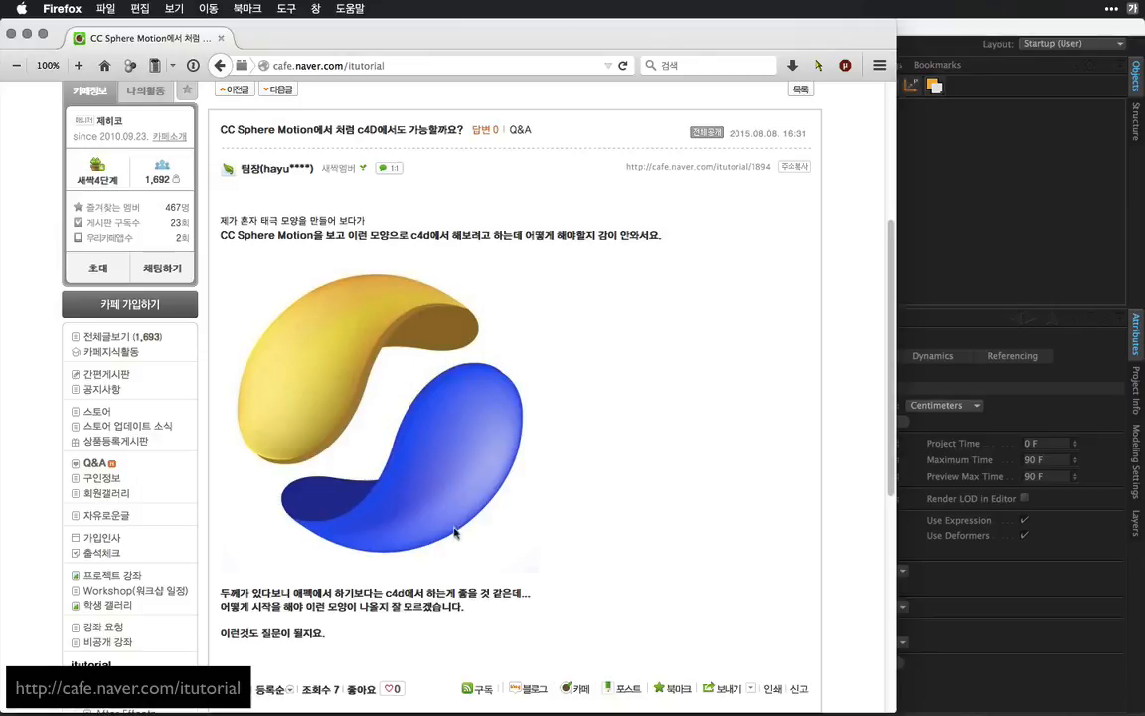
Examine the Q&A post's question and its reference image of interlocking yellow and blue taegeuk shapes
scroll(892, 278, down, 1)
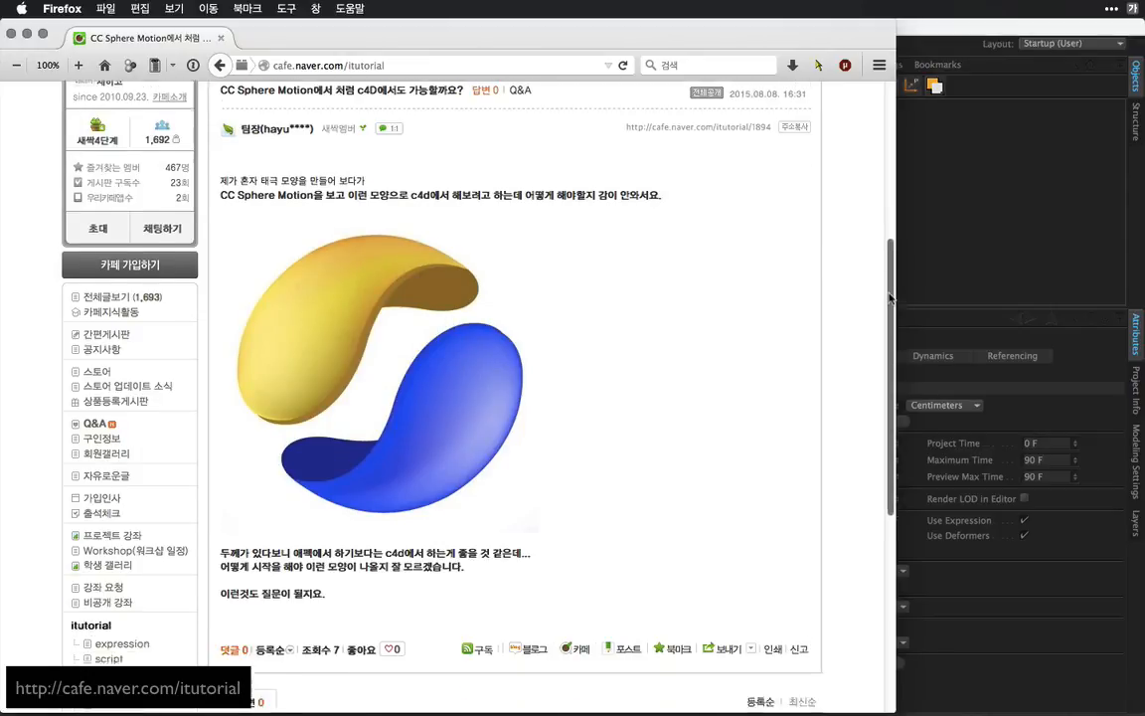
scroll(892, 289, up, 1)
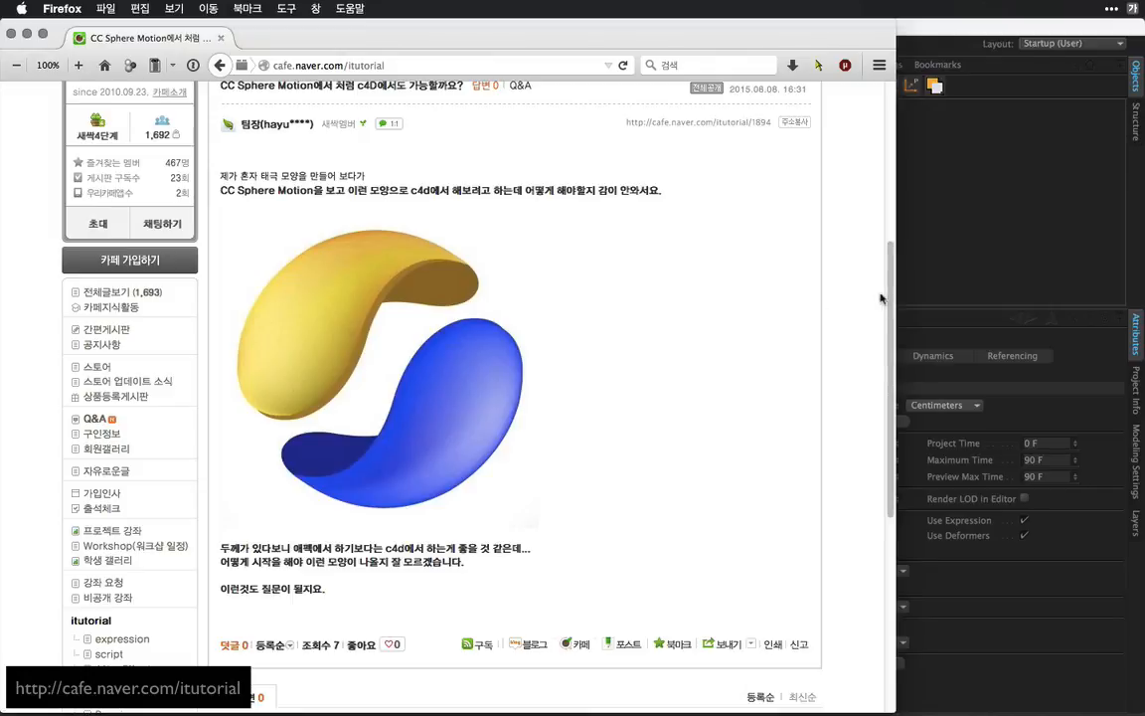
scroll(888, 258, up, 3)
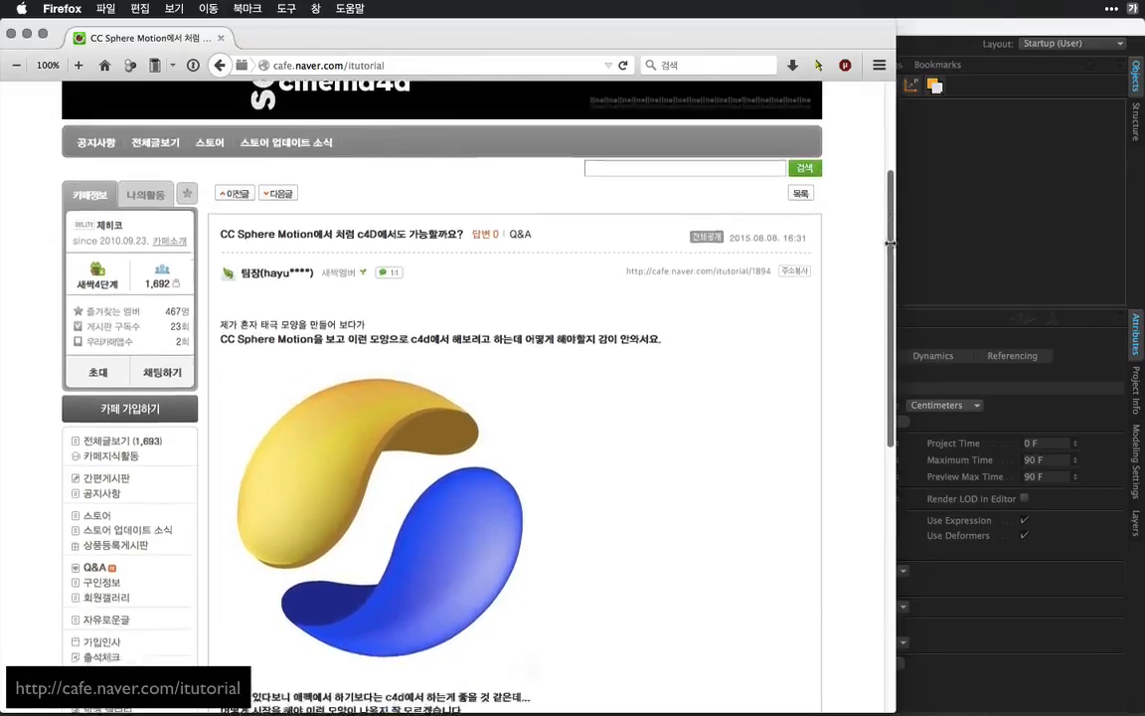
scroll(890, 243, up, 2)
Go to the cafe's main page and open the "C4D - Wave Sphere Motion" project tutorial post
click(566, 137)
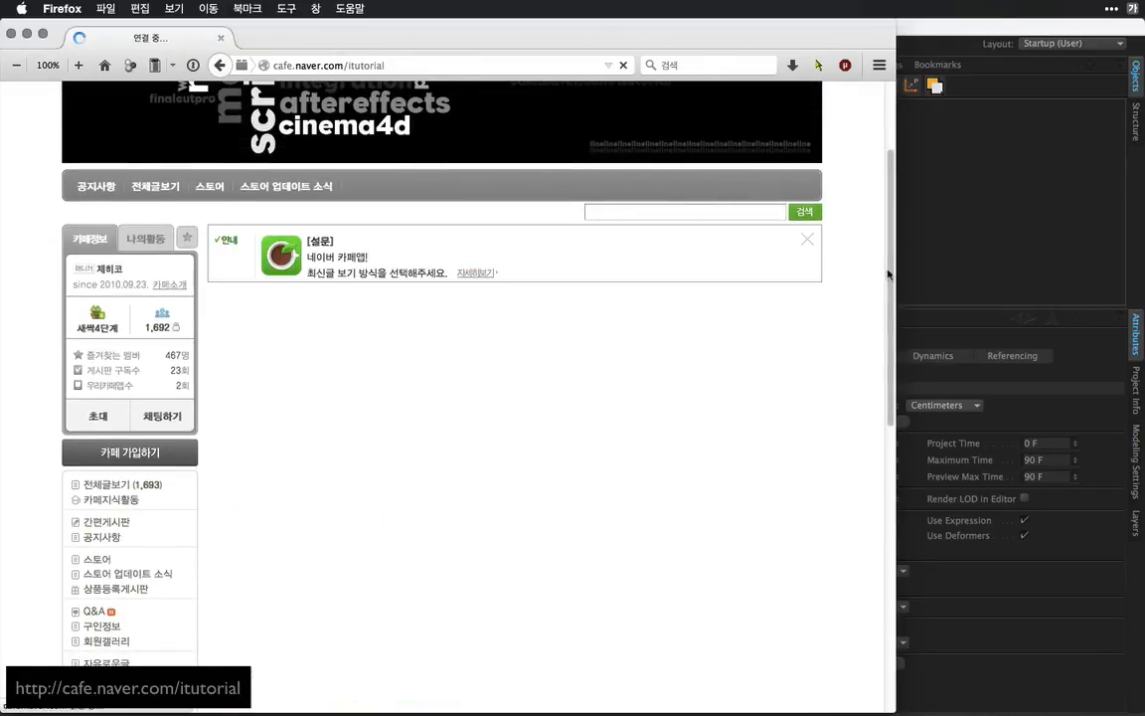
scroll(866, 446, down, 10)
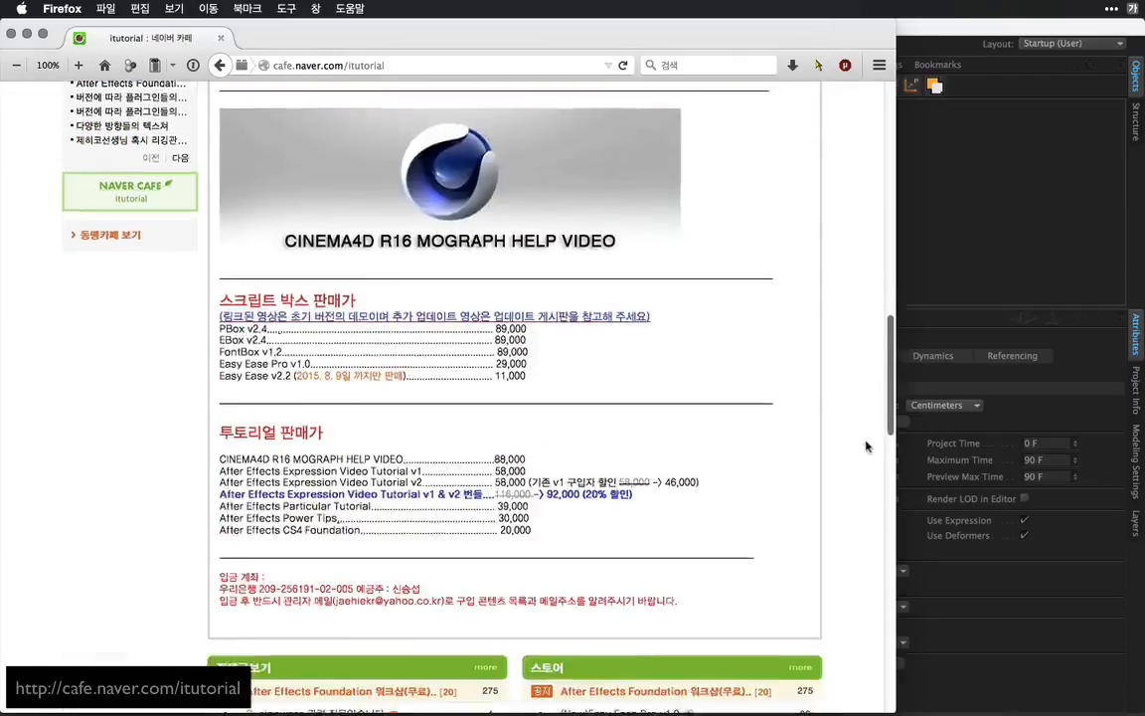
scroll(866, 447, down, 10)
click(684, 530)
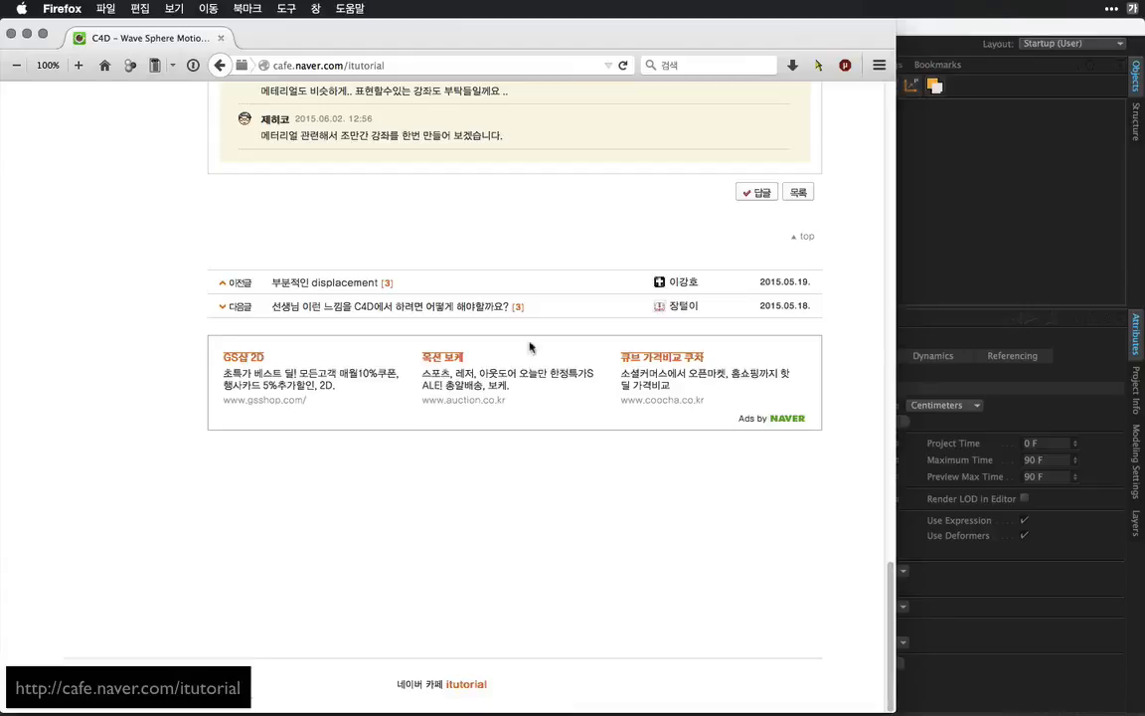
Look through the Wave Sphere Motion post's sphere image, result video and tutorial video
drag(890, 636, 845, 333)
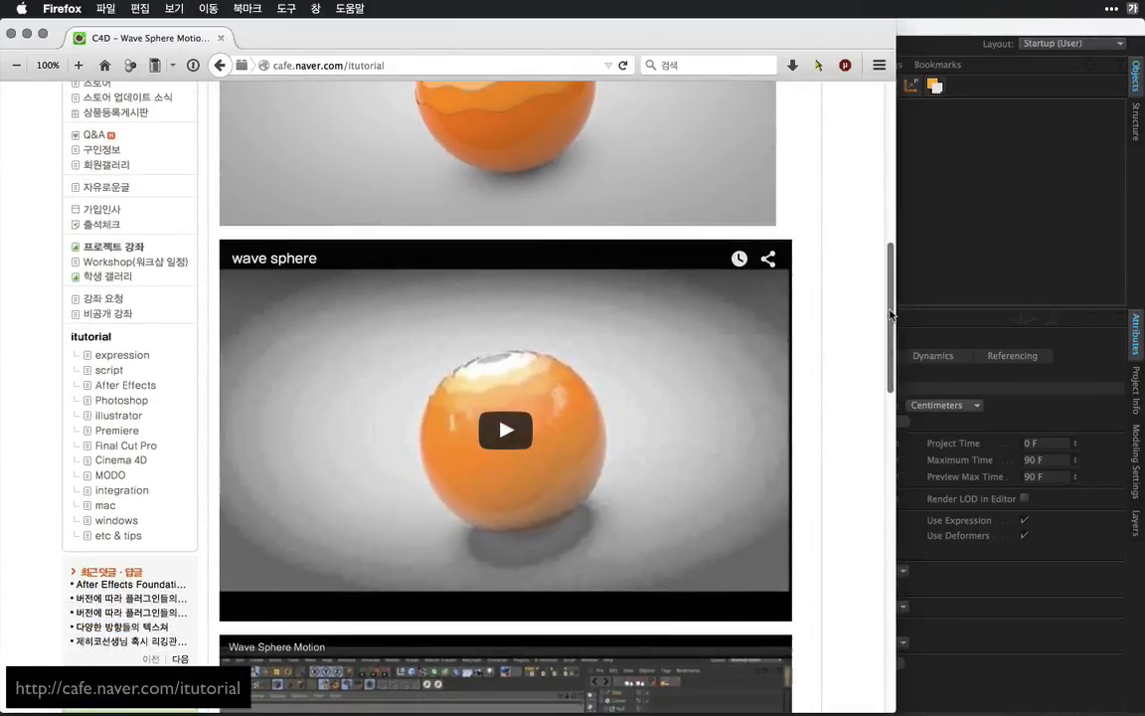
scroll(636, 358, down, 5)
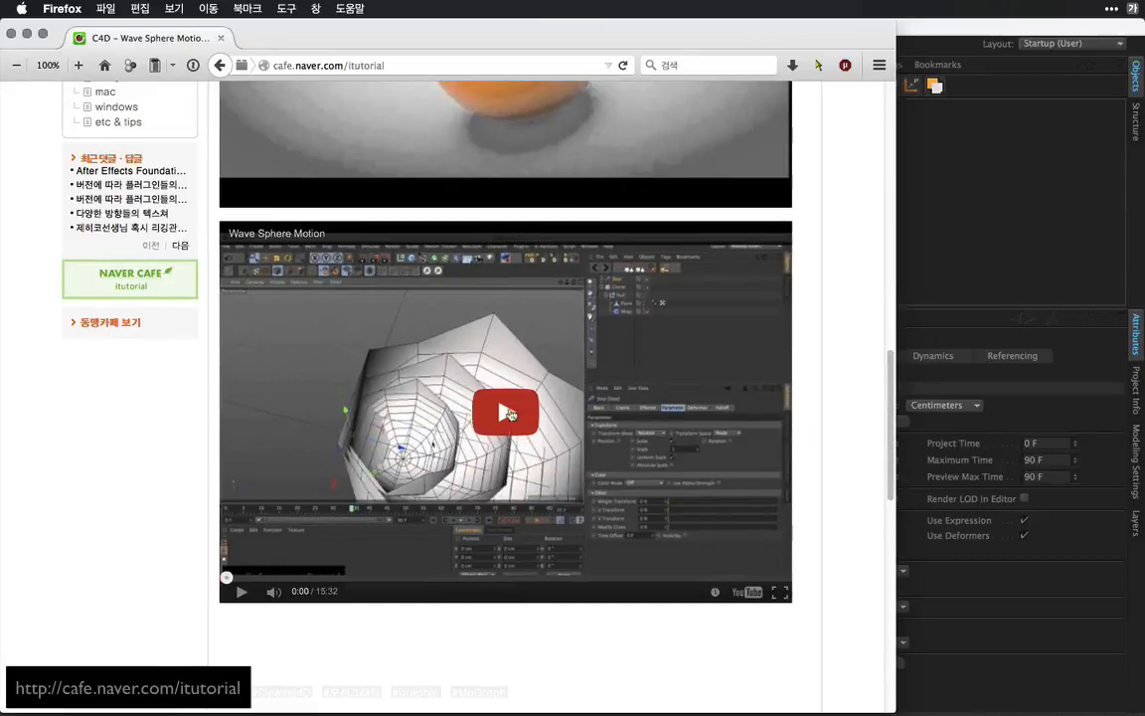
drag(893, 406, 889, 147)
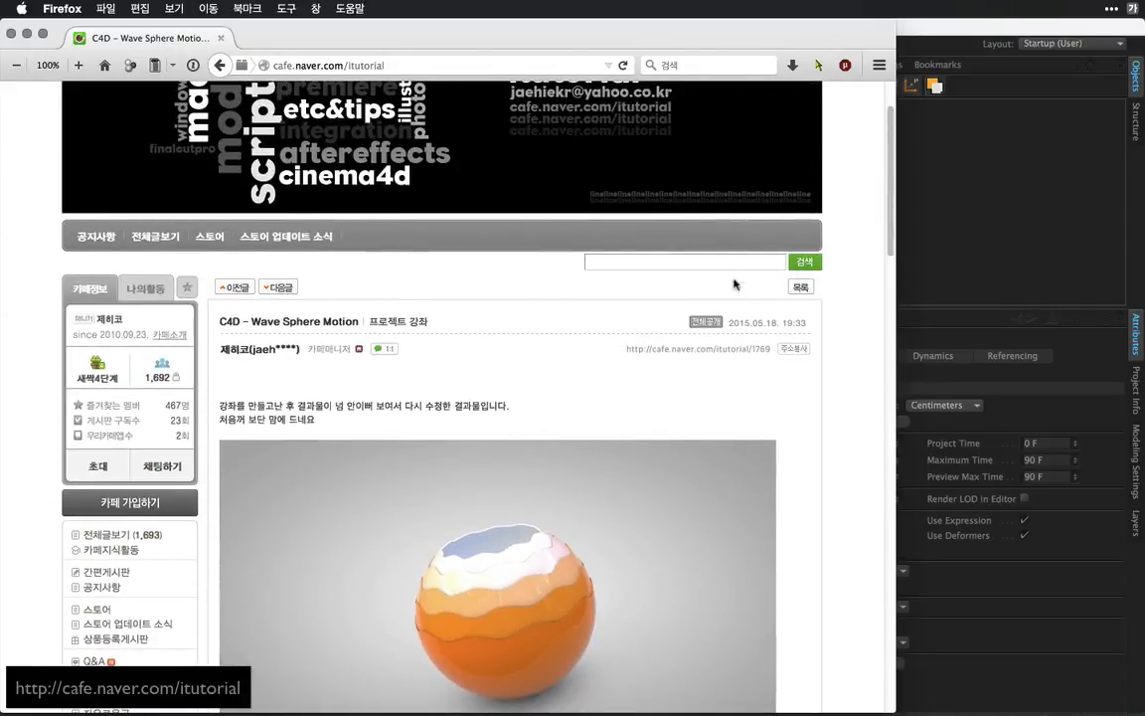
drag(892, 235, 893, 244)
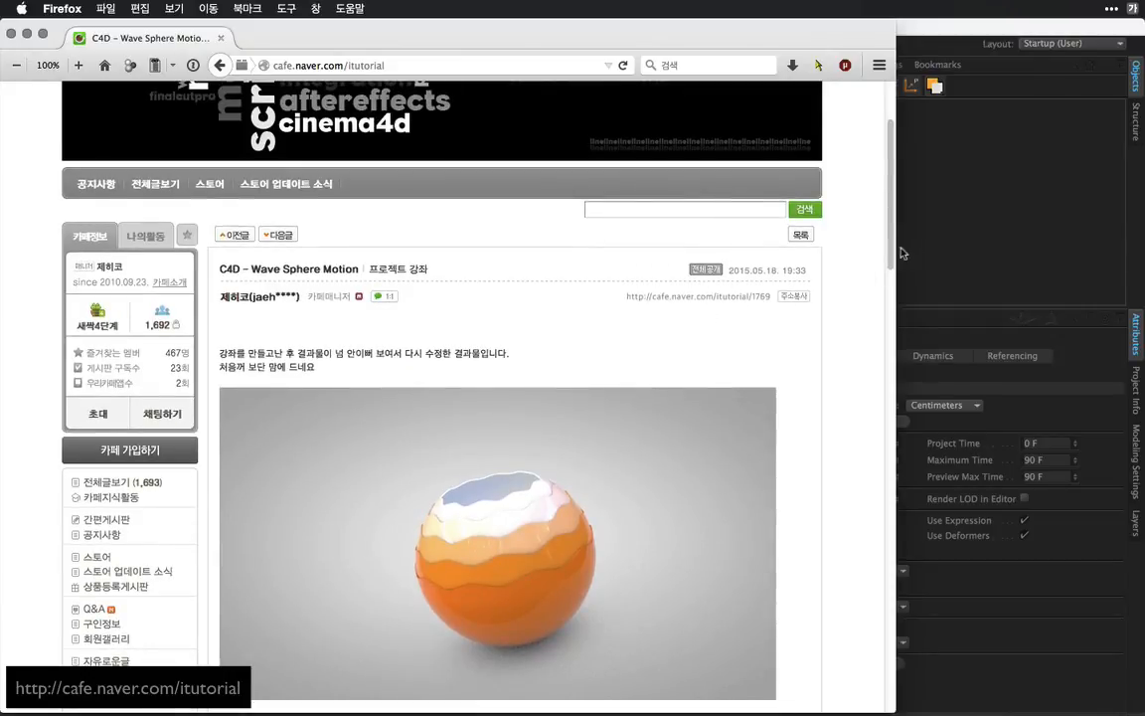
scroll(856, 298, down, 12)
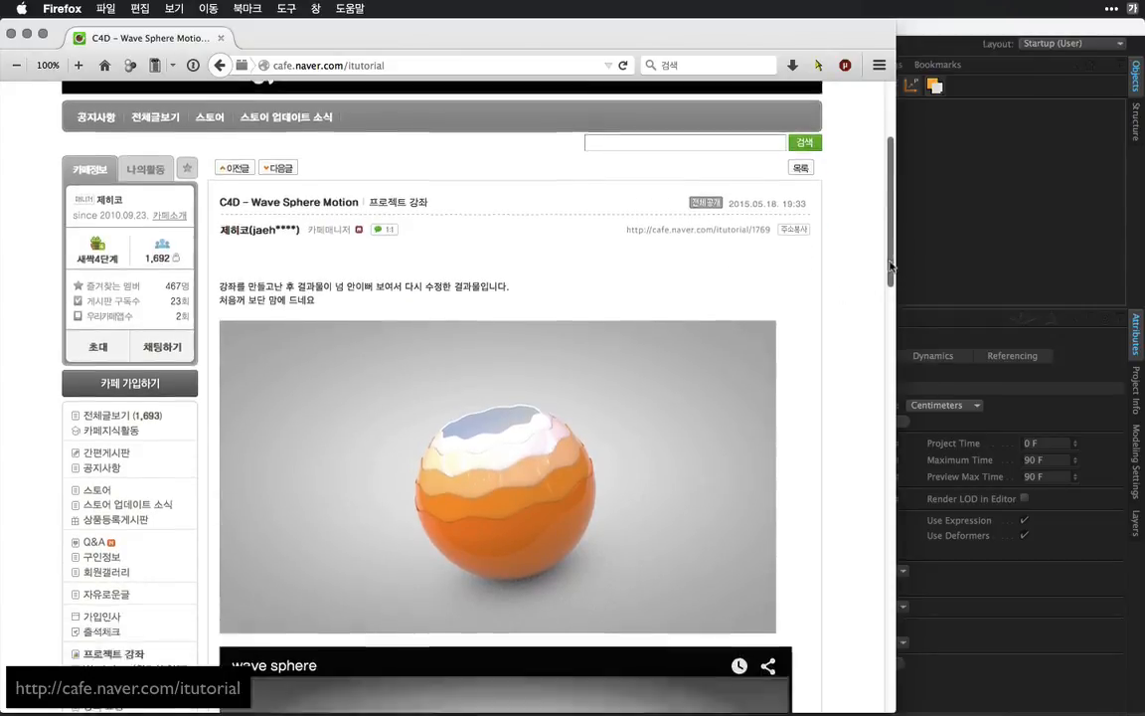
scroll(861, 475, up, 1)
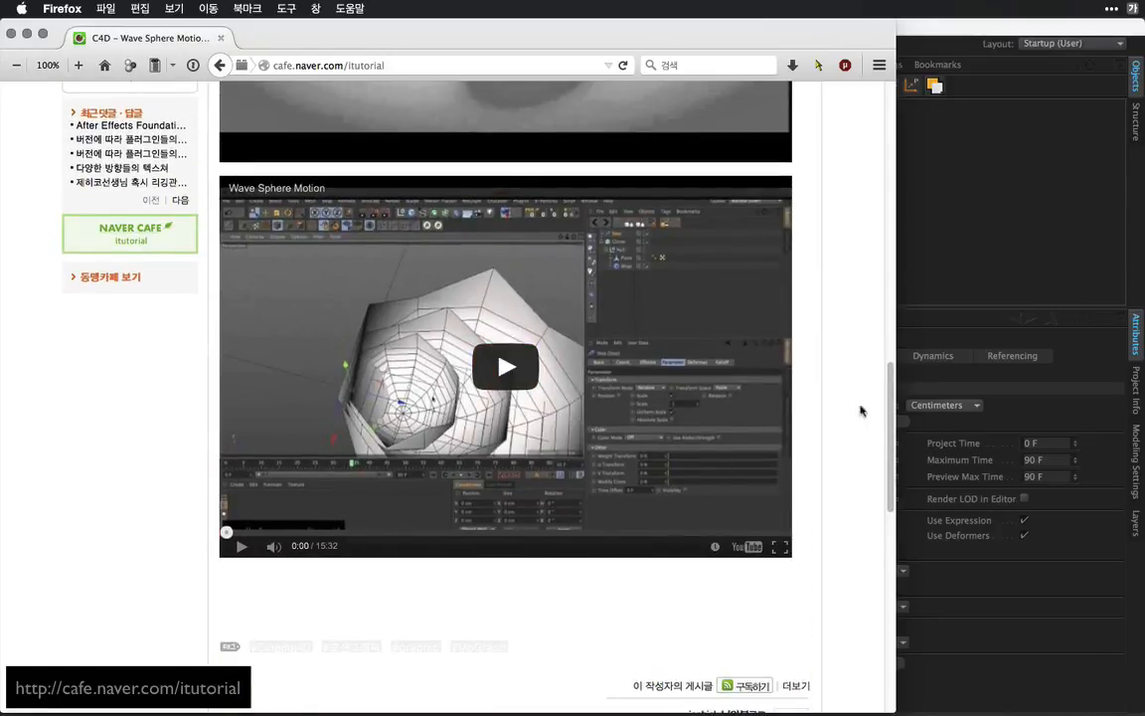
drag(890, 405, 888, 144)
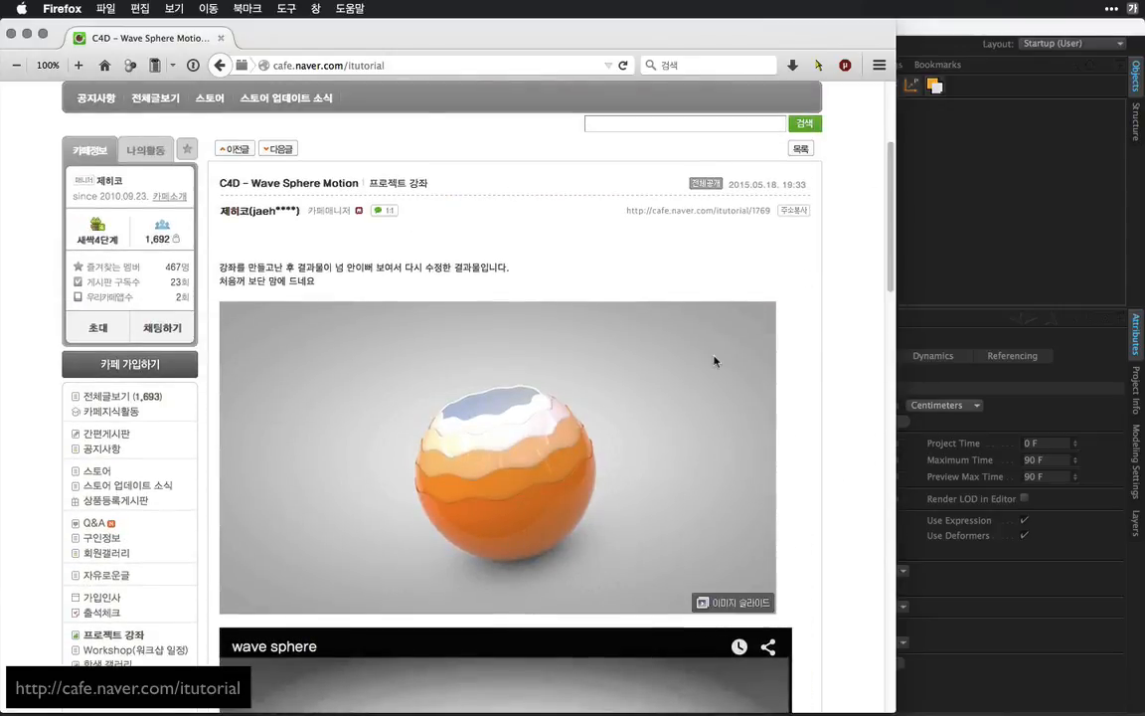
click(924, 228)
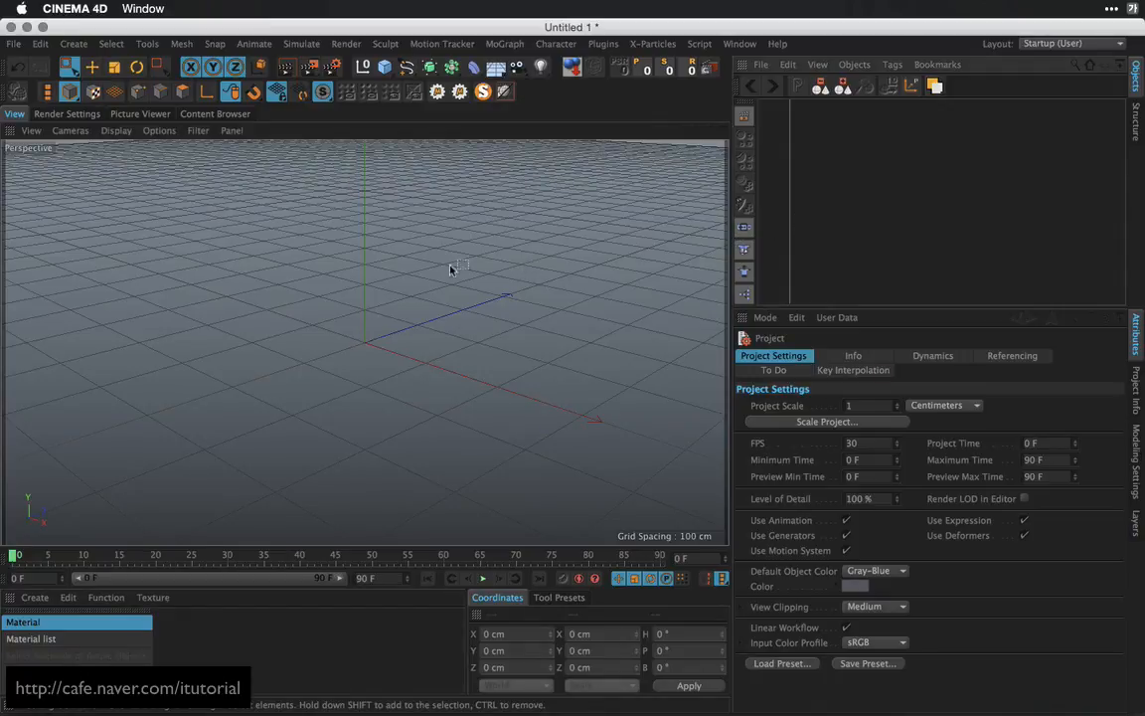
alt+drag(437, 301, 460, 297)
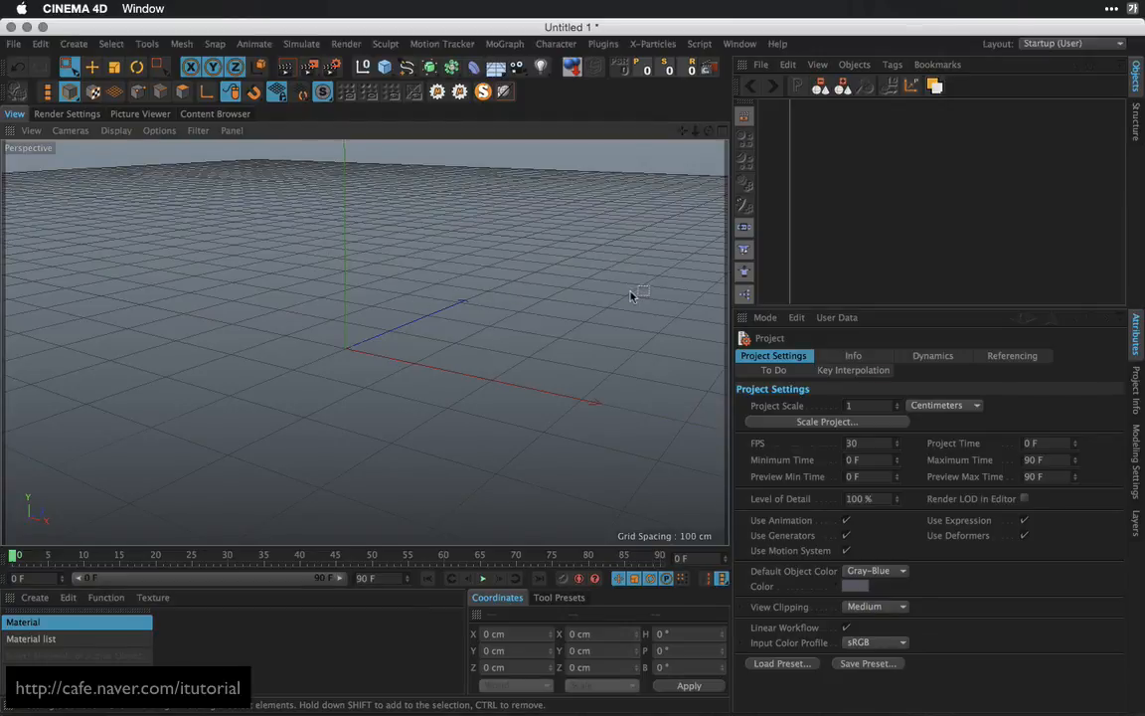
Switch back to Firefox and review the wave sphere result and tutorial videos in the post
key(super+Tab)
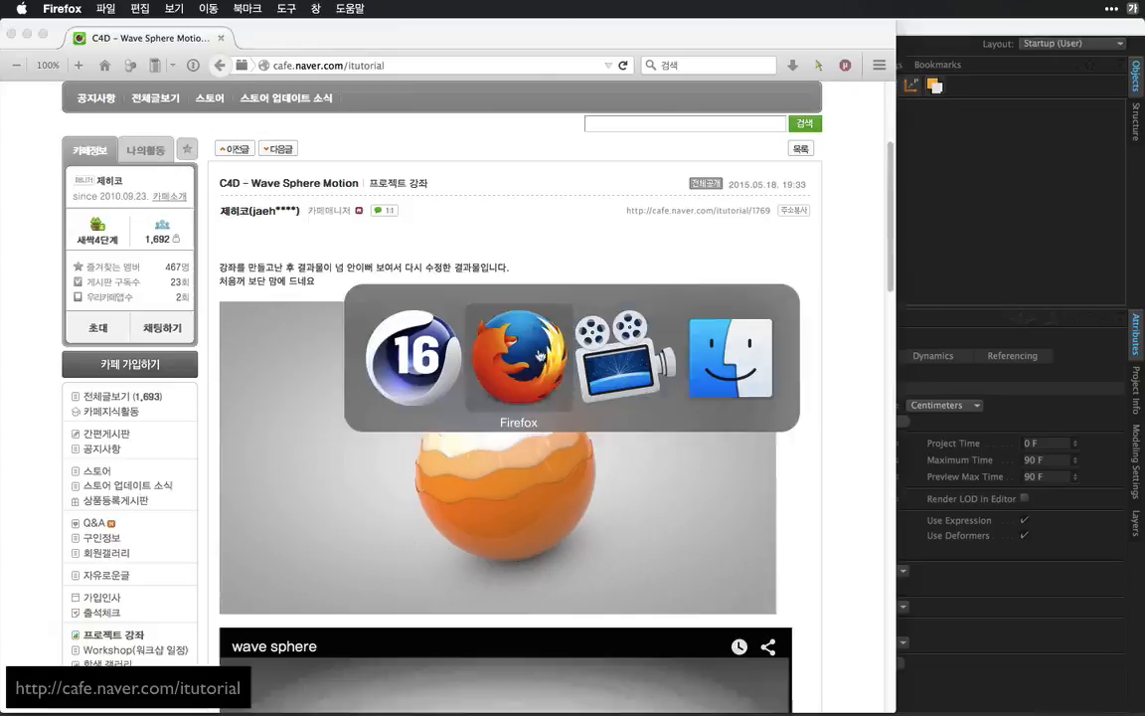
drag(890, 269, 896, 481)
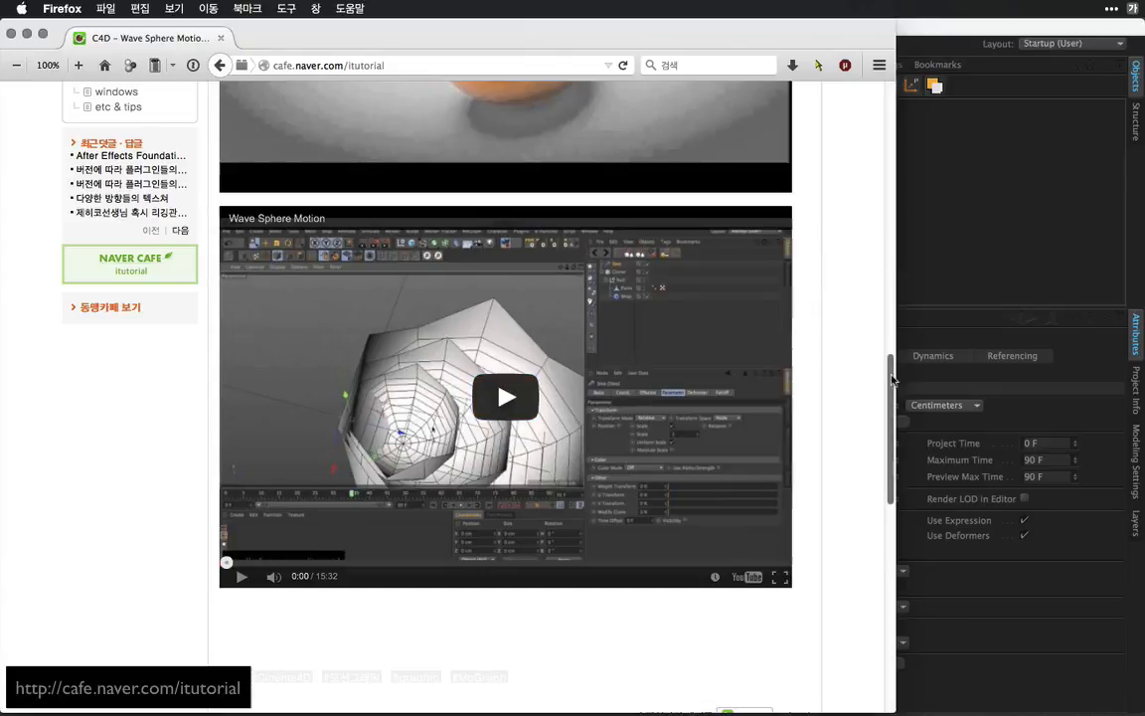
drag(894, 364, 685, 286)
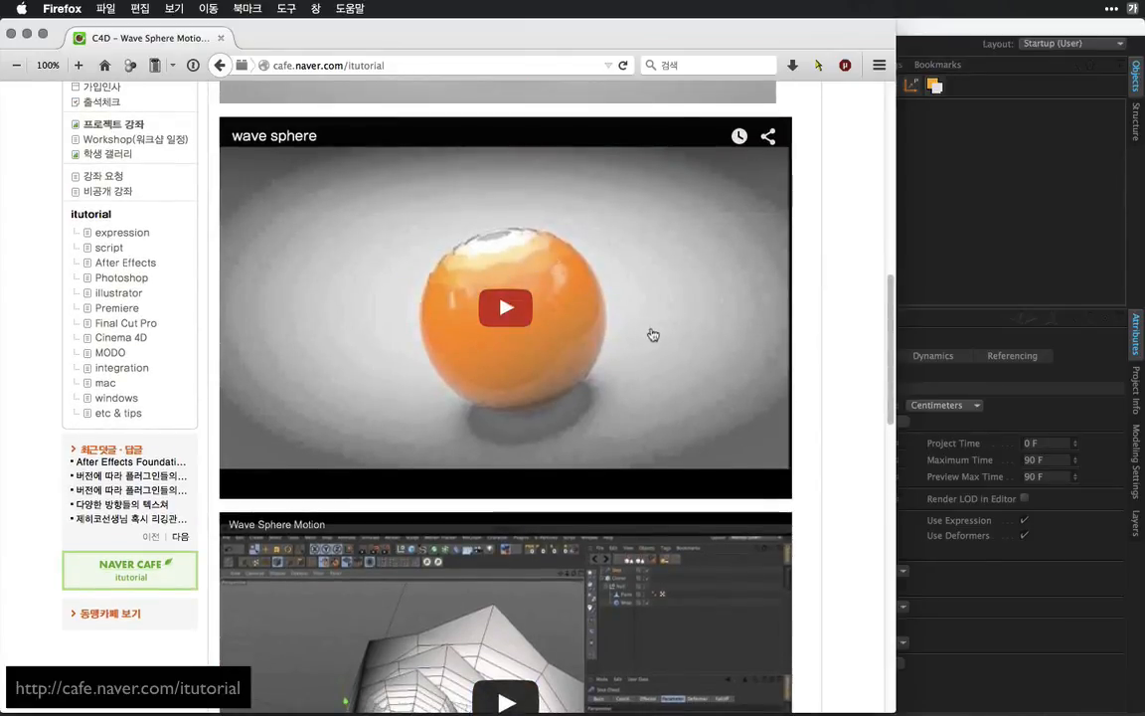
scroll(892, 309, up, 3)
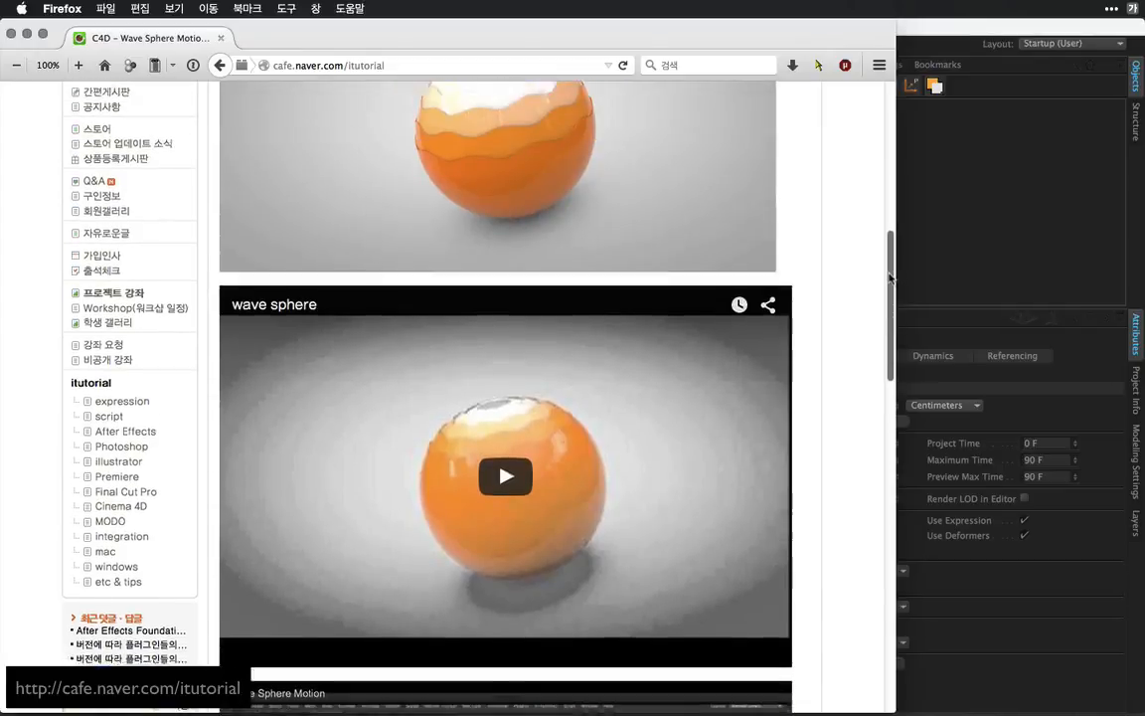
Switch to Cinema 4D and add a Helix spline to the empty scene
click(943, 223)
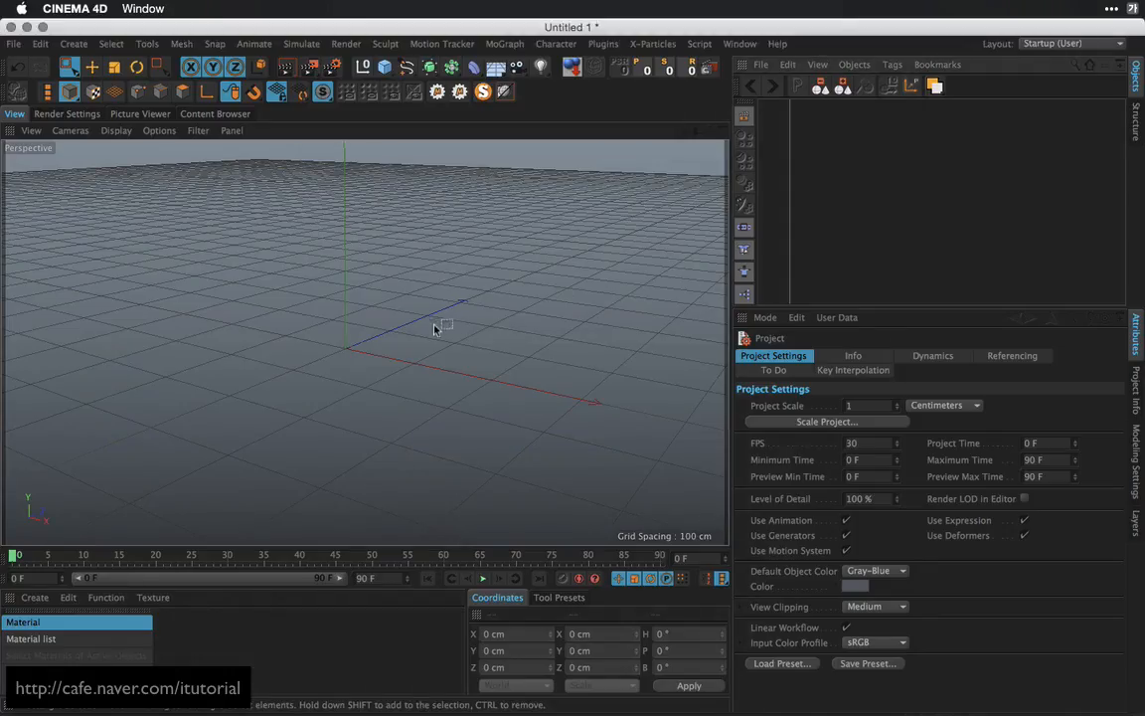
alt+drag(438, 327, 477, 332)
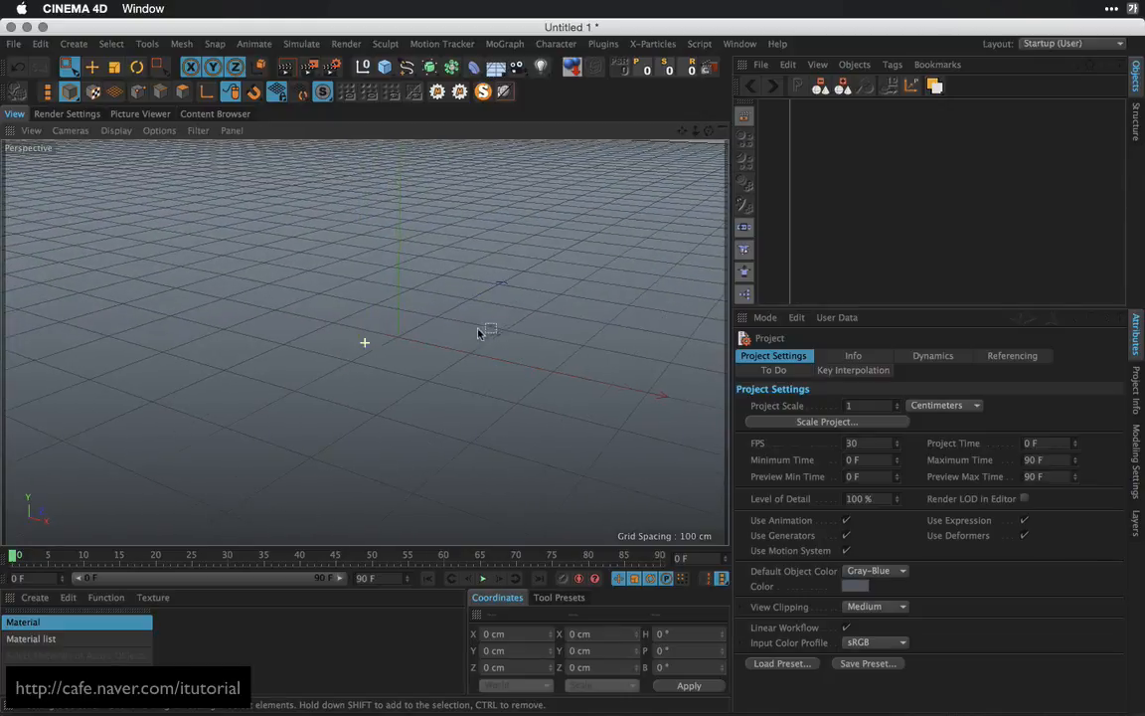
click(406, 67)
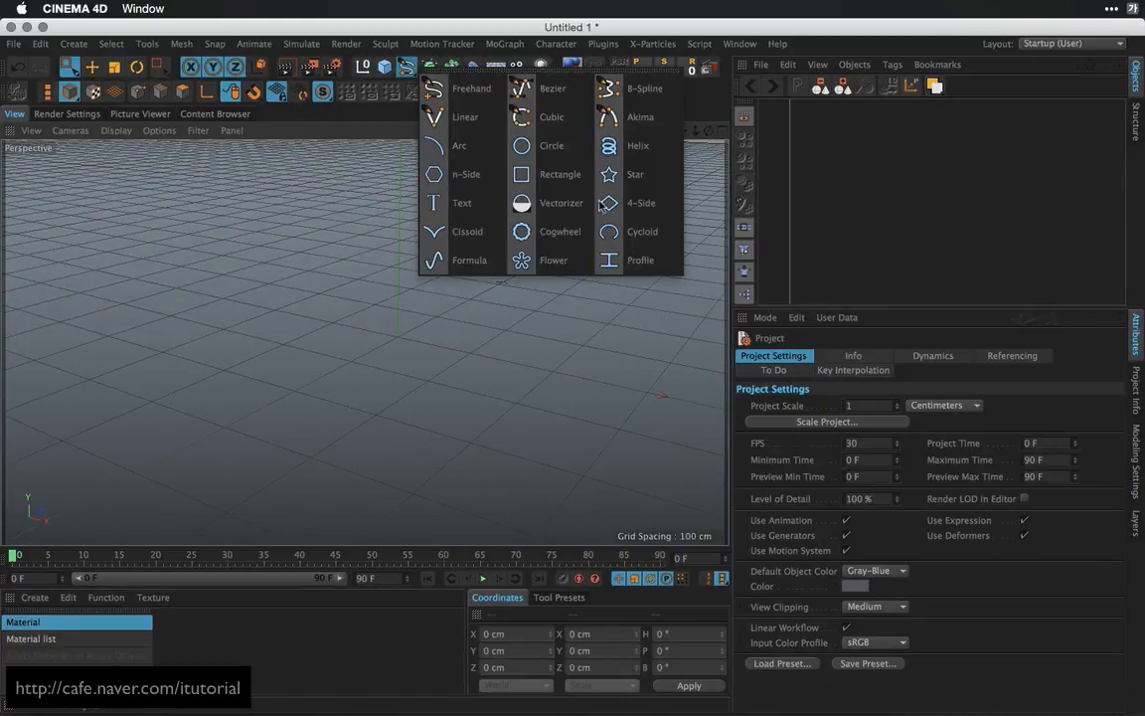
click(638, 145)
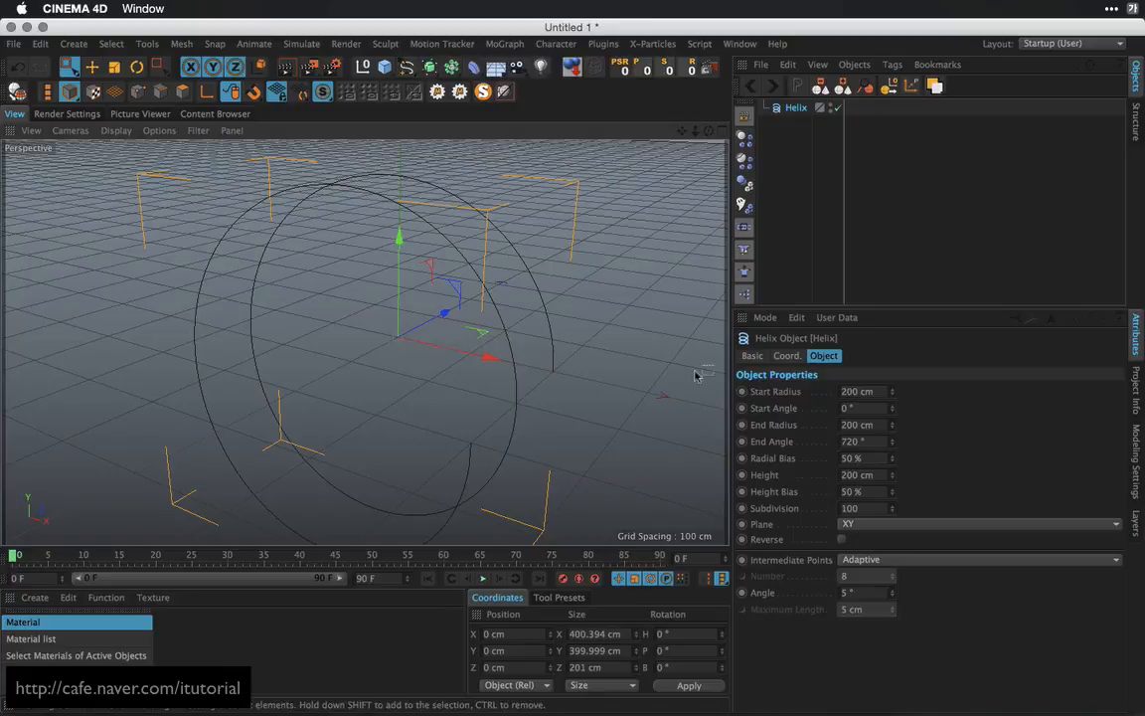
Set the helix's start radius and end radius to 0 cm so it becomes a straight line
text(0)
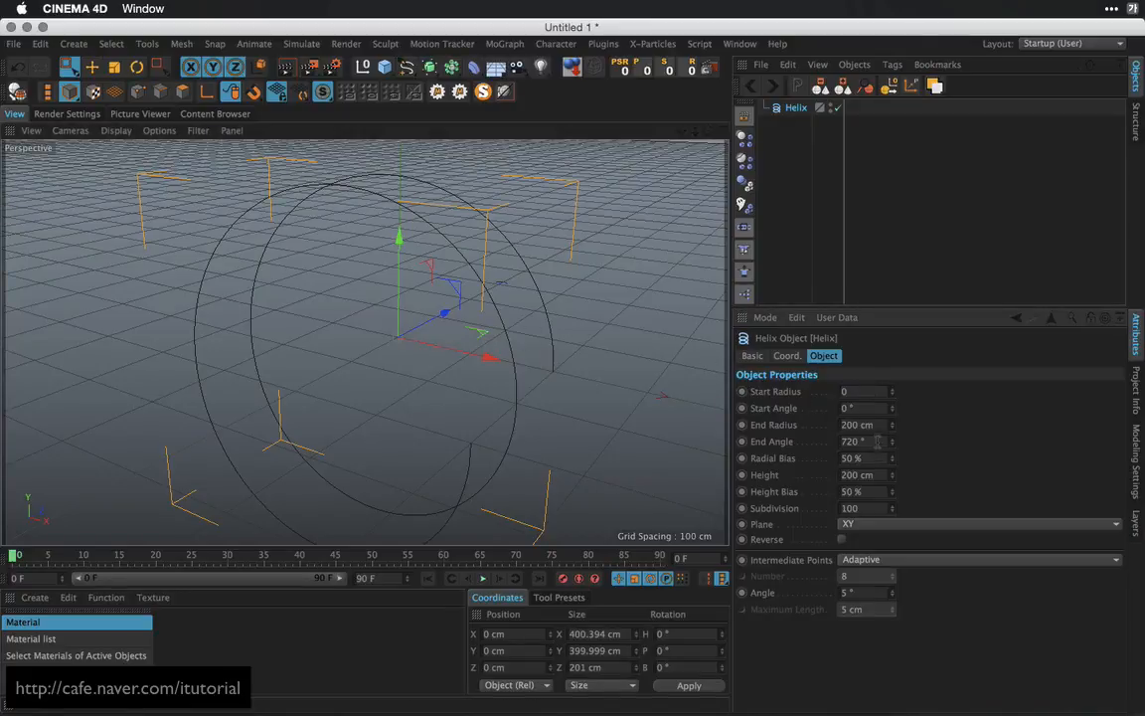
click(861, 425)
text(0)
key(Return)
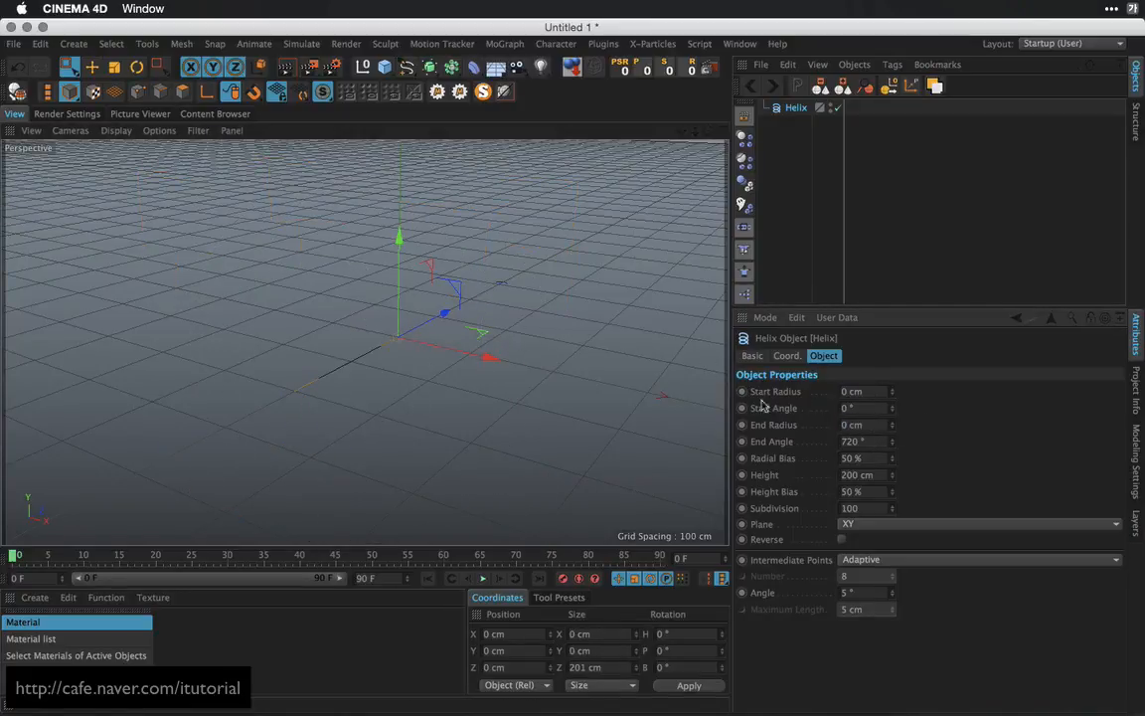
Make the helix editable, select all its points to inspect their spacing, and undo the conversion
mouse_move(524, 348)
alt+mouse_down()
mouse_move(440, 335)
mouse_move(496, 325)
mouse_move(321, 333)
mouse_move(524, 320)
mouse_move(520, 366)
alt+mouse_up()
alt+drag(477, 323, 397, 331)
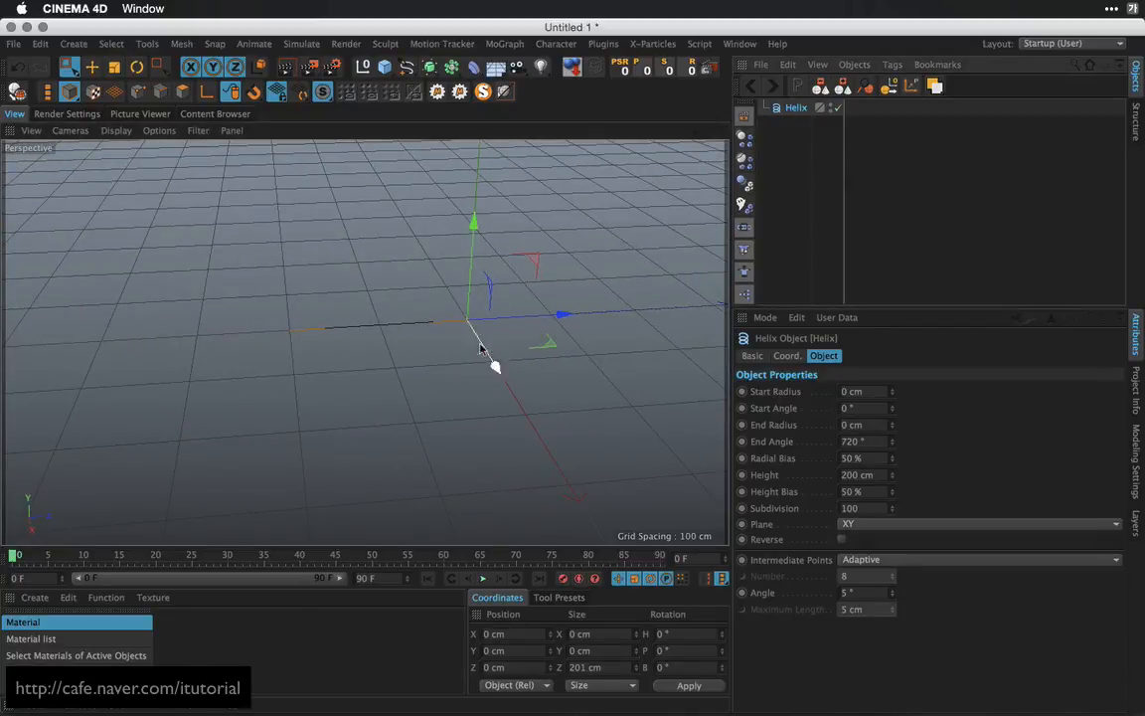
key(c)
click(138, 93)
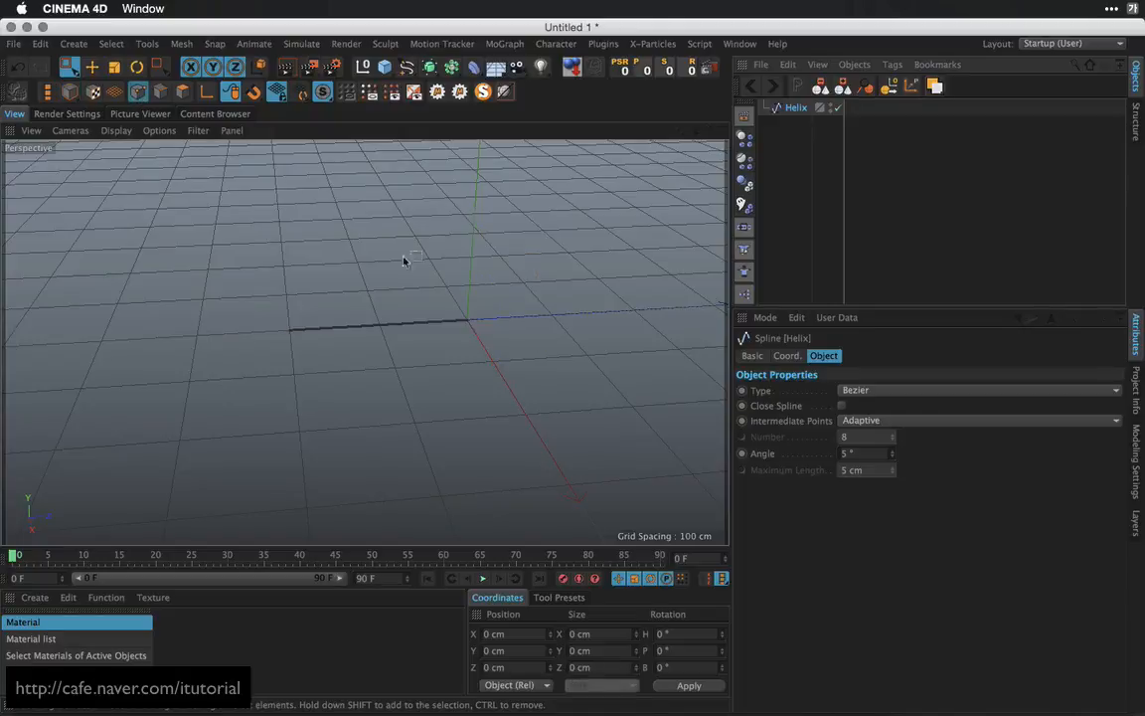
key(ctrl+a)
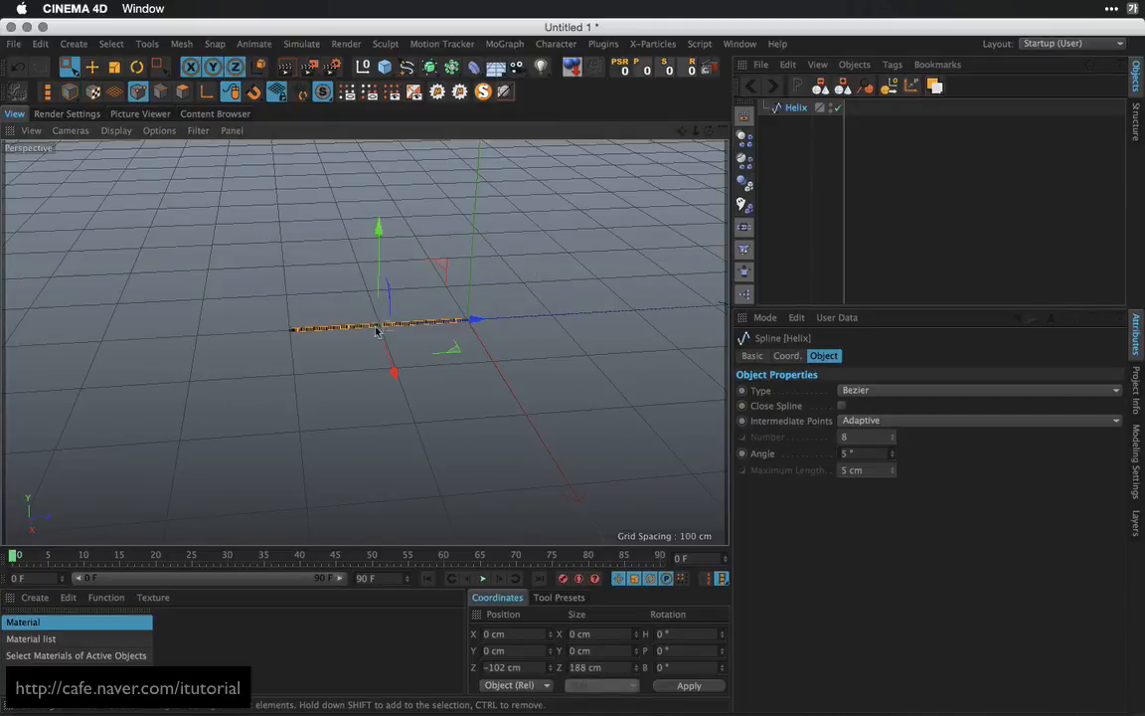
key(ctrl+z)
key(ctrl+z)
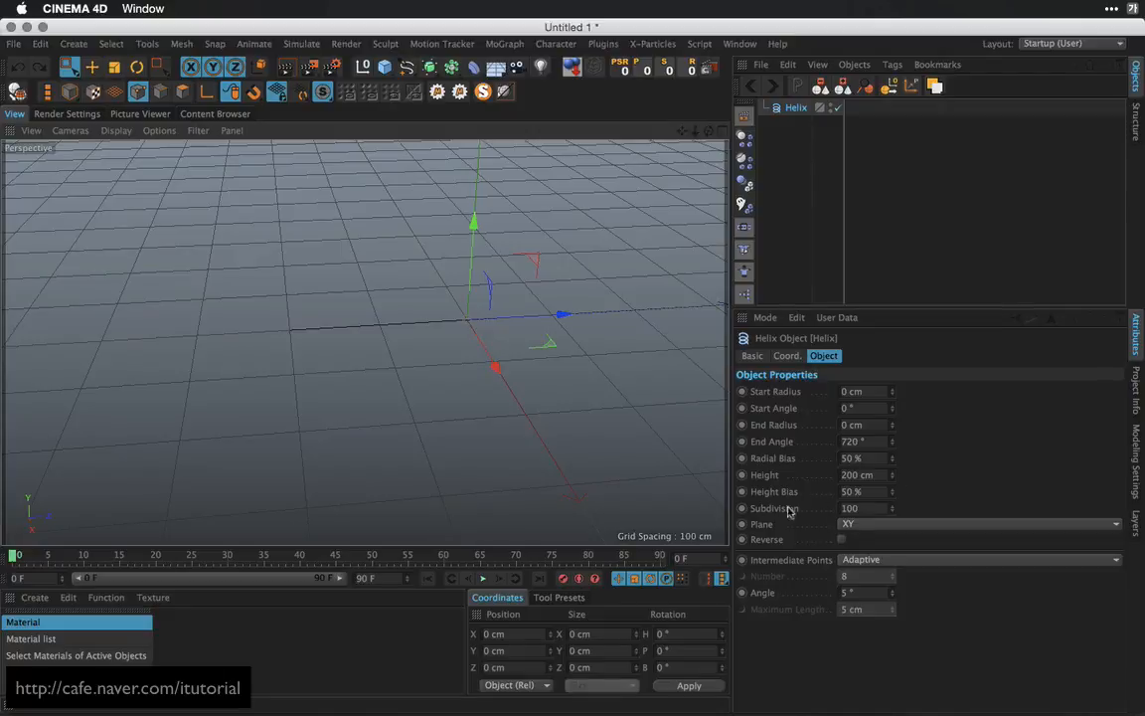
Set the helix's subdivision to 12
double_click(861, 508)
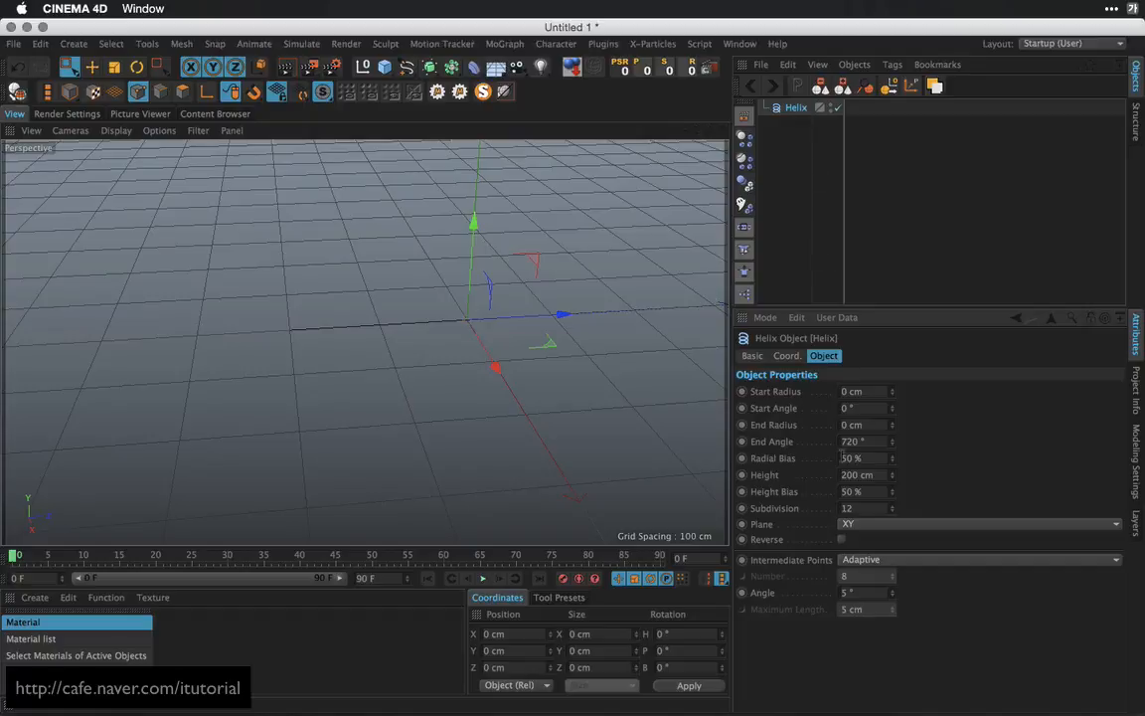
double_click(859, 508)
click(916, 452)
double_click(873, 475)
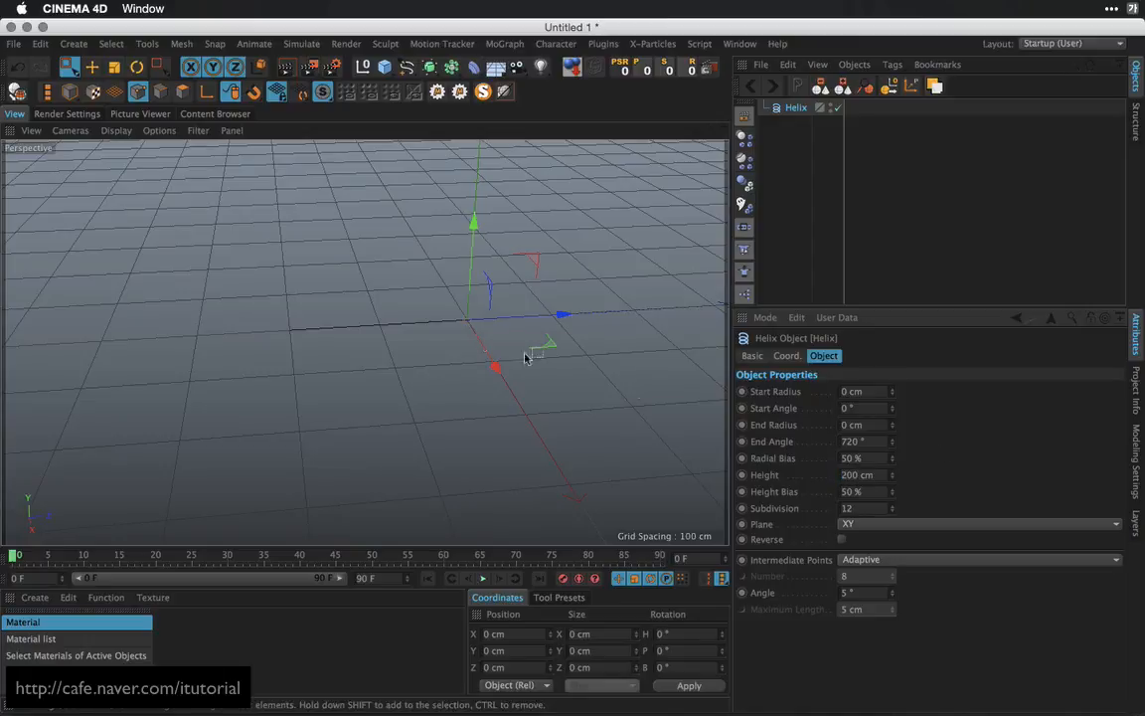
Add a MoGraph Formula effector and make it a child of the helix
alt+drag(404, 337, 434, 339)
click(797, 124)
click(797, 110)
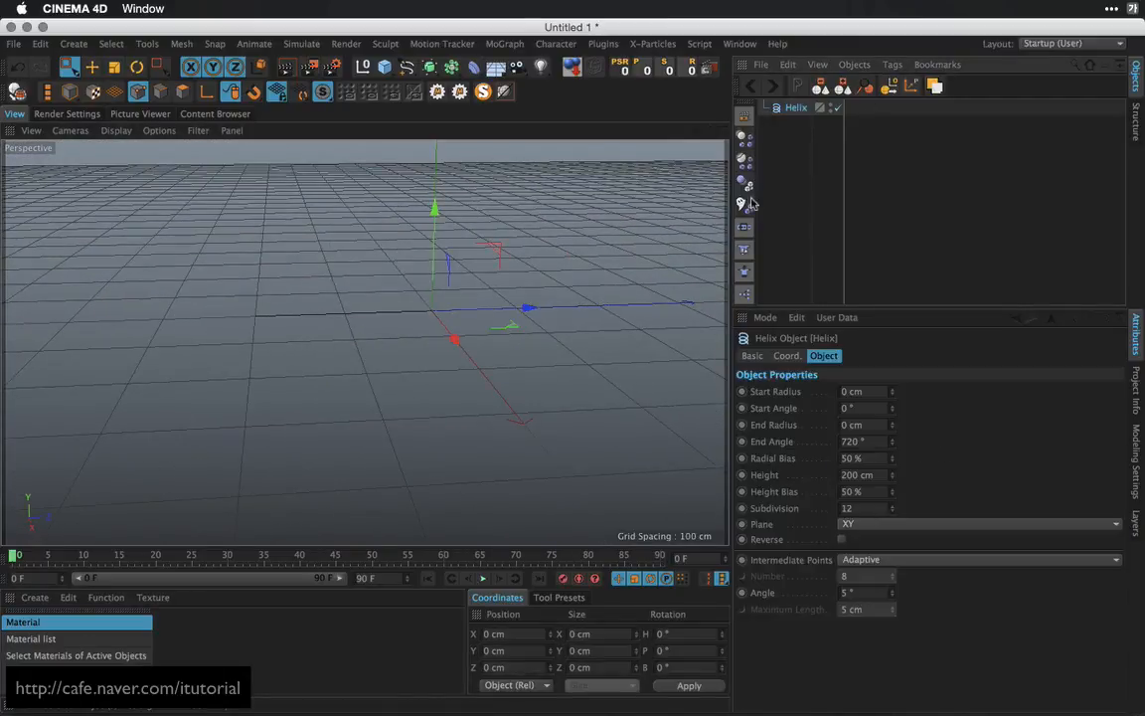
click(504, 44)
mouse_move(519, 68)
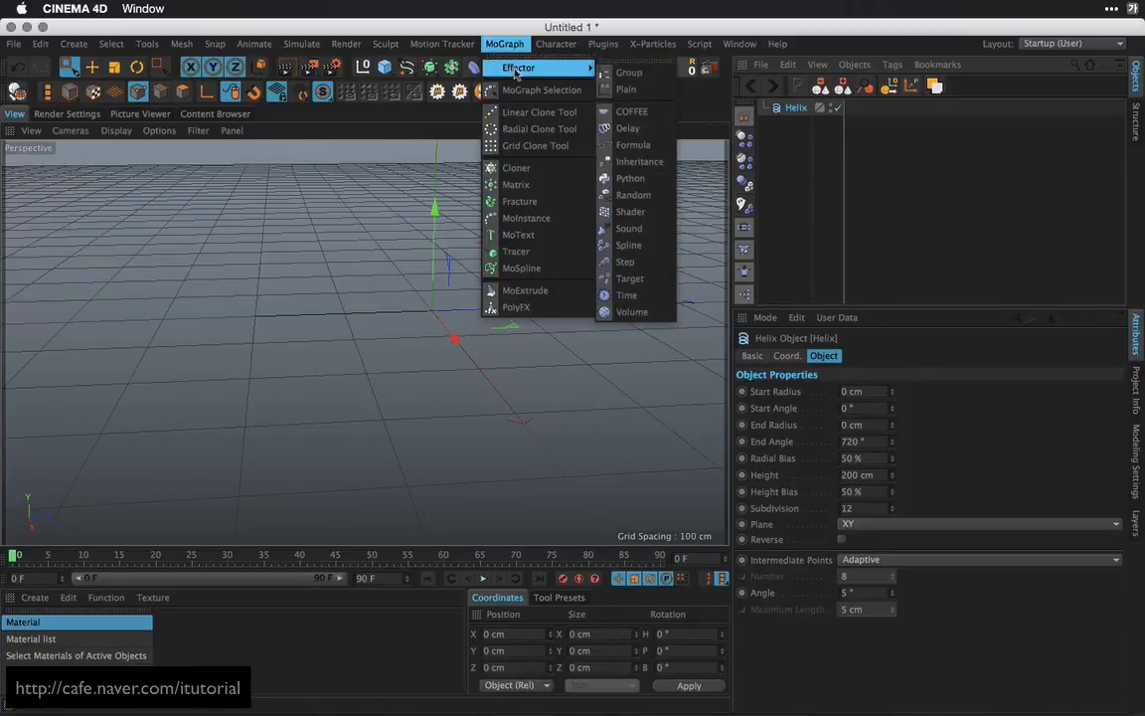
click(626, 145)
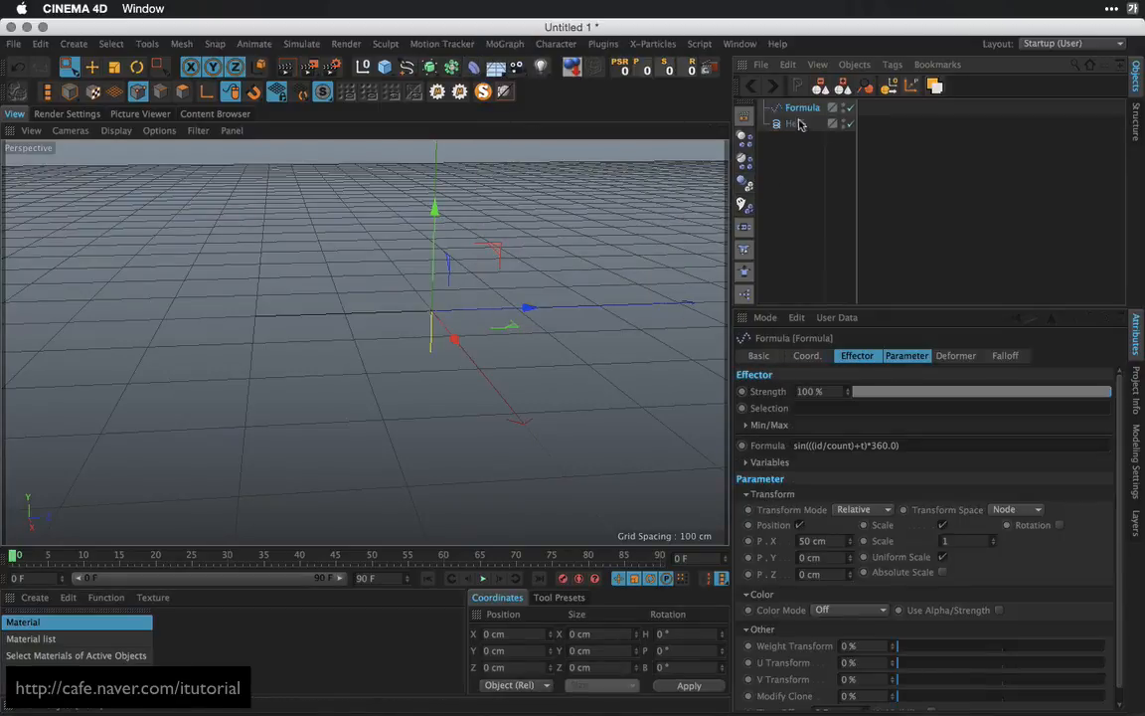
drag(802, 109, 795, 123)
Set the Formula effector's deformation mode to Point so that it affects the helix's points
click(952, 356)
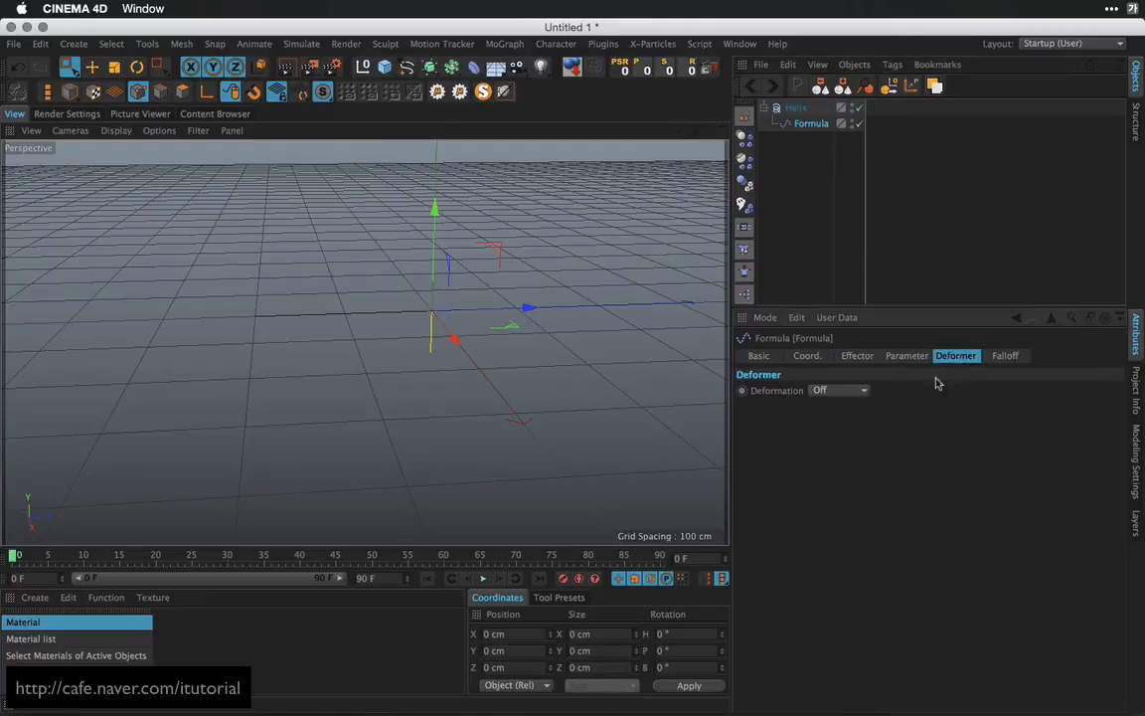
click(861, 391)
click(848, 441)
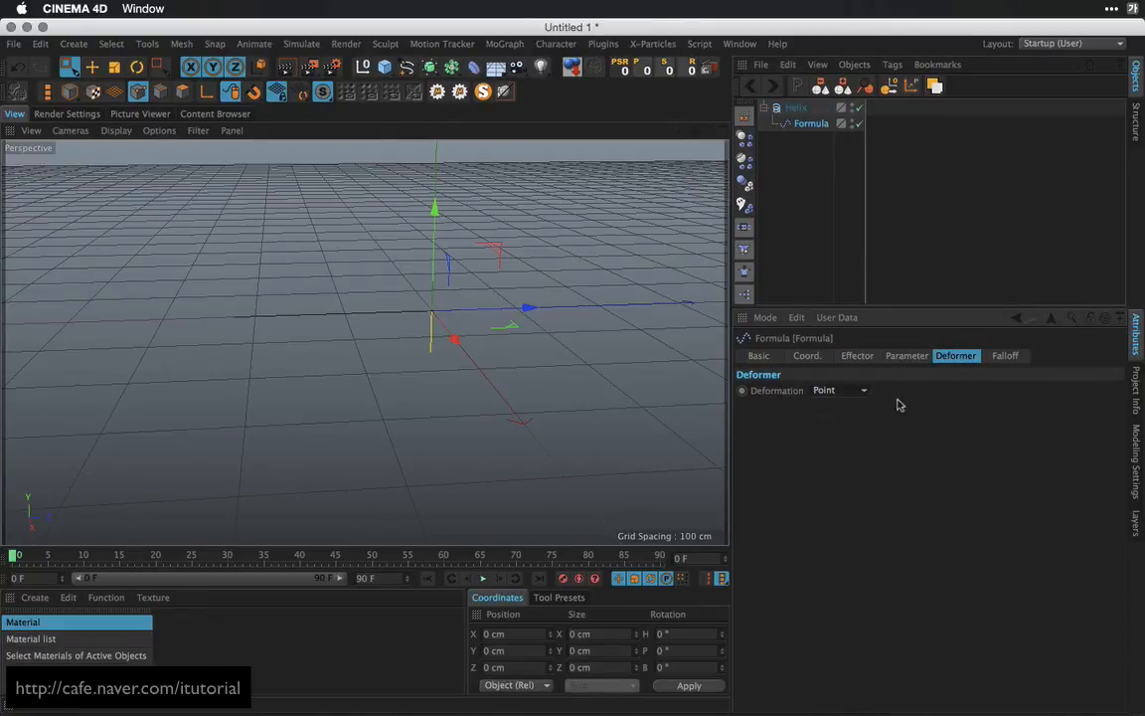
Disable scaling on the Formula effector and set its position offset to 0 cm in X and 35 cm in Y
click(908, 356)
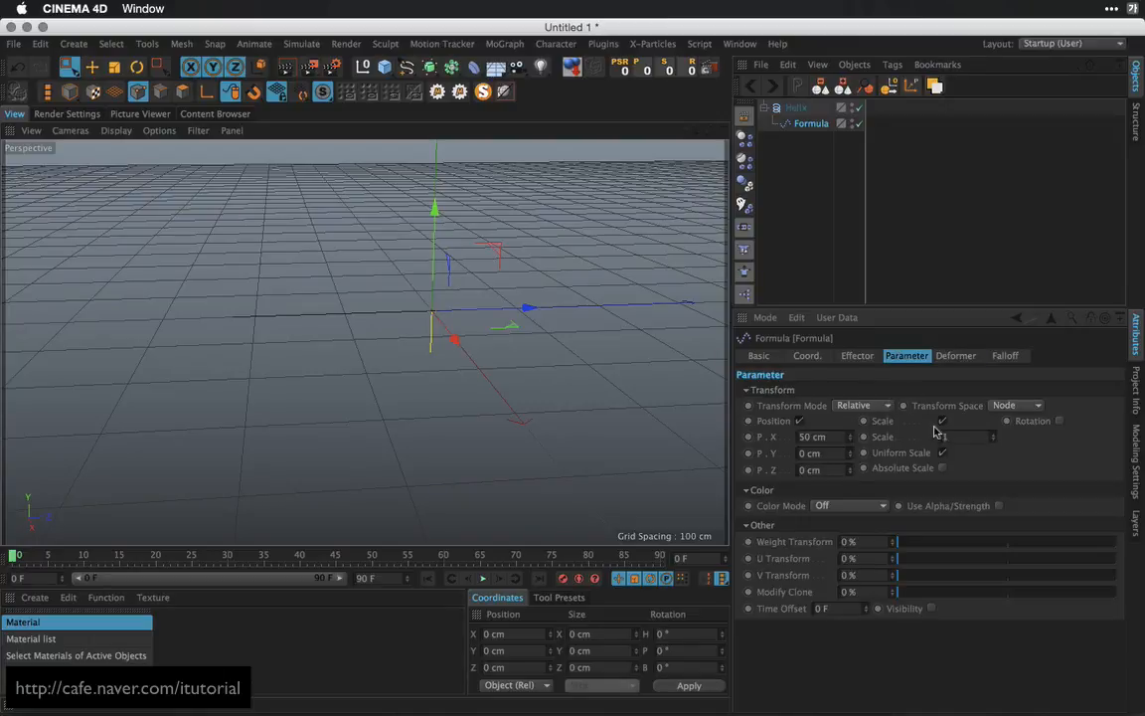
drag(834, 437, 775, 450)
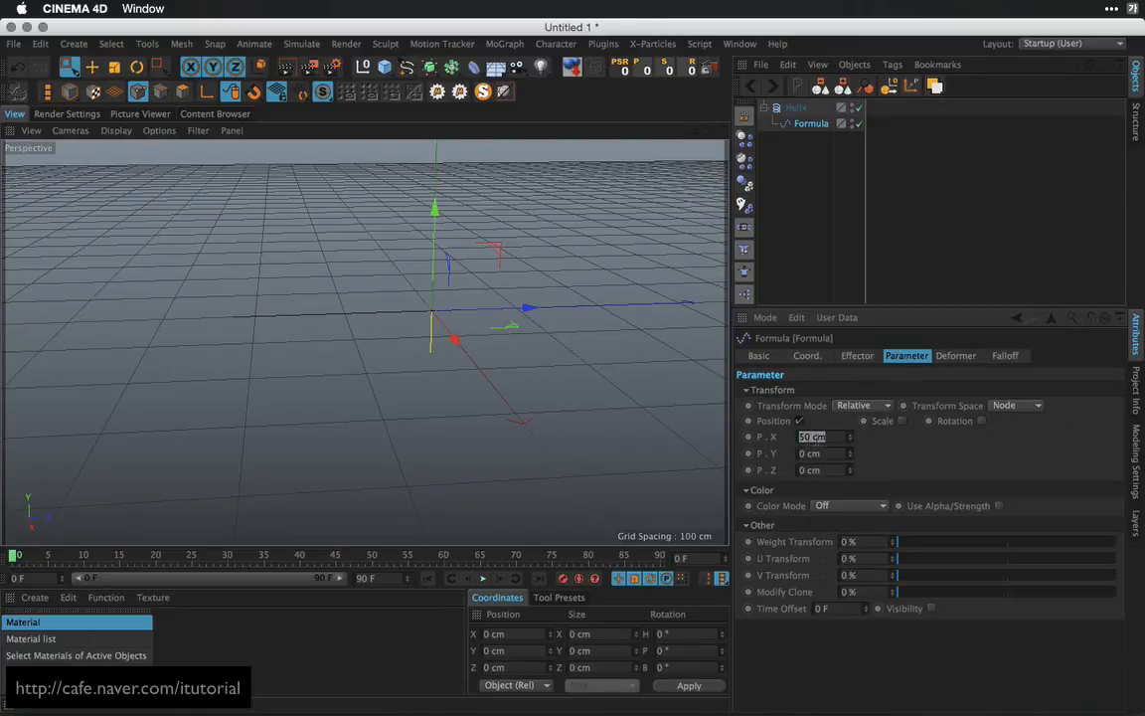
text(0)
key(Return)
mouse_move(851, 457)
mouse_down()
mouse_move(850, 425)
mouse_move(850, 440)
mouse_up()
alt+drag(388, 310, 368, 349)
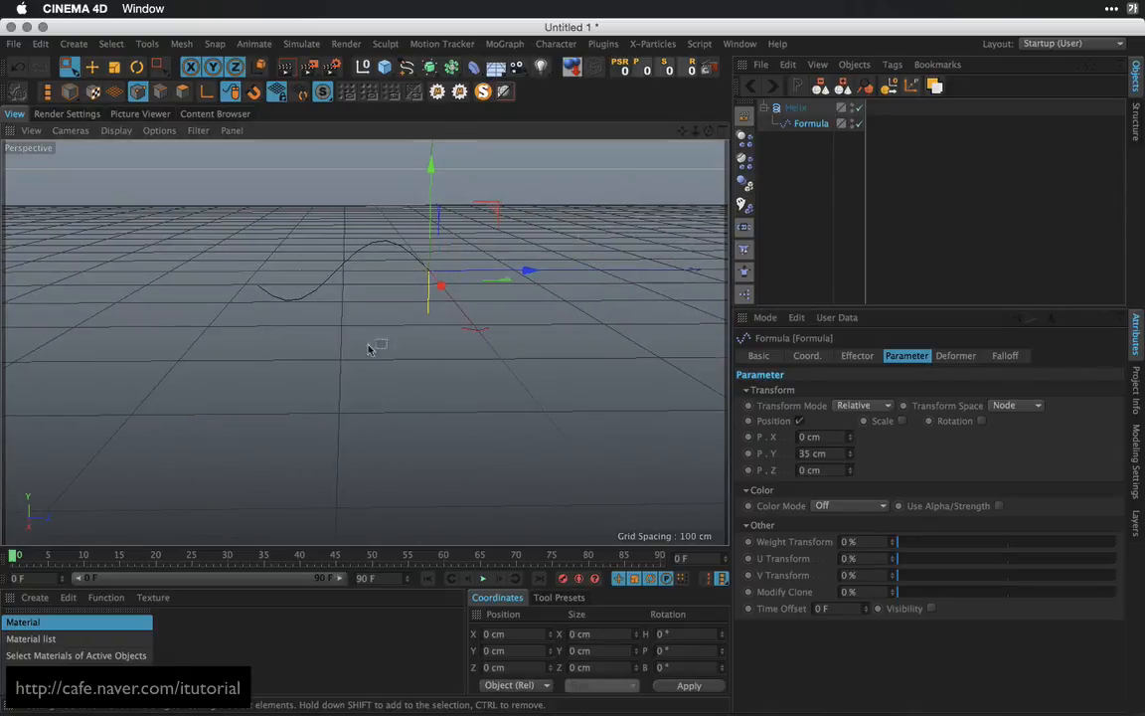
Add the frequency variable to the effector's formula so it reads sin(((id/count)+t)*f* 360.0)
click(856, 359)
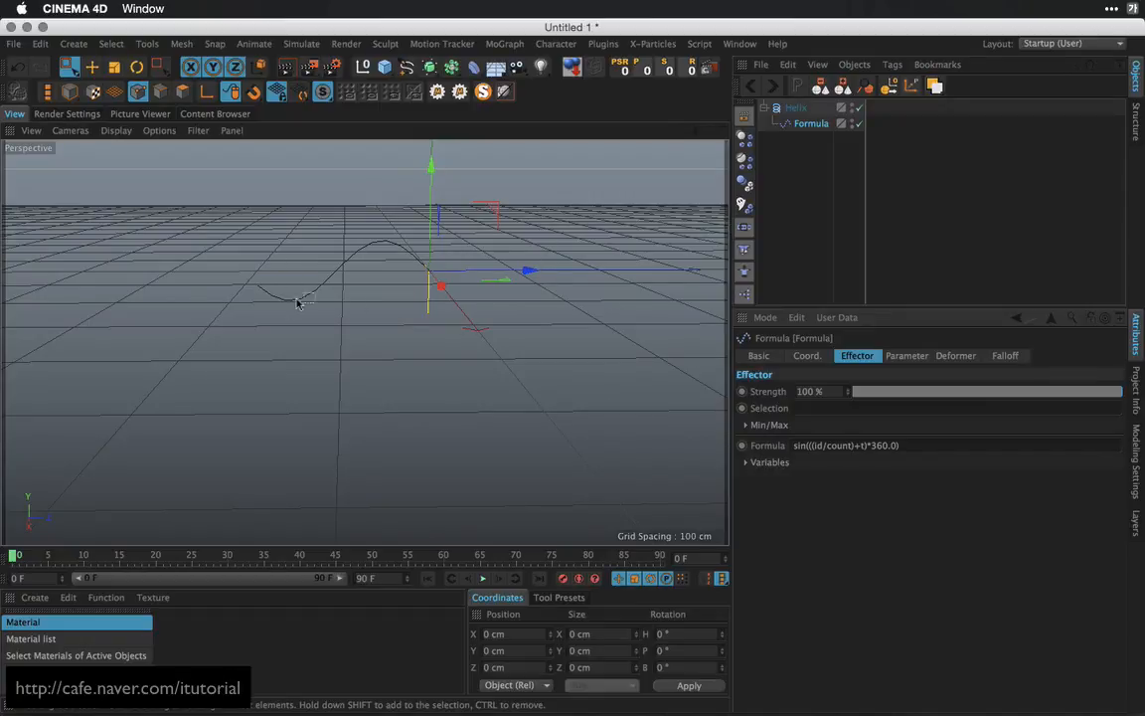
click(745, 463)
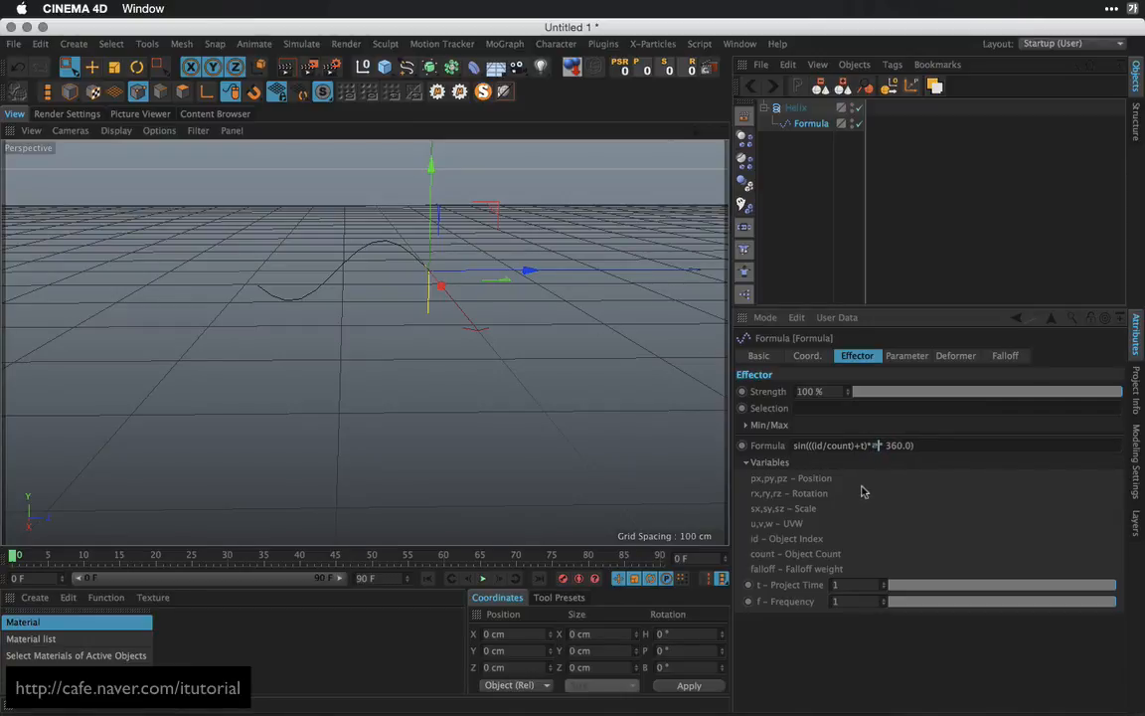
key(super+space)
text(f)
key(Left)
key(BackSpace)
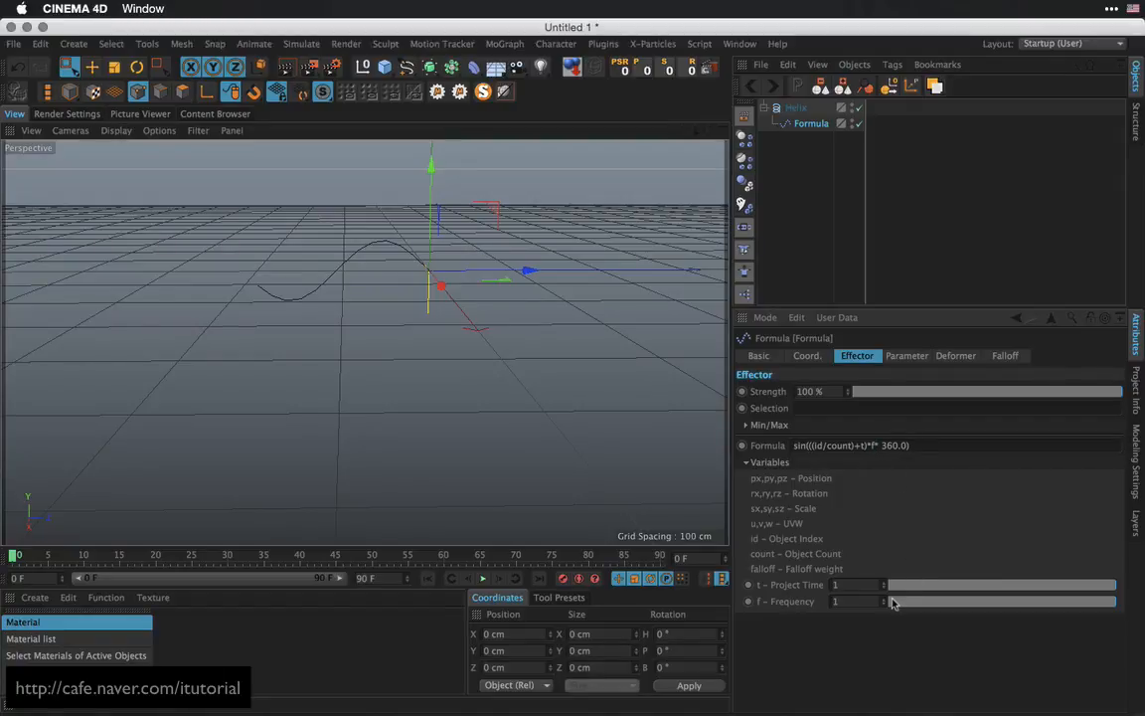
Try a higher frequency on the Formula effector and reset it to 1
drag(885, 602, 885, 572)
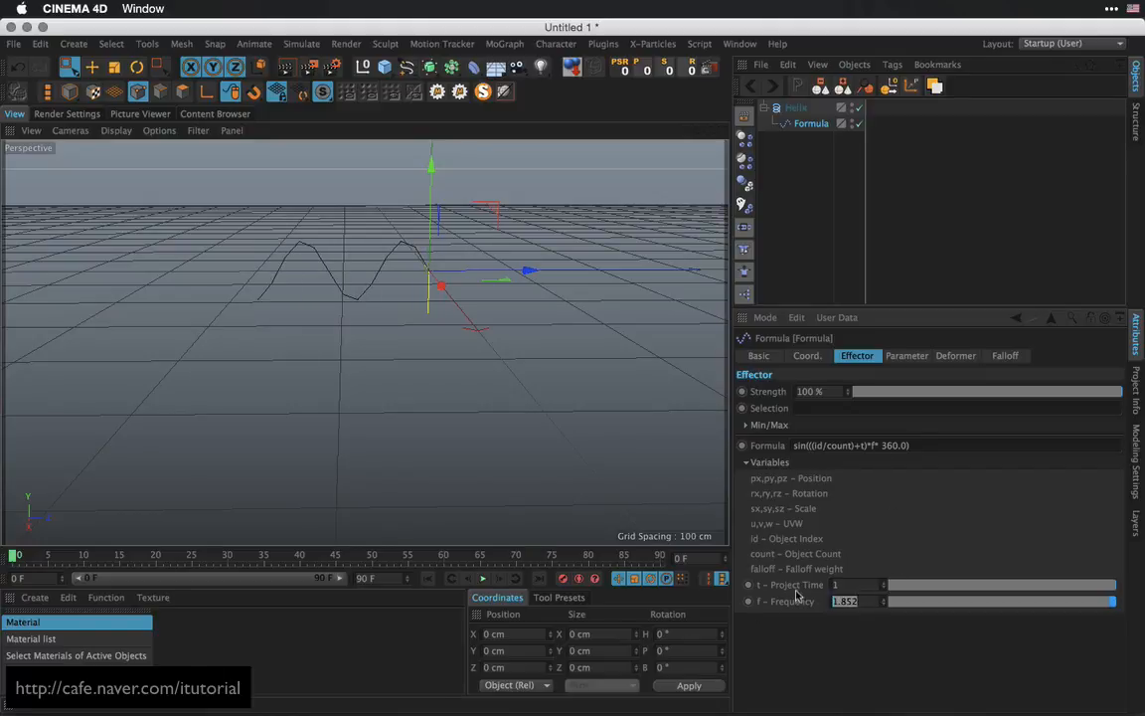
text(1)
key(Return)
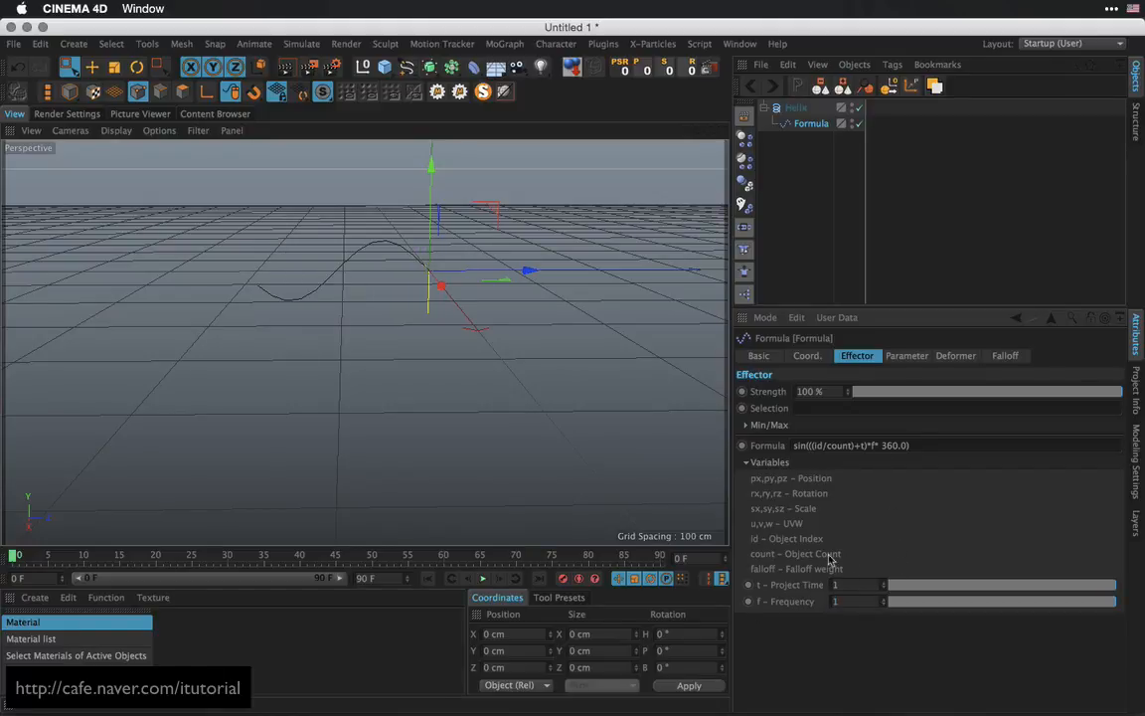
Set the Formula effector's project time to 0 and scrub the timeline to check the wave's motion
mouse_move(360, 311)
alt+mouse_down()
mouse_move(363, 340)
mouse_move(363, 307)
alt+mouse_up()
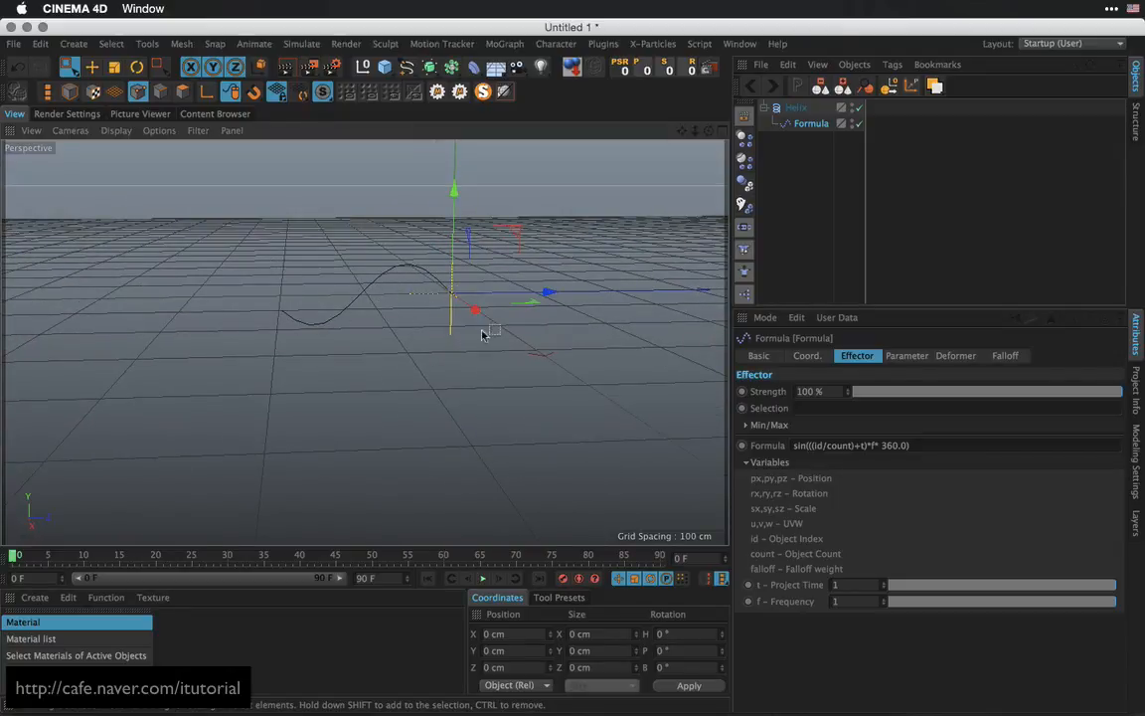
alt+drag(487, 320, 434, 339)
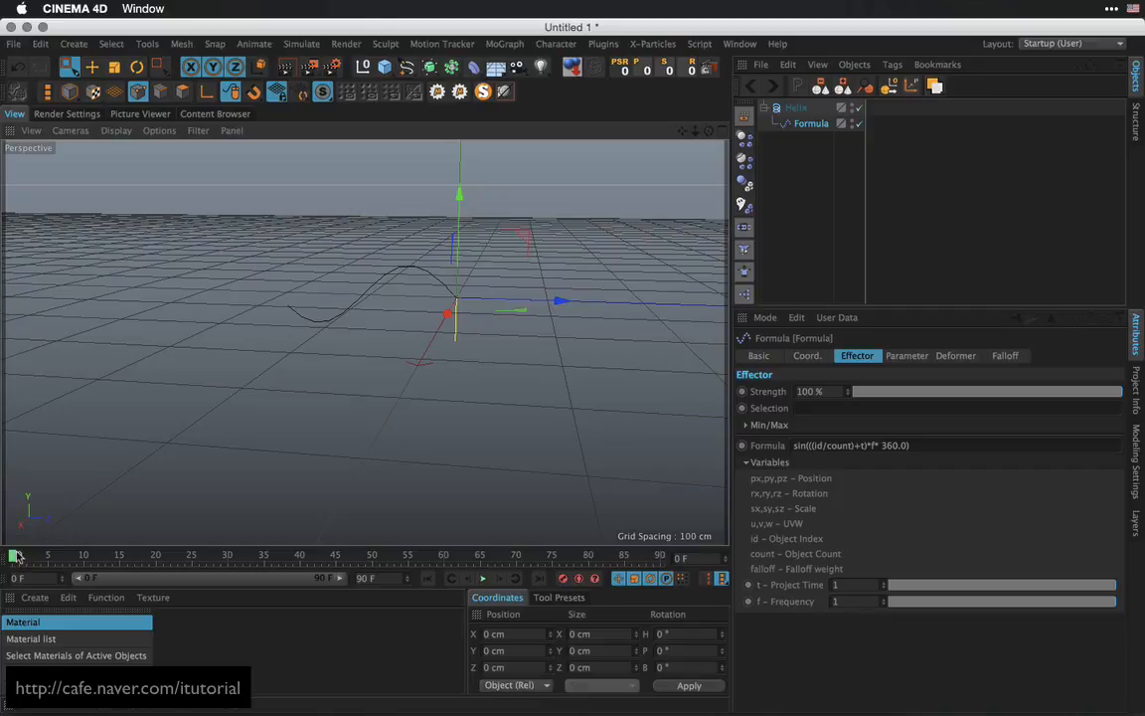
drag(16, 556, 10, 502)
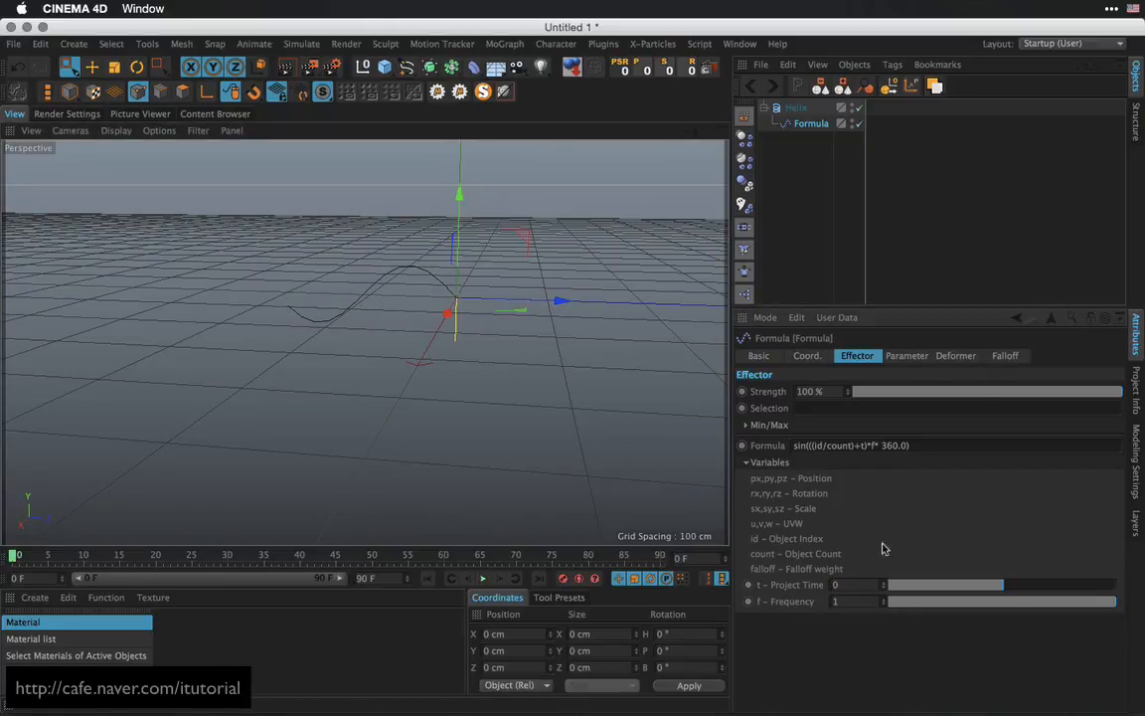
mouse_move(20, 560)
mouse_down()
mouse_move(144, 549)
mouse_move(12, 552)
mouse_up()
alt+drag(415, 408, 516, 367)
Duplicate the helix without its Formula effector and place the copy below the original in the object hierarchy
click(809, 142)
click(797, 109)
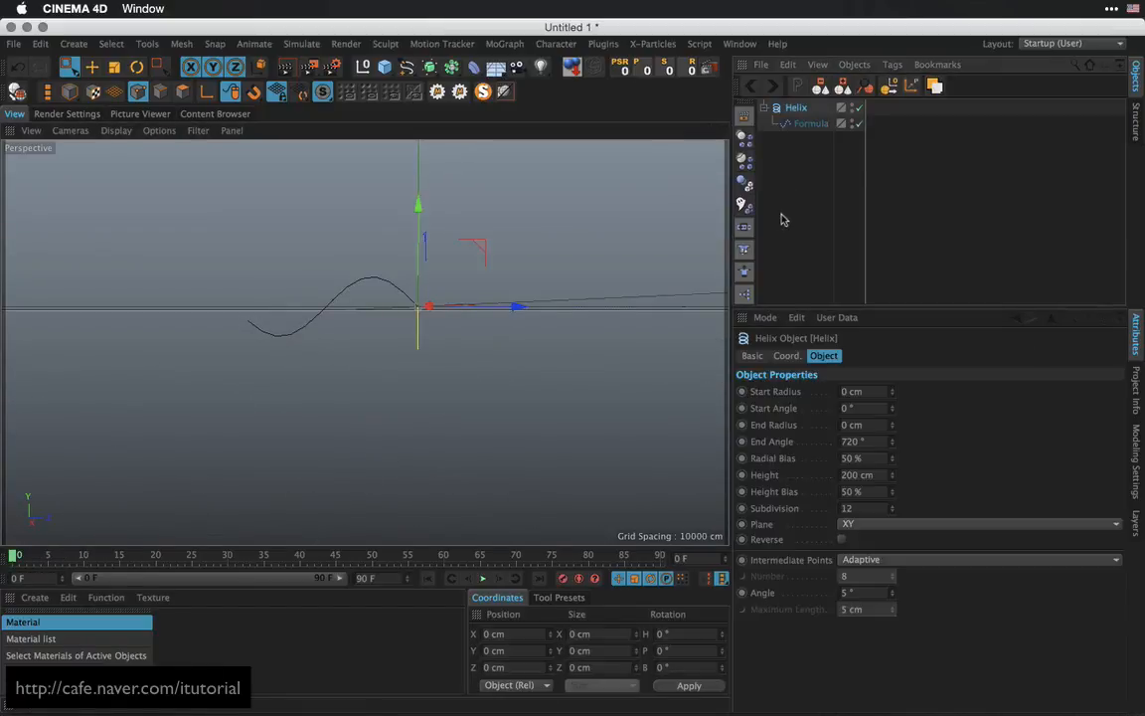
key(super+v)
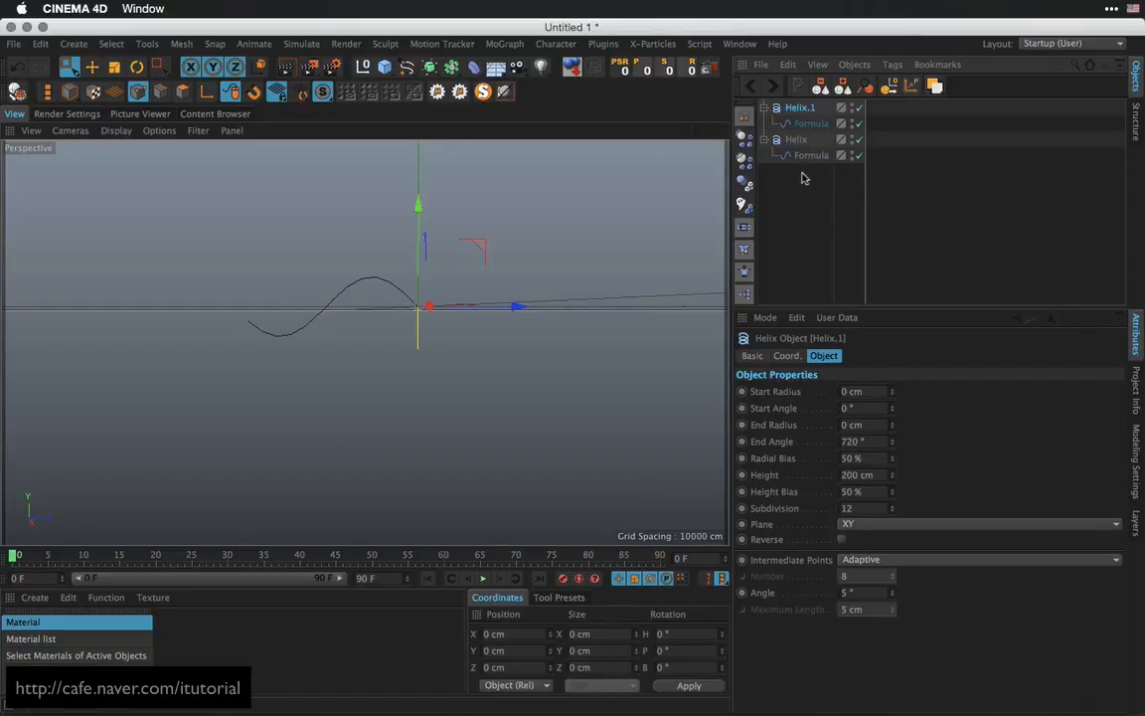
click(811, 123)
key(Delete)
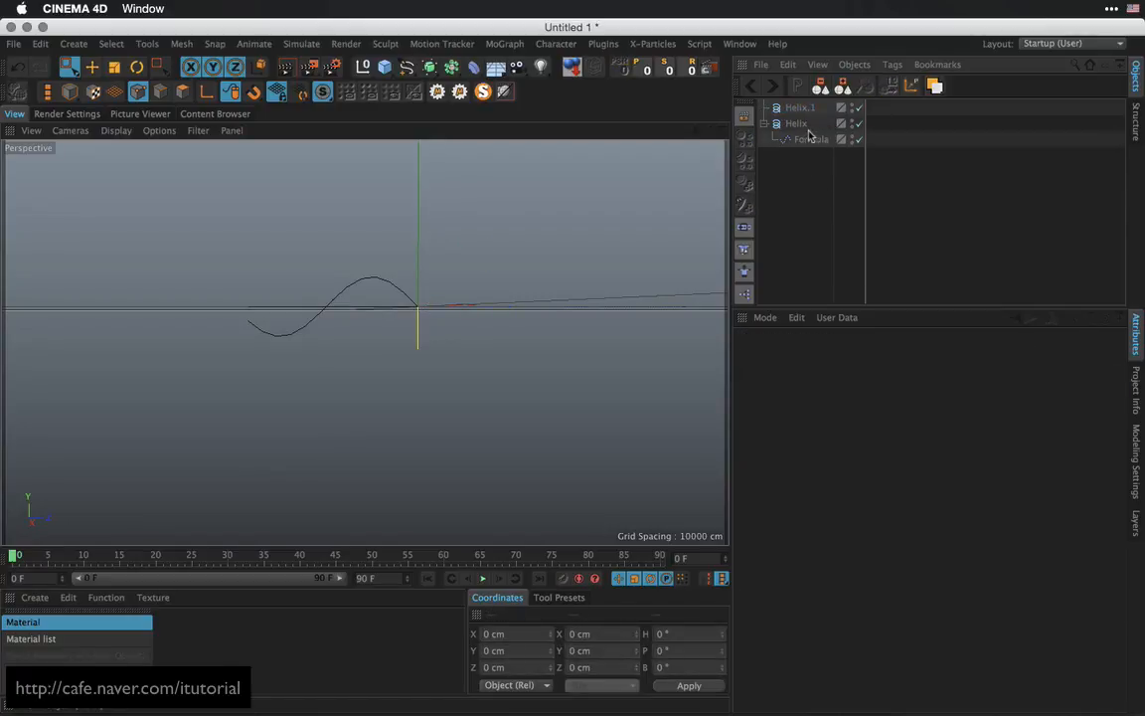
drag(799, 107, 805, 194)
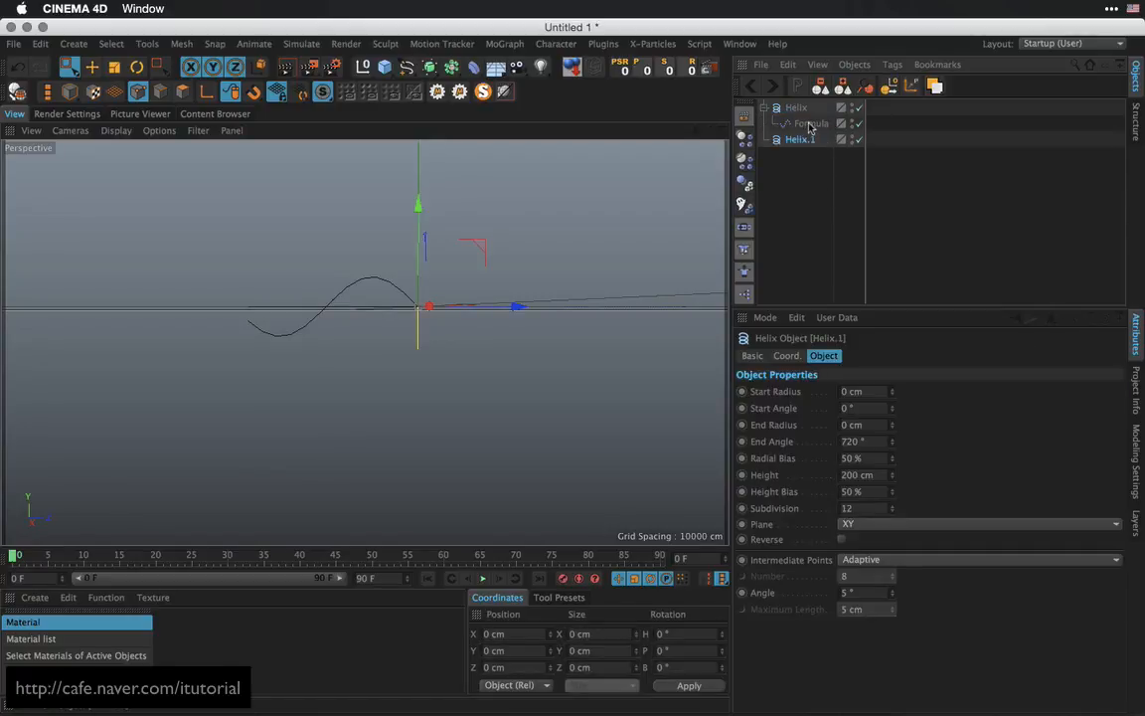
Rename the helix with the Formula effector to Helix top and the straight copy to Helix botton
click(799, 109)
key(Return)
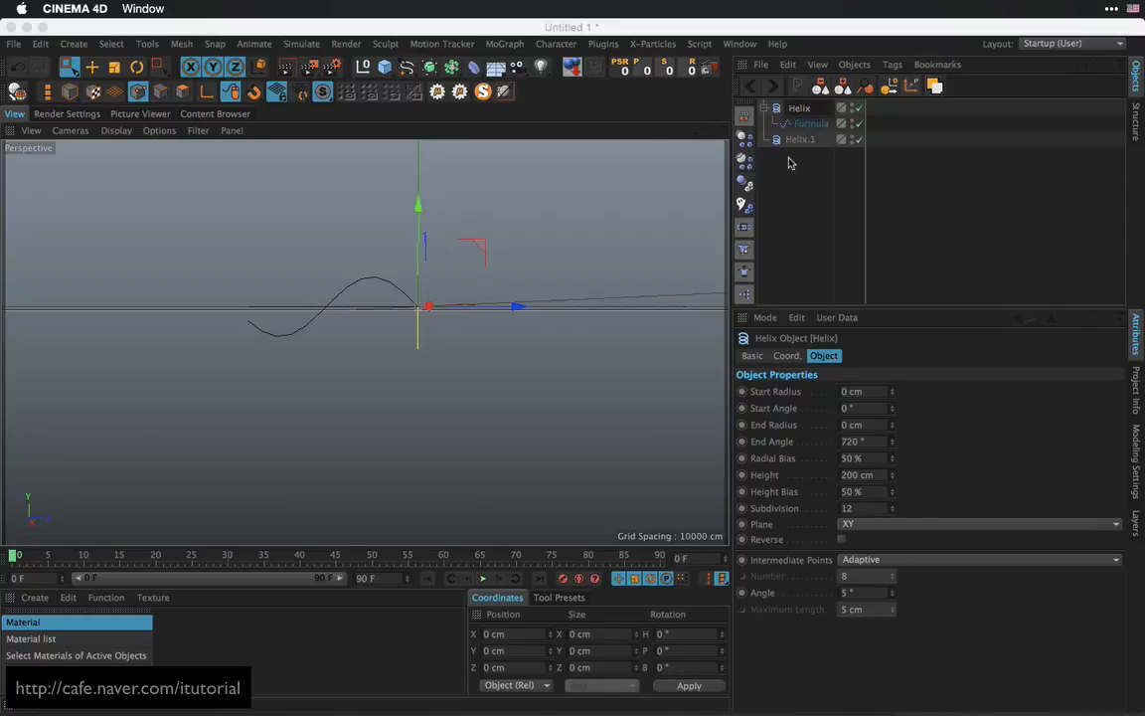
text(top)
key(Return)
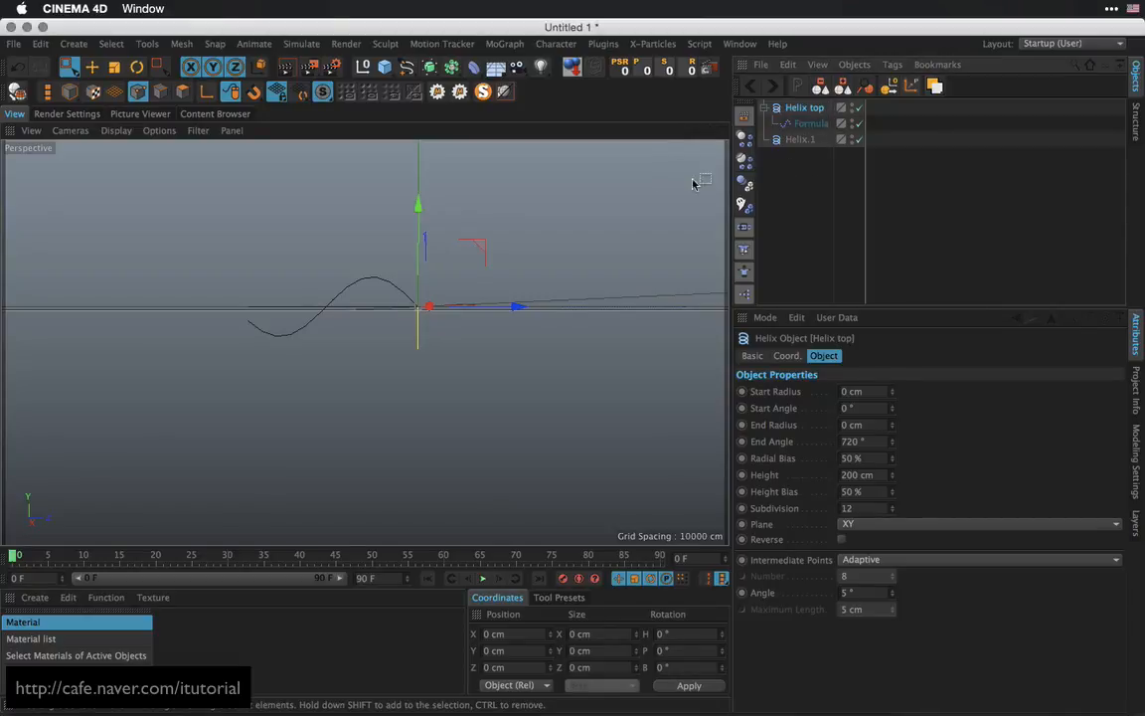
click(801, 139)
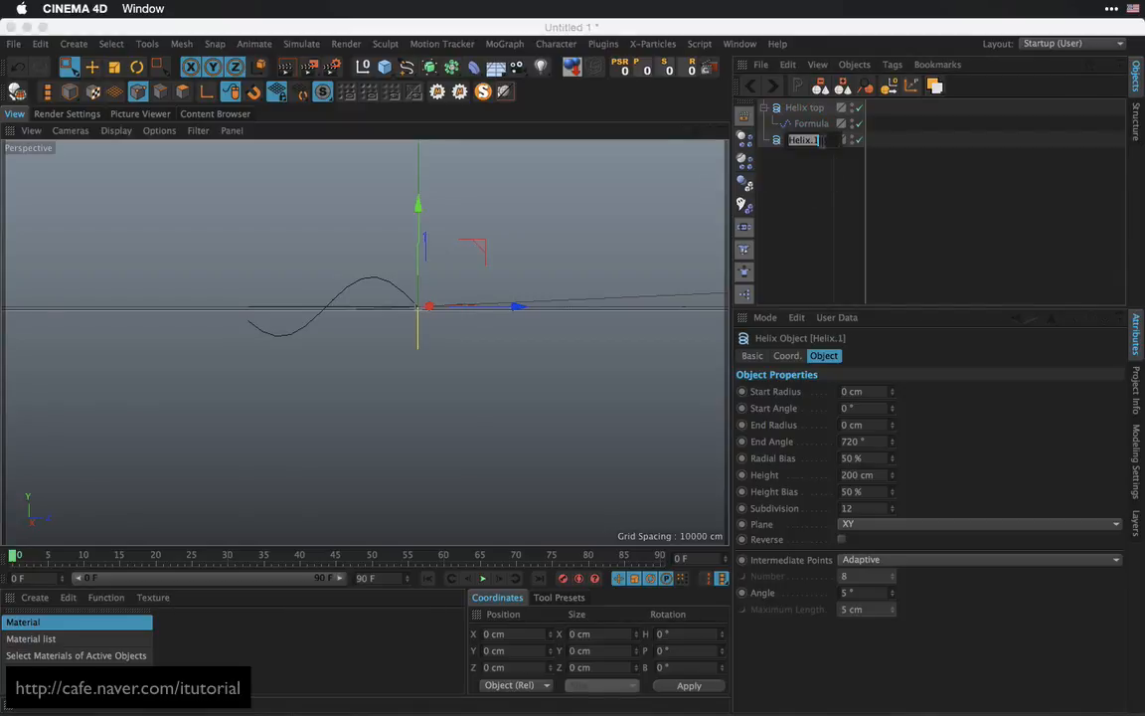
key(Return)
key(BackSpace)
text(botton)
click(792, 166)
click(810, 112)
alt+drag(491, 318, 486, 364)
drag(415, 243, 435, 194)
key(super+z)
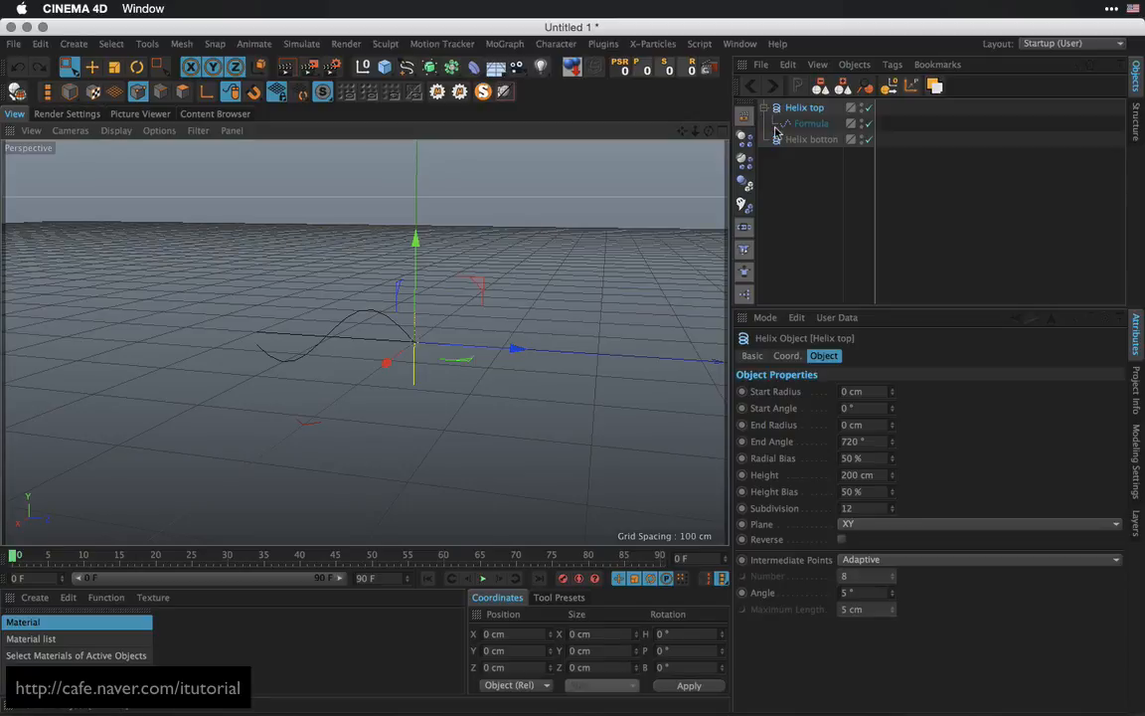
Move Helix top straight up along the Y axis, well above Helix botton
click(810, 110)
alt+middle_drag(476, 284, 430, 319)
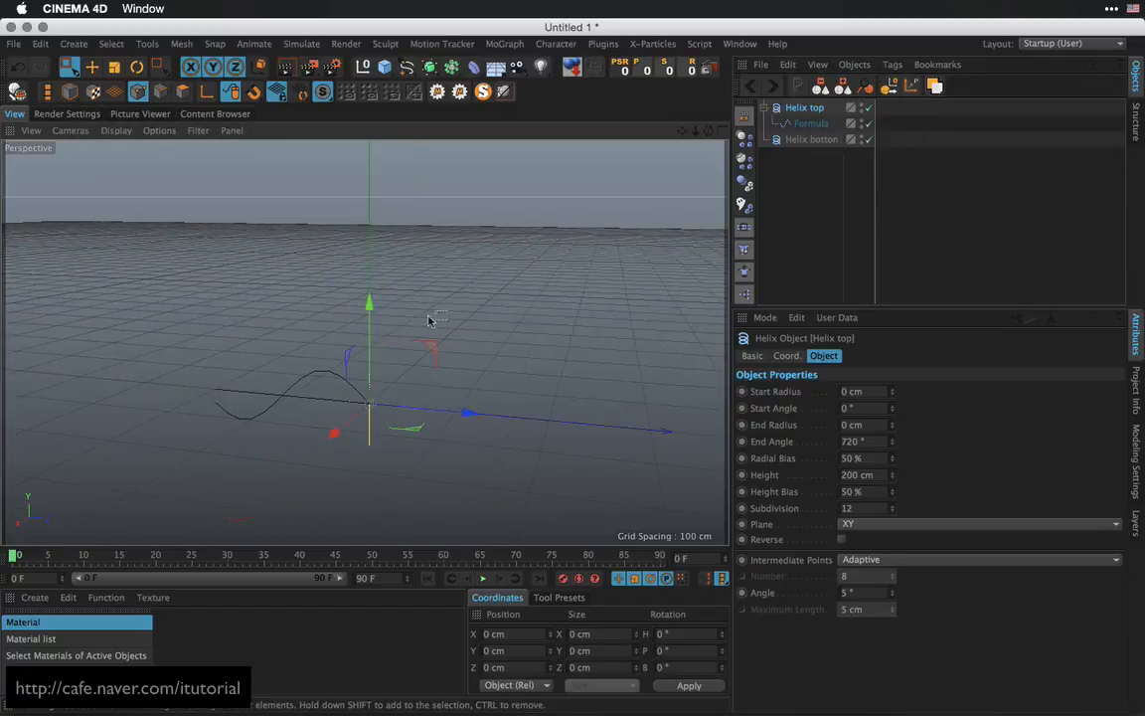
drag(369, 304, 376, 141)
alt+drag(422, 278, 664, 240)
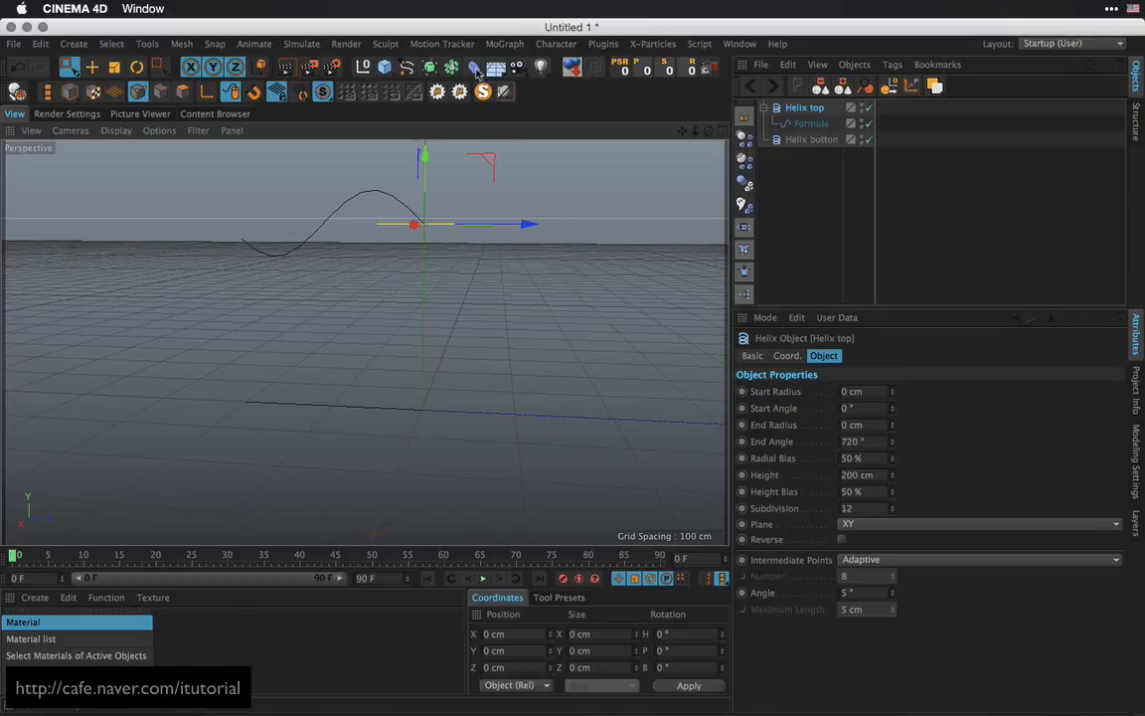
Add a Loft generator and make Helix top and Helix botton its children to form a wavy-topped surface
click(434, 75)
click(596, 116)
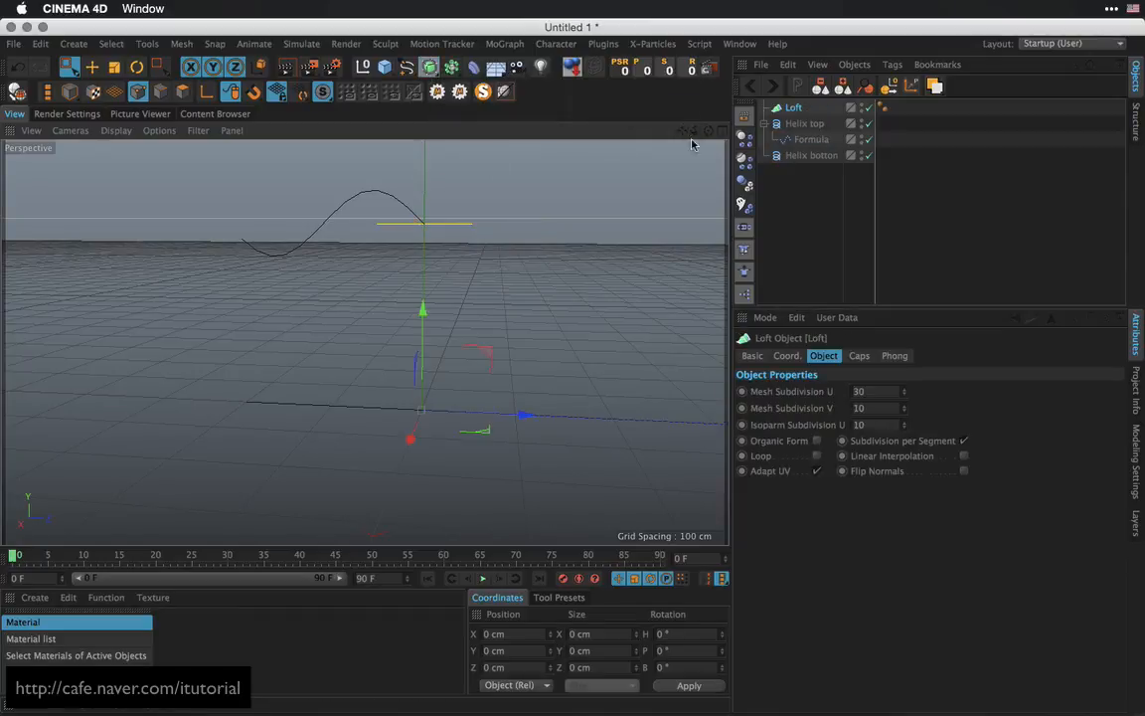
click(765, 123)
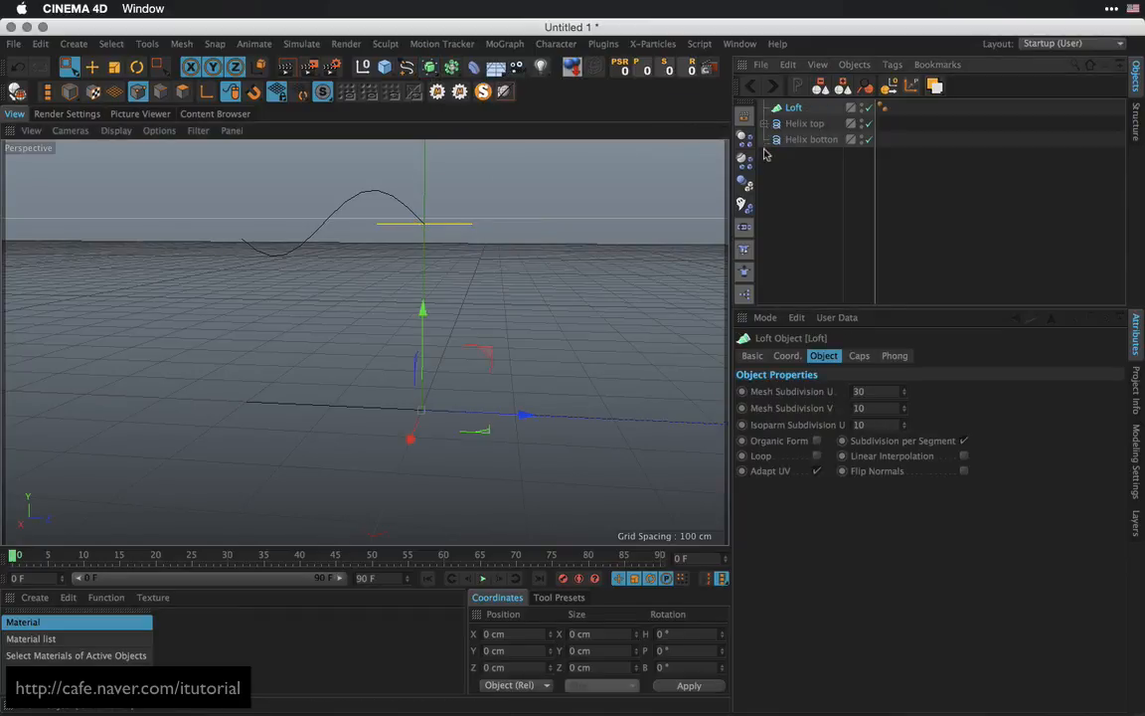
drag(813, 155, 799, 110)
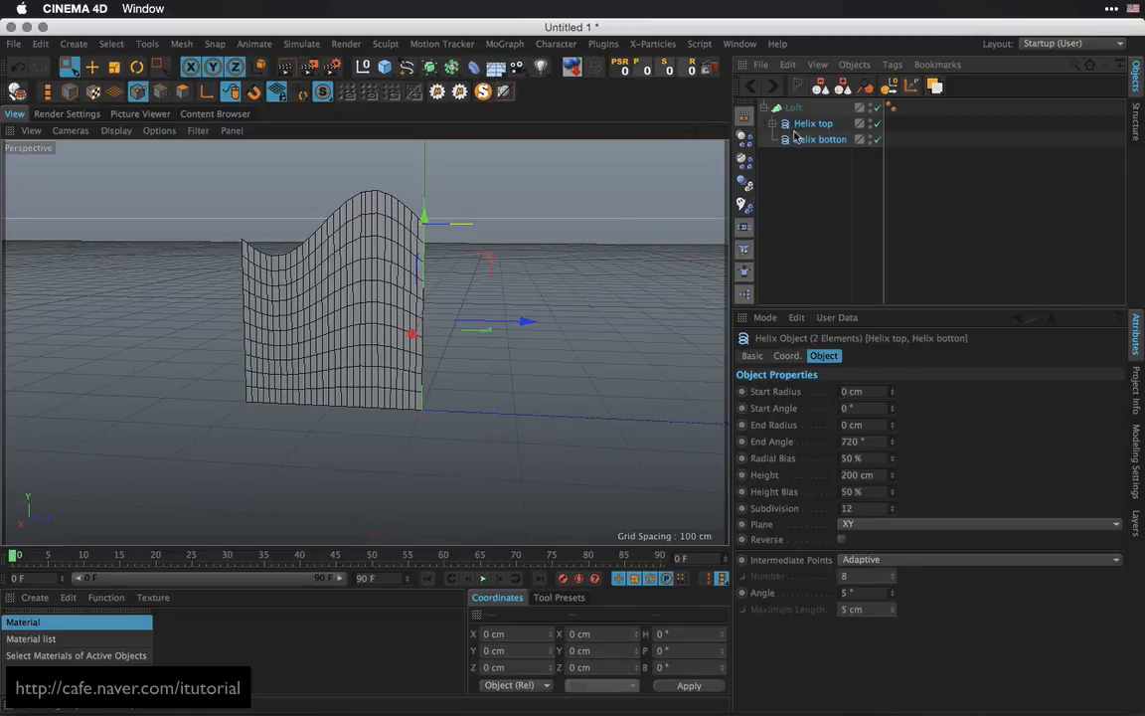
Turn off Subdivision per Segment and turn on Organic Form for the Loft
click(794, 108)
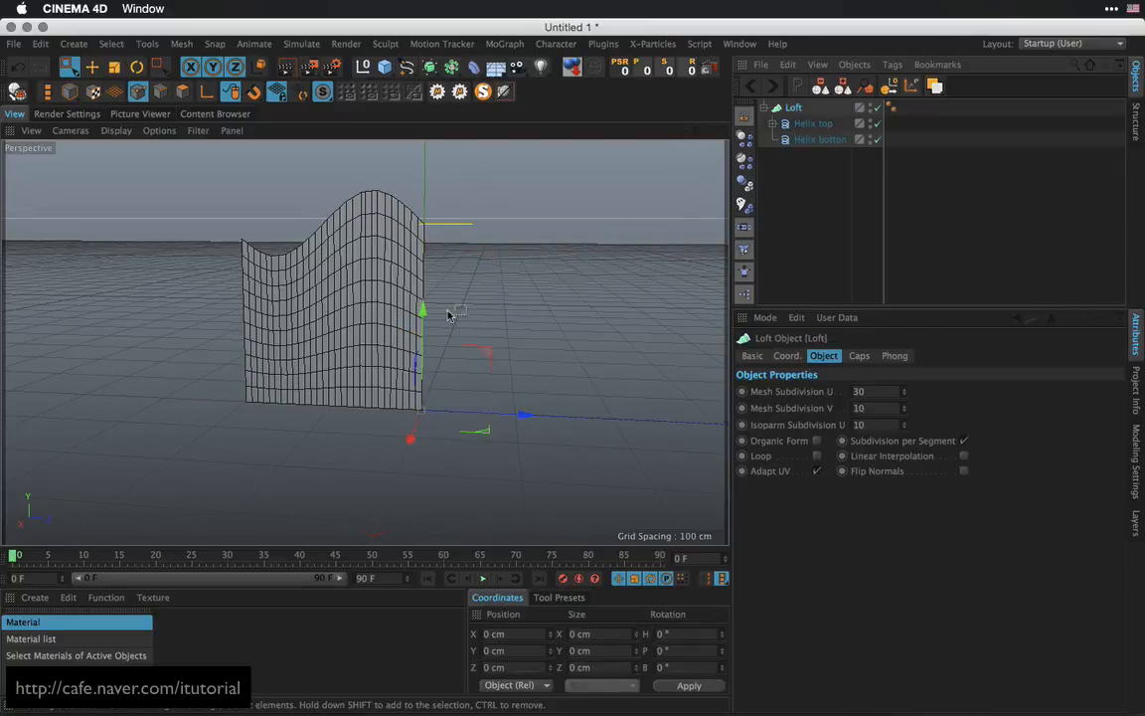
alt+drag(447, 314, 363, 340)
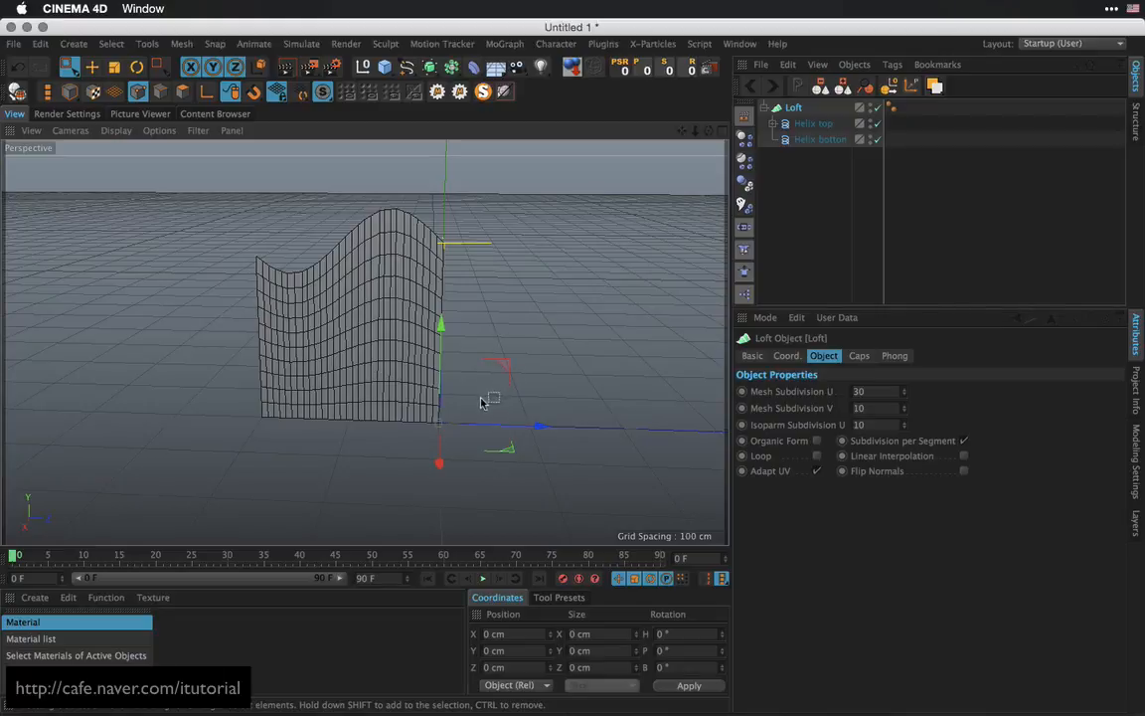
click(964, 440)
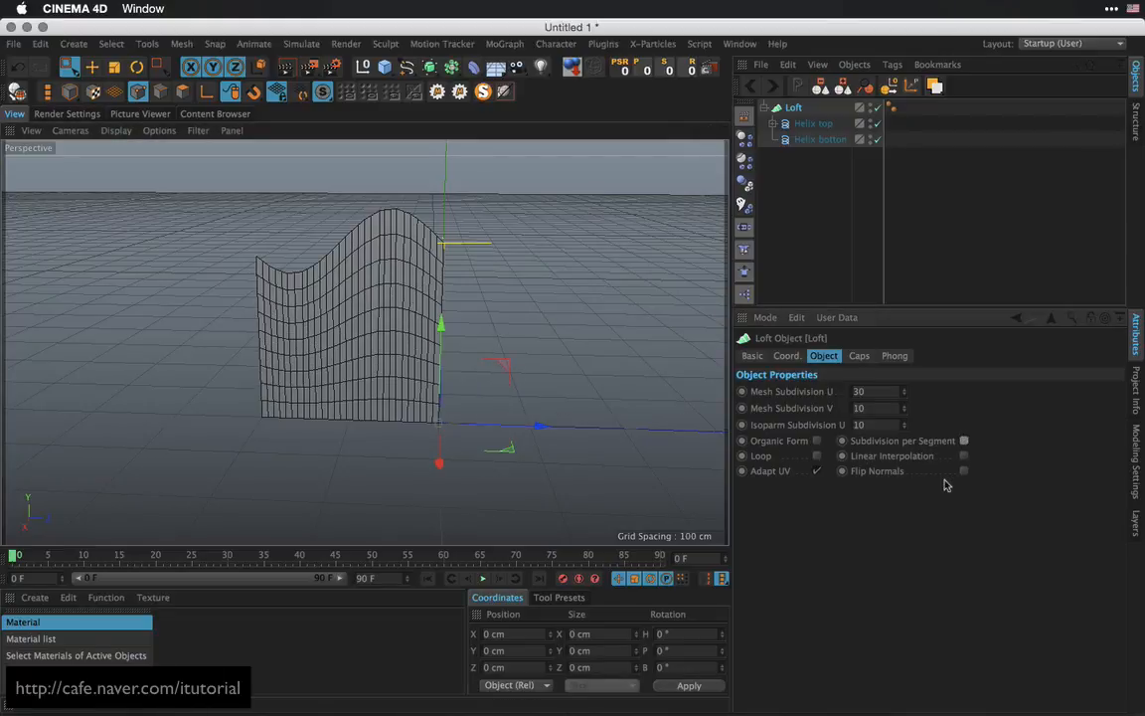
click(816, 442)
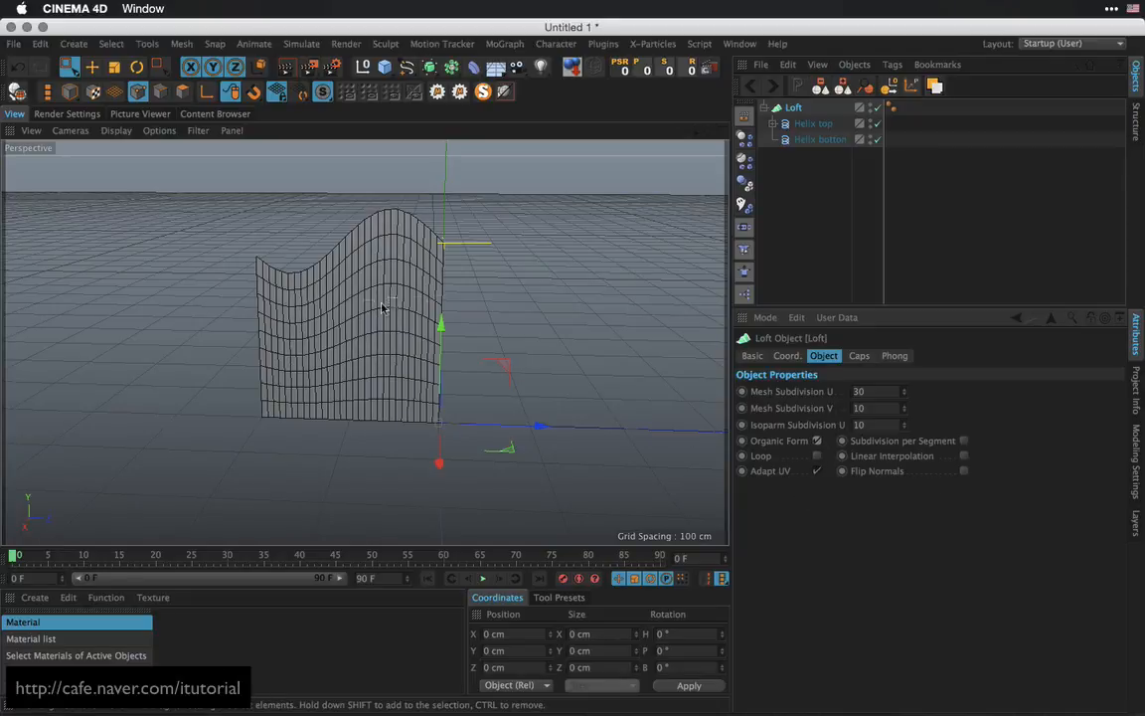
alt+drag(410, 308, 487, 334)
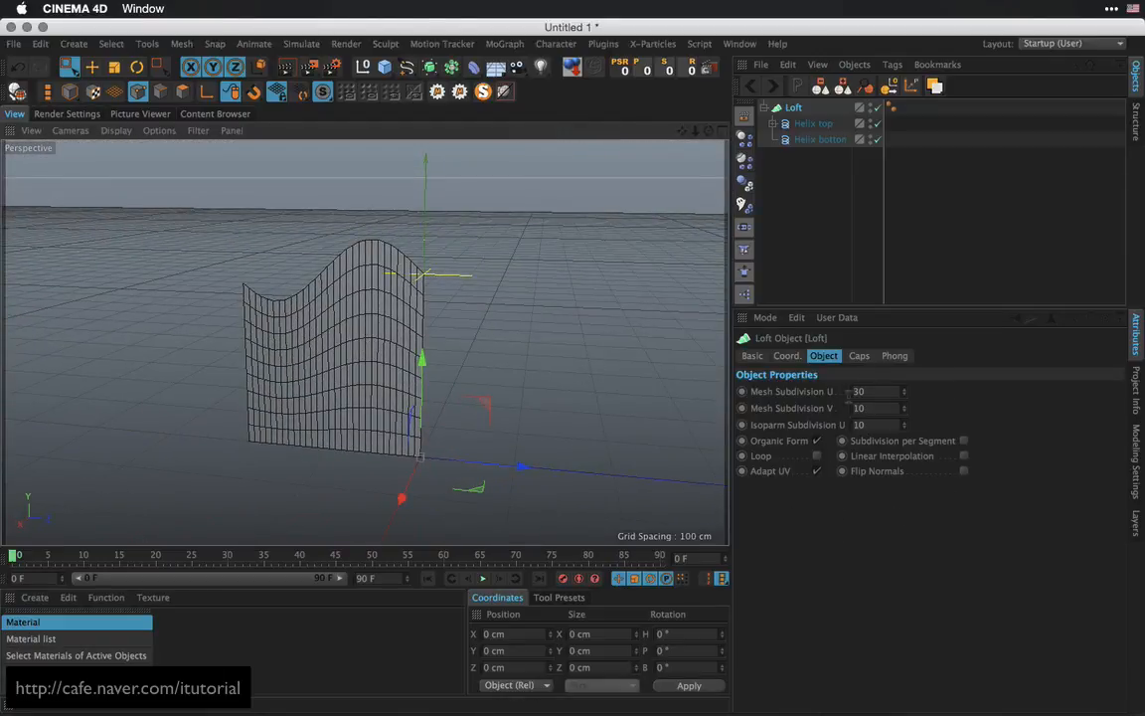
Add a Wrap deformer to the scene for bending the lofted surface
click(809, 178)
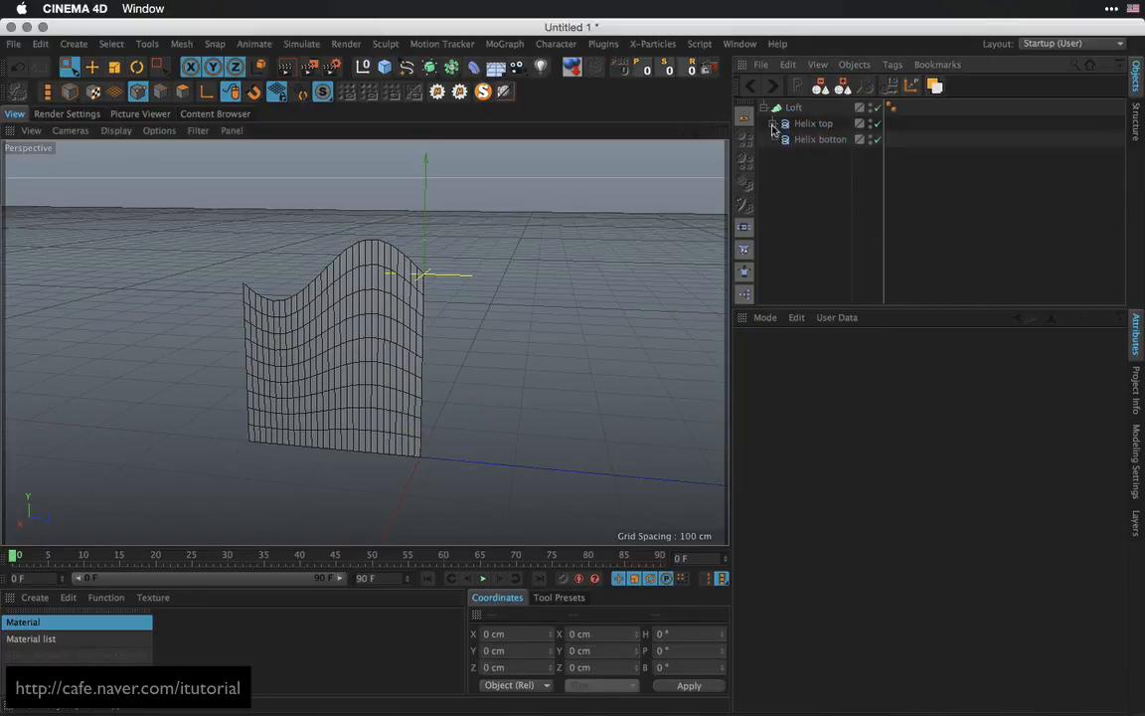
click(773, 123)
click(794, 107)
alt+drag(476, 317, 636, 259)
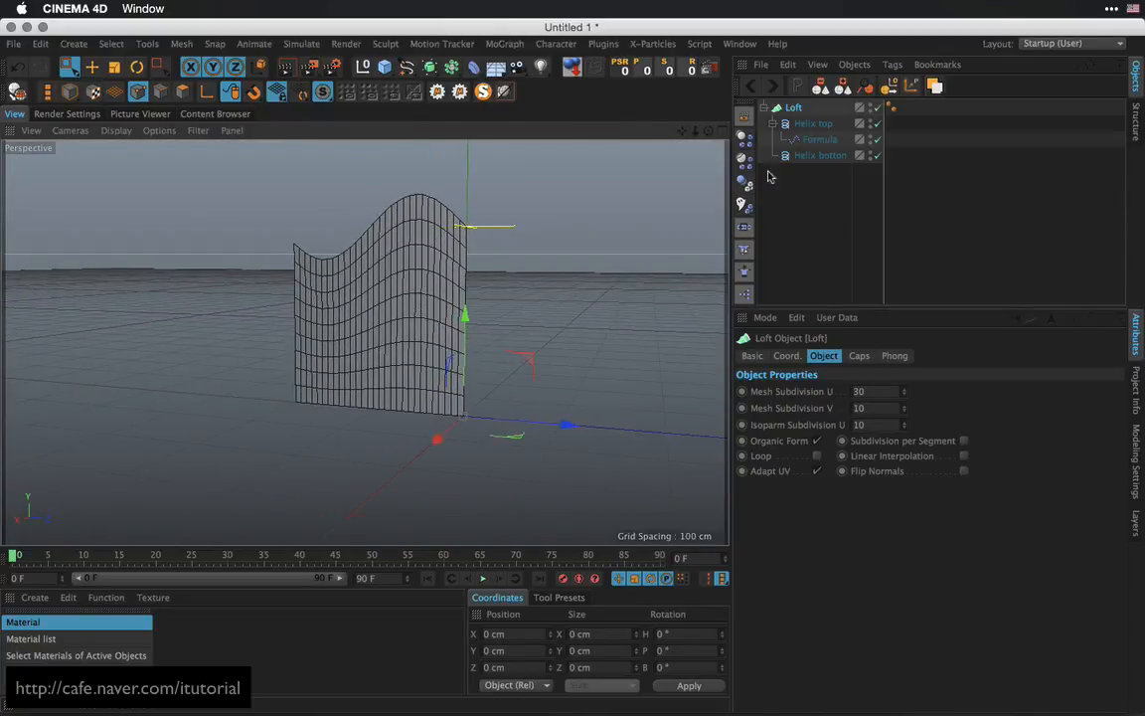
click(473, 67)
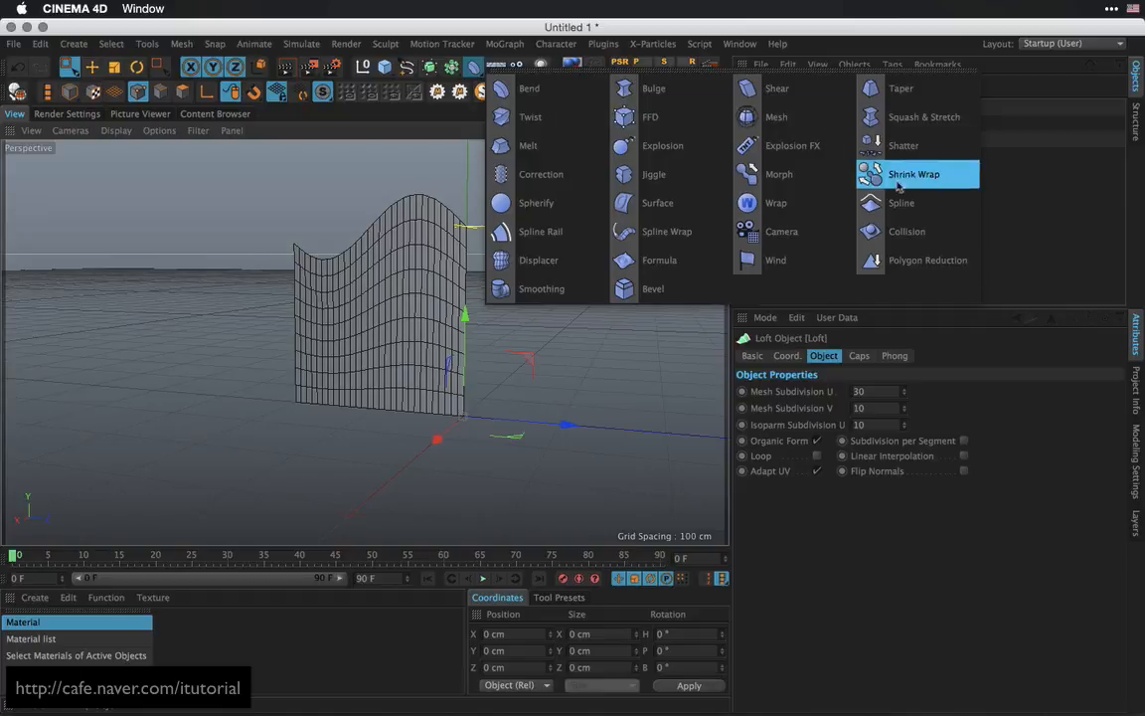
click(791, 204)
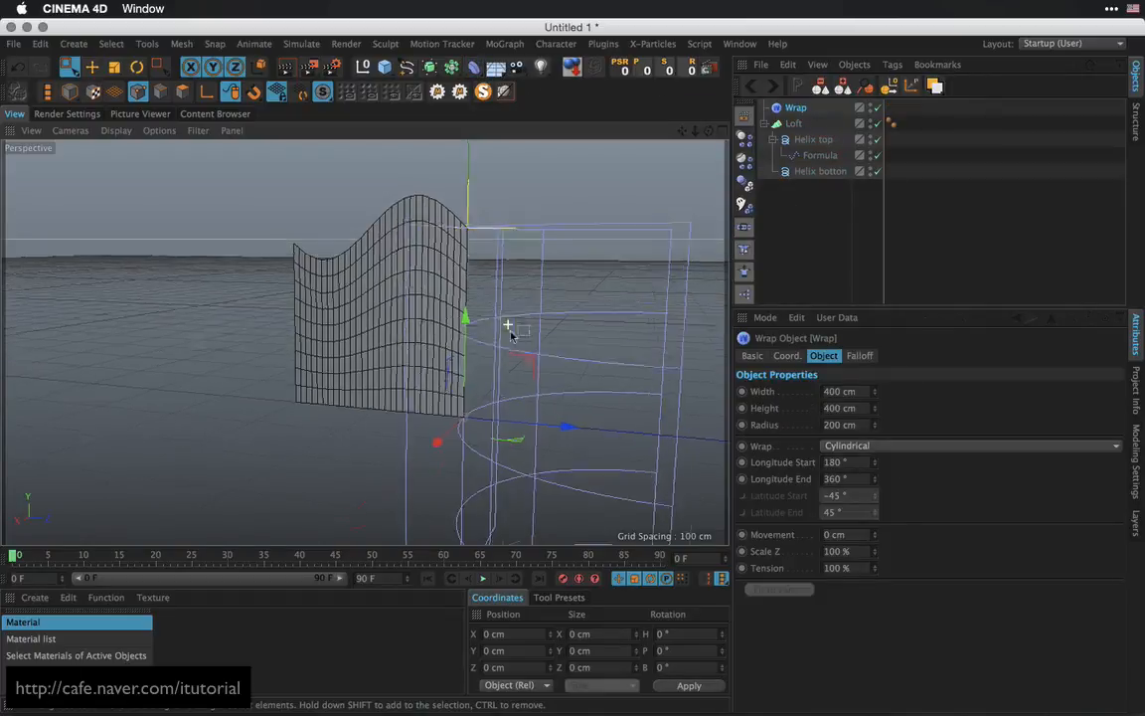
Set the Plane of both Helix top and Helix botton to ZY
alt+drag(510, 335, 532, 407)
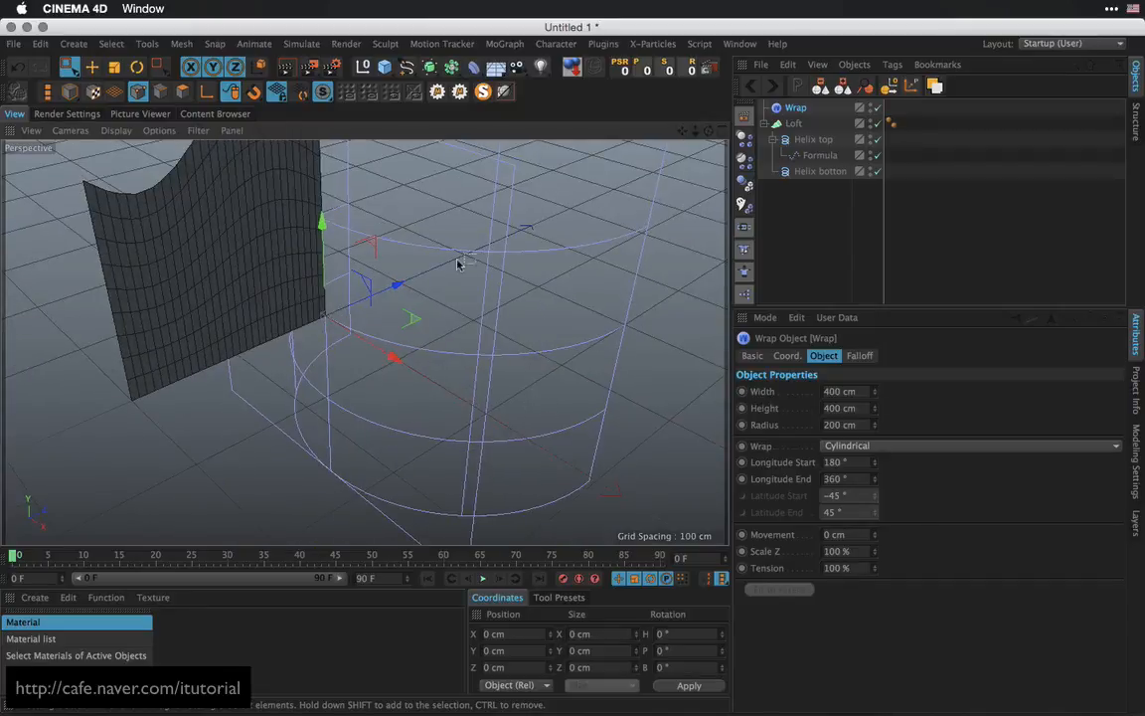
click(815, 140)
shift+click(825, 172)
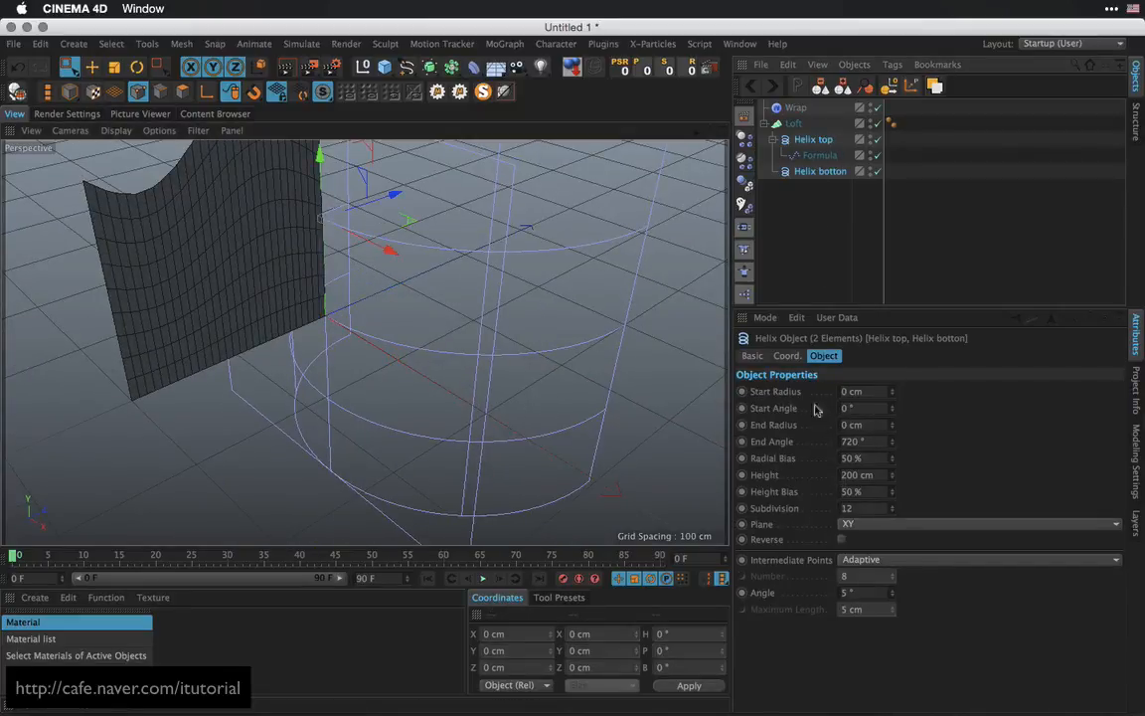
click(895, 525)
click(860, 486)
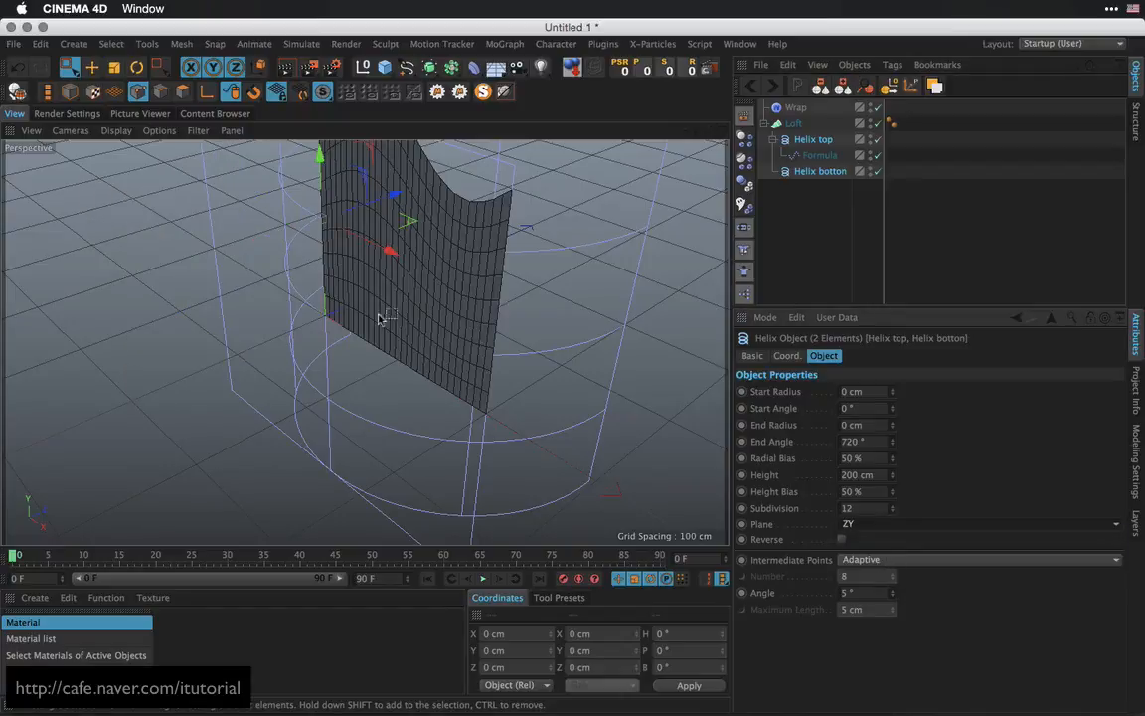
Set the Wrap deformer's Width and Height to 200 cm and its Radius to 100 cm
mouse_move(431, 319)
alt+mouse_down()
mouse_move(478, 291)
mouse_move(456, 326)
mouse_move(449, 318)
alt+mouse_up()
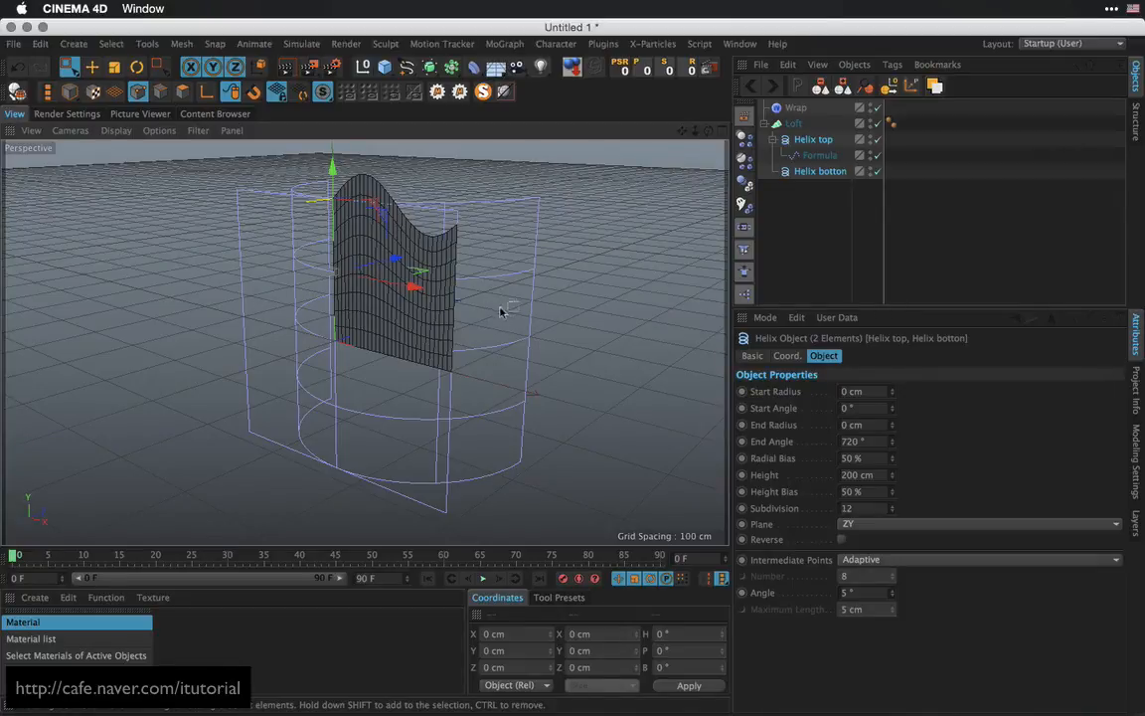
alt+drag(501, 312, 604, 348)
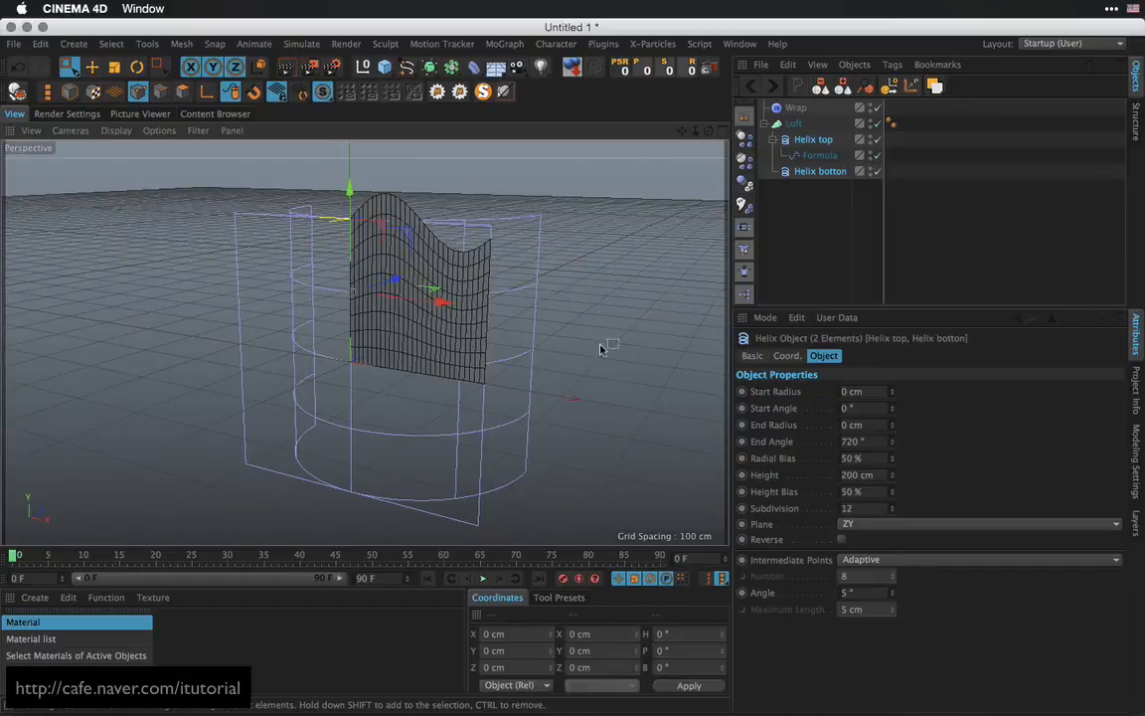
click(796, 111)
click(853, 391)
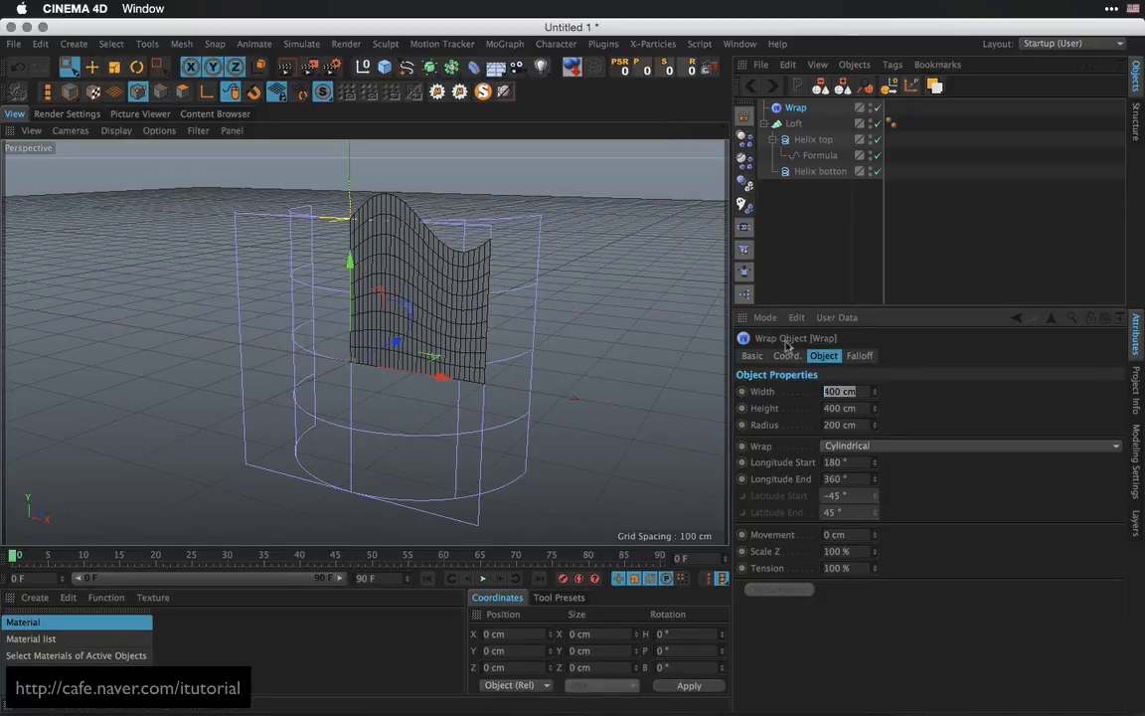
text(200)
drag(861, 408, 814, 419)
text(2)
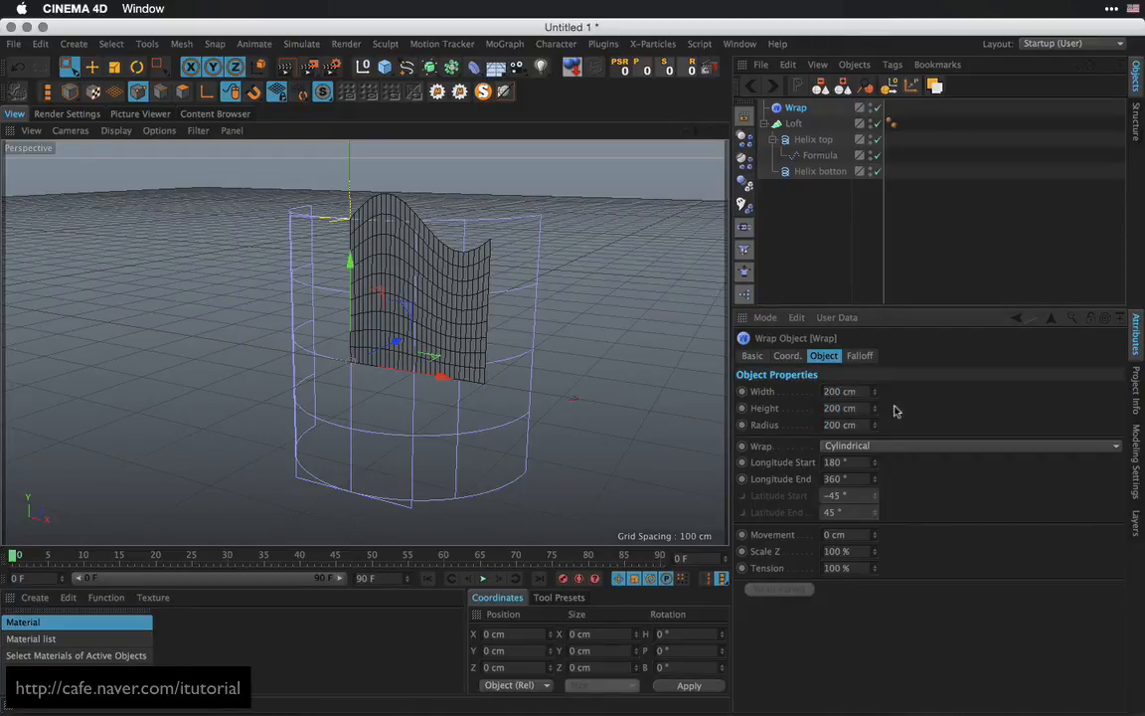
key(Tab)
text(100)
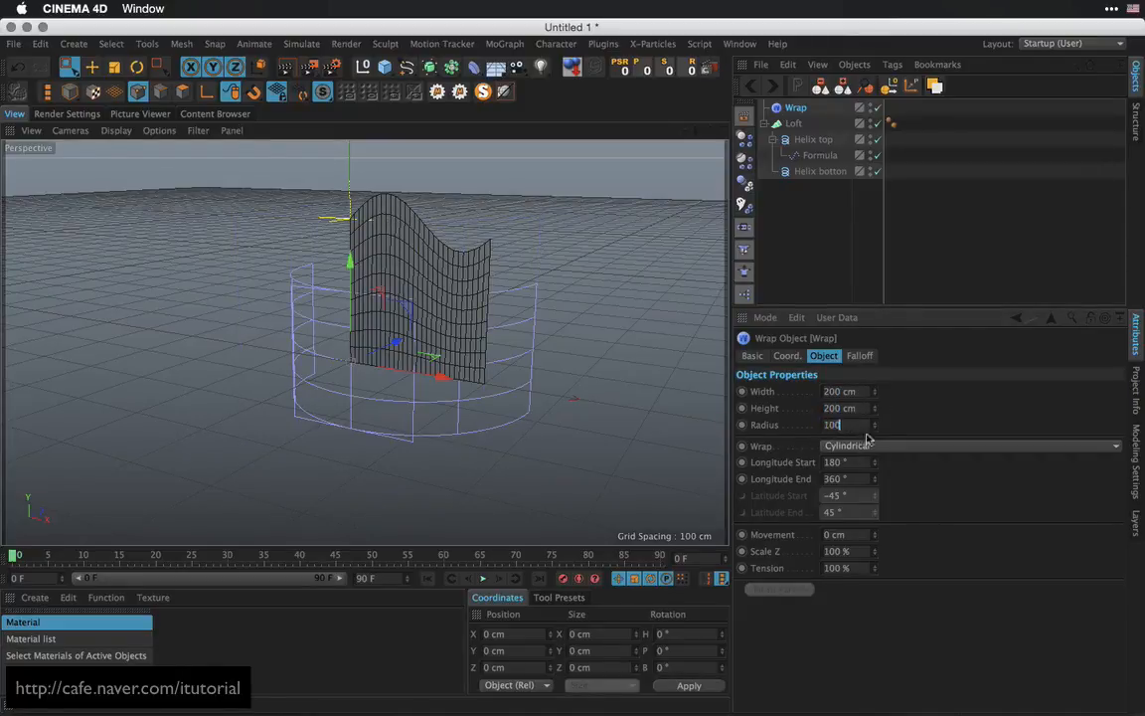
key(Return)
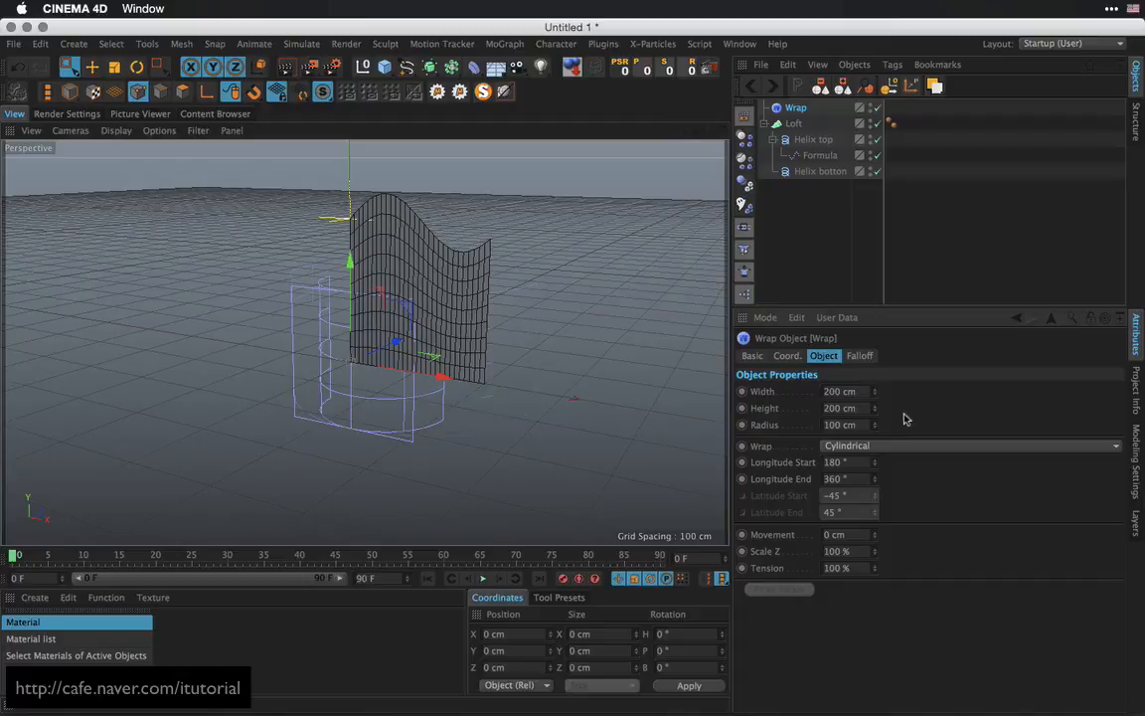
Switch the Wrap deformer to Spherical and set its Longitude Start to 0°
click(824, 449)
click(845, 461)
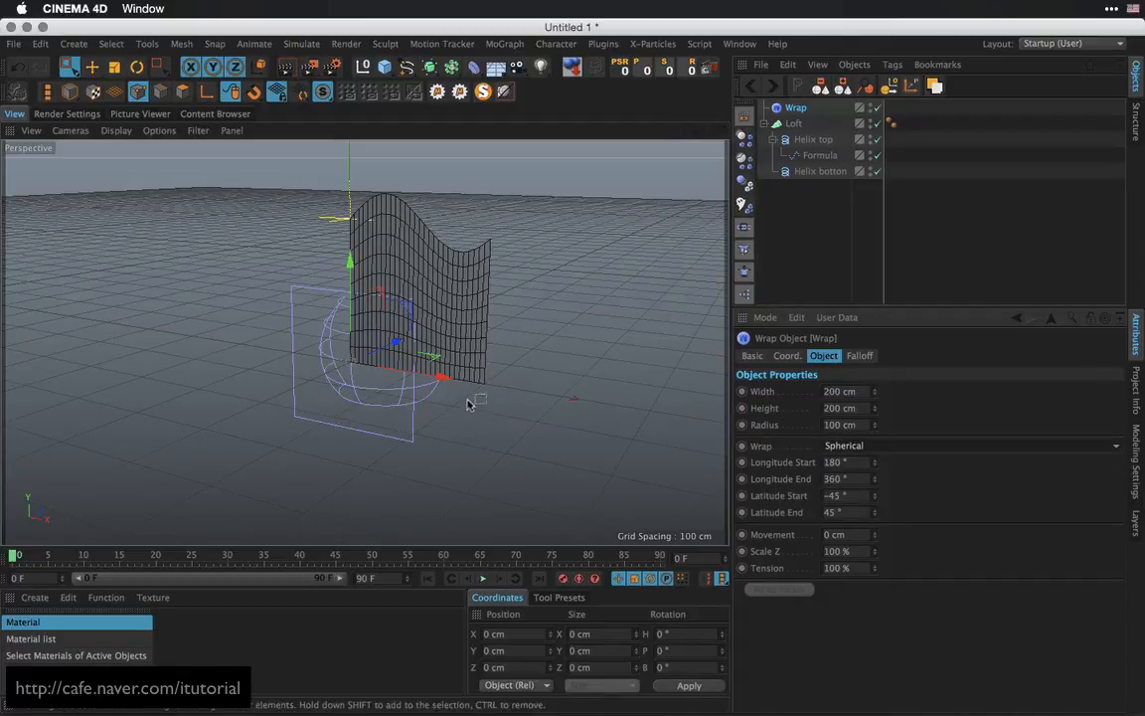
alt+drag(470, 403, 363, 385)
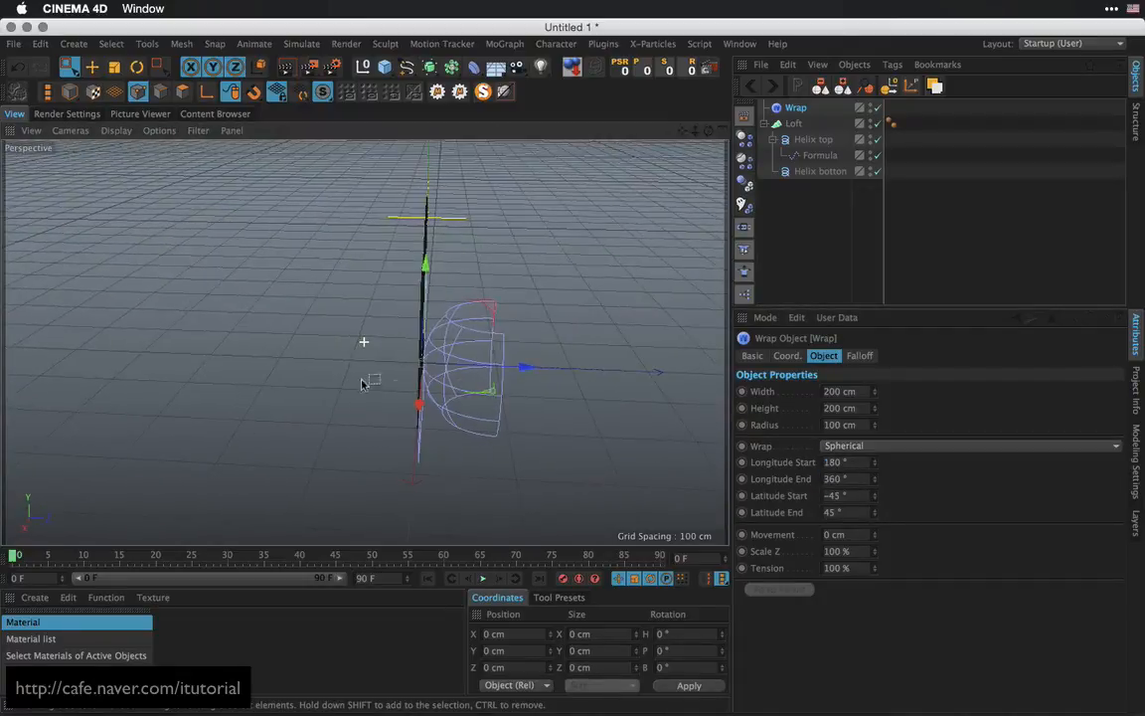
double_click(859, 461)
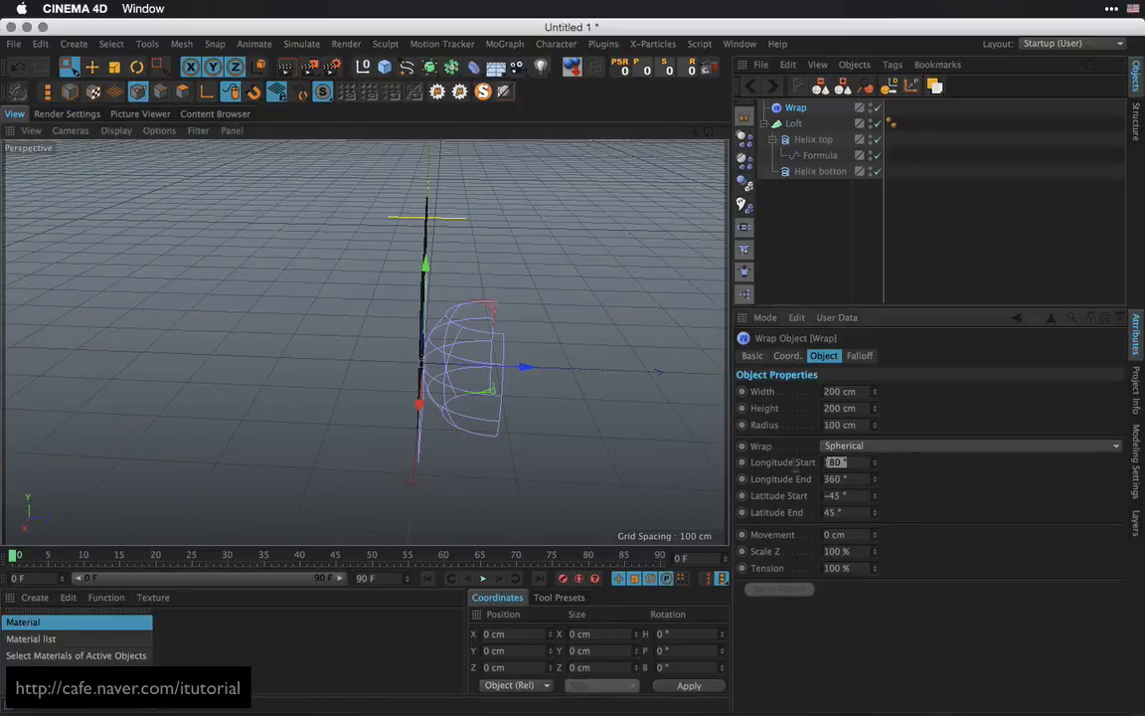
text(0)
key(Return)
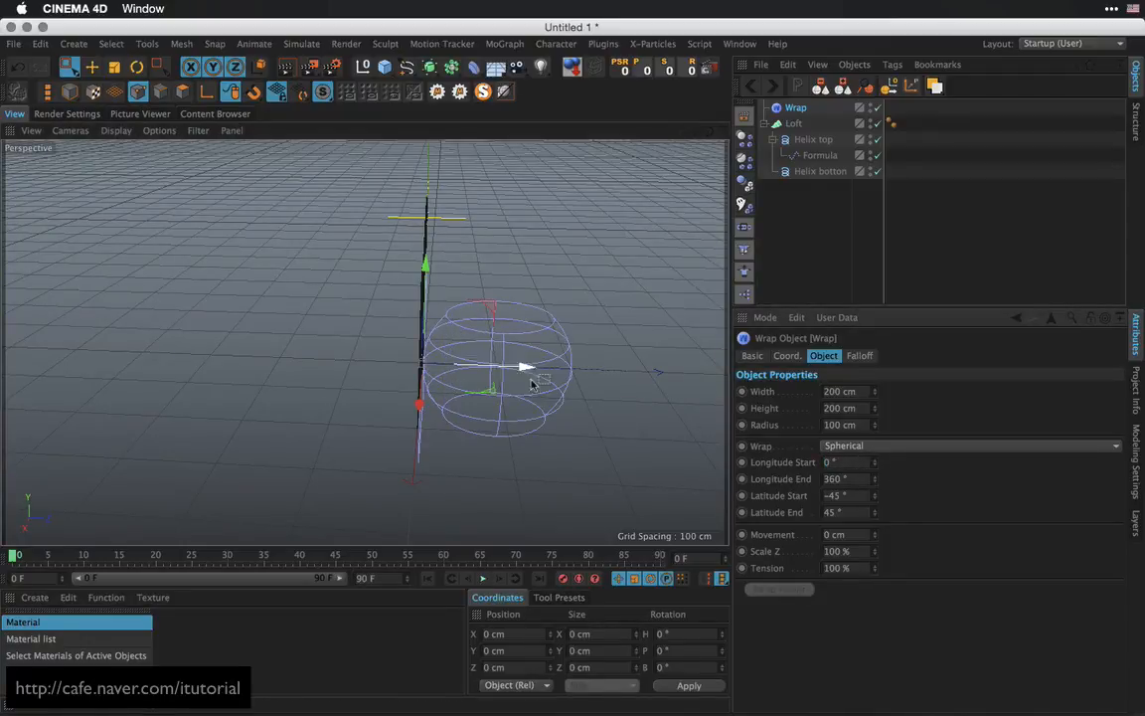
Set the Wrap deformer's Latitude Start to -90° and Latitude End to 90°
double_click(851, 495)
text(-90)
drag(862, 510, 741, 529)
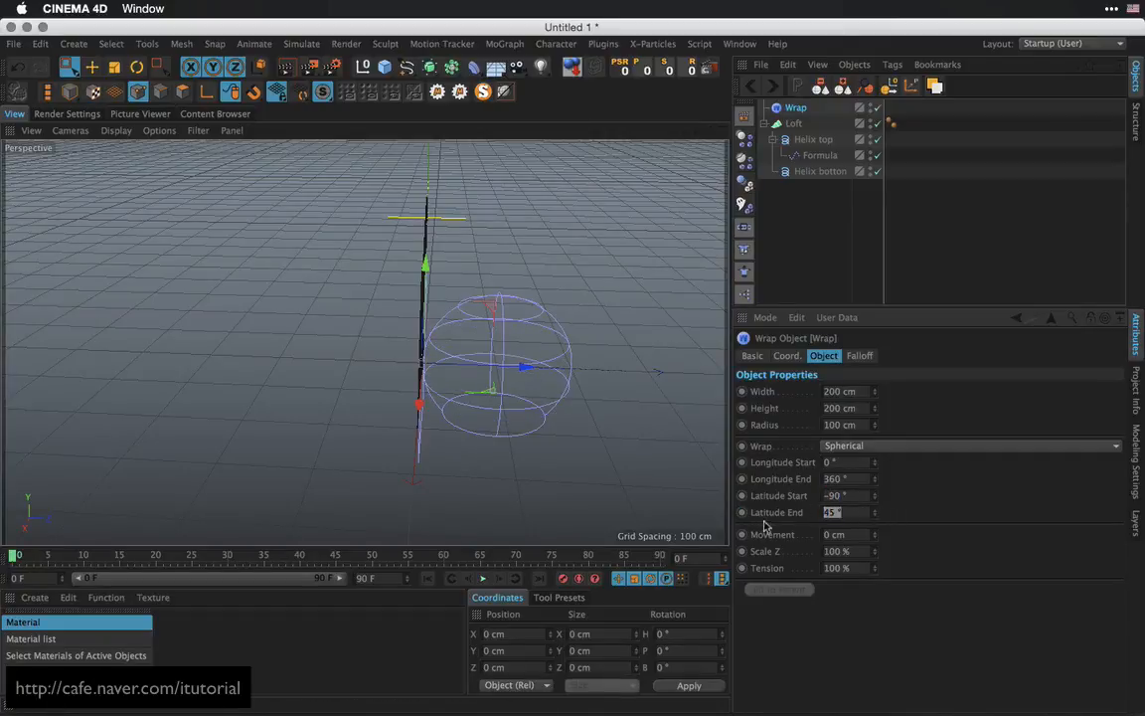
text(90)
key(Return)
Position the Wrap deformer at 100 cm in X and 100 cm in Y, centring it on the lofted surface
mouse_move(439, 396)
alt+mouse_down()
mouse_move(575, 348)
mouse_move(531, 371)
mouse_move(527, 389)
mouse_move(565, 401)
mouse_move(557, 413)
alt+mouse_up()
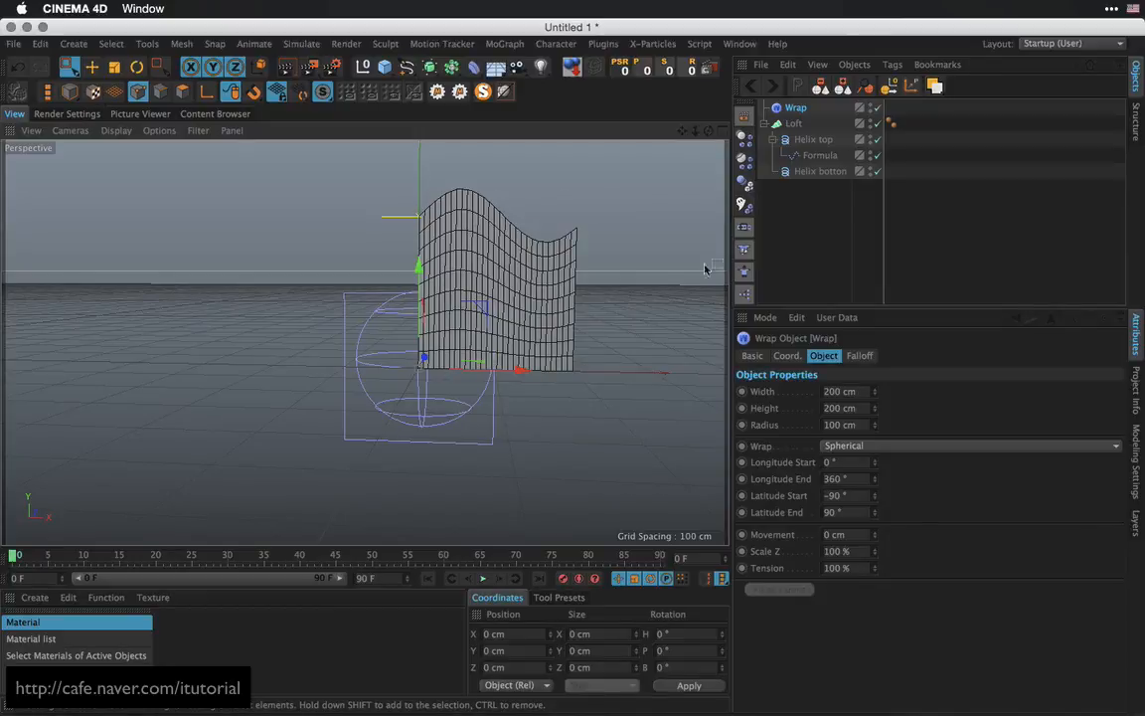
click(813, 141)
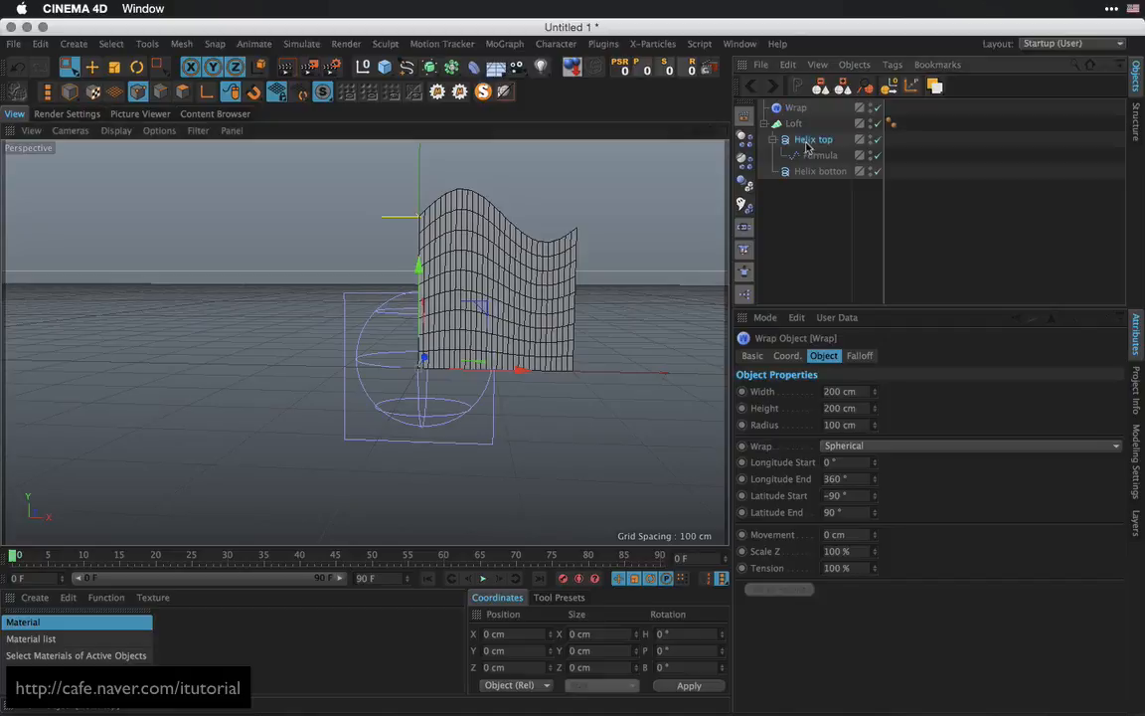
click(820, 171)
click(795, 108)
click(786, 356)
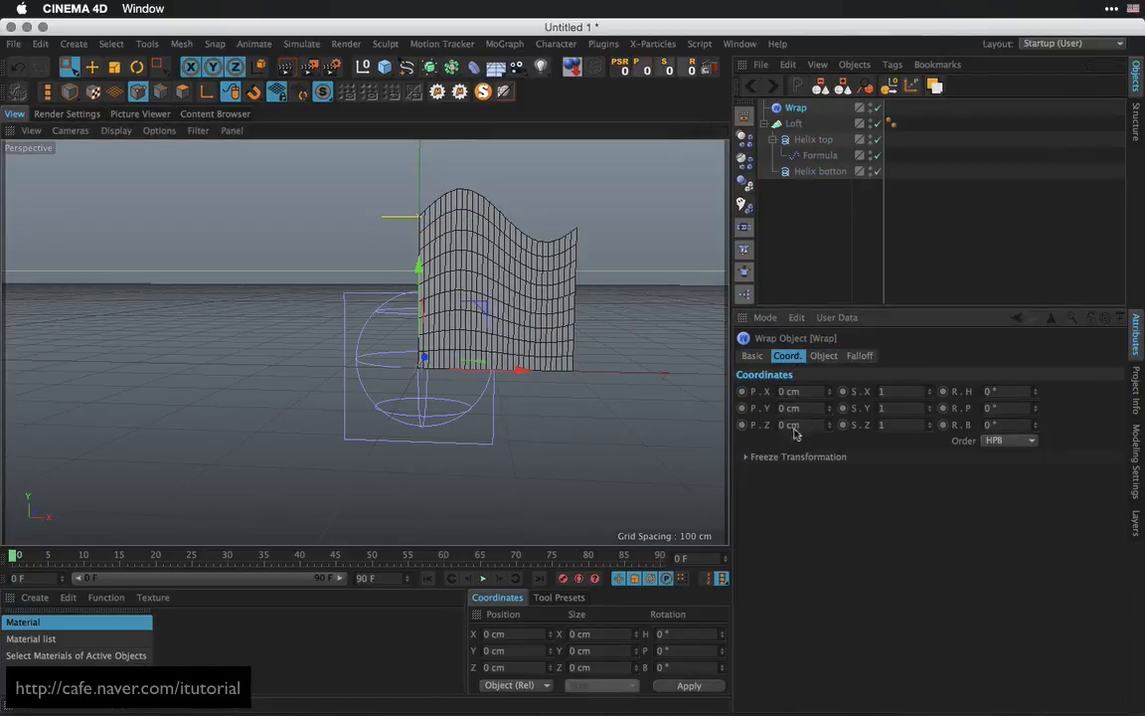
mouse_move(829, 392)
mouse_down()
mouse_move(830, 372)
mouse_move(827, 388)
mouse_up()
drag(808, 393, 726, 412)
text(100)
key(Return)
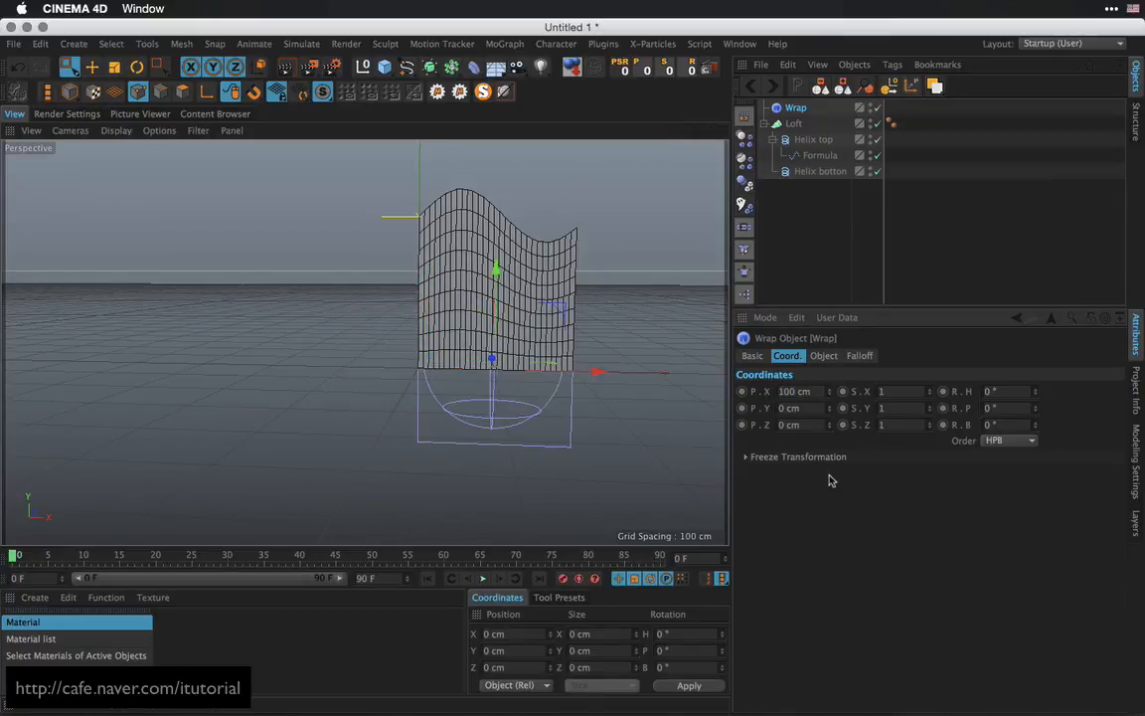
drag(806, 408, 711, 432)
text(100)
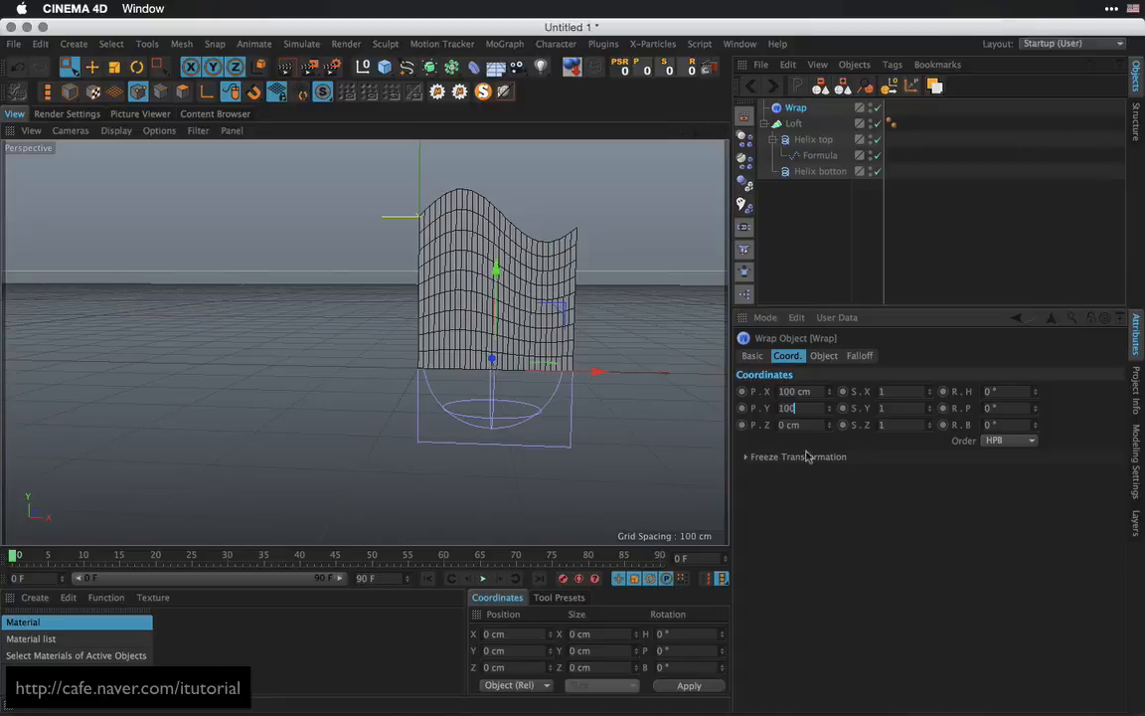
key(Return)
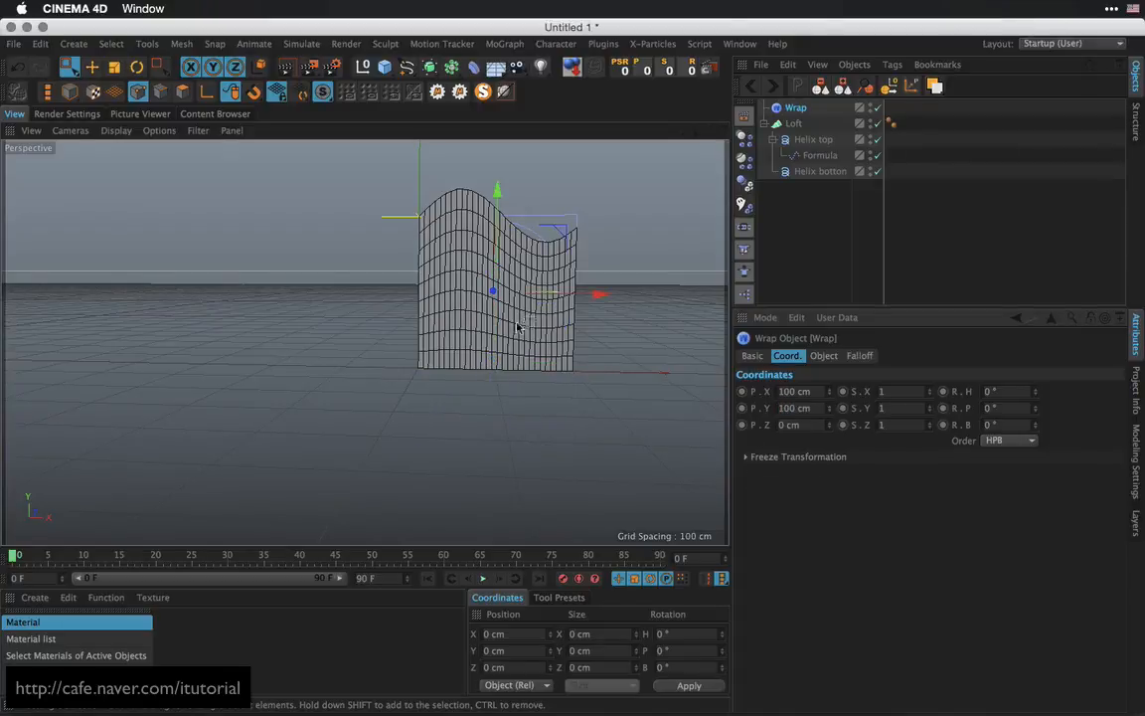
Group the Wrap deformer and the Loft under one null so the surface wraps into a sphere
mouse_move(517, 322)
alt+mouse_down()
mouse_move(335, 376)
mouse_move(250, 376)
mouse_move(496, 343)
alt+mouse_up()
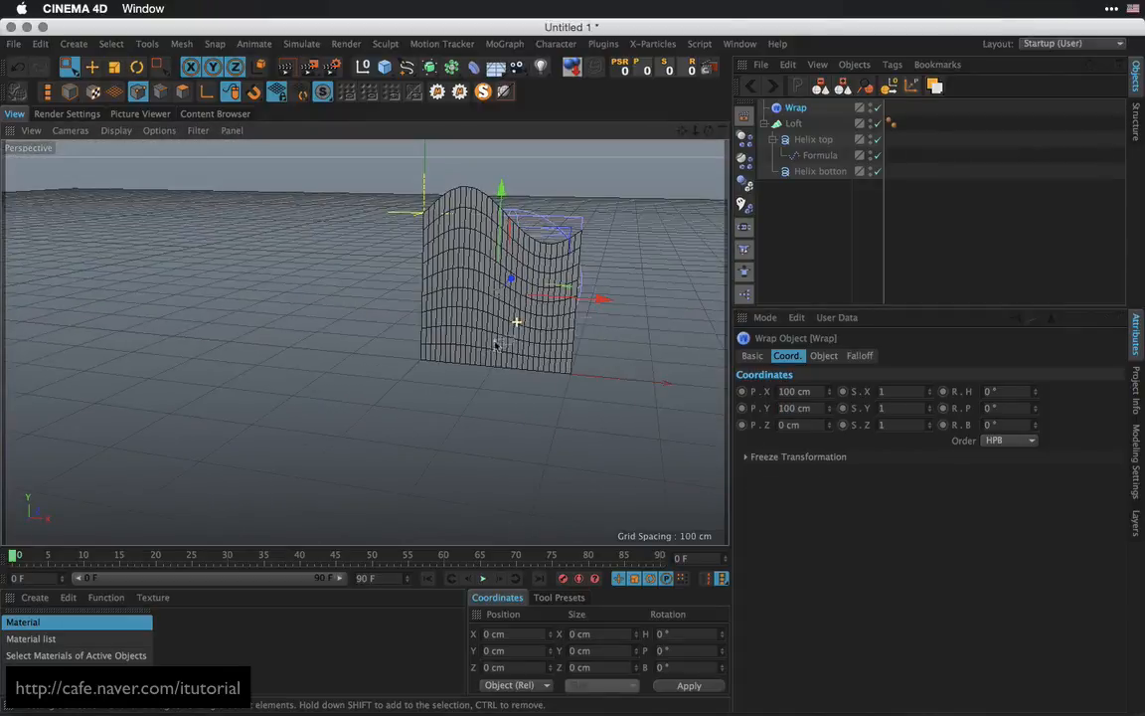
click(765, 124)
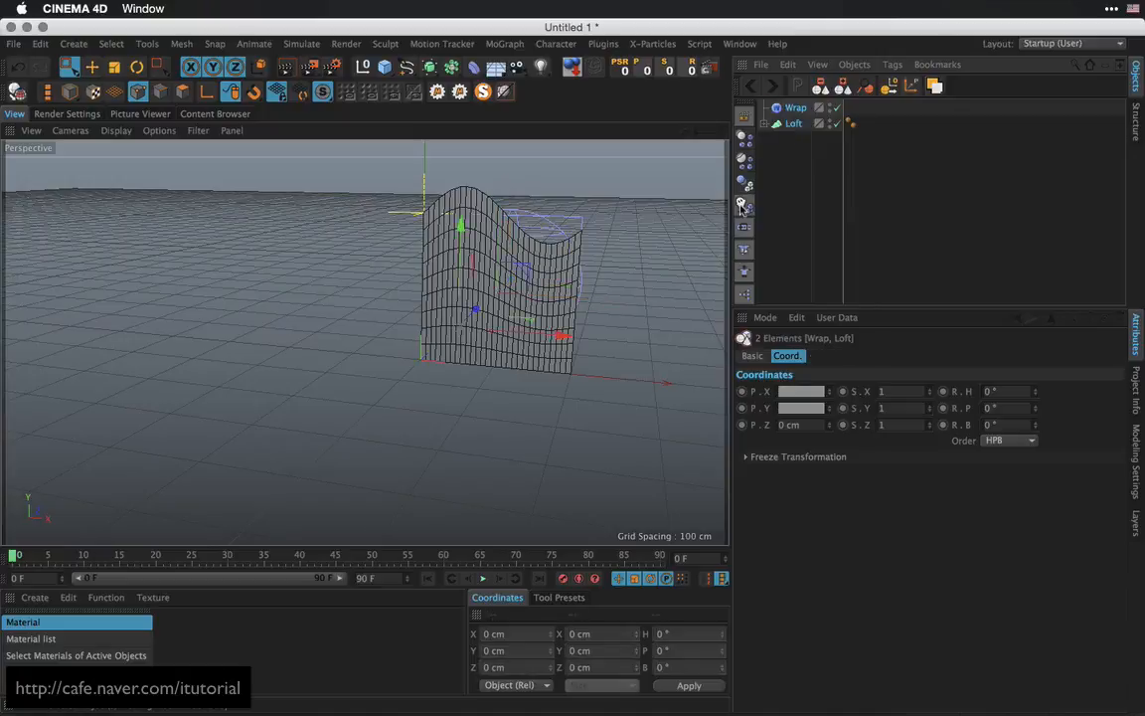
key(alt+g)
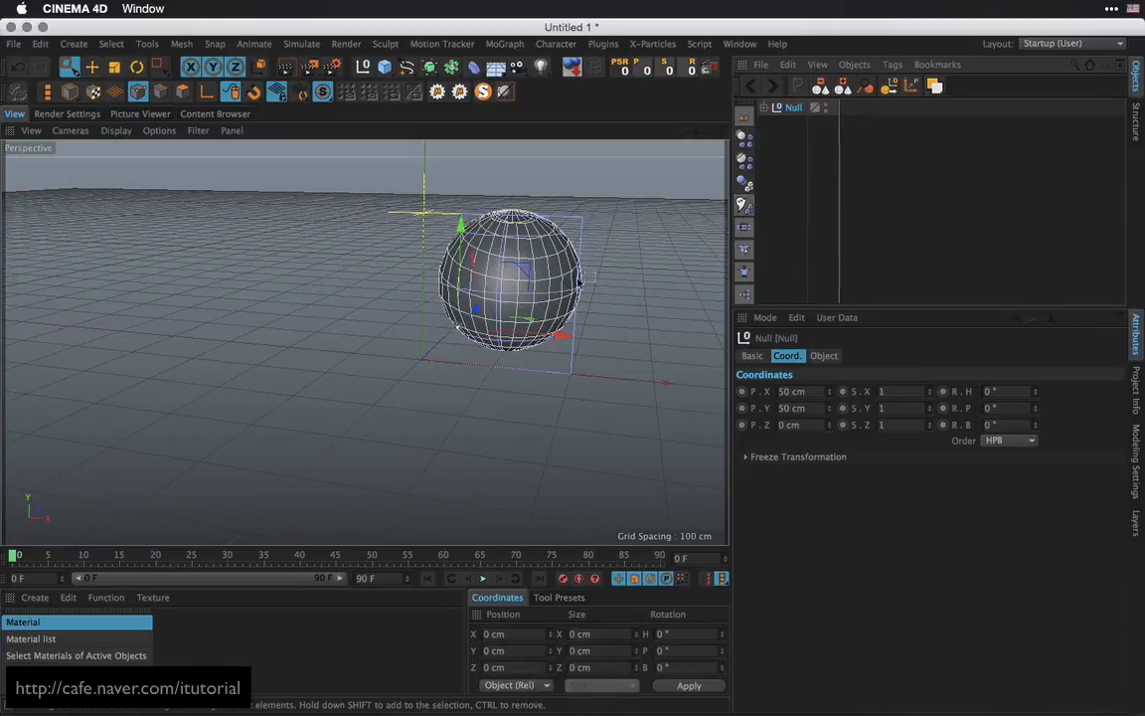
Expand the null's hierarchy and disable the Wrap deformer
alt+drag(592, 323, 557, 368)
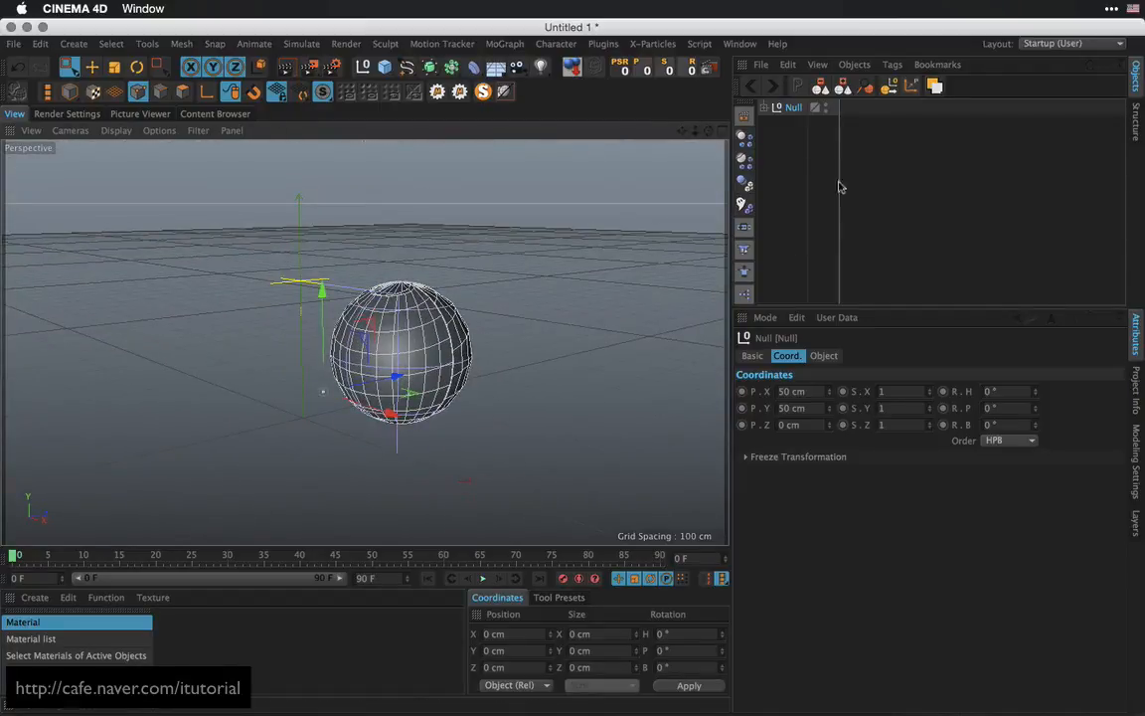
click(768, 108)
click(775, 141)
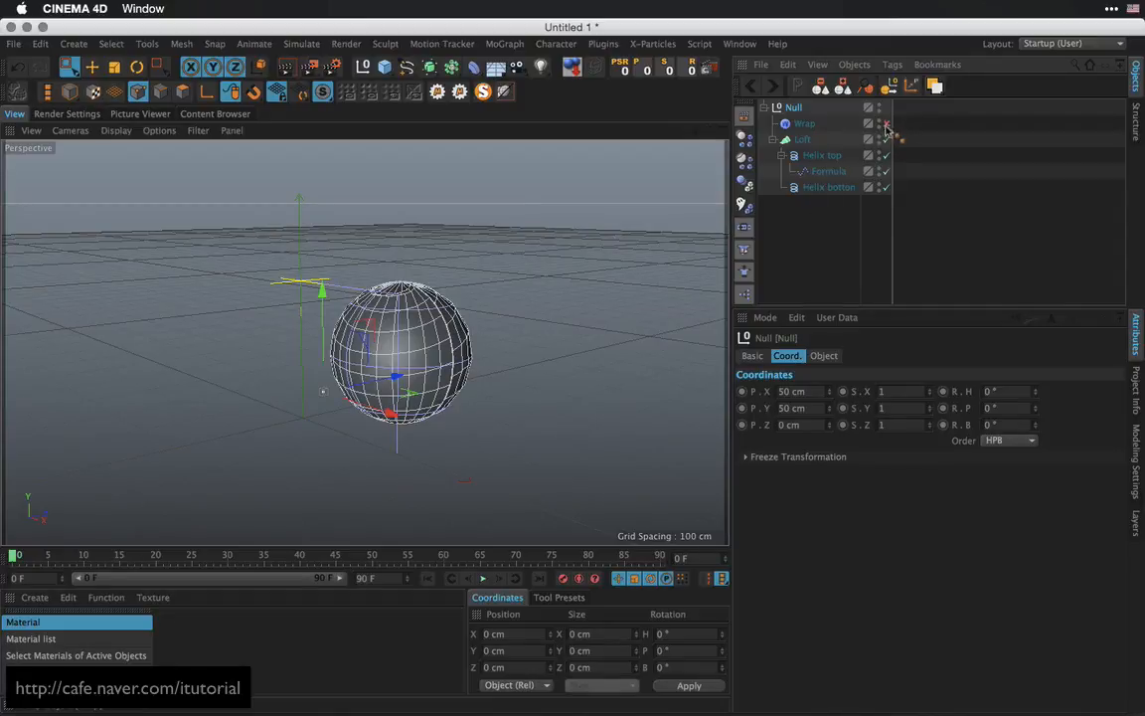
alt+drag(421, 345, 509, 354)
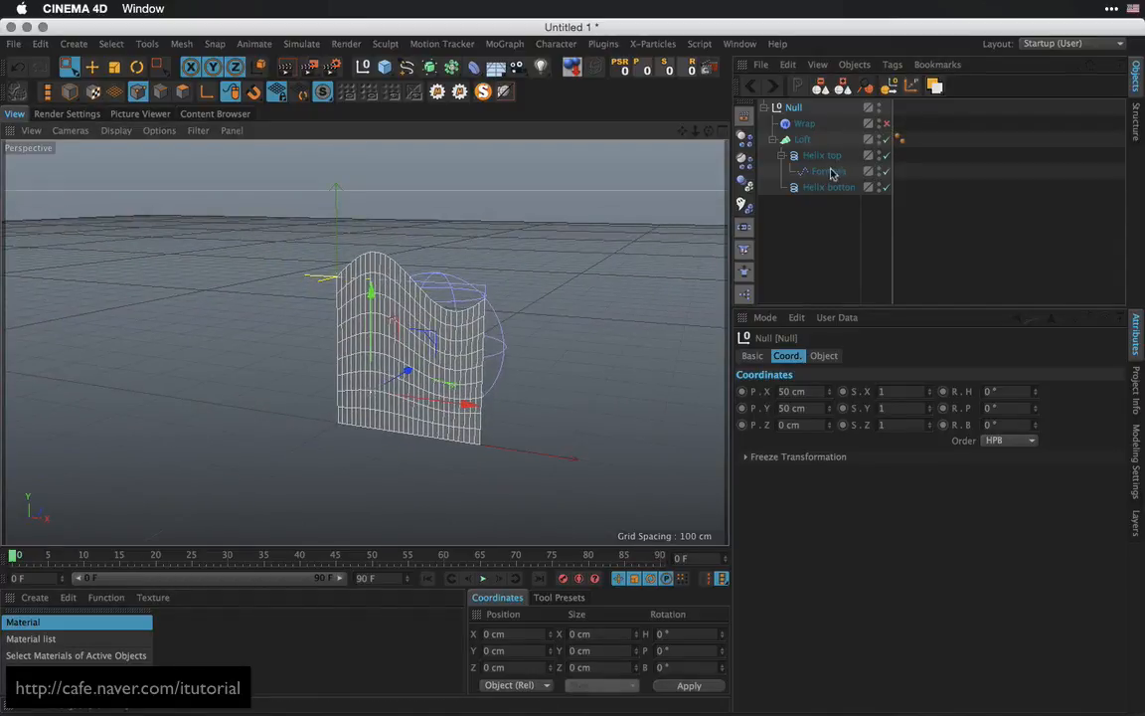
Set the Formula effector's Strength to 0 % to flatten the surface's wavy upper edge
click(828, 172)
click(857, 356)
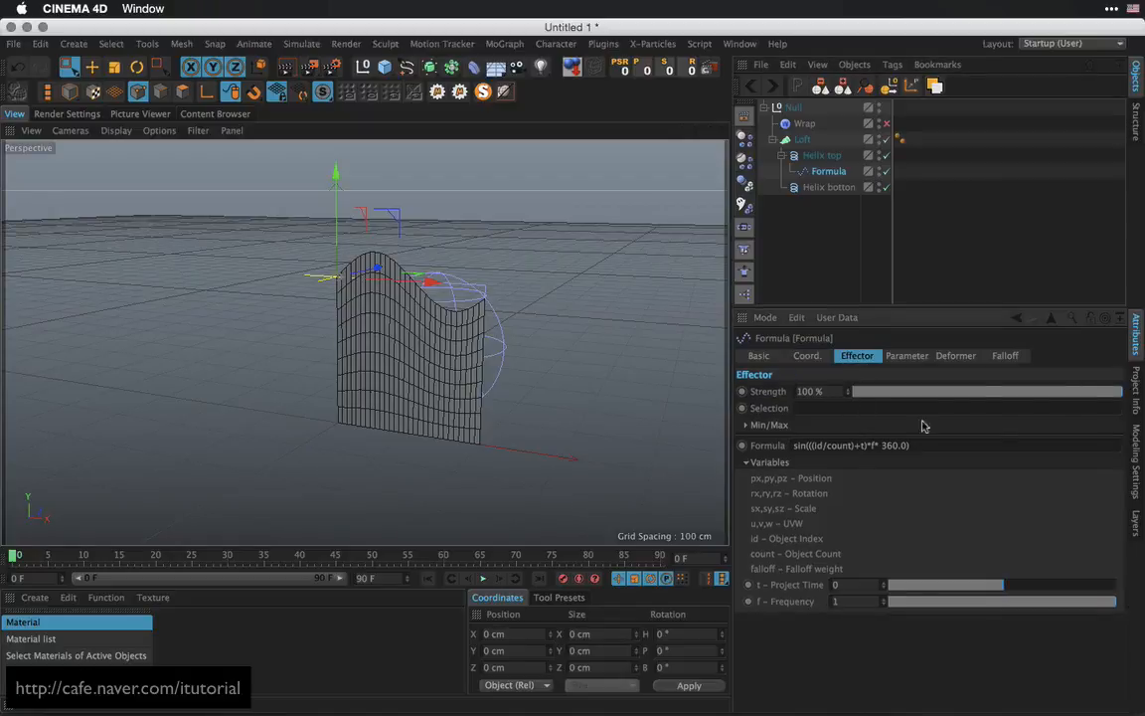
drag(1098, 398, 830, 411)
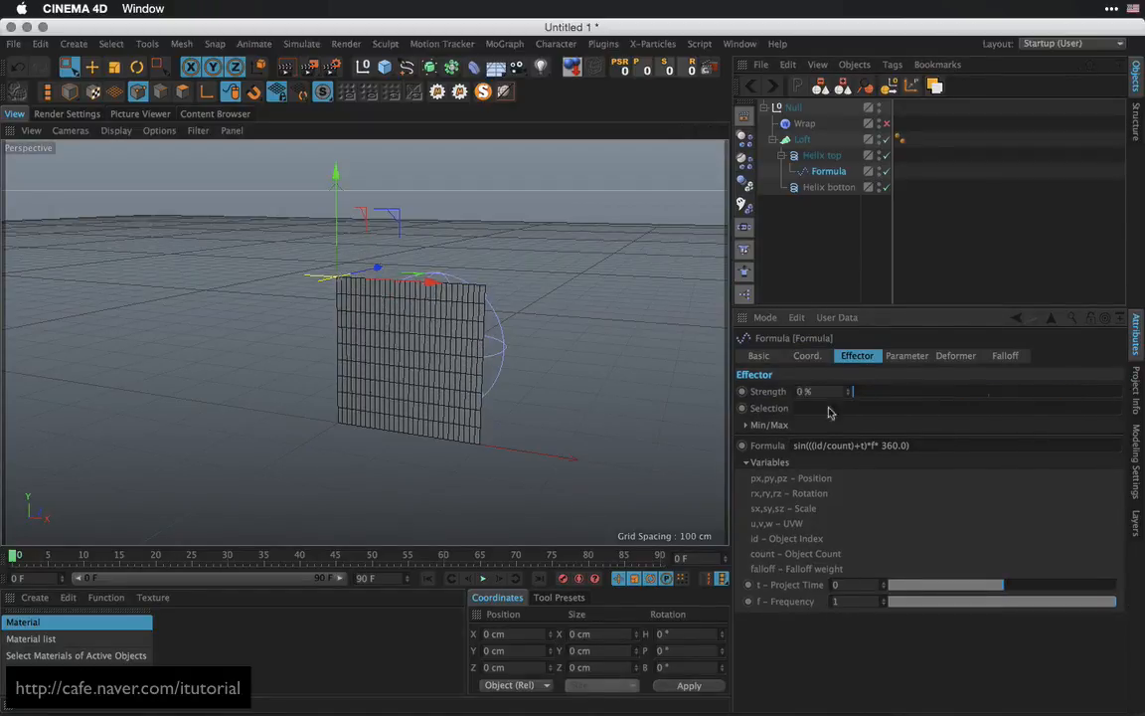
Re-enable the Wrap deformer and render the view of the wrapped sphere to check its seam
click(886, 123)
alt+drag(545, 332, 478, 325)
alt+right_drag(478, 325, 567, 278)
alt+middle_drag(566, 278, 484, 299)
alt+drag(493, 334, 500, 314)
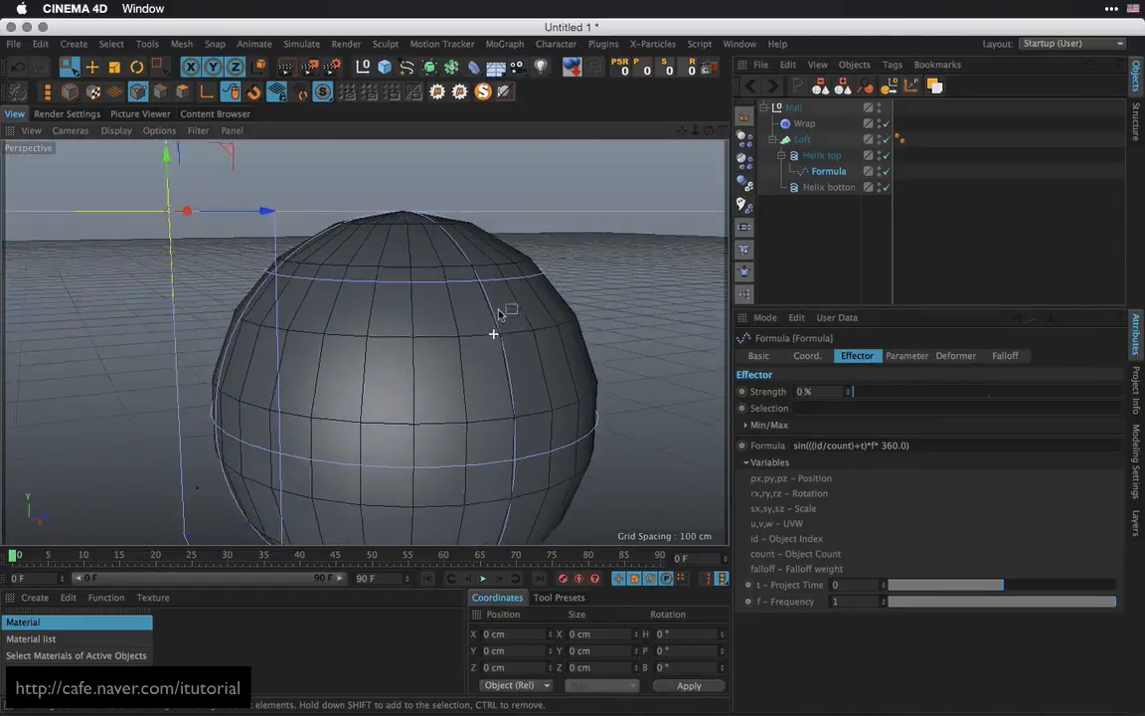
alt+middle_drag(537, 356, 488, 327)
alt+drag(486, 327, 440, 293)
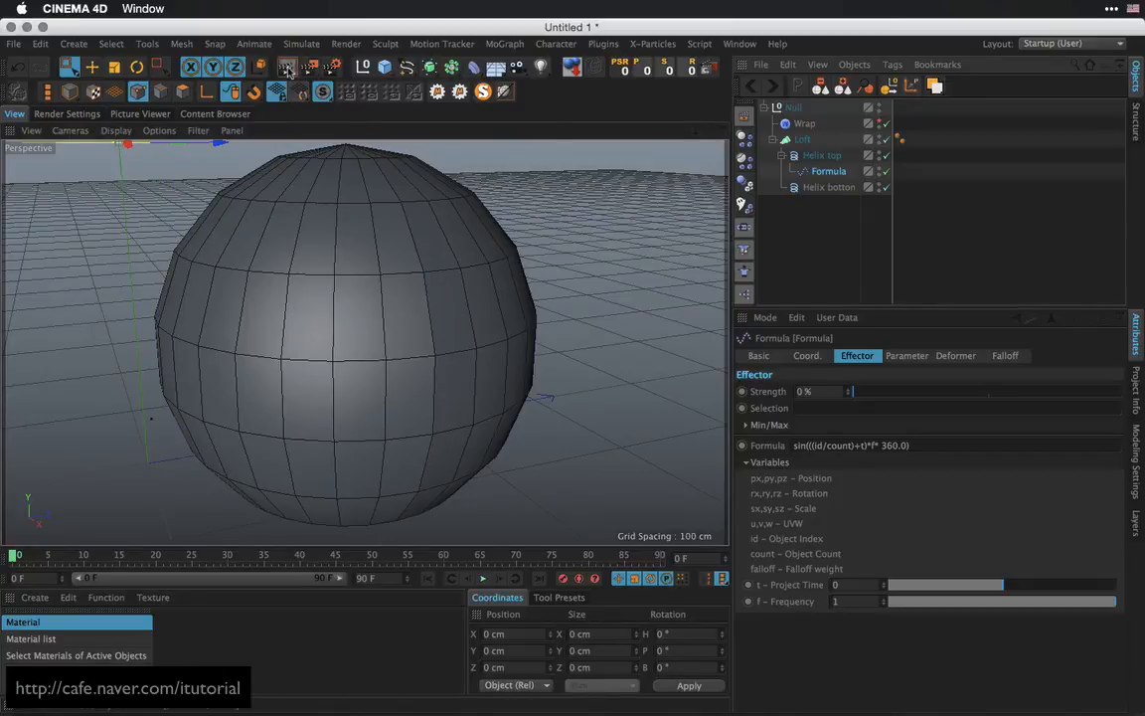
key(super+r)
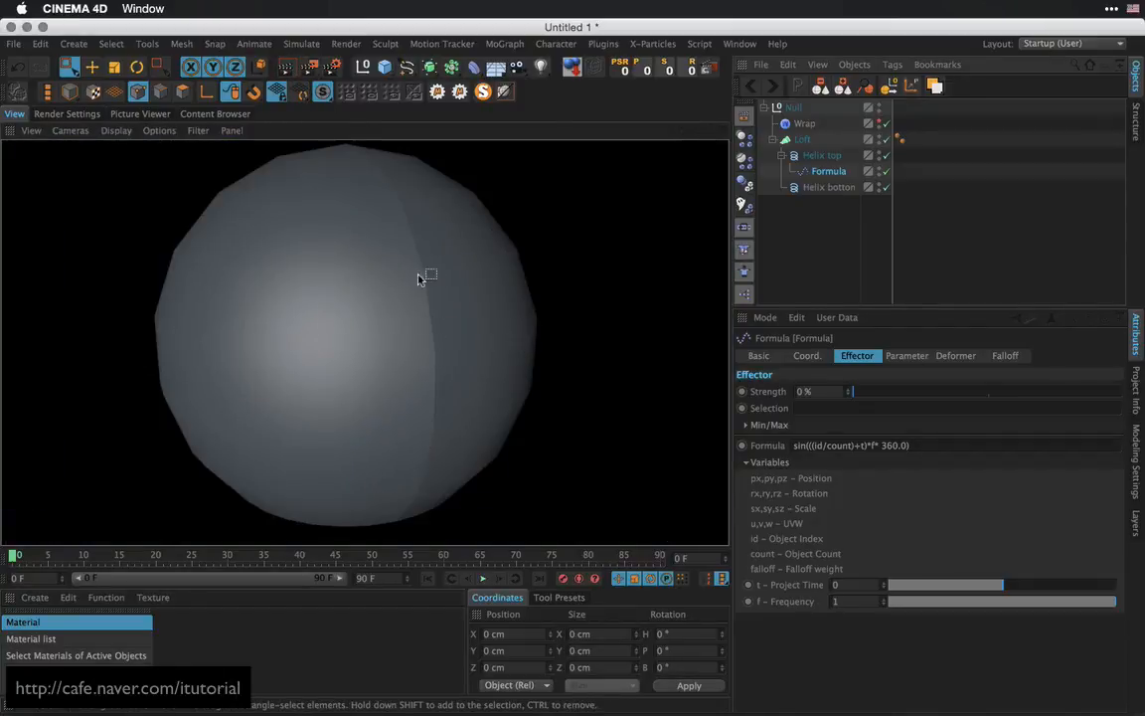
Add a Connect object and make the null group its child
click(806, 217)
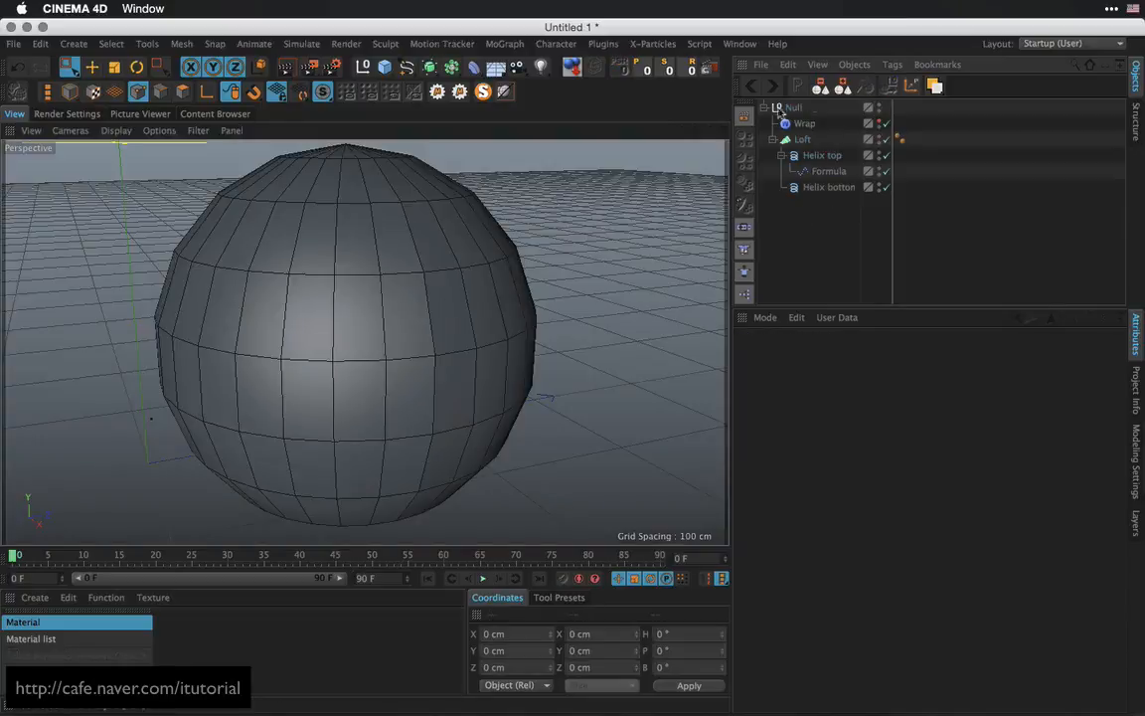
click(765, 108)
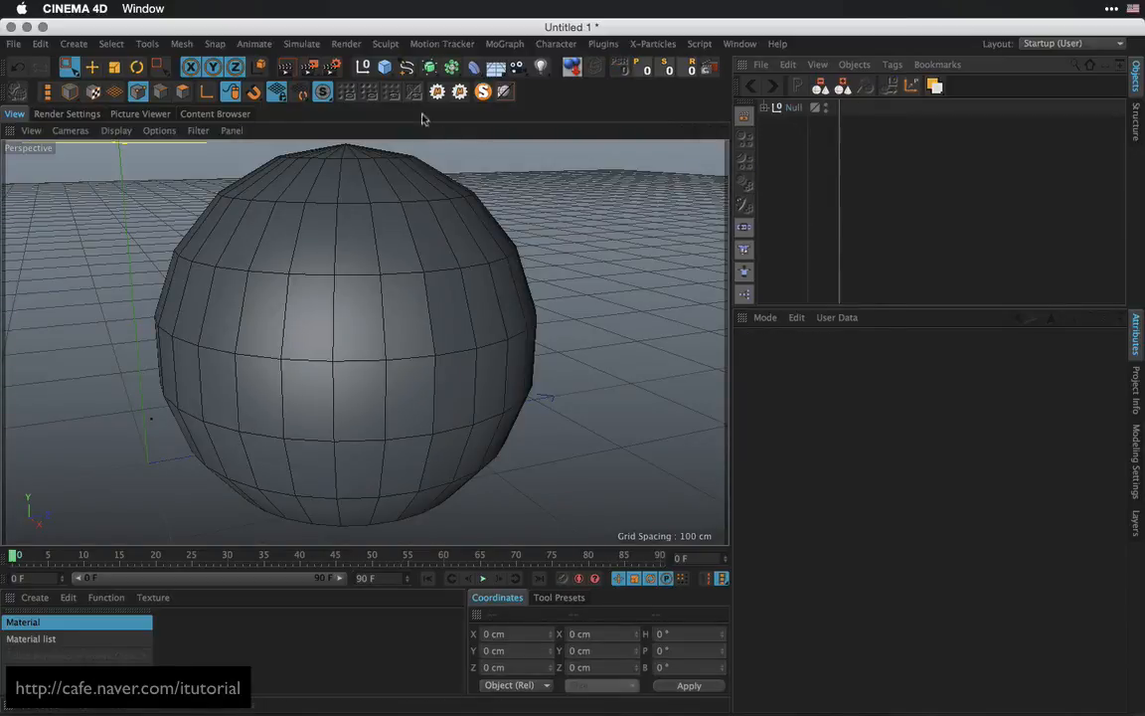
drag(429, 66, 637, 117)
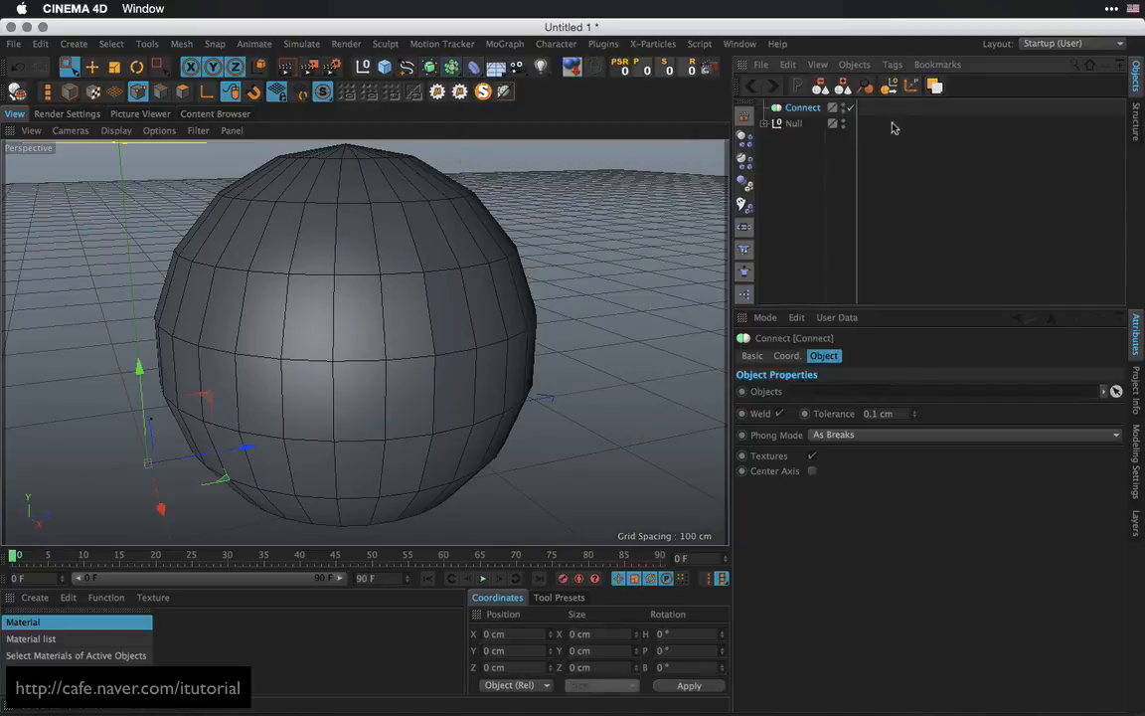
drag(797, 124, 804, 107)
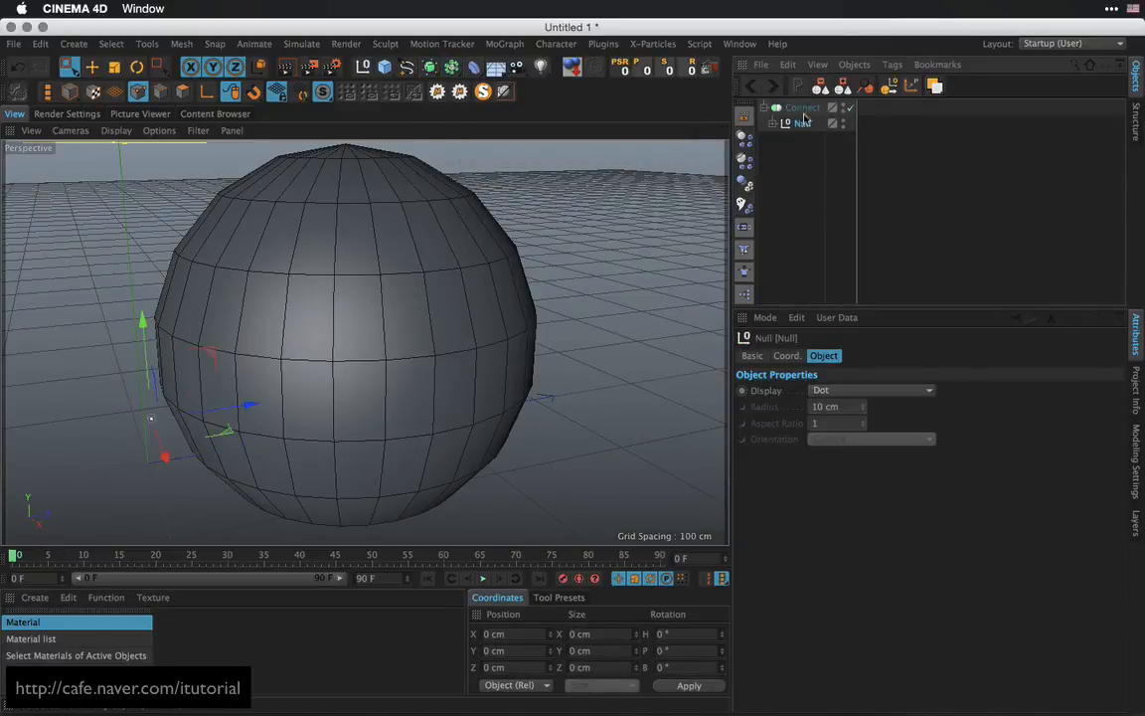
Render the view of the connected sphere to check its seam
click(807, 108)
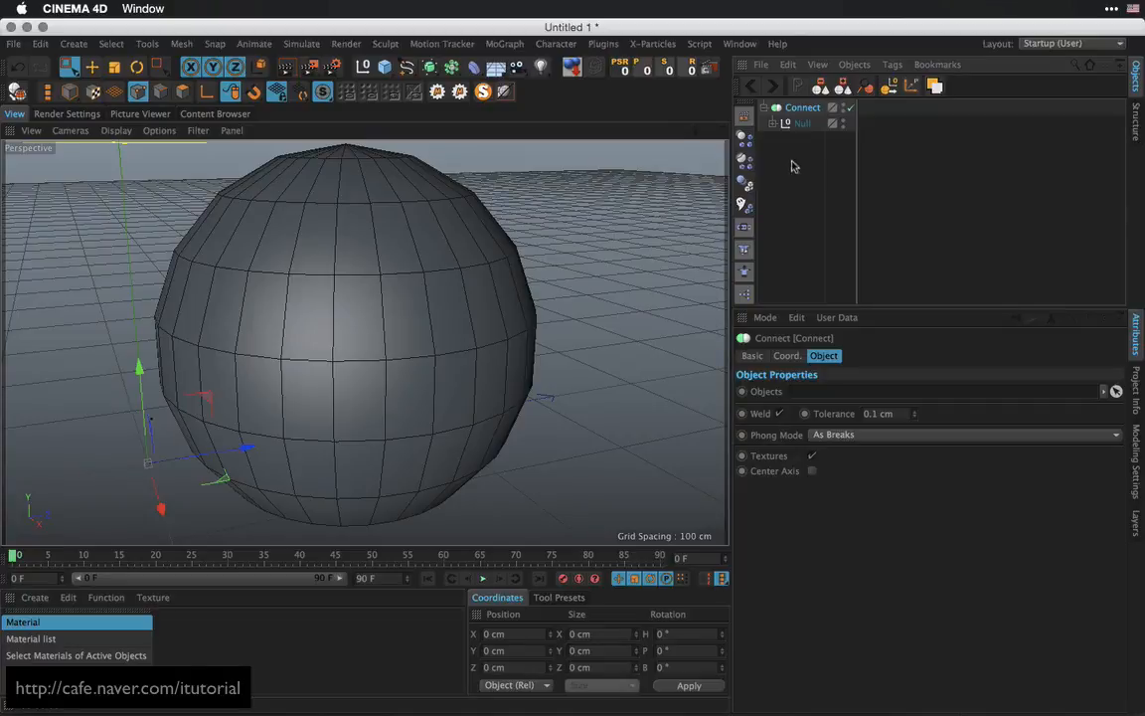
click(288, 68)
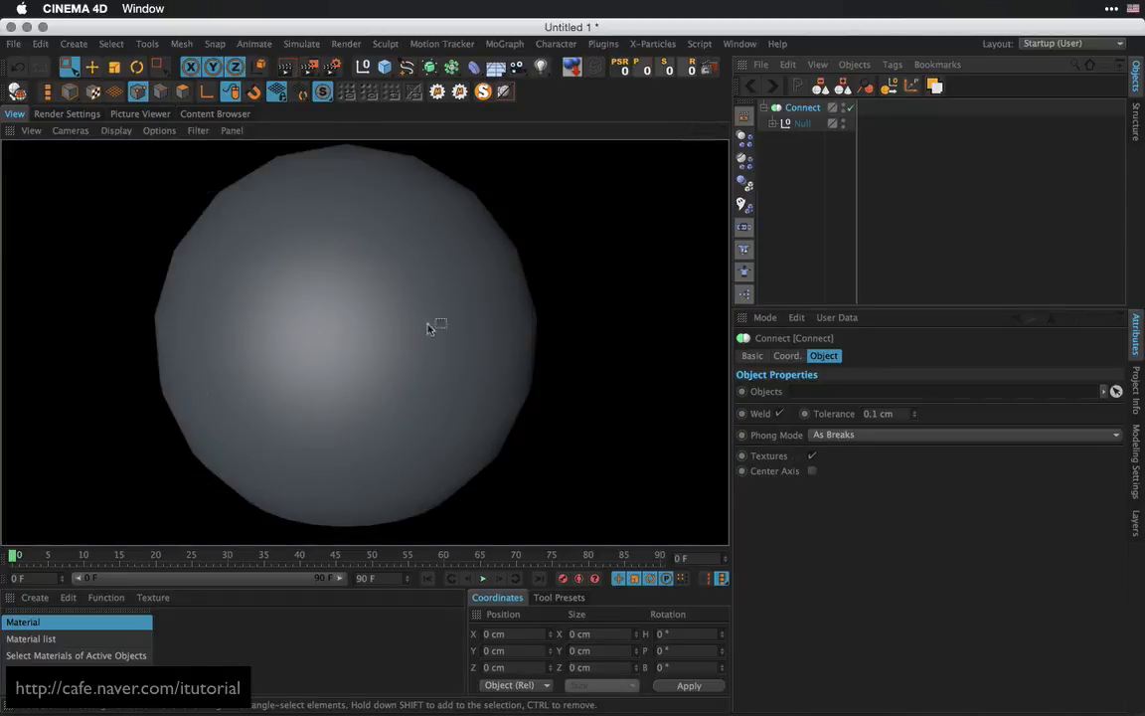
click(802, 111)
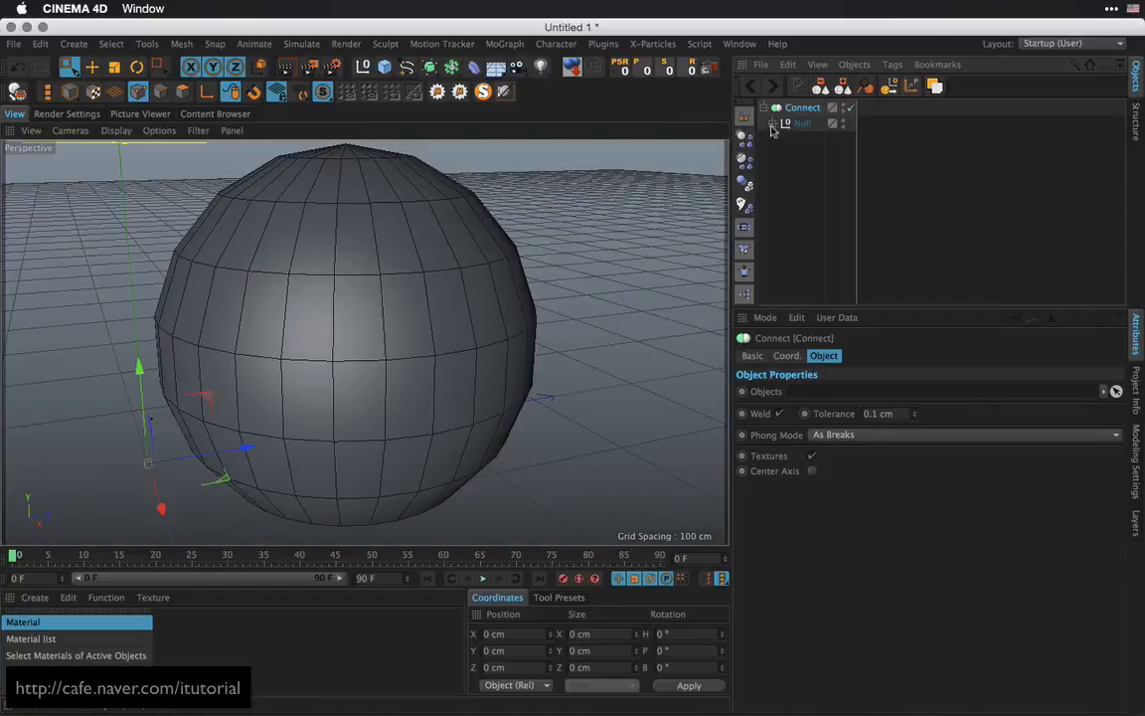
Expand the inner null's hierarchy and lower the Helix top spline vertically until the sphere opens into a half bowl
click(773, 123)
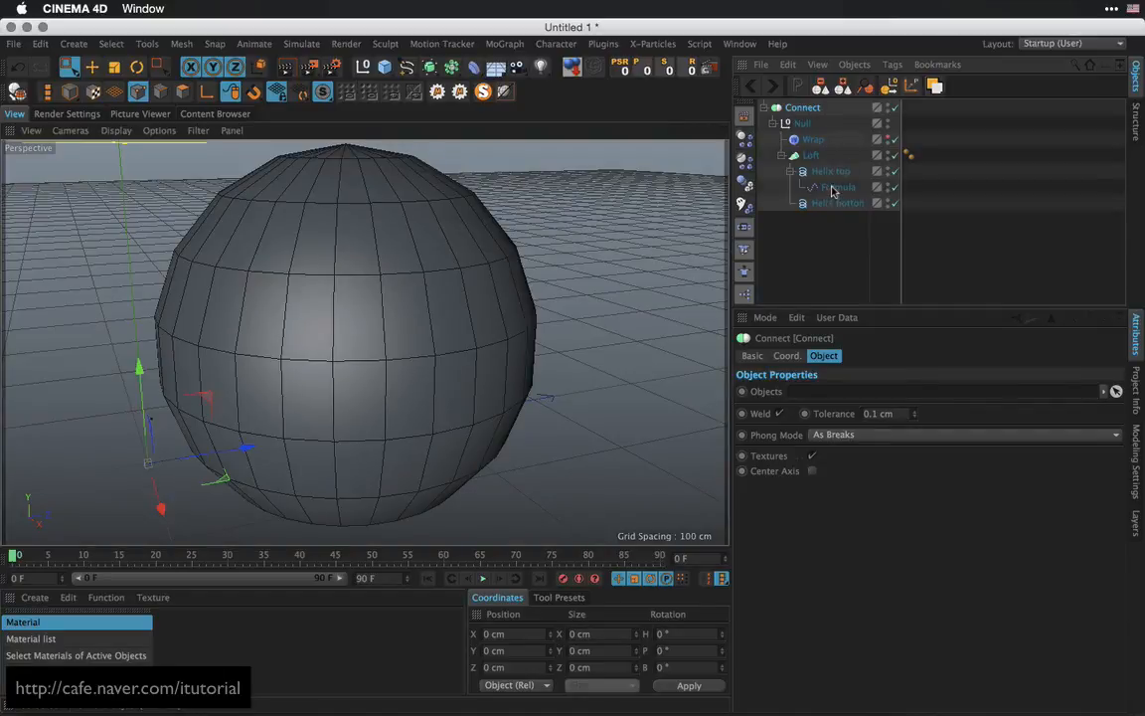
click(830, 172)
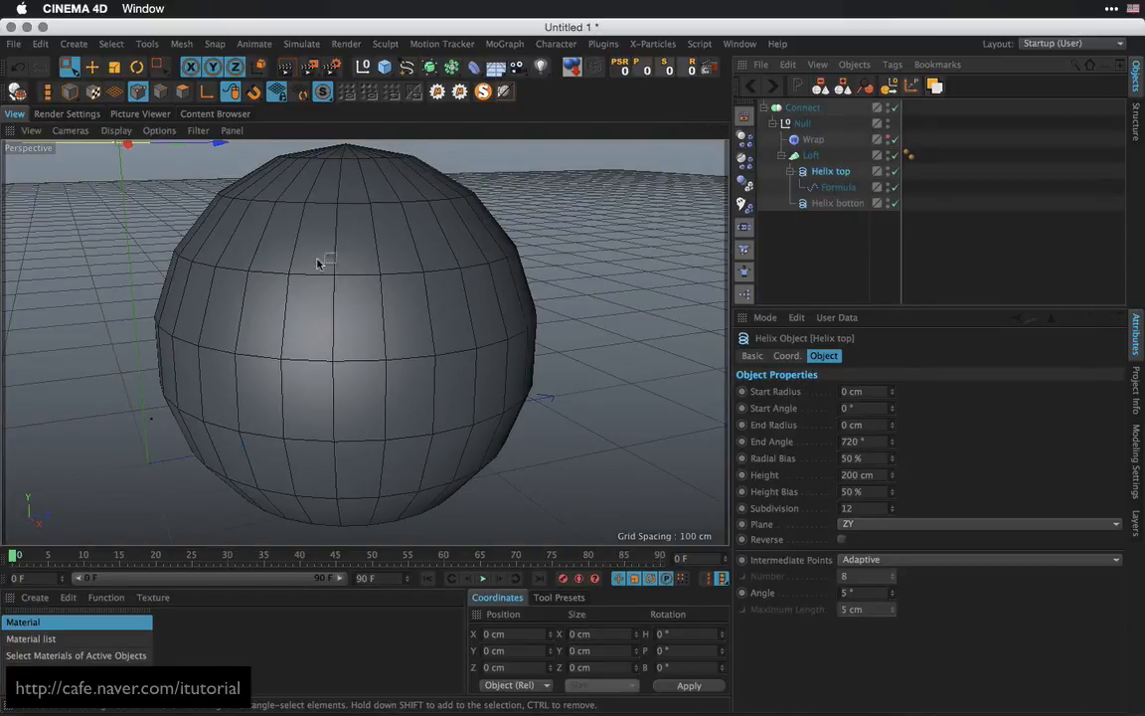
alt+middle_drag(317, 264, 335, 290)
alt+drag(342, 289, 390, 292)
alt+right_drag(390, 293, 366, 309)
alt+middle_drag(365, 309, 409, 290)
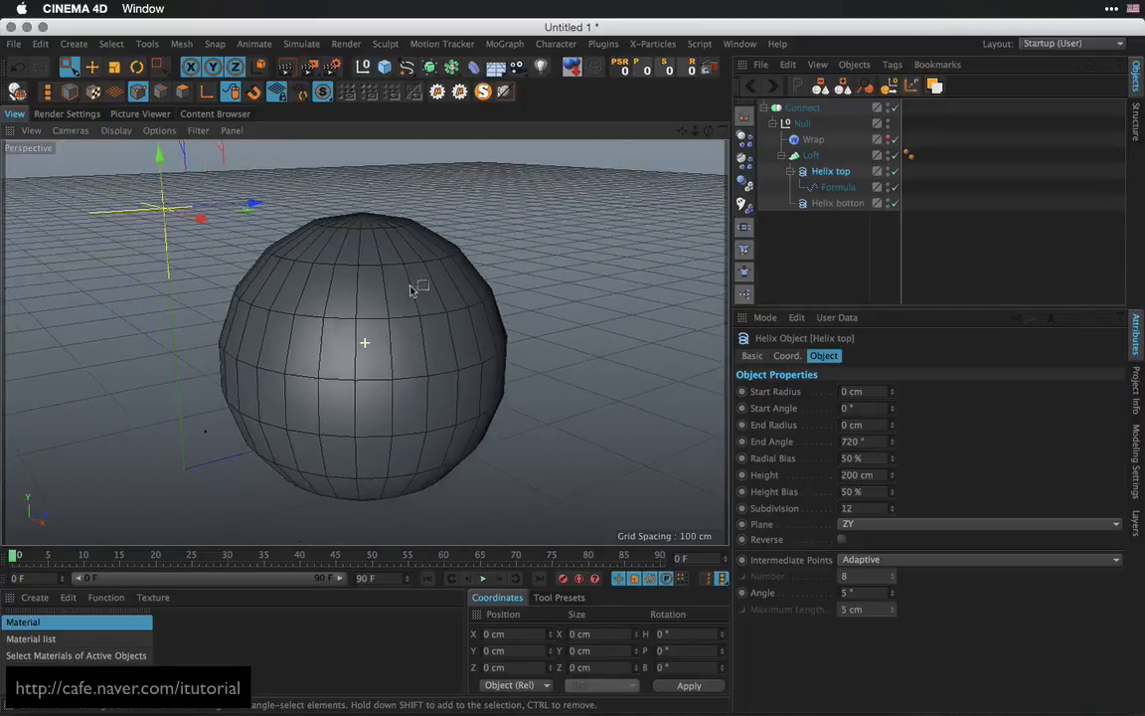
alt+drag(411, 289, 435, 317)
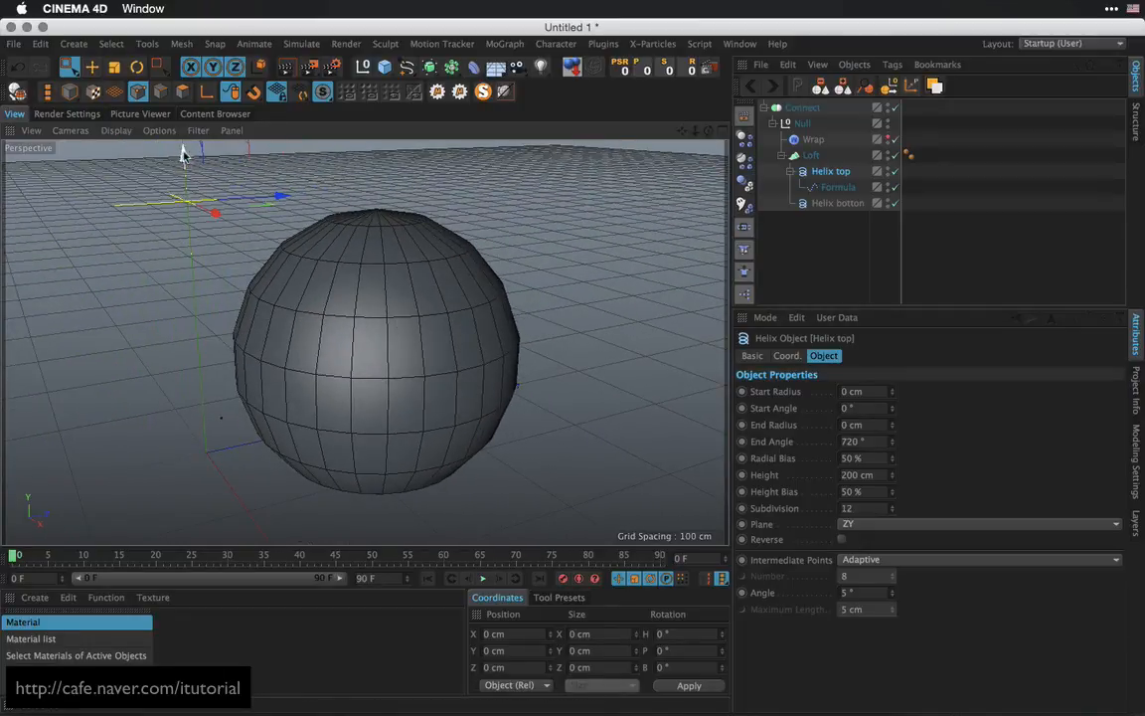
drag(181, 154, 205, 261)
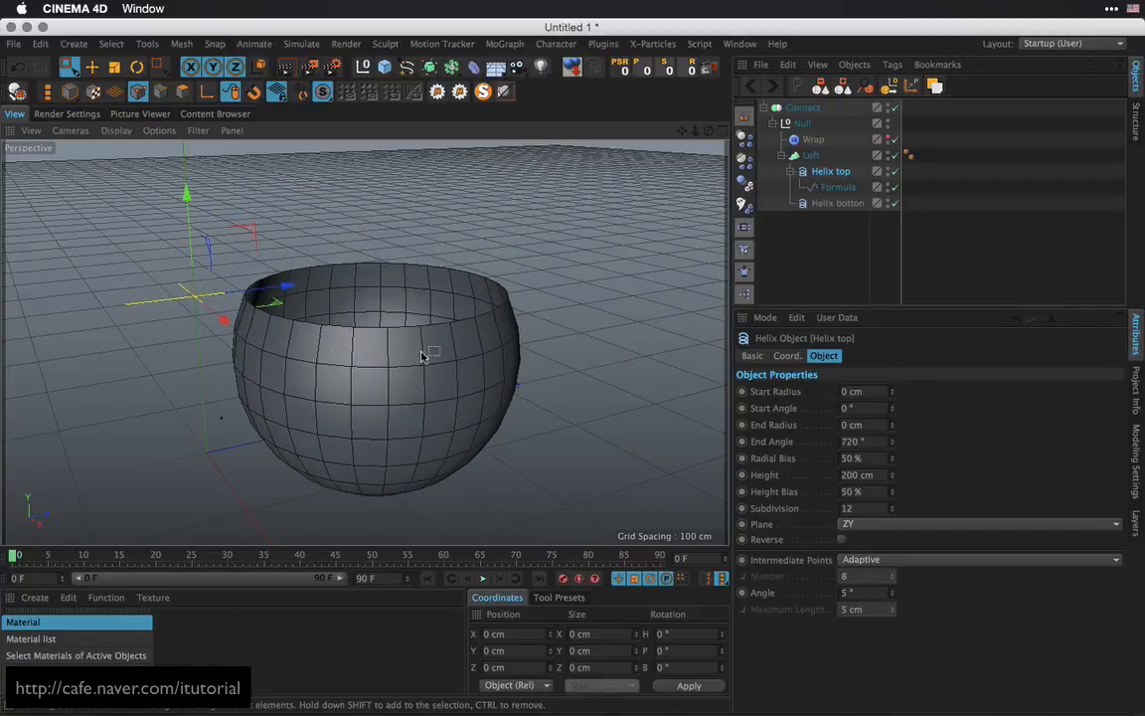
key(super+z)
alt+drag(388, 300, 493, 319)
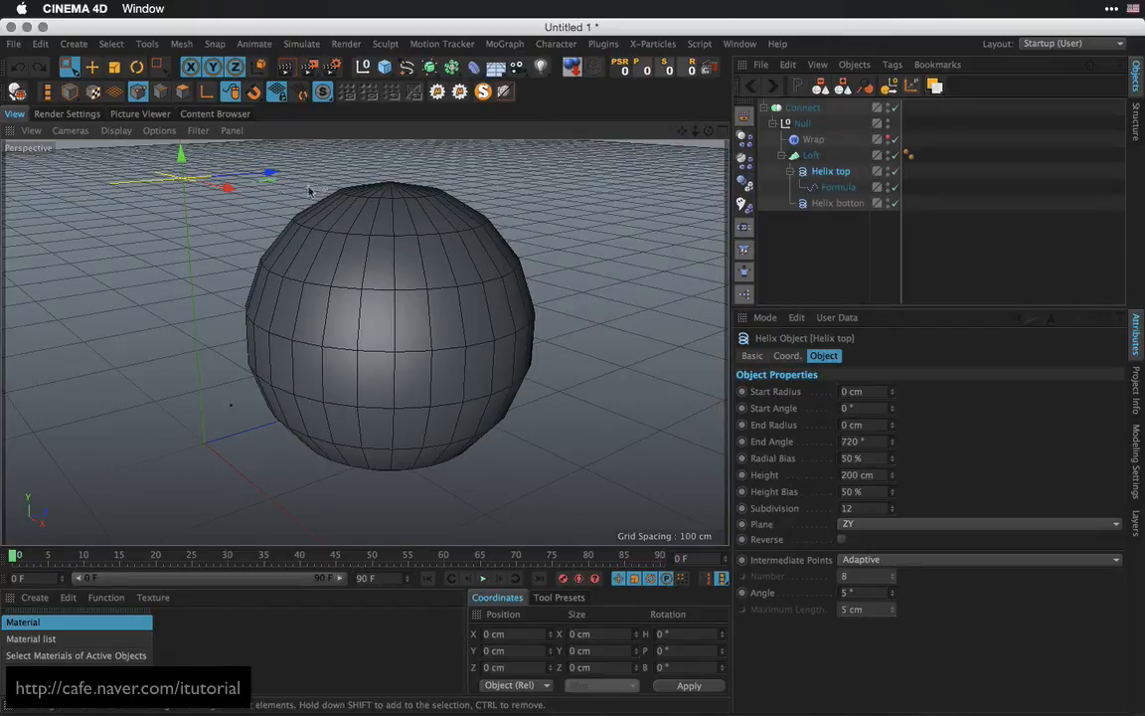
drag(189, 154, 205, 298)
Set the Formula effector's Strength to 100 % and its f - Frequency to 1.625
click(845, 190)
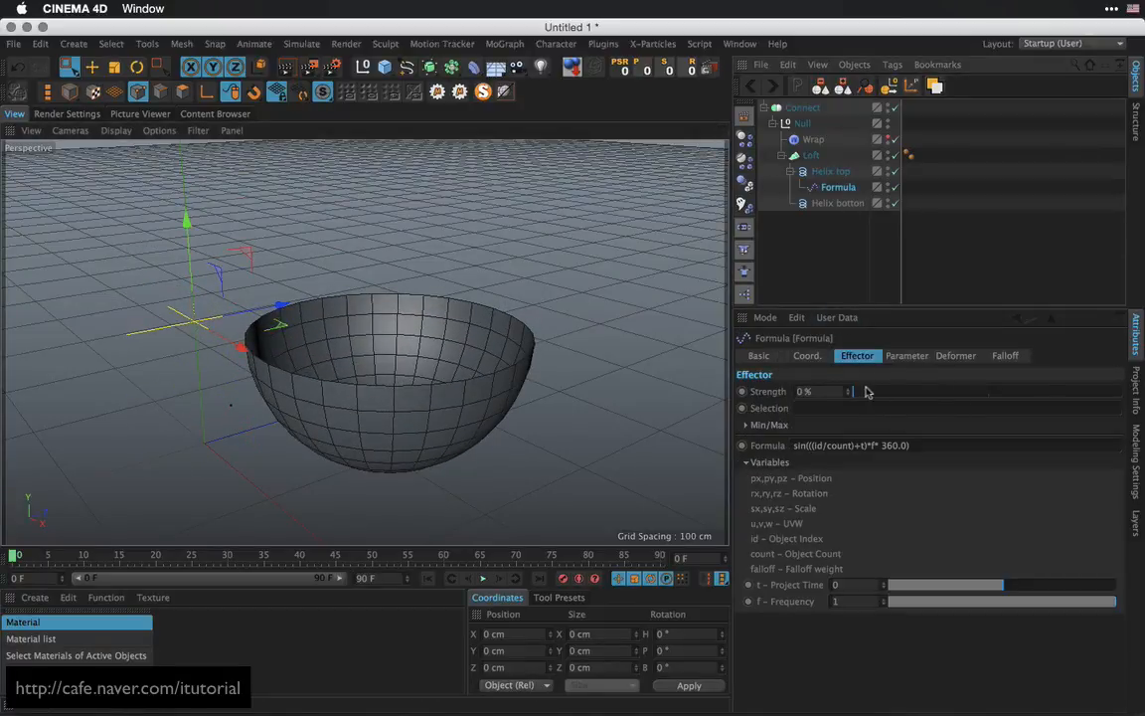
drag(862, 392, 1135, 379)
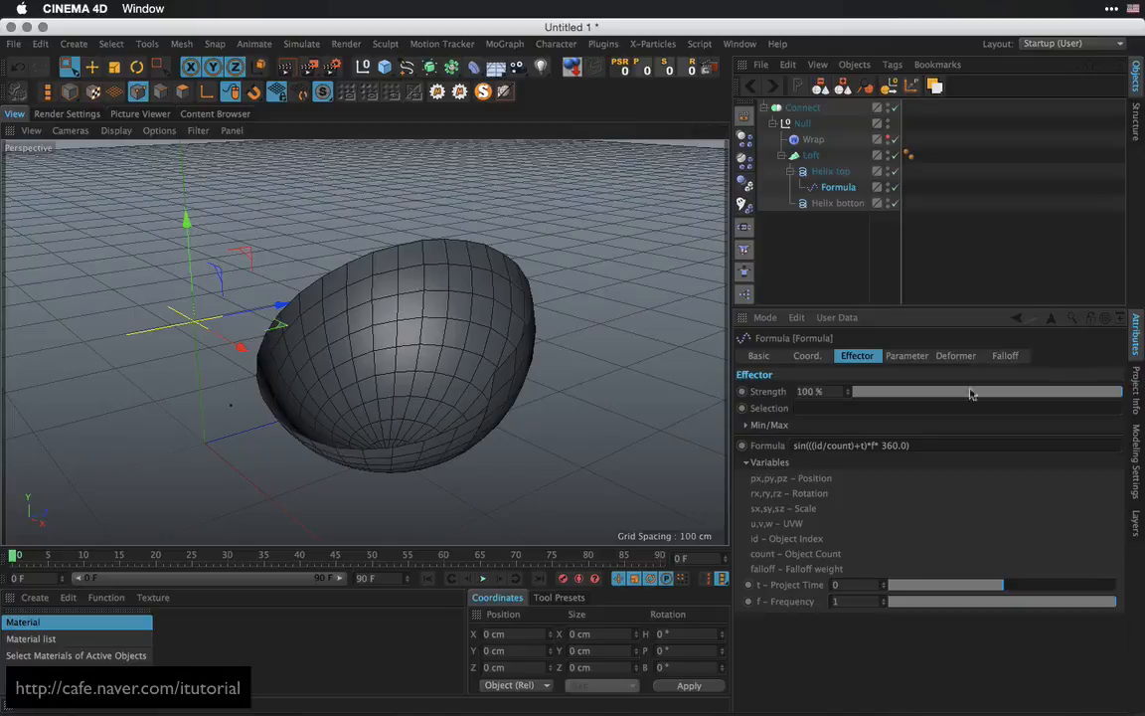
alt+drag(472, 335, 547, 310)
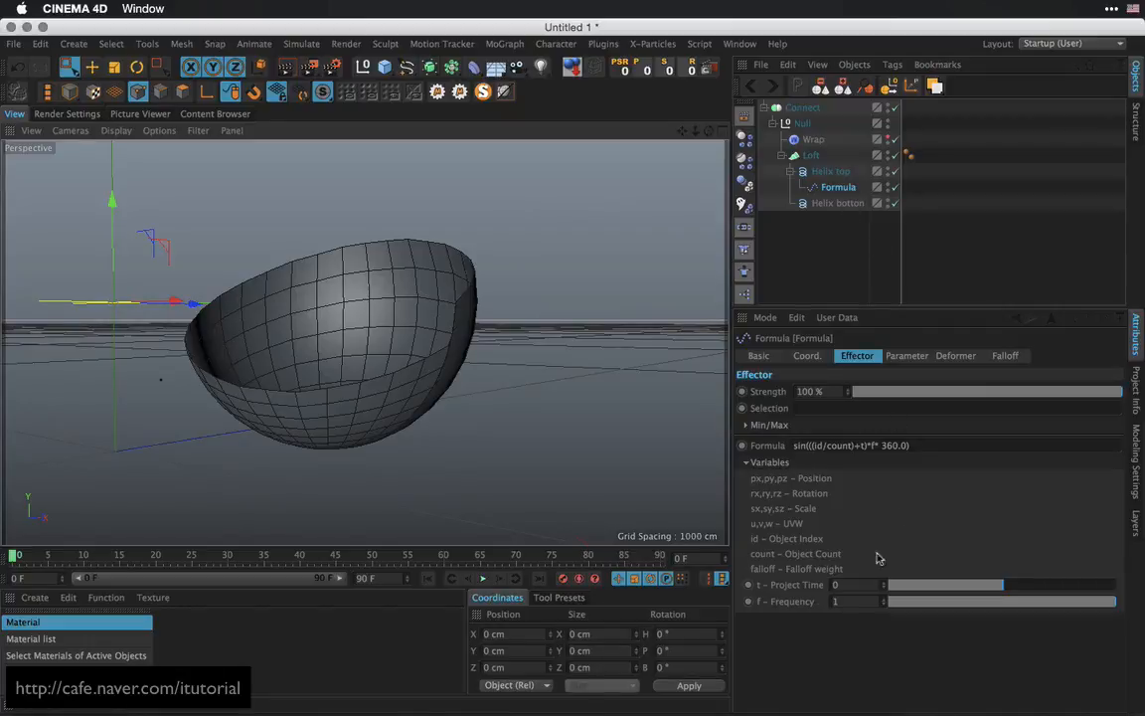
drag(883, 604, 878, 294)
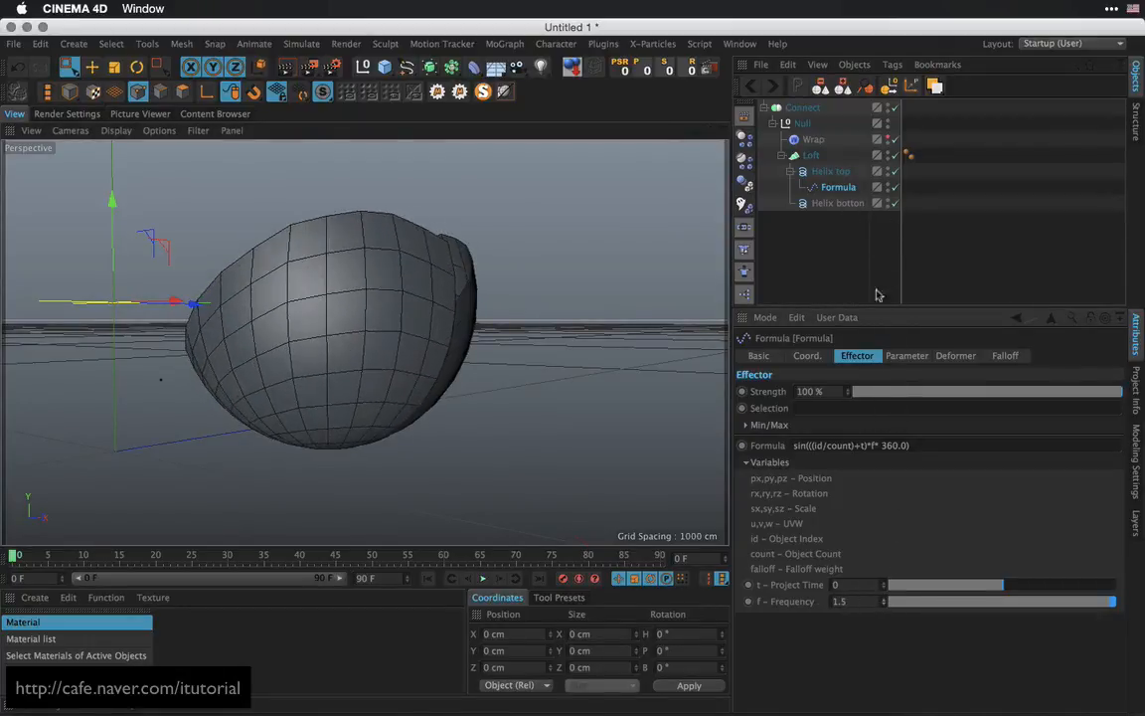
drag(883, 600, 884, 595)
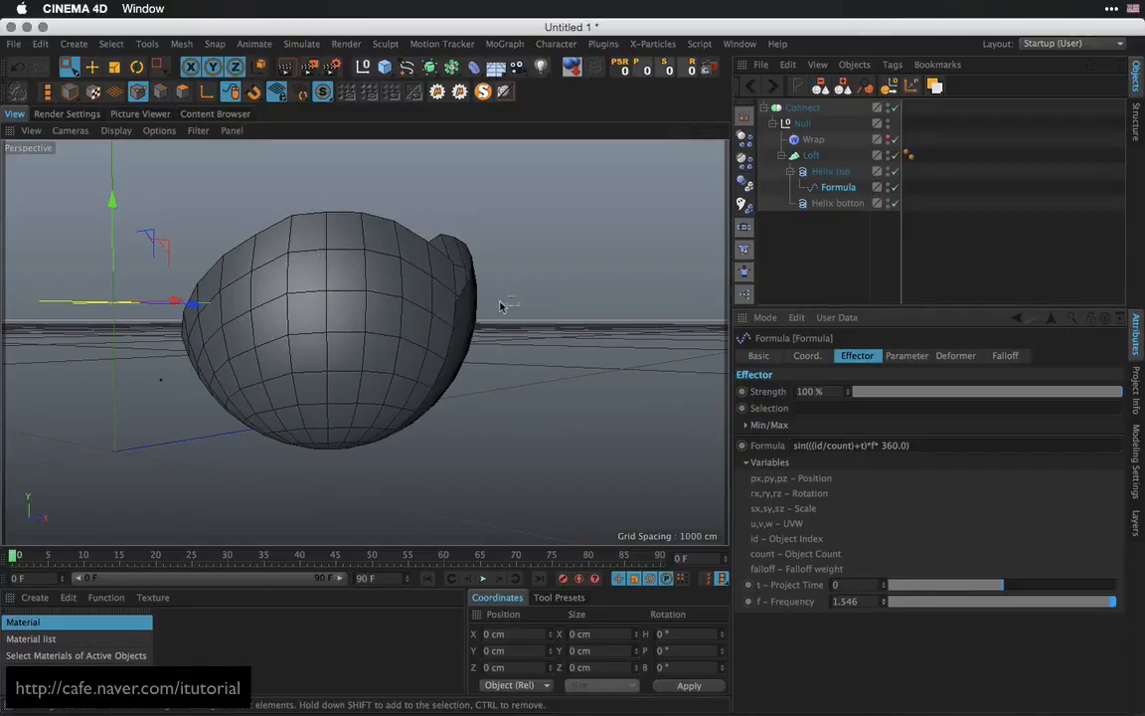
alt+drag(501, 304, 375, 309)
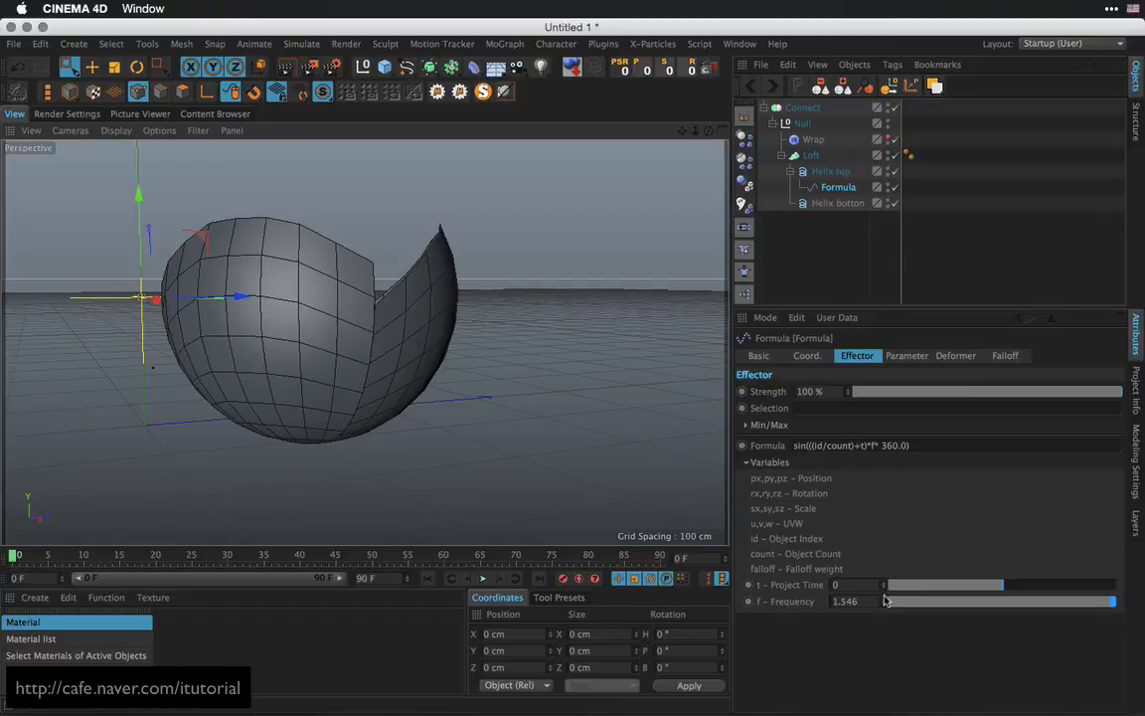
drag(886, 600, 893, 551)
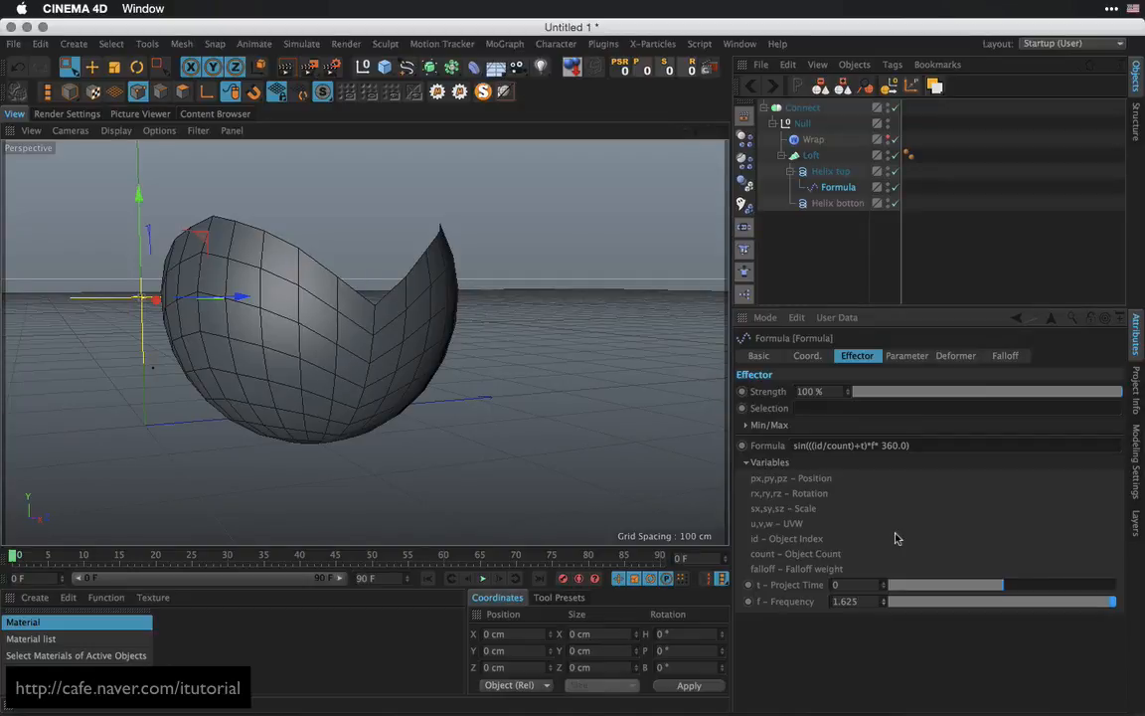
Test the opening motion by moving Helix top vertically and varying the Formula effector's Strength, ending at 100 %
alt+drag(545, 404, 587, 323)
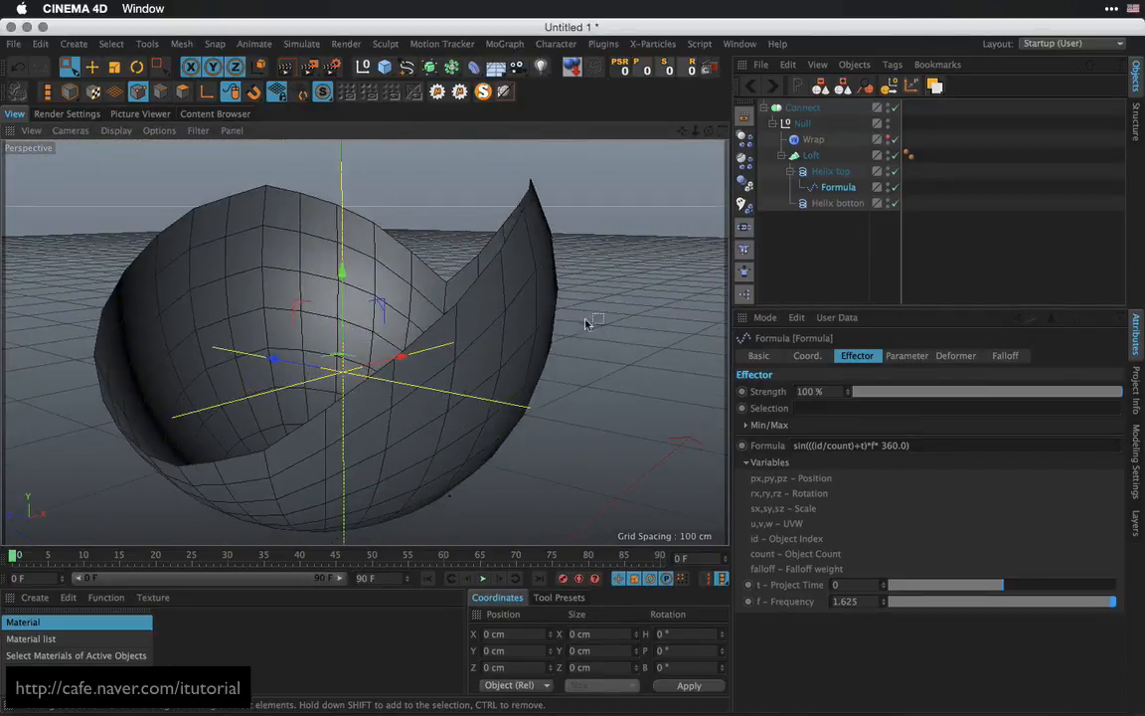
alt+right_drag(586, 323, 522, 376)
alt+drag(522, 376, 478, 375)
click(830, 172)
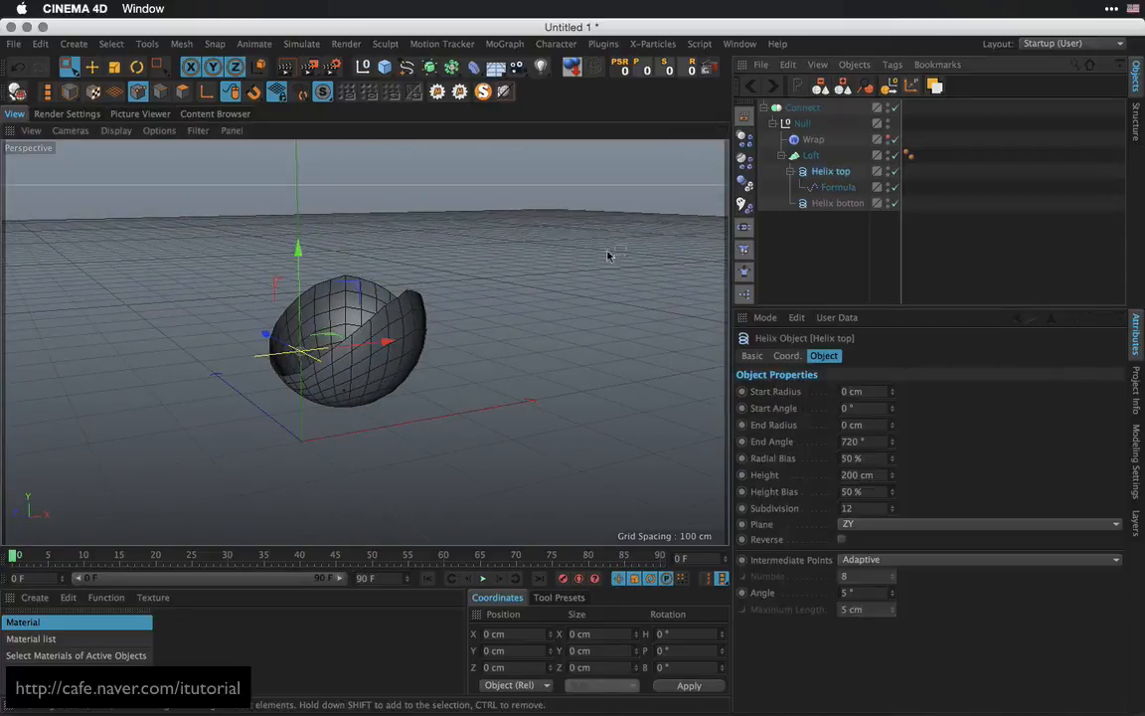
mouse_move(298, 249)
mouse_down()
mouse_move(297, 153)
mouse_move(297, 249)
mouse_up()
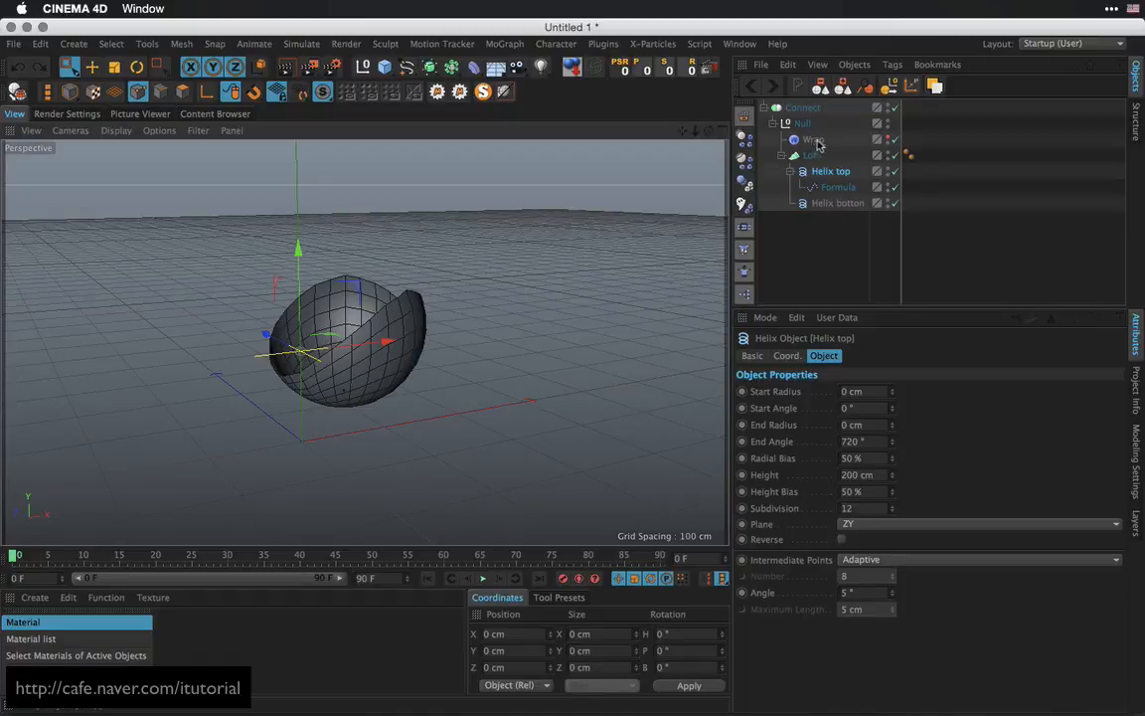
click(835, 188)
drag(1064, 395, 1137, 403)
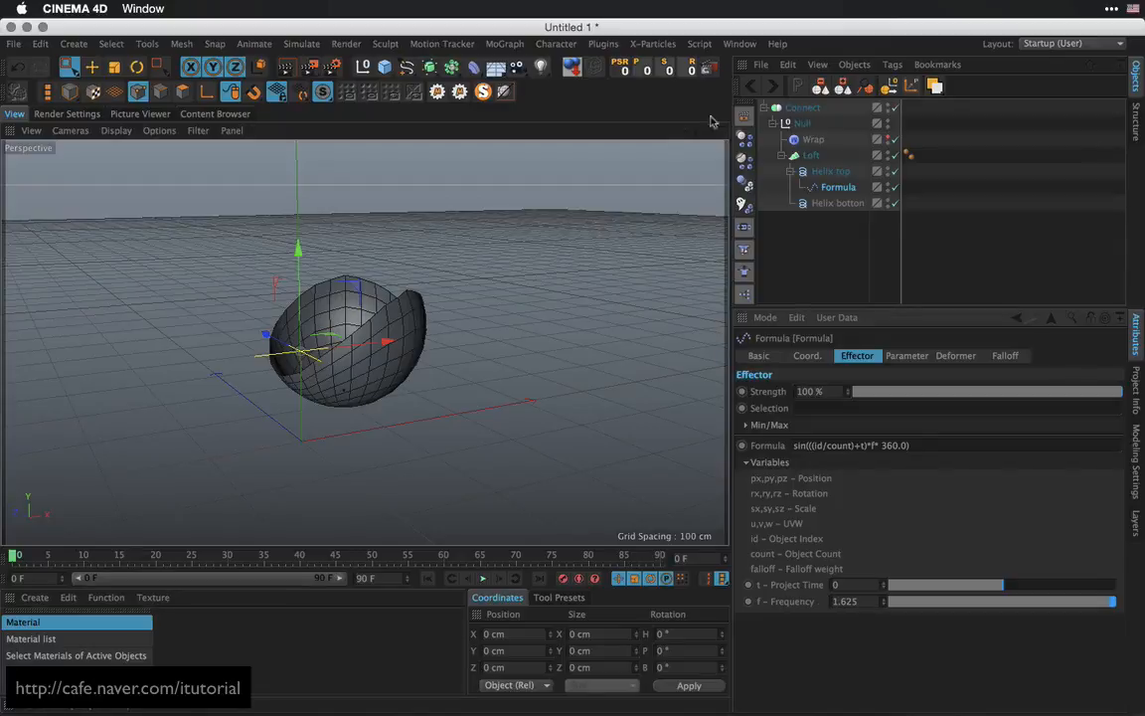
Add a new null object and make the Connect object its child
click(362, 67)
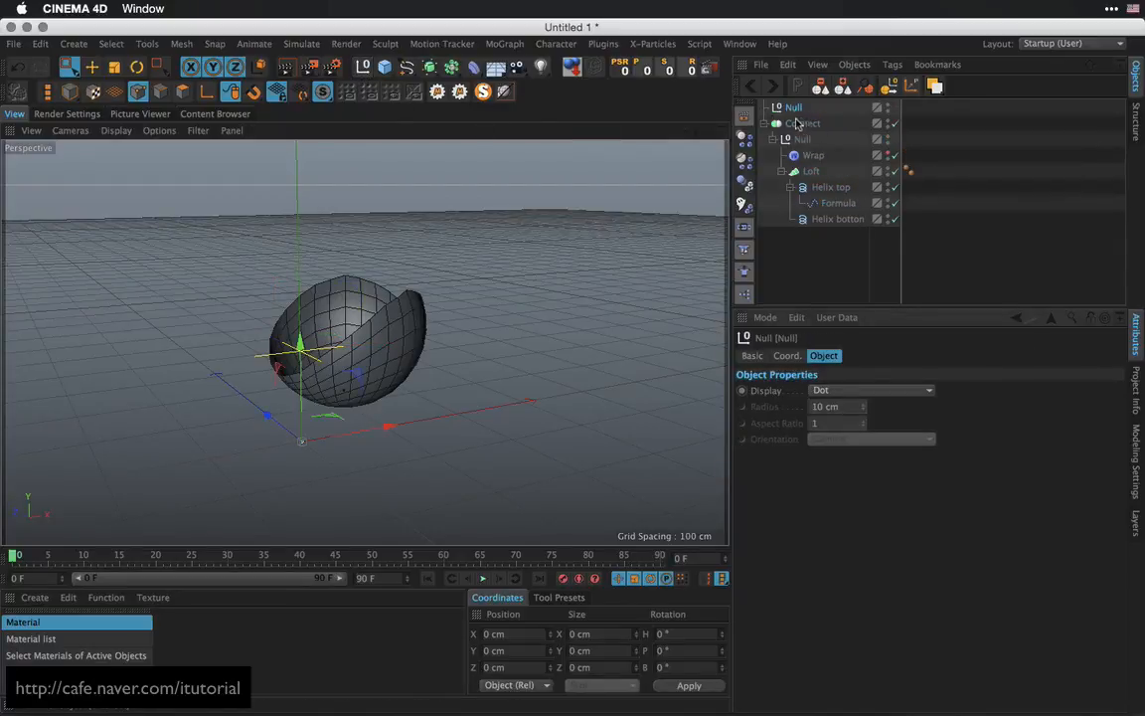
click(800, 123)
click(798, 111)
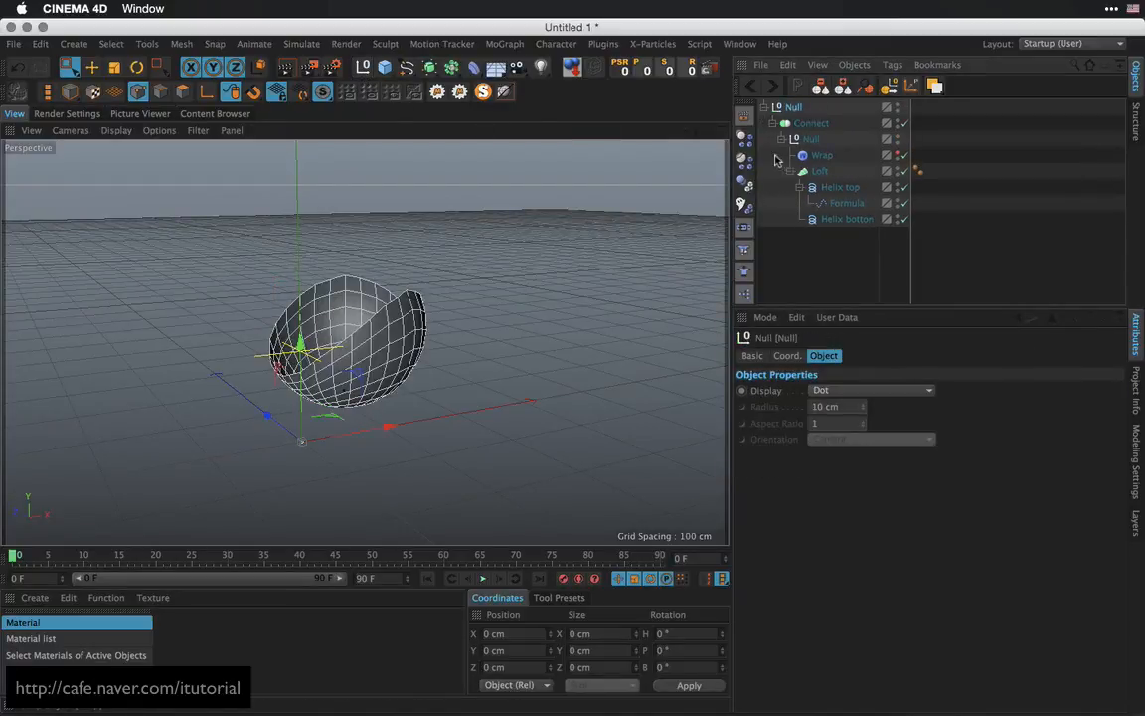
Add a percent user data entry named "ani" with a slider interface to the top-level null
click(837, 317)
click(838, 353)
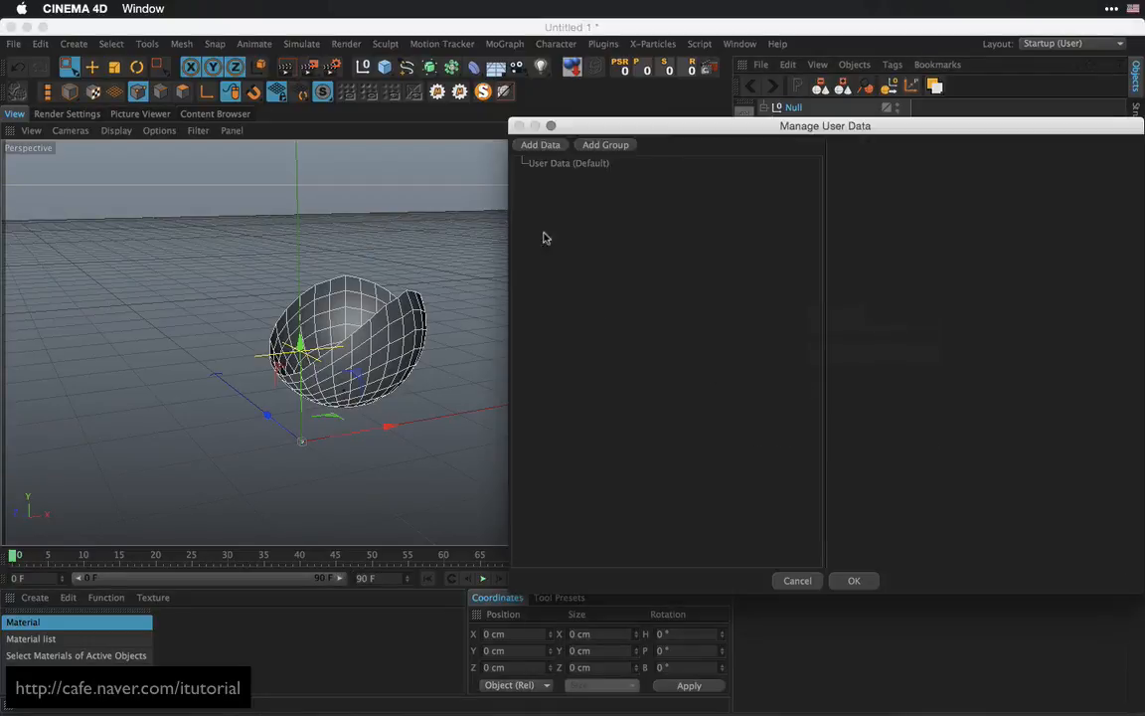
drag(669, 130, 580, 155)
click(452, 170)
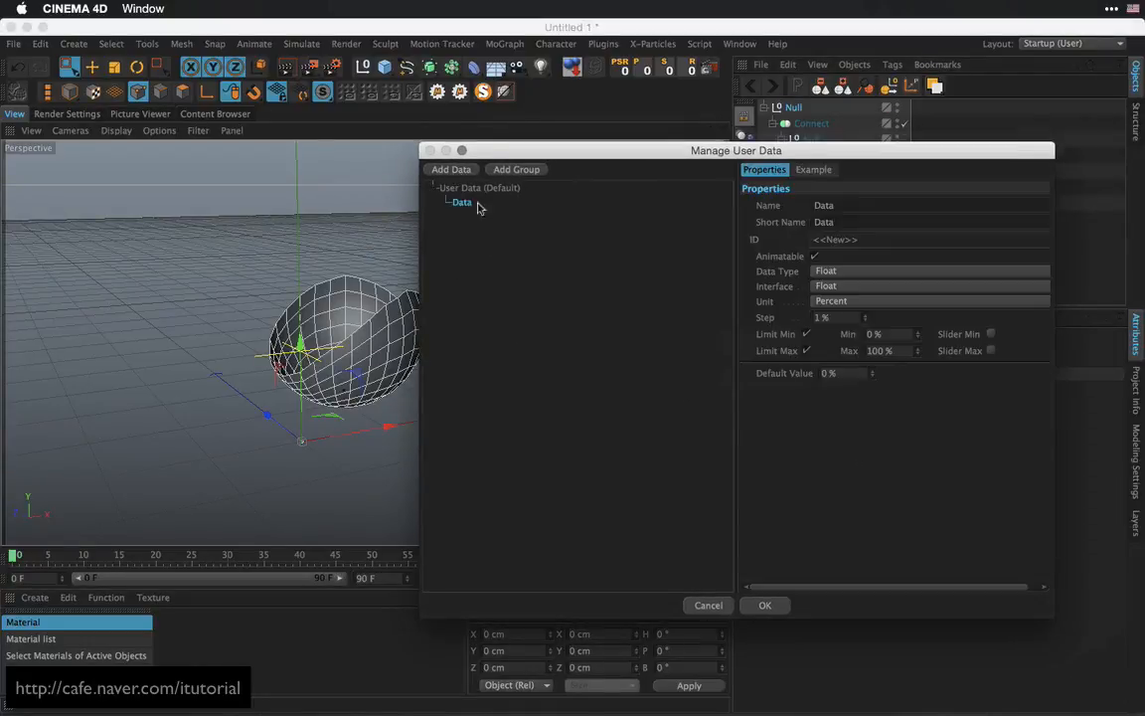
double_click(836, 207)
click(833, 286)
click(831, 314)
drag(904, 383, 834, 363)
click(765, 605)
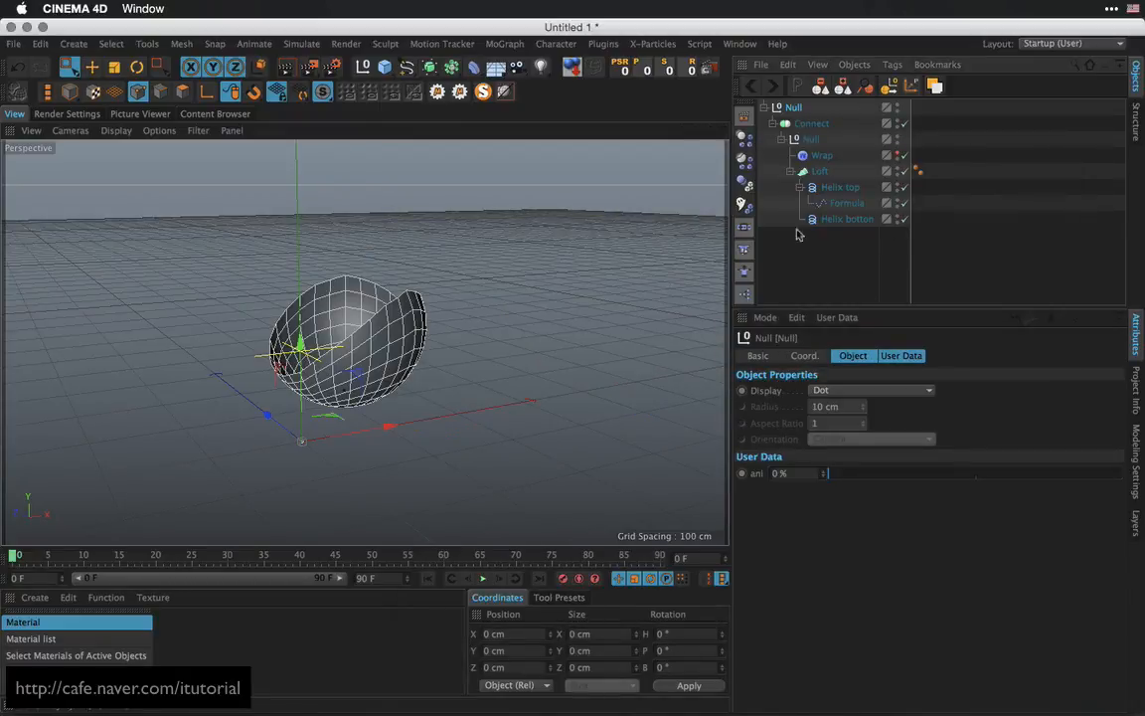
Add an XPresso tag to the top-level null and open its XPresso Editor, placed clear of the object hierarchy
click(747, 295)
right_click(800, 115)
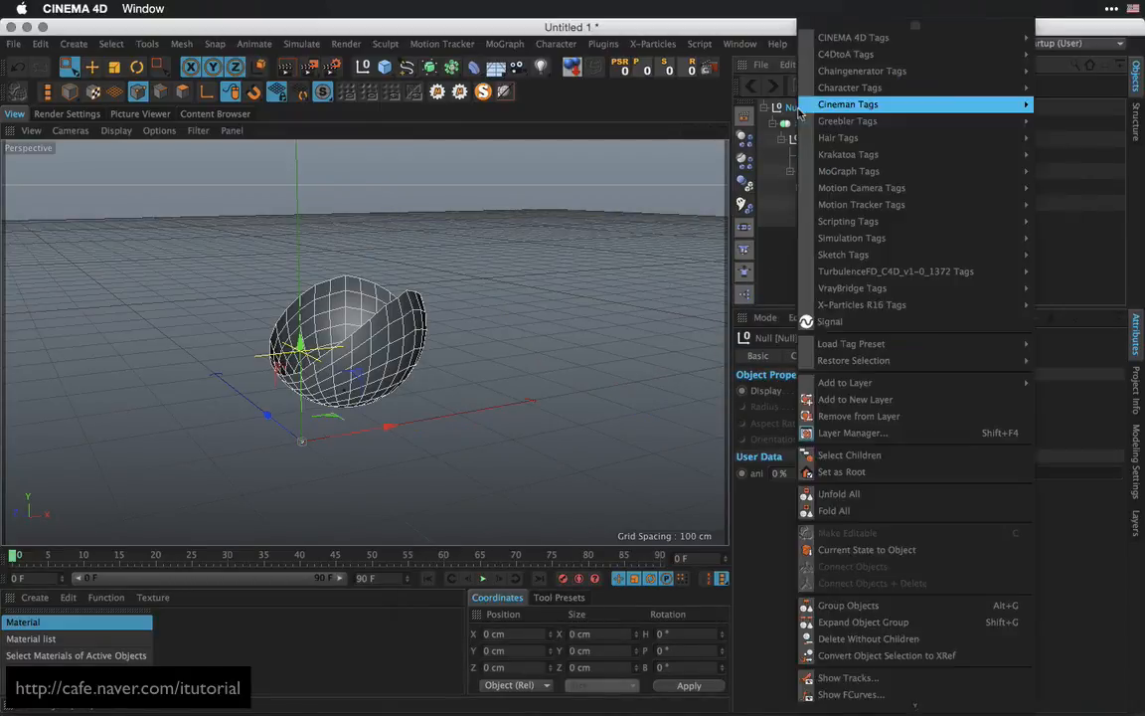
mouse_move(853, 37)
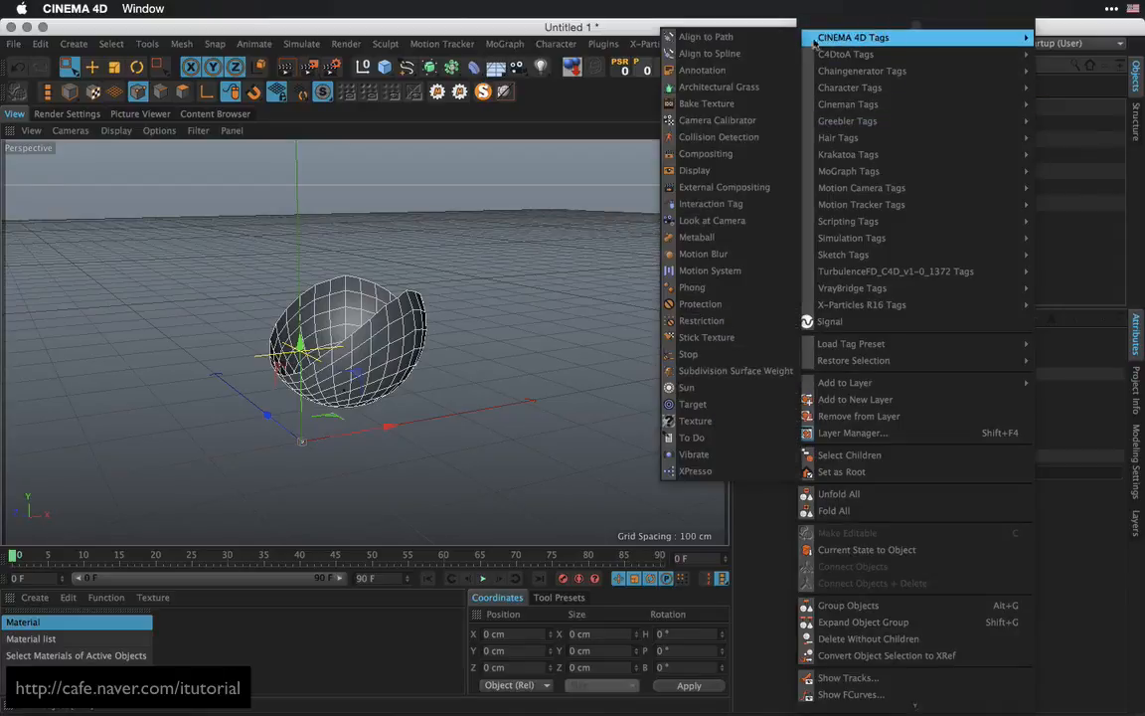
click(741, 471)
double_click(918, 107)
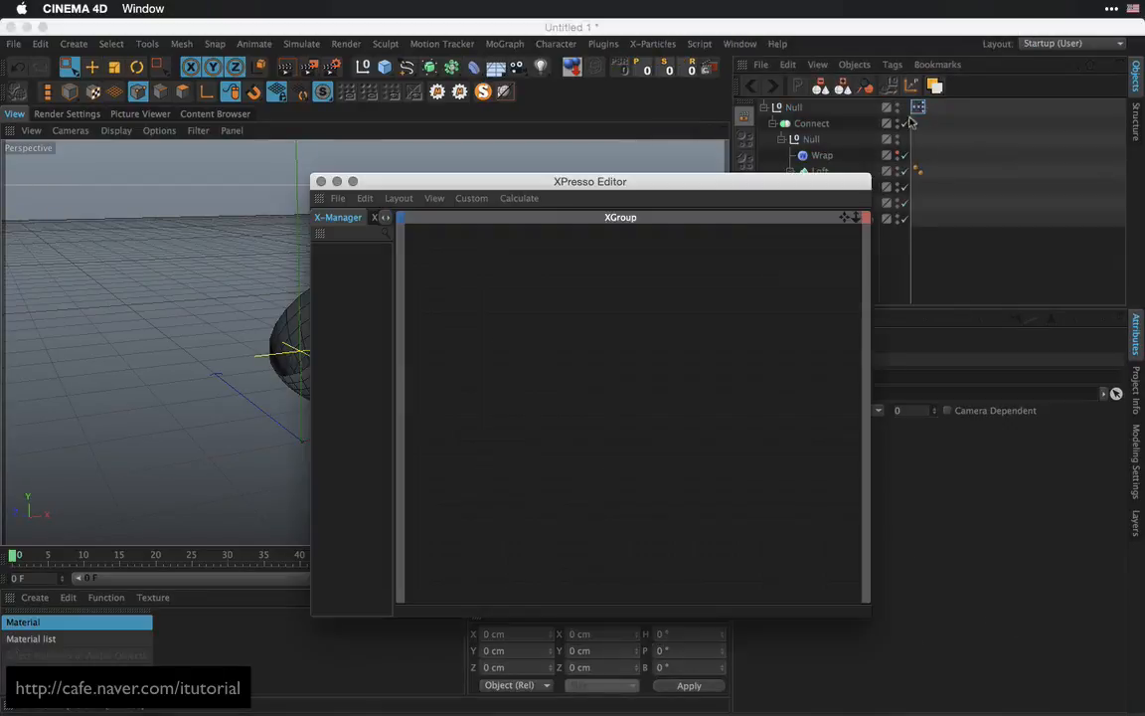
drag(556, 194, 330, 267)
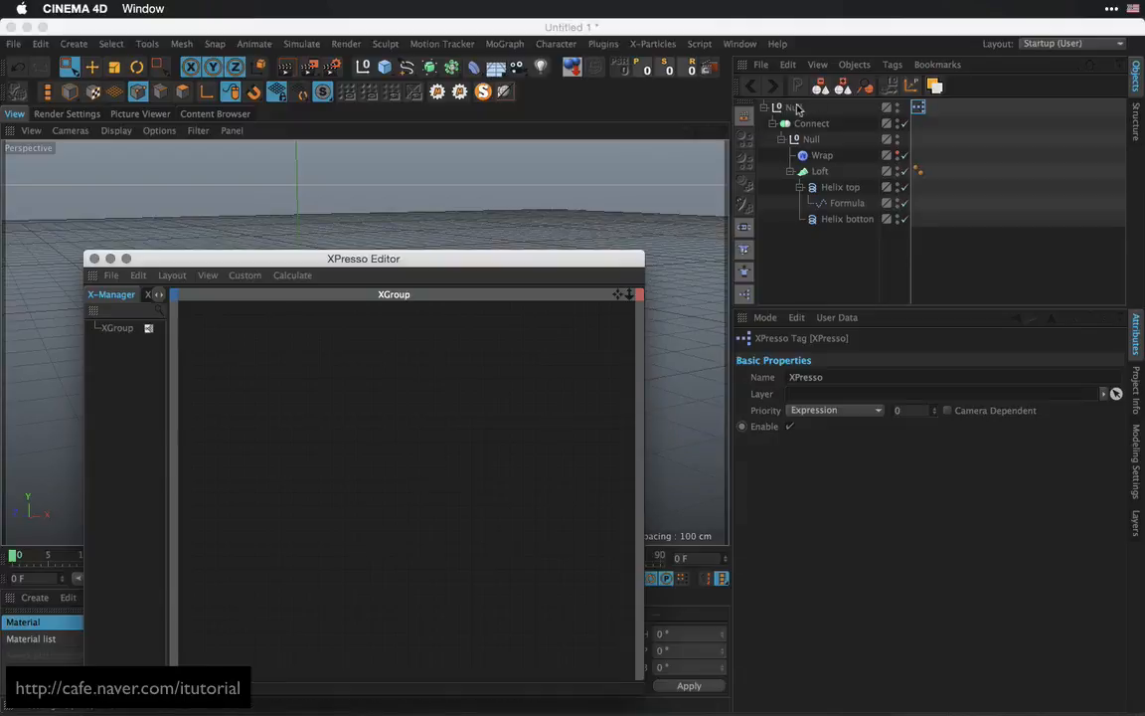
Add the top-level null as an XPresso node with an "ani" output port
drag(794, 107, 214, 323)
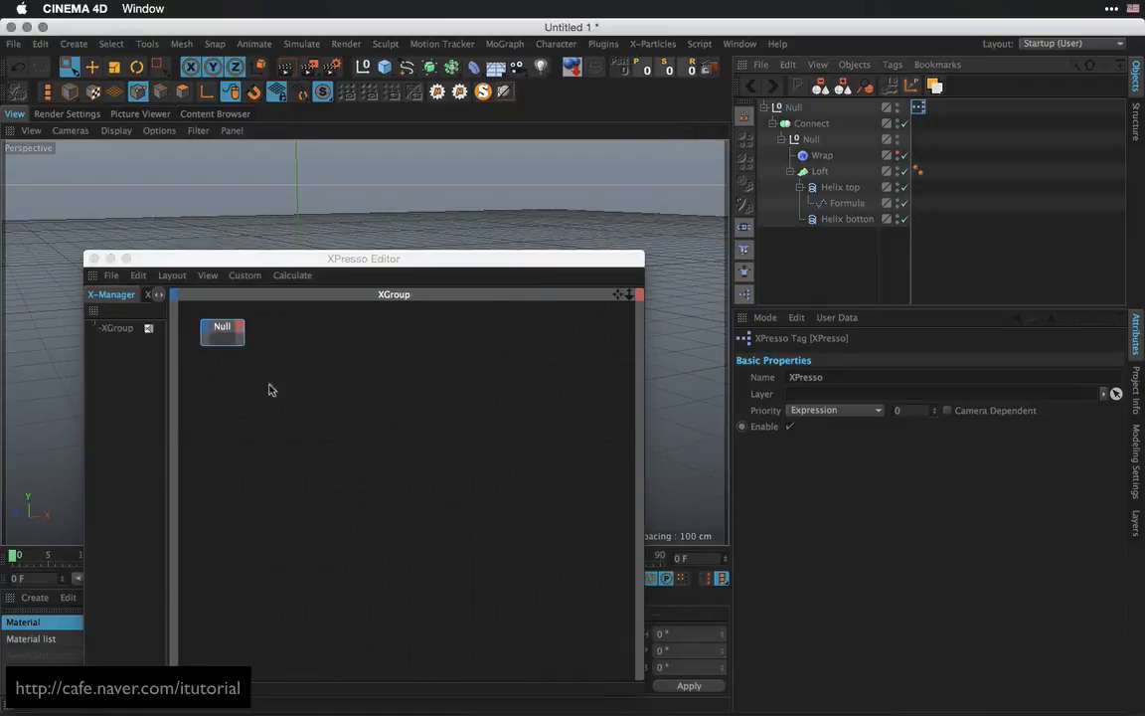
click(240, 328)
click(367, 573)
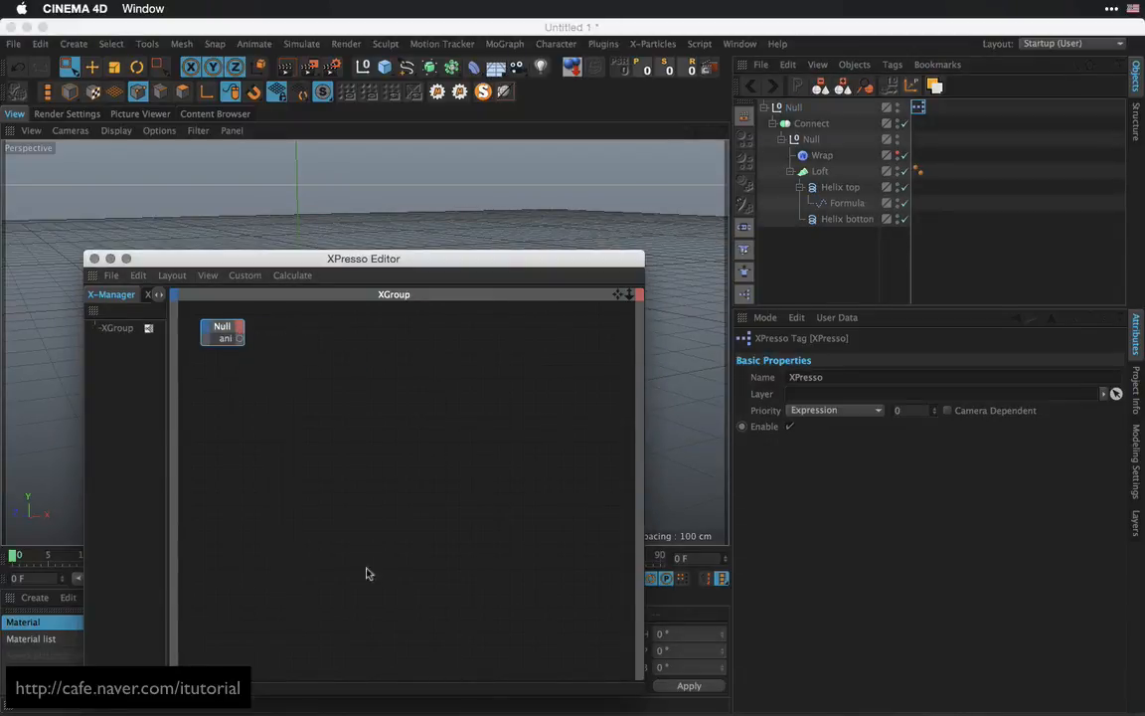
click(239, 338)
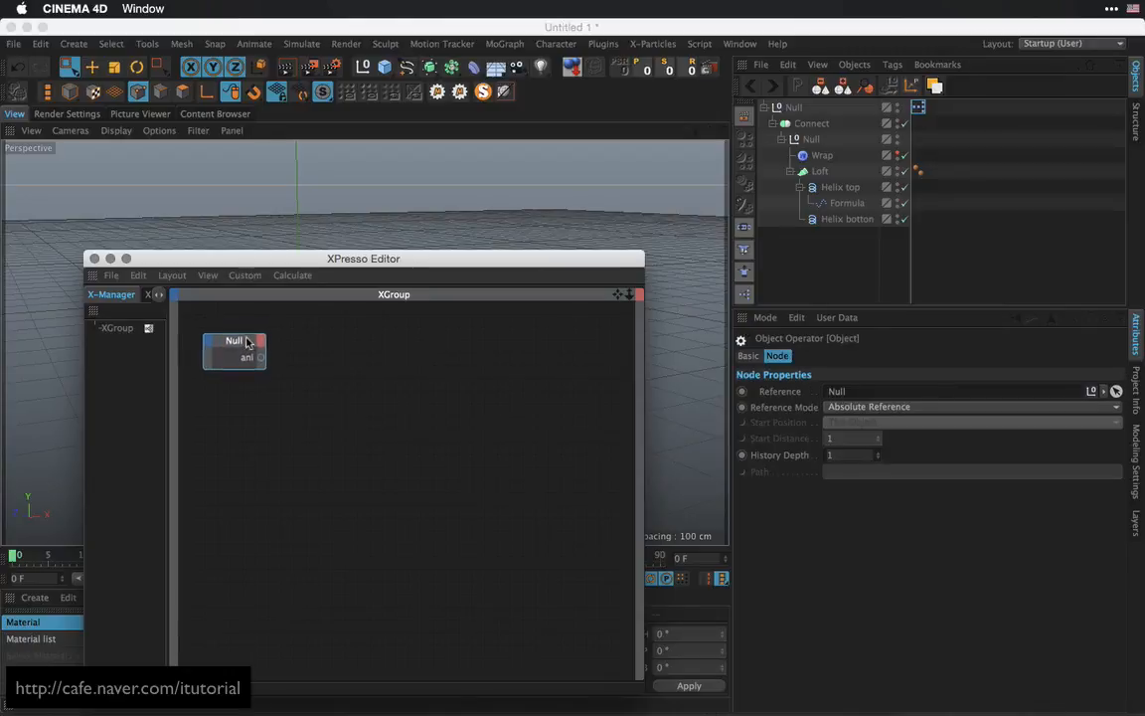
Show Helix top's coordinates beside the uncovered model and set its P.Y position to 125.23 cm
click(841, 187)
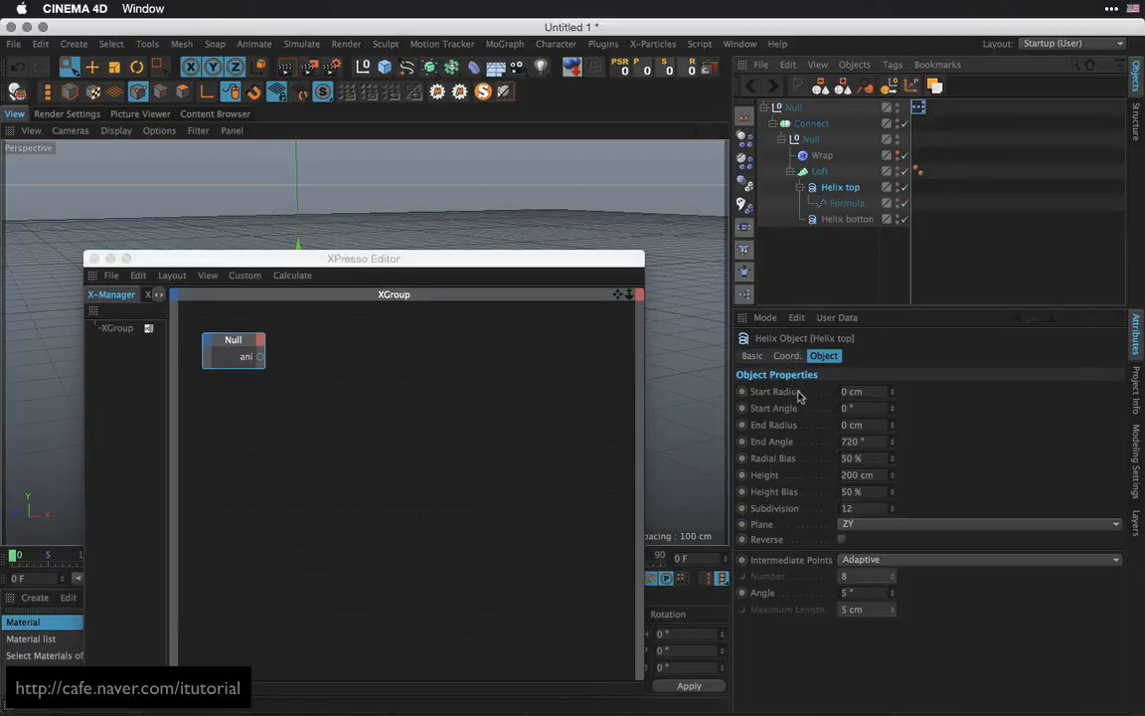
click(785, 356)
drag(530, 260, 497, 489)
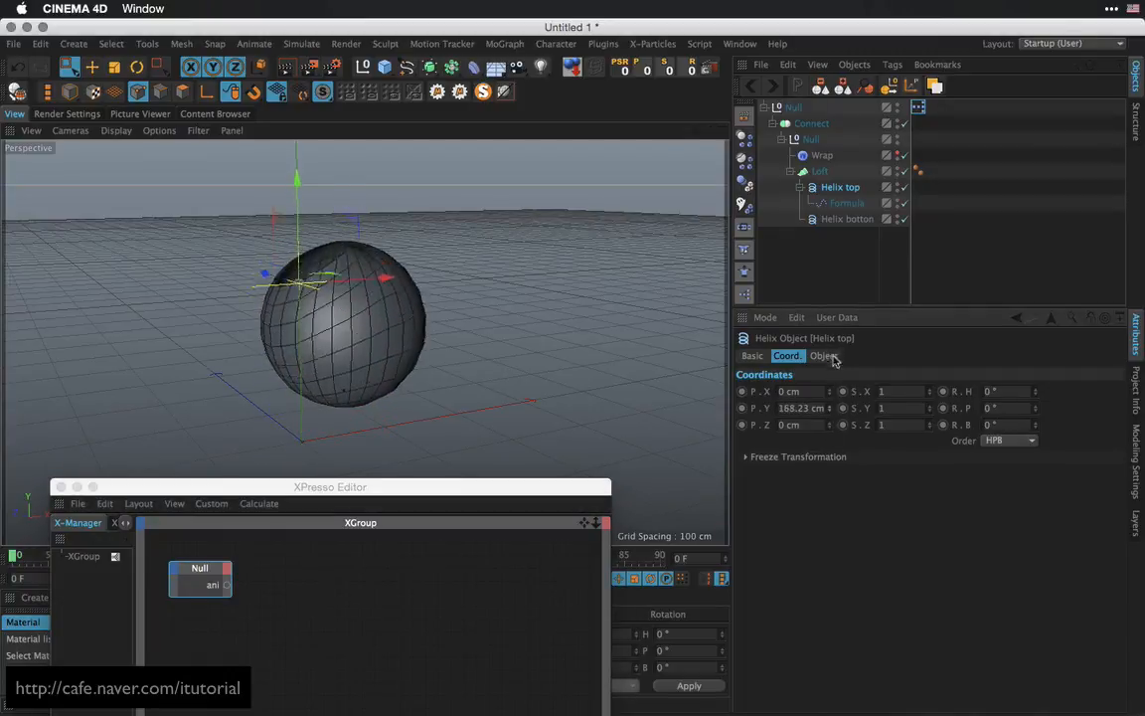
drag(837, 388, 835, 401)
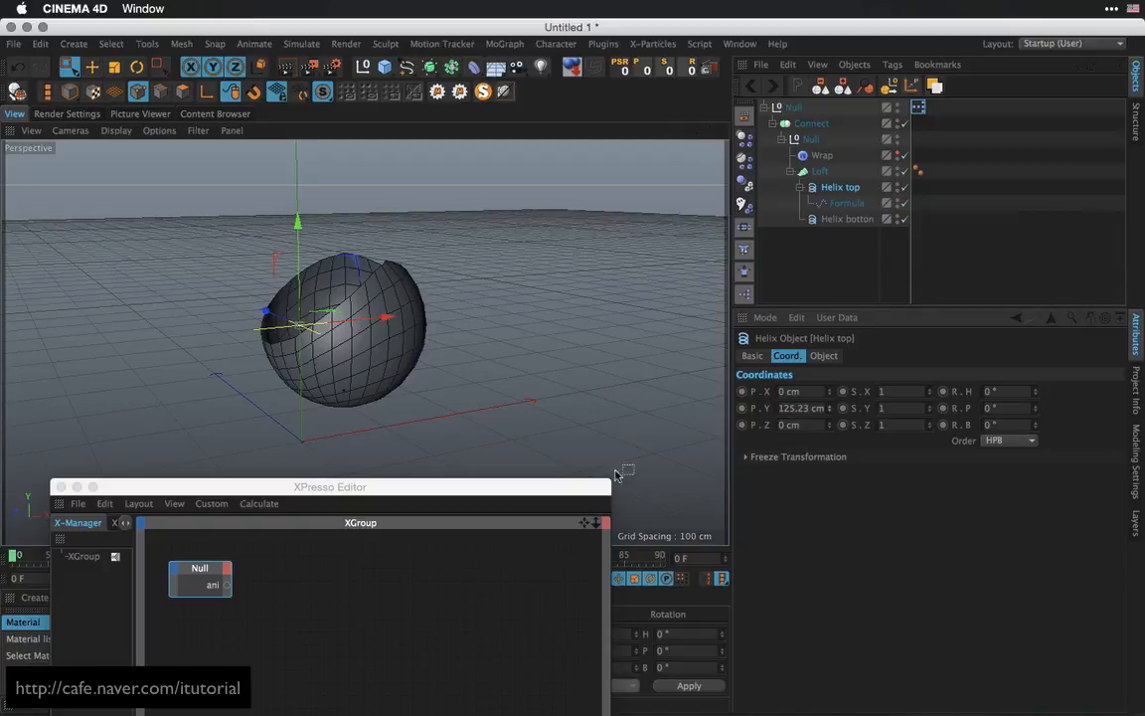
Add Helix top as an XPresso node with a Position . Y input port, enlarged so its labels are readable
drag(529, 489, 543, 406)
drag(817, 196, 397, 493)
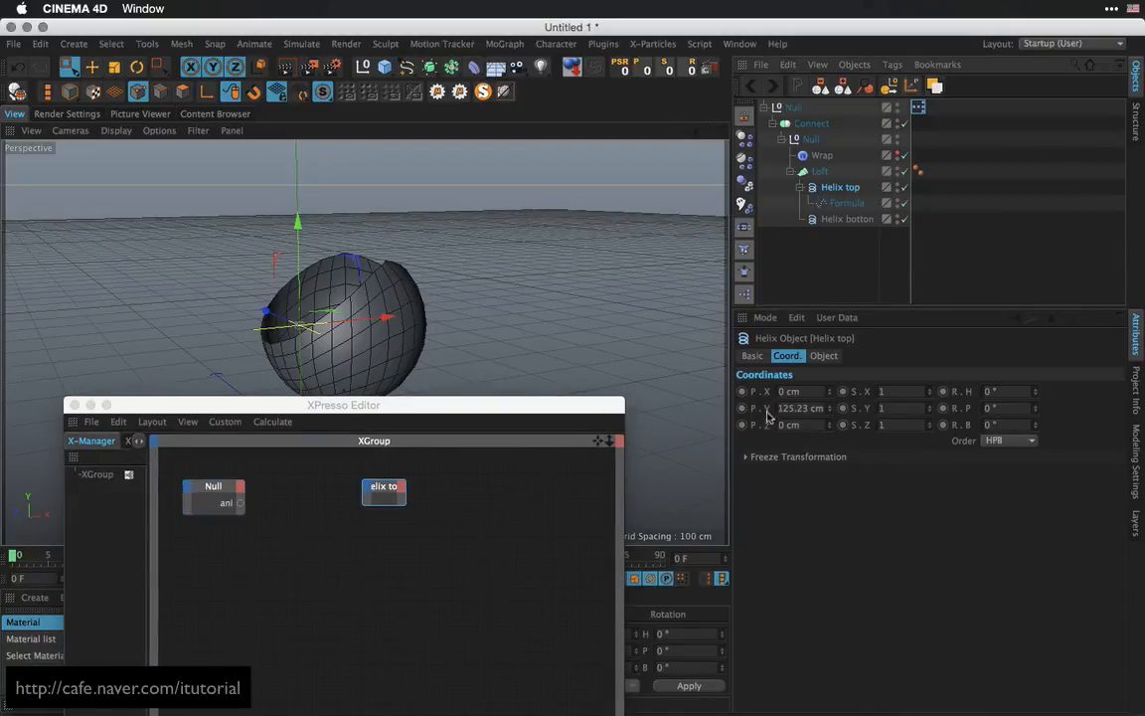
drag(767, 412, 383, 489)
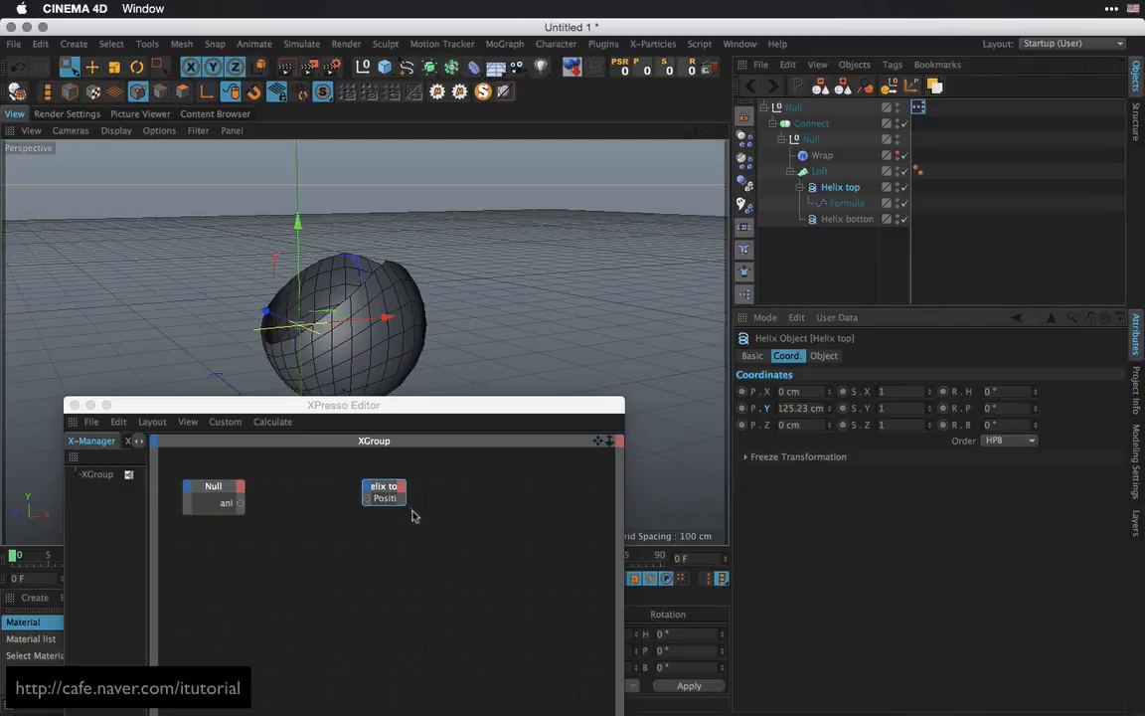
click(404, 508)
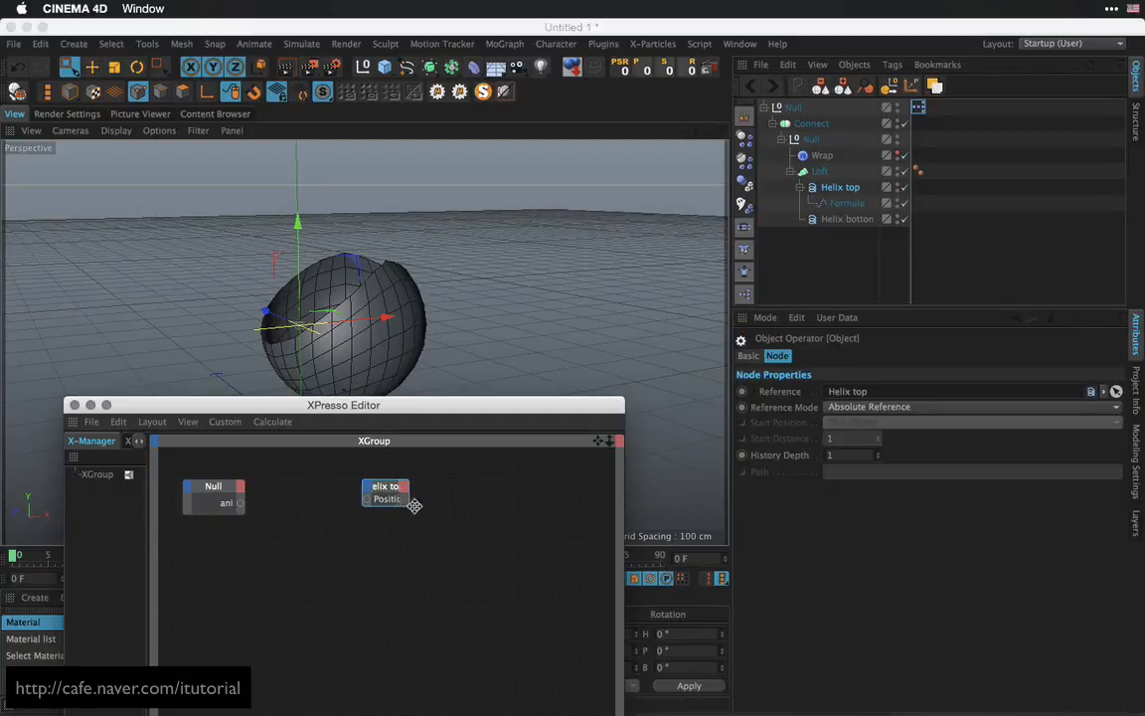
drag(416, 500, 407, 505)
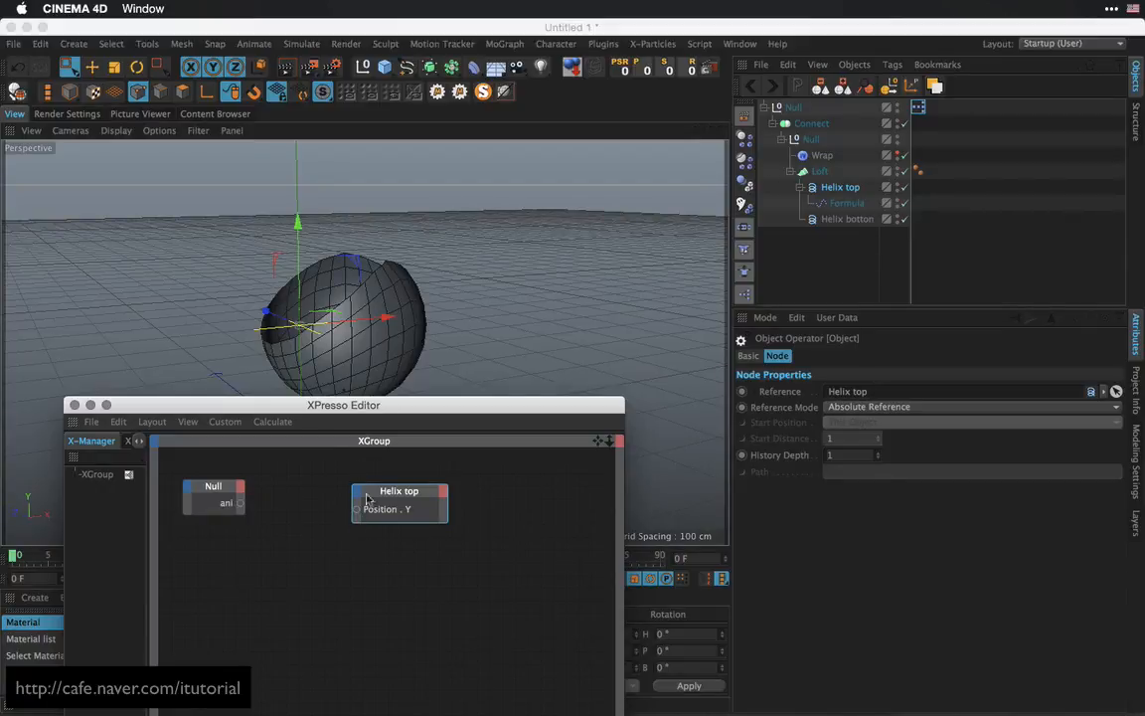
Add a Range Mapper calculate node below the Null node and feed the Null's "ani" output into its input
right_click(294, 495)
click(308, 565)
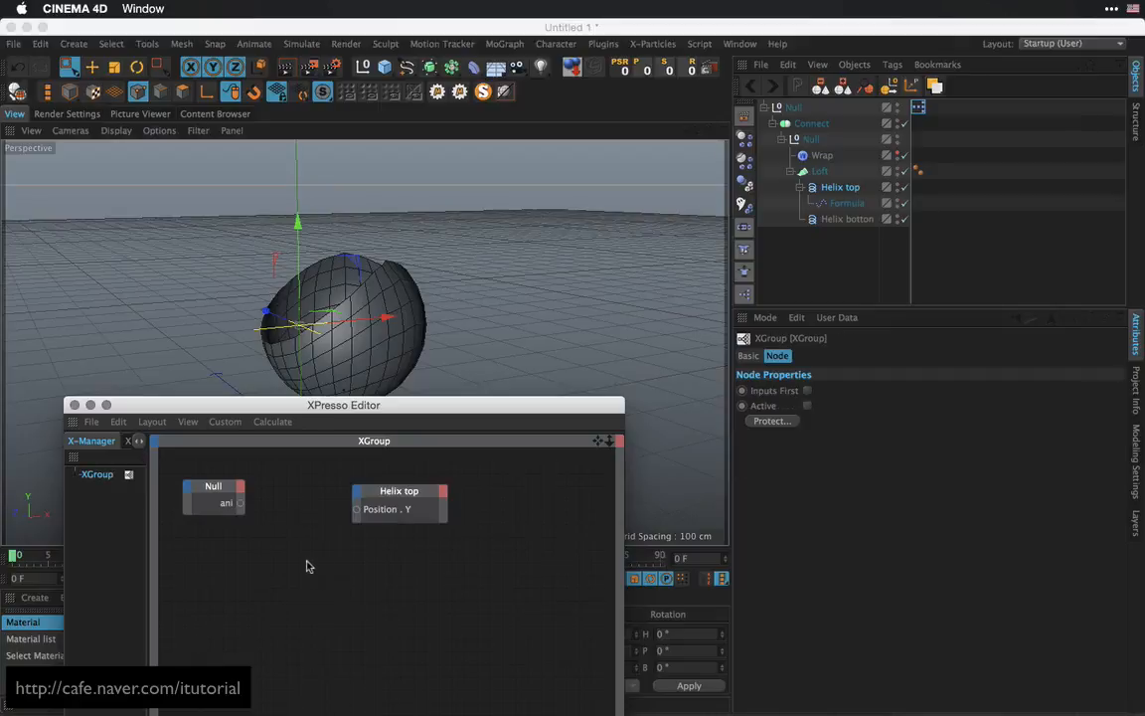
right_click(318, 573)
mouse_move(360, 518)
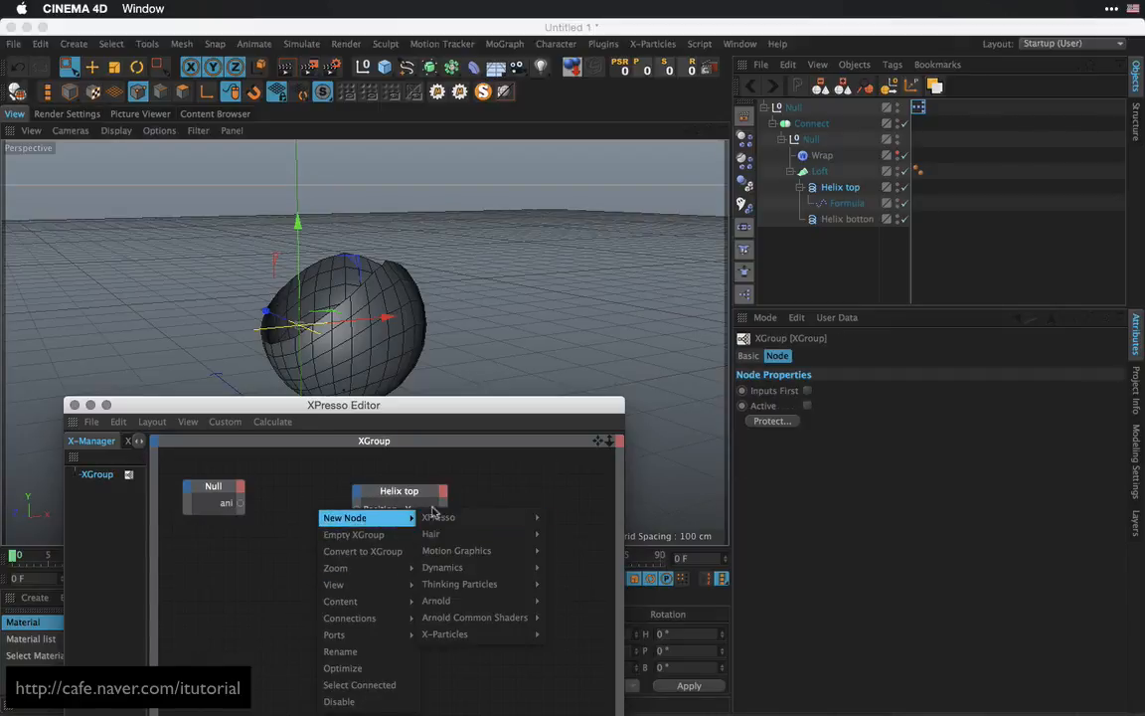
mouse_move(443, 518)
mouse_move(582, 567)
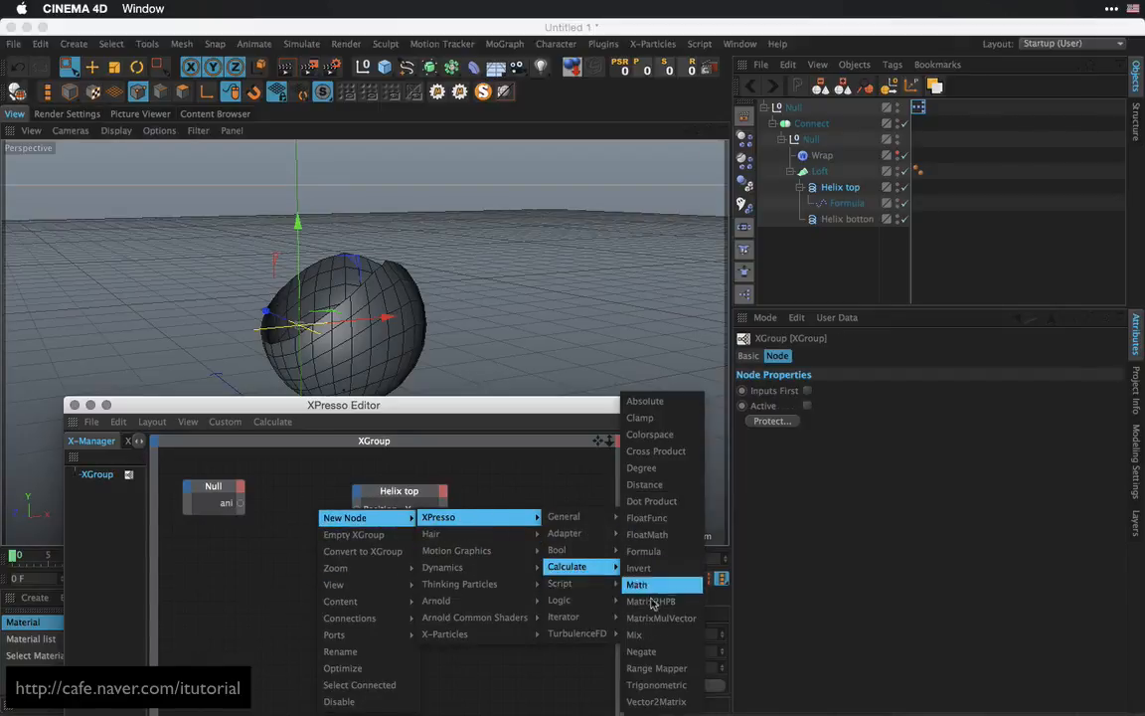
click(643, 664)
drag(313, 562, 239, 503)
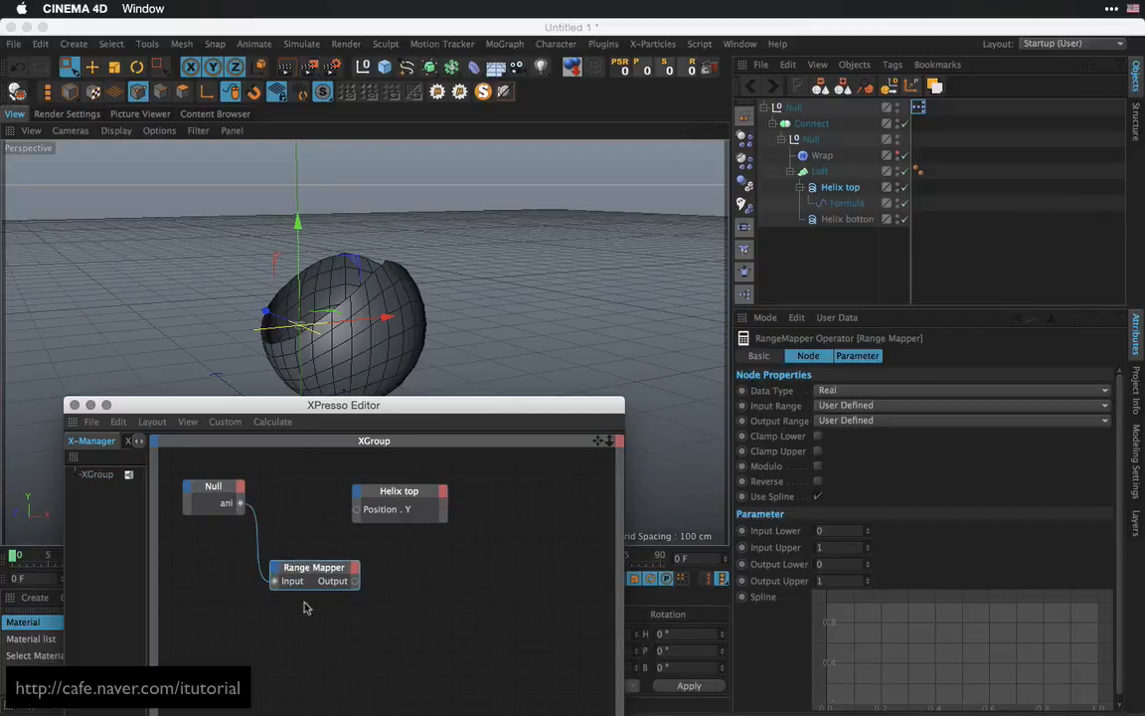
drag(330, 576, 325, 583)
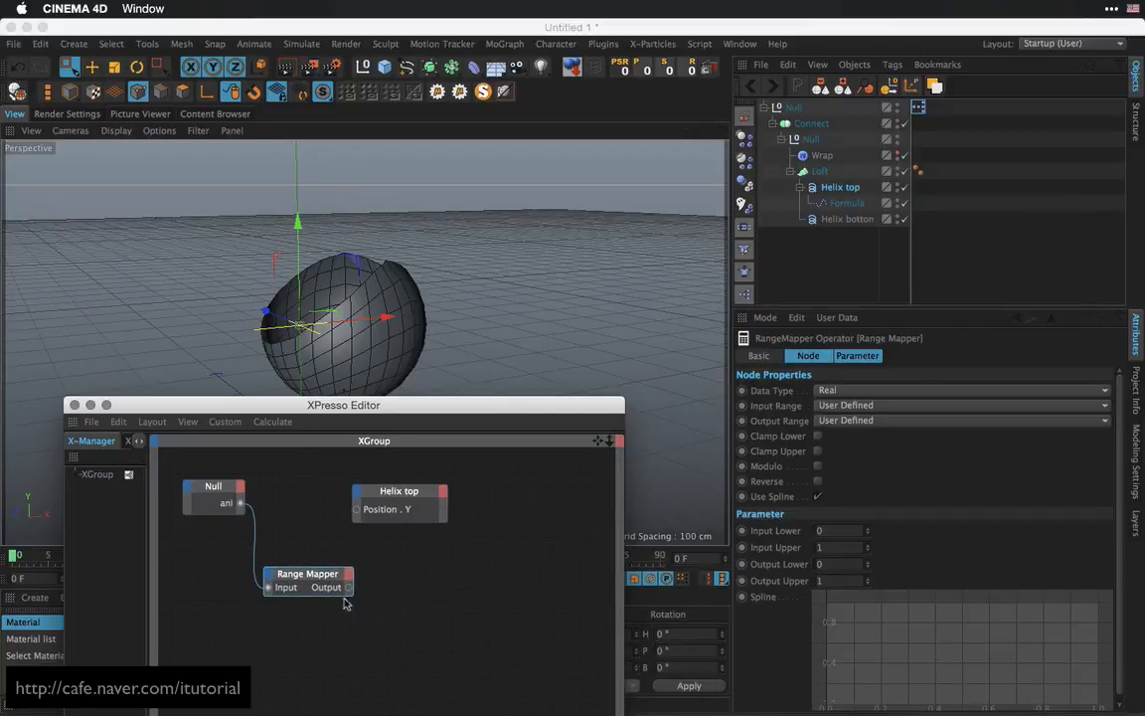
Set the Range Mapper's input range to Percent and output upper to 200, and connect its output to Helix top's Position . Y
click(861, 406)
click(866, 470)
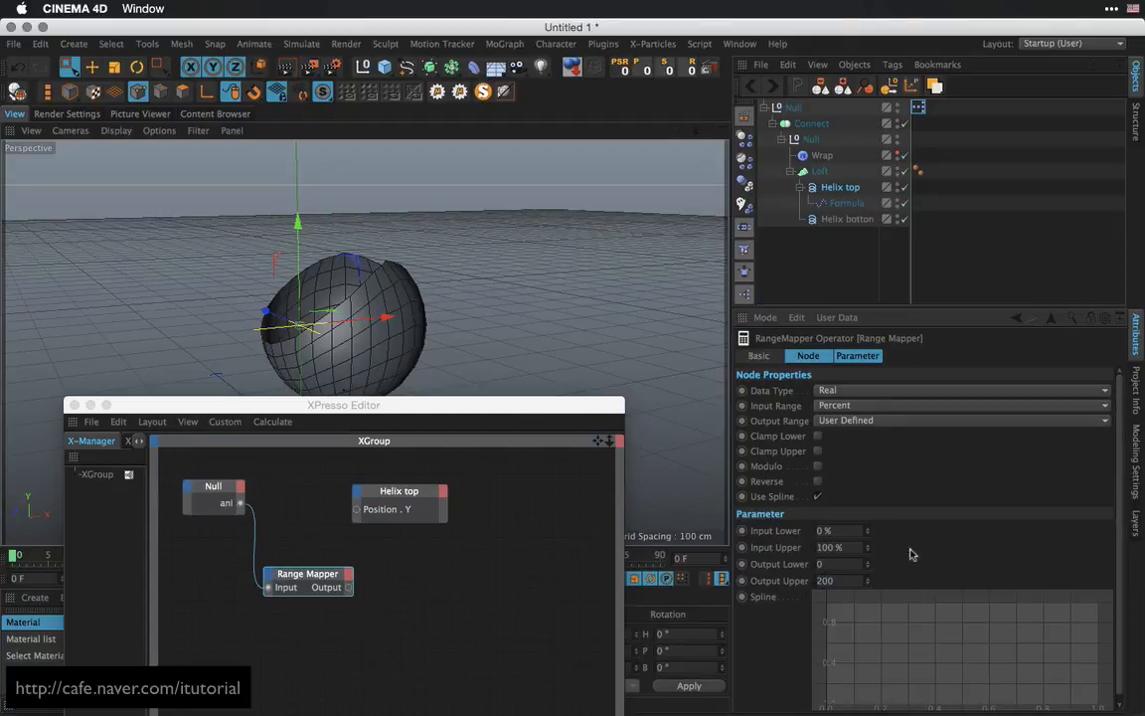
drag(477, 409, 471, 466)
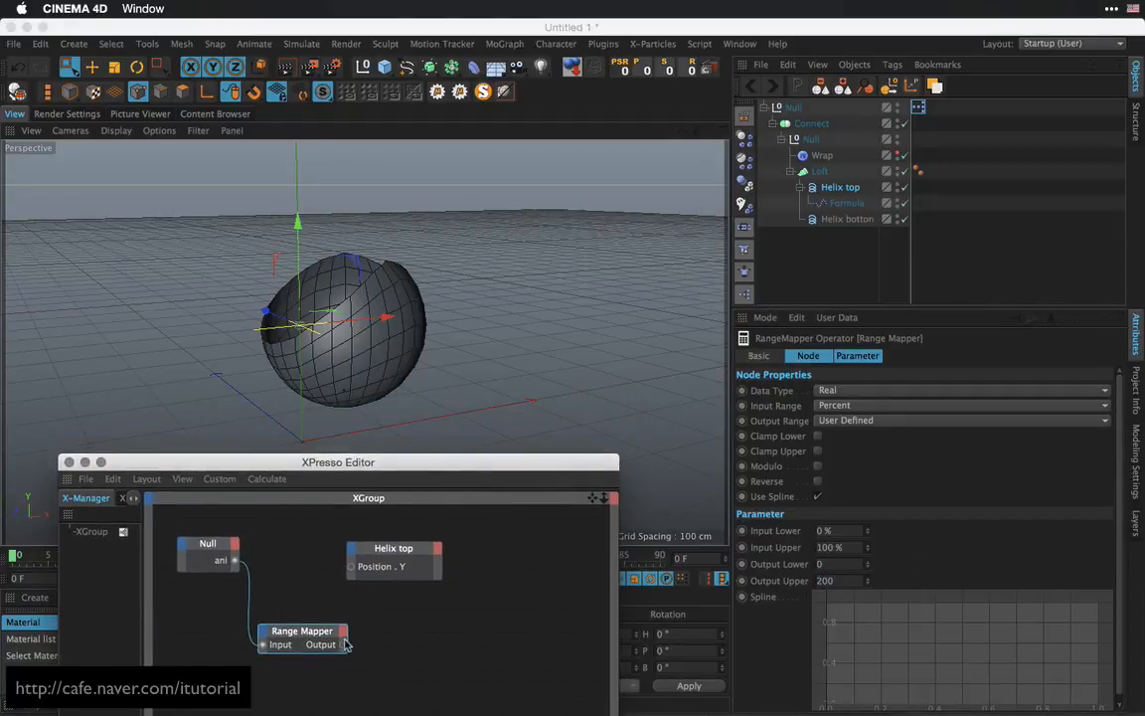
drag(345, 644, 350, 566)
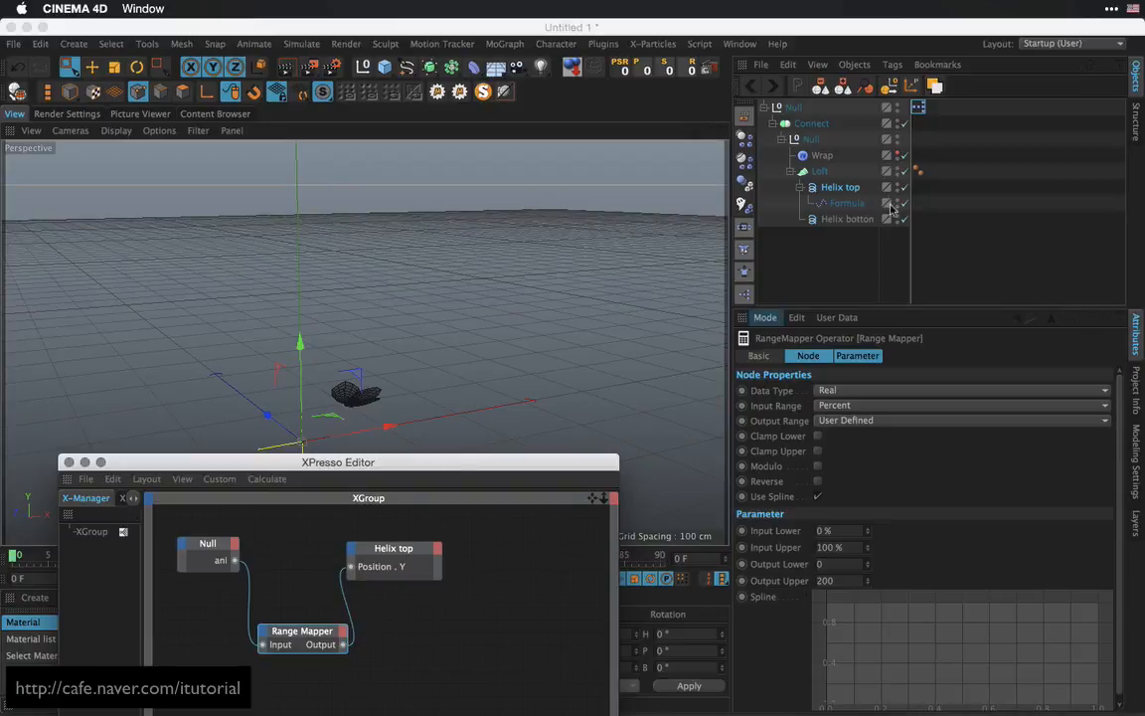
Place the top-level null's "ani" slider in the viewport as a HUD element and raise it to 54 %
click(797, 108)
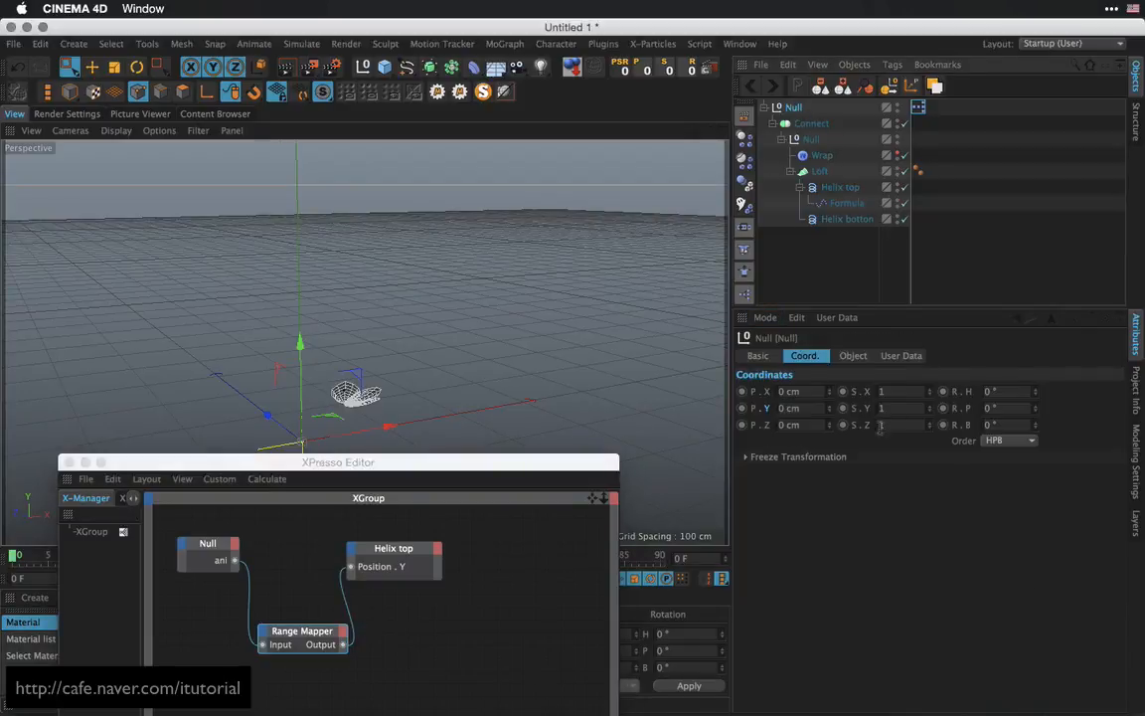
click(902, 356)
drag(847, 394, 783, 442)
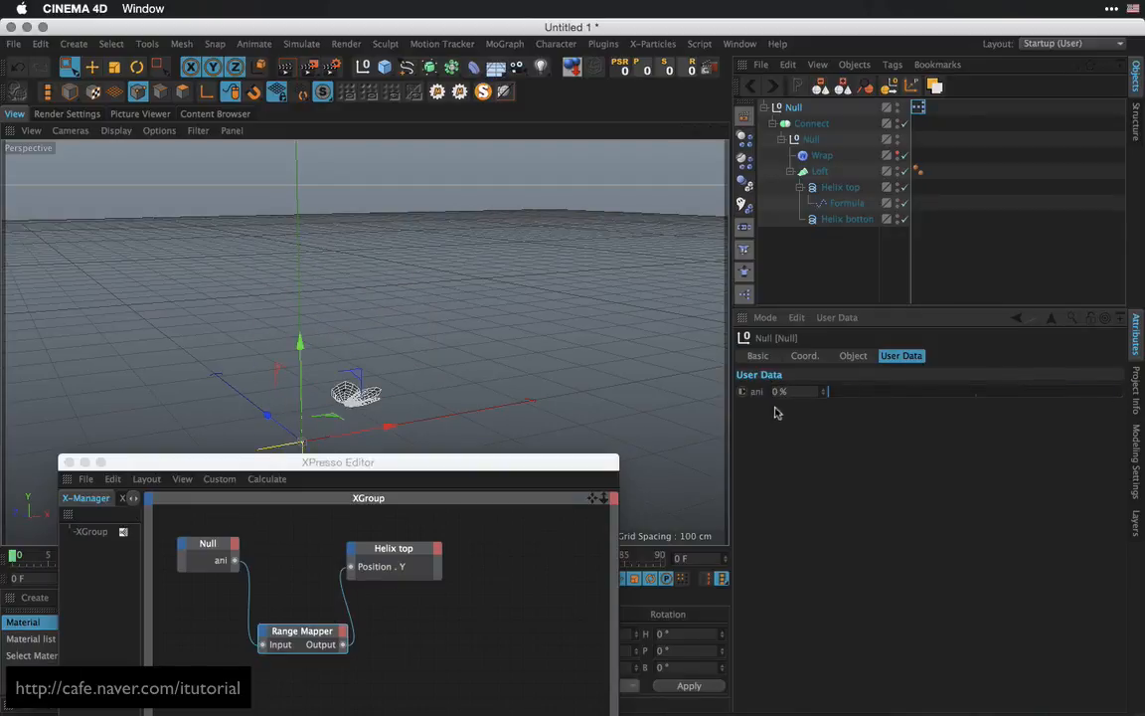
drag(757, 392, 507, 171)
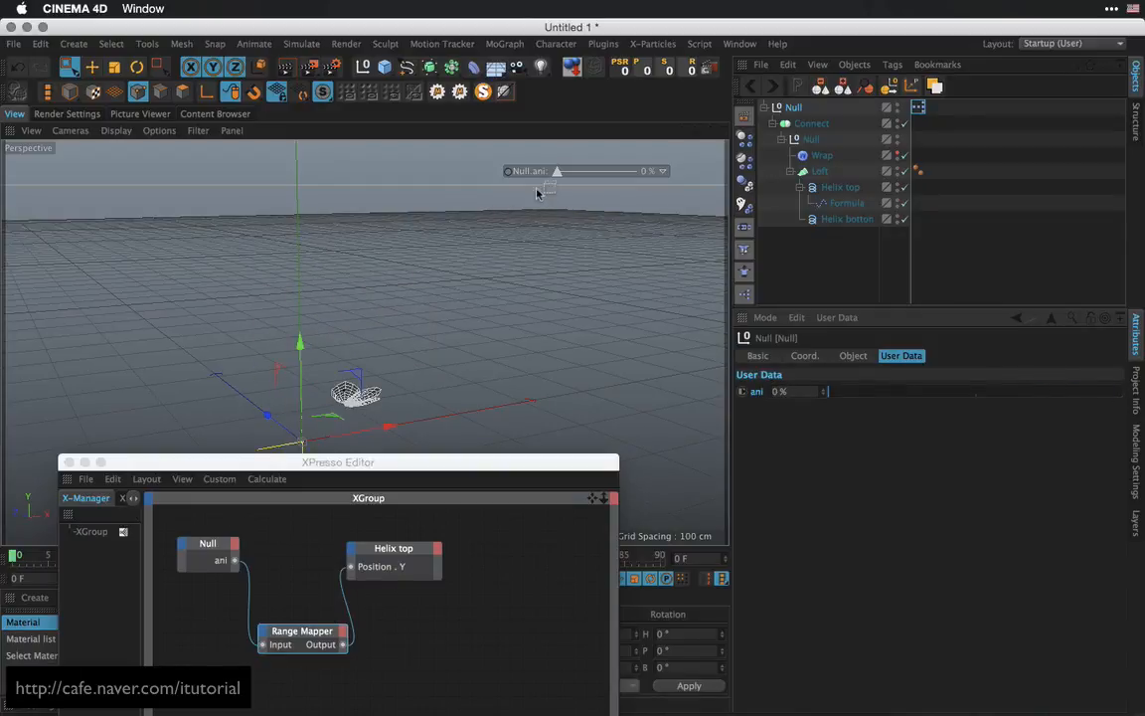
right_click(488, 167)
click(654, 254)
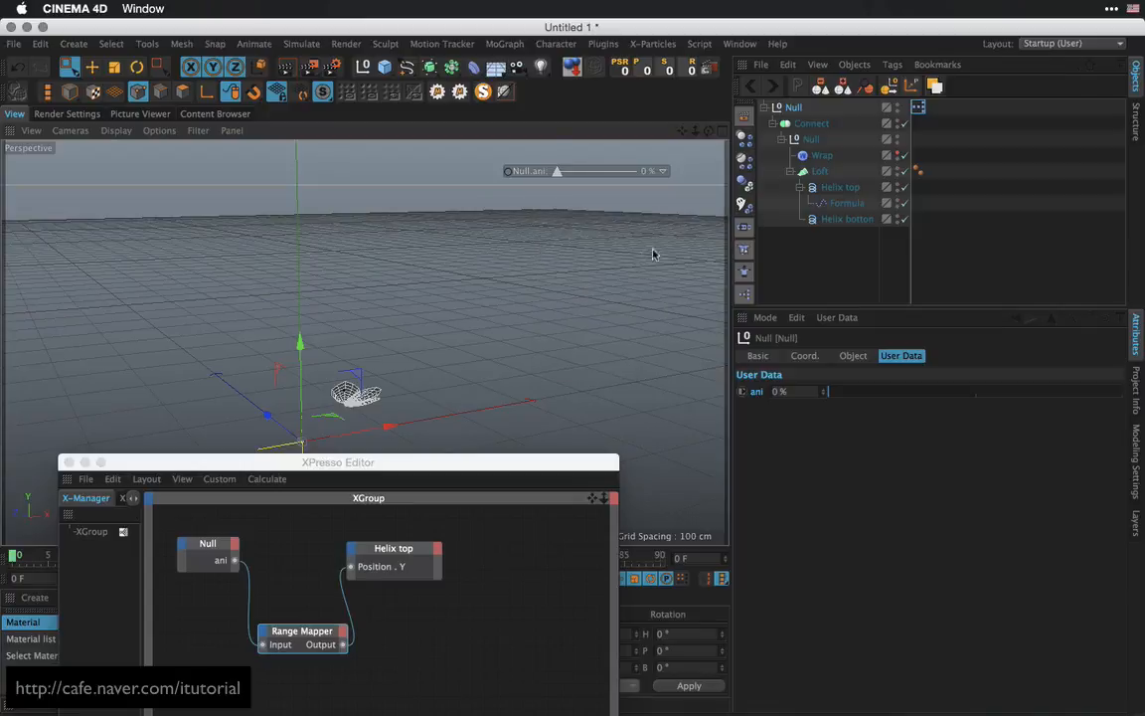
drag(557, 173, 600, 173)
Set the Formula effector's strength to 0 % and try the viewport "ani" slider, leaving it at 45 %
click(838, 206)
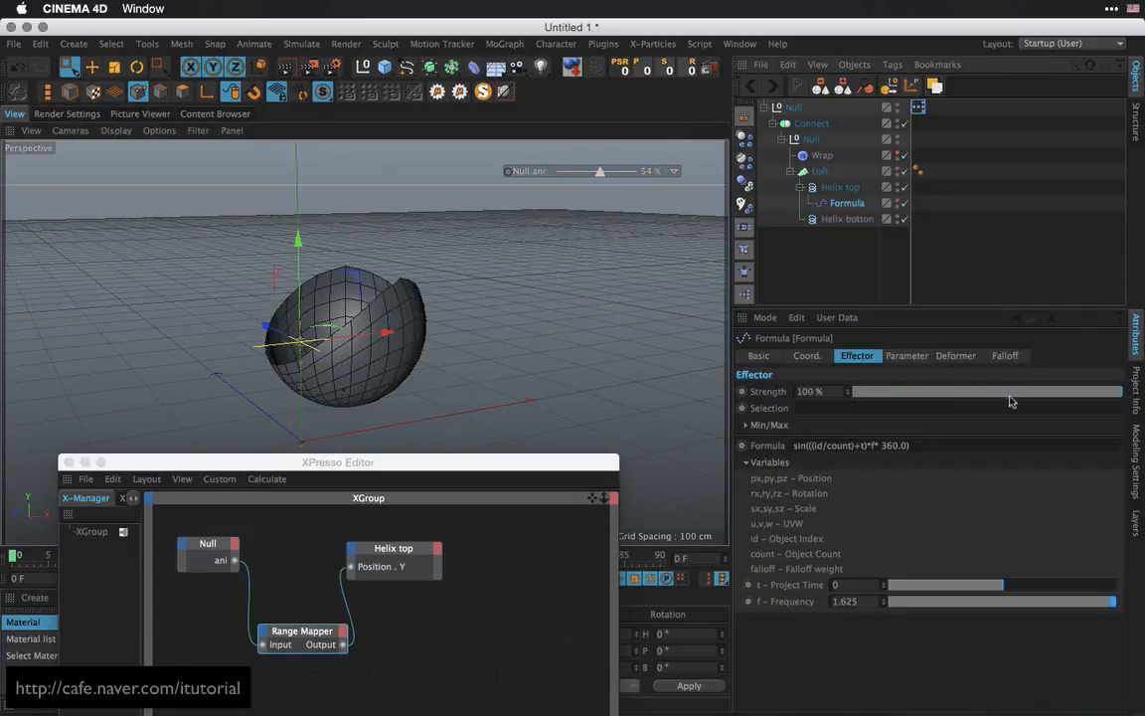
drag(1014, 391, 738, 320)
drag(594, 175, 644, 175)
mouse_move(624, 179)
mouse_down()
mouse_move(555, 173)
mouse_move(636, 173)
mouse_move(547, 175)
mouse_move(602, 173)
mouse_up()
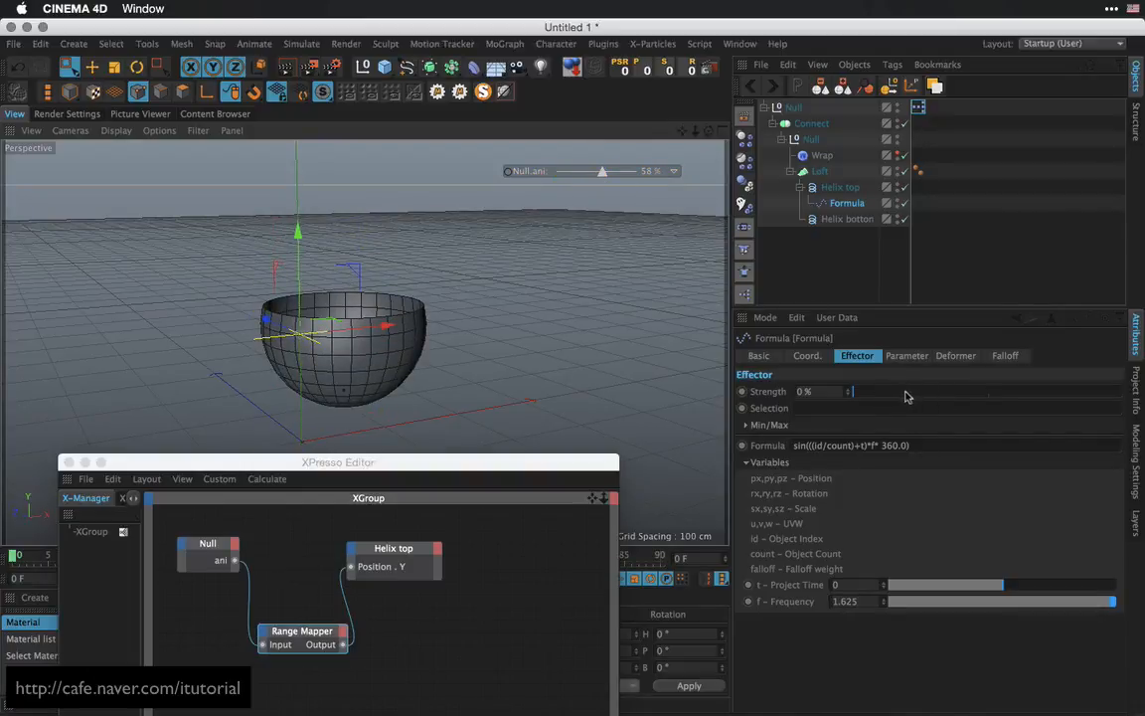
drag(601, 173, 593, 173)
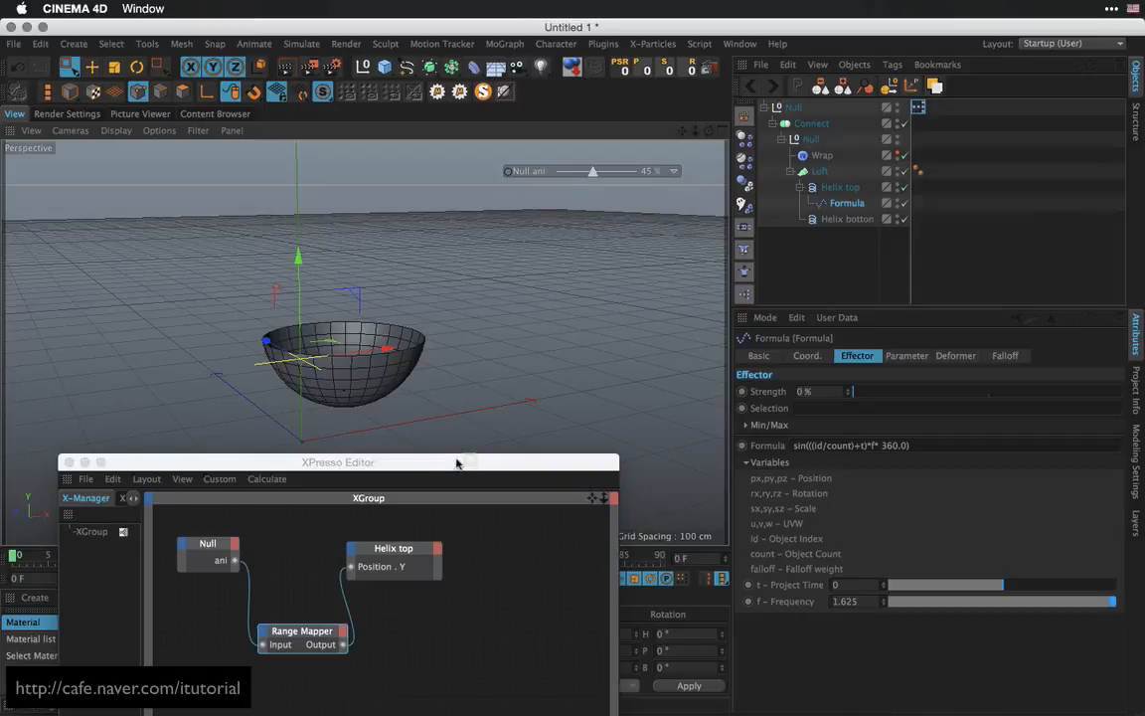
Add the Formula effector as an enlarged XPresso node with a Strength input port
drag(461, 462, 514, 253)
drag(851, 210, 597, 460)
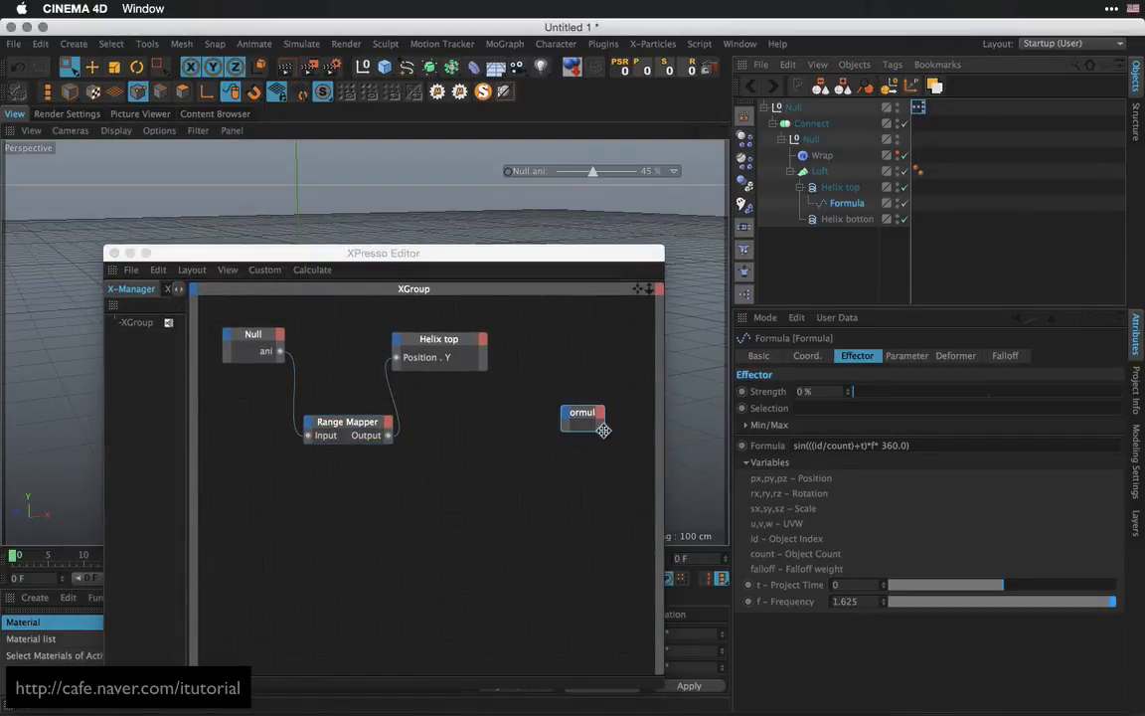
click(605, 435)
click(587, 418)
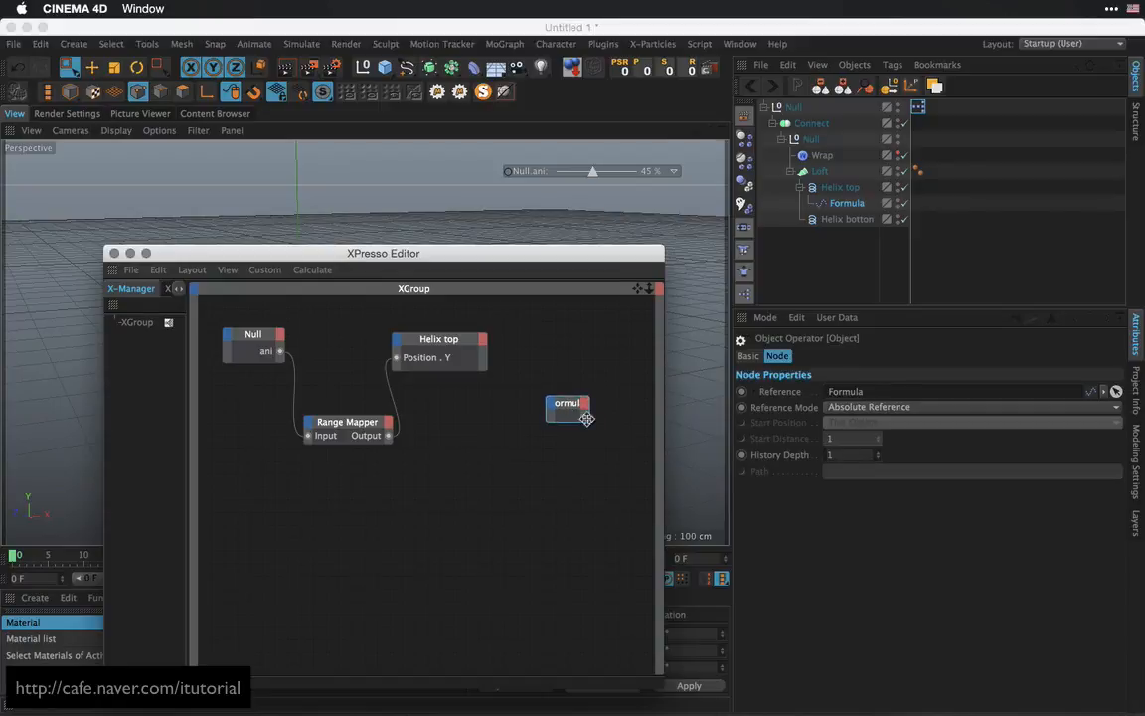
click(594, 421)
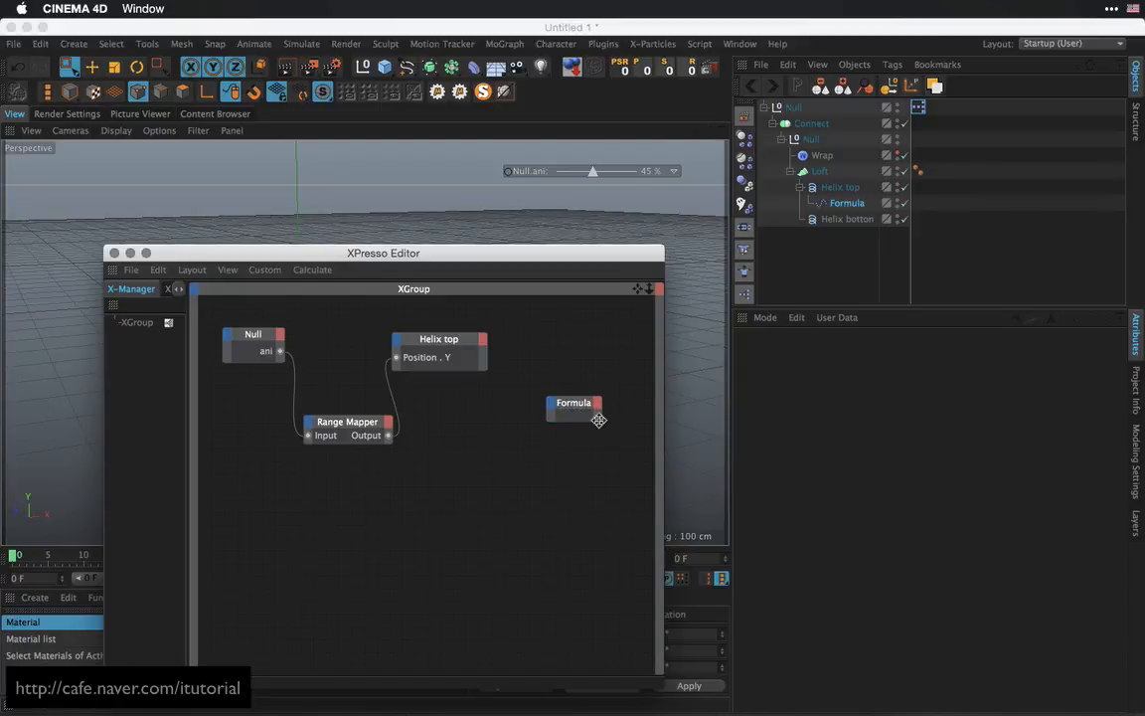
click(599, 421)
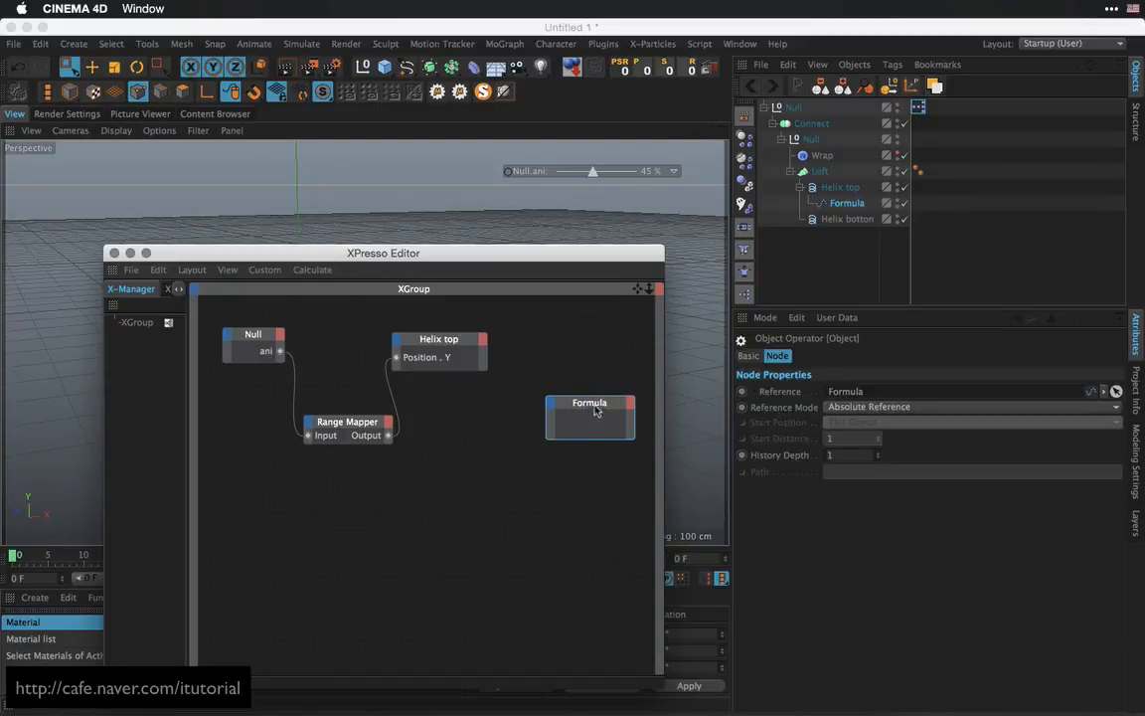
click(846, 203)
drag(776, 396, 603, 378)
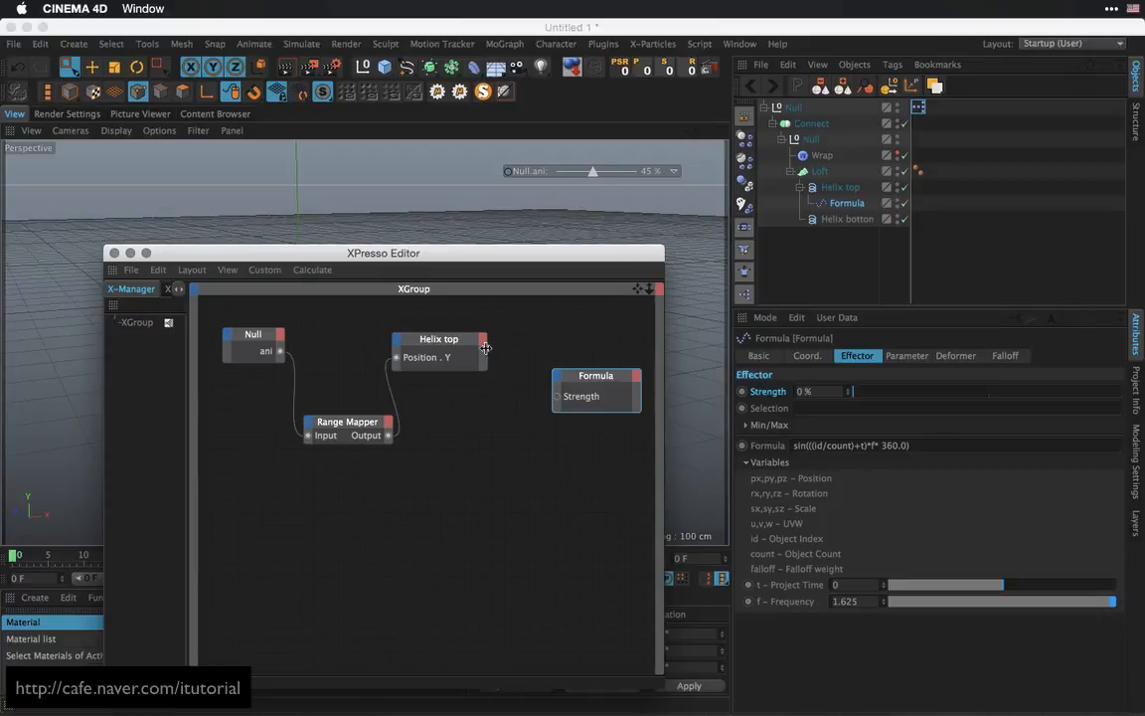
Move the Helix top node closer to the Null node and give it a Position . Y output port, widening it to fit
drag(464, 346, 436, 346)
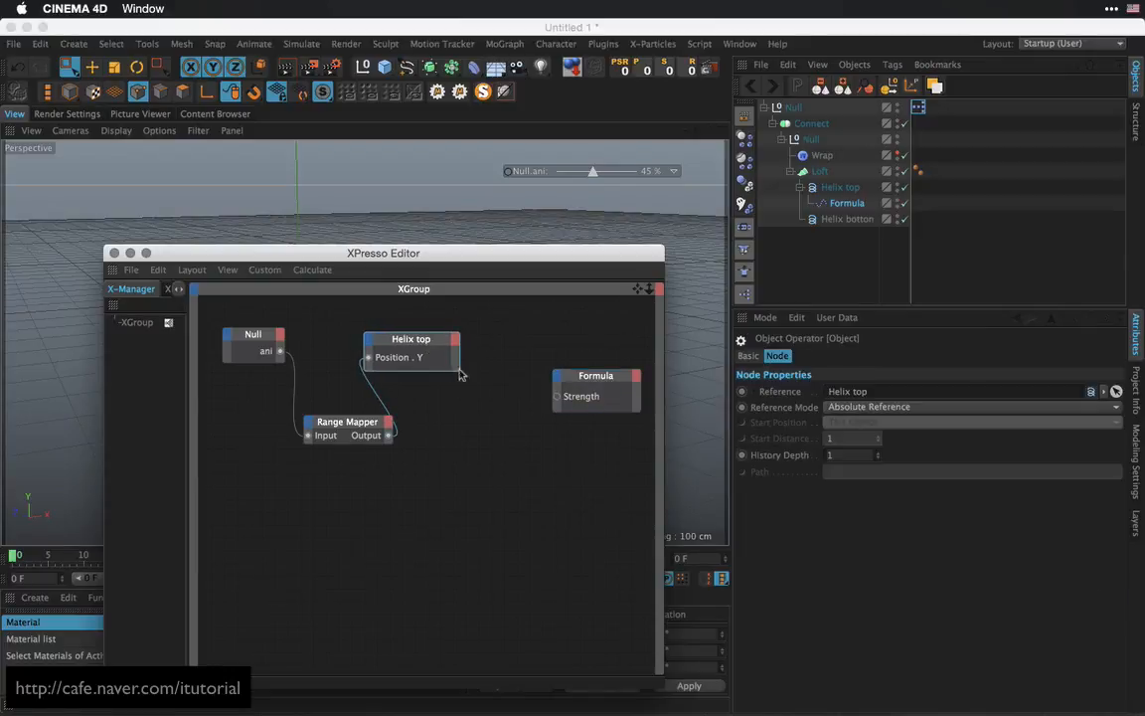
click(831, 190)
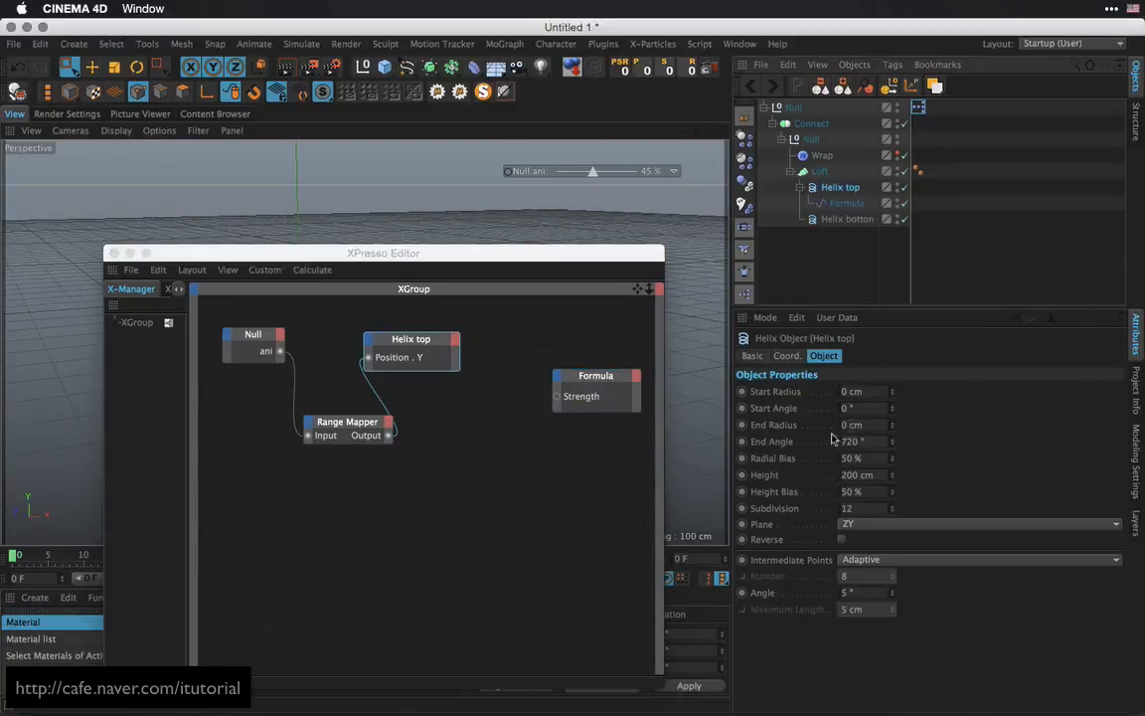
click(786, 356)
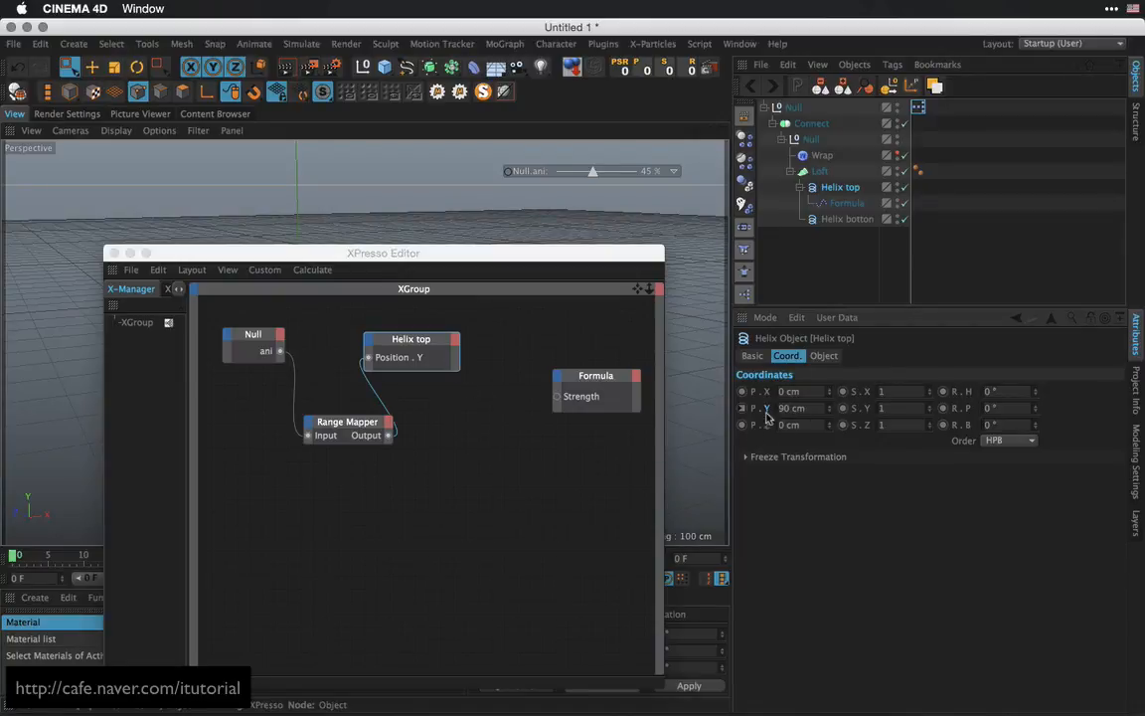
drag(766, 410, 470, 337)
click(468, 377)
Widen the XPresso Editor and move the Formula node to leave room after Helix top
drag(580, 371, 583, 421)
drag(663, 395, 792, 393)
drag(650, 419, 679, 395)
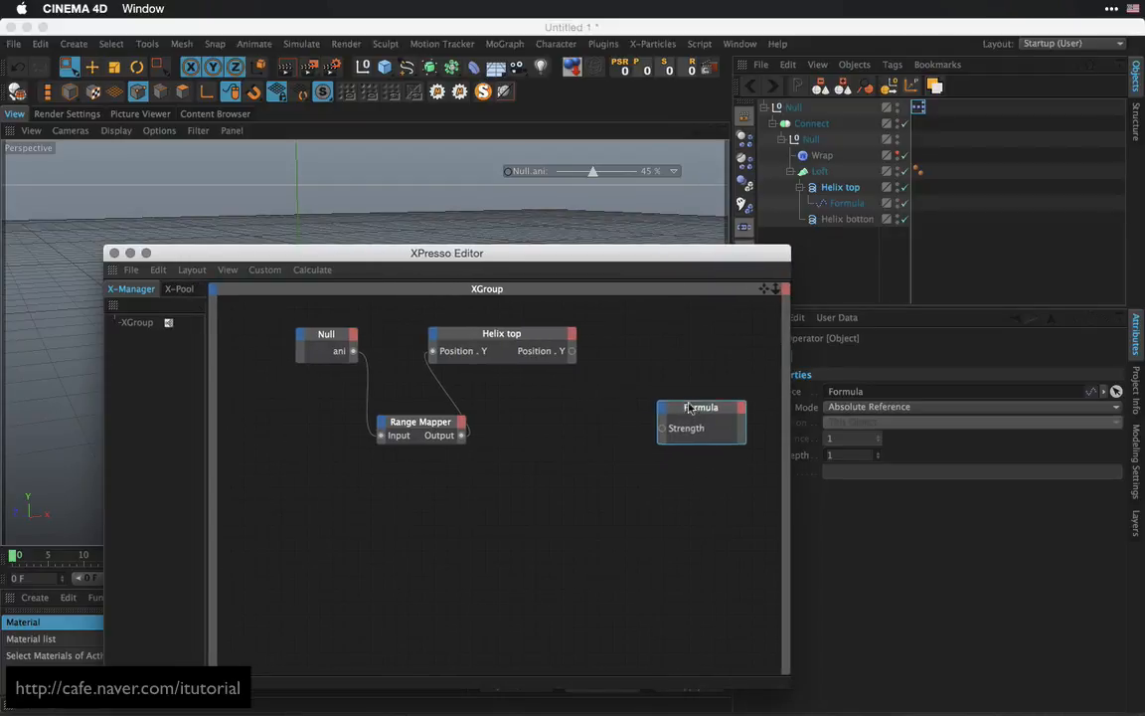
Add a second Range Mapper between Helix top and Formula and feed Helix top's Position . Y output into its input
right_click(571, 442)
mouse_move(642, 453)
mouse_move(736, 446)
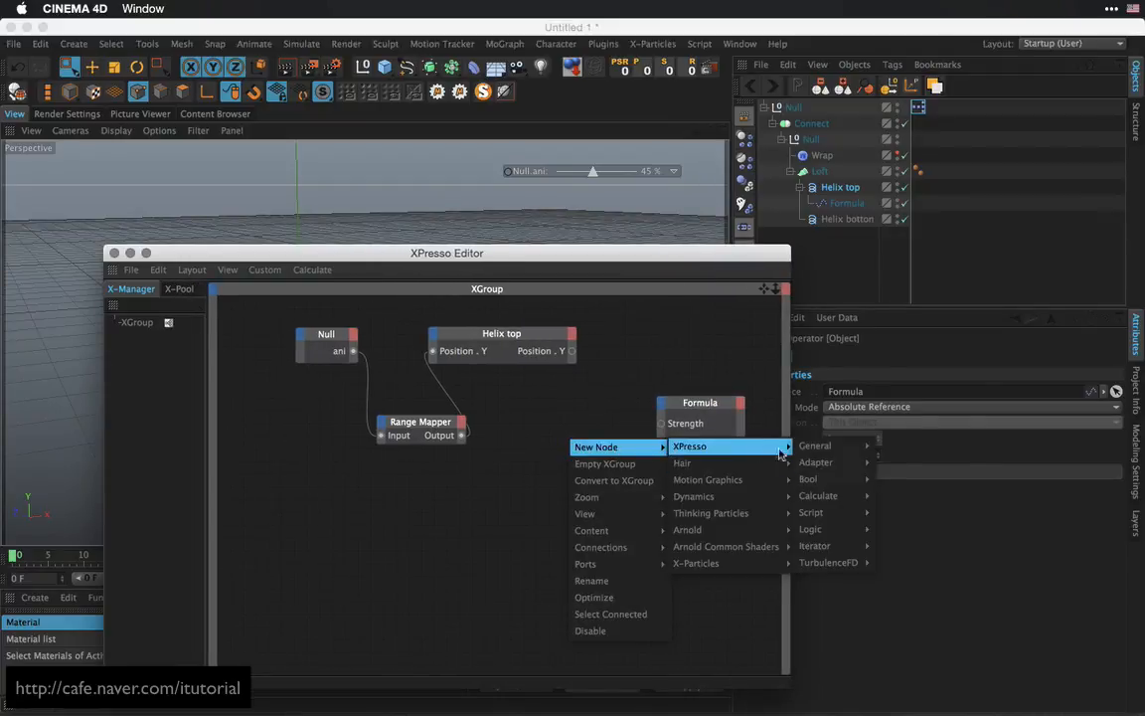
mouse_move(817, 447)
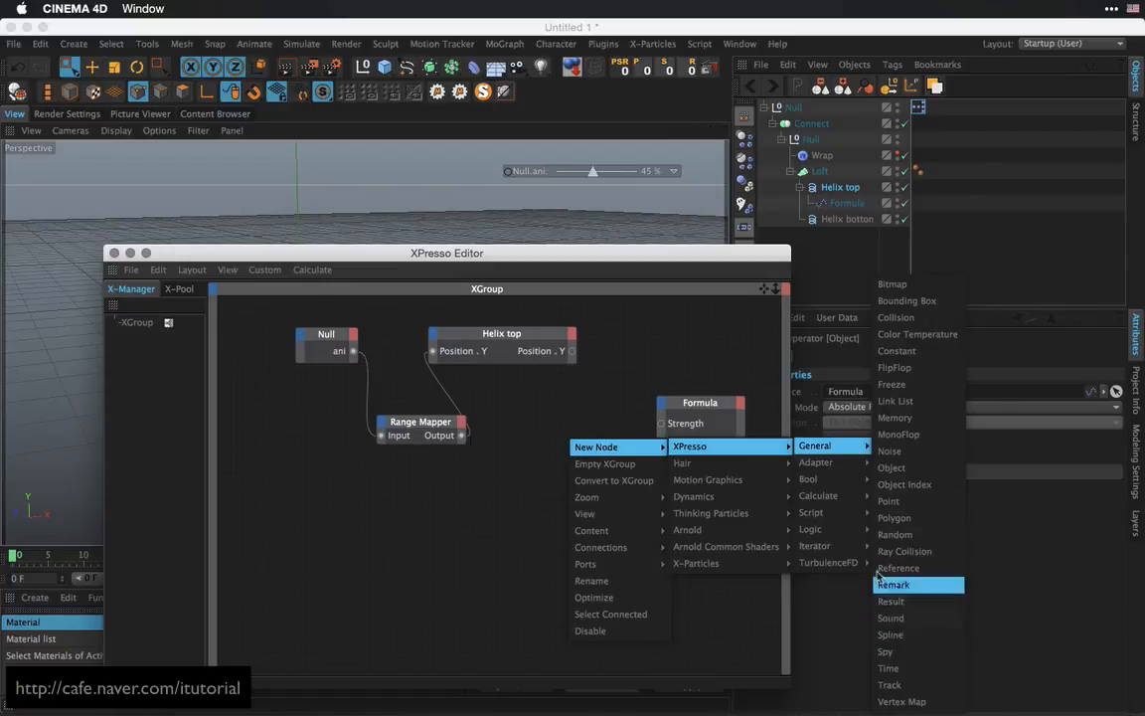
mouse_move(835, 495)
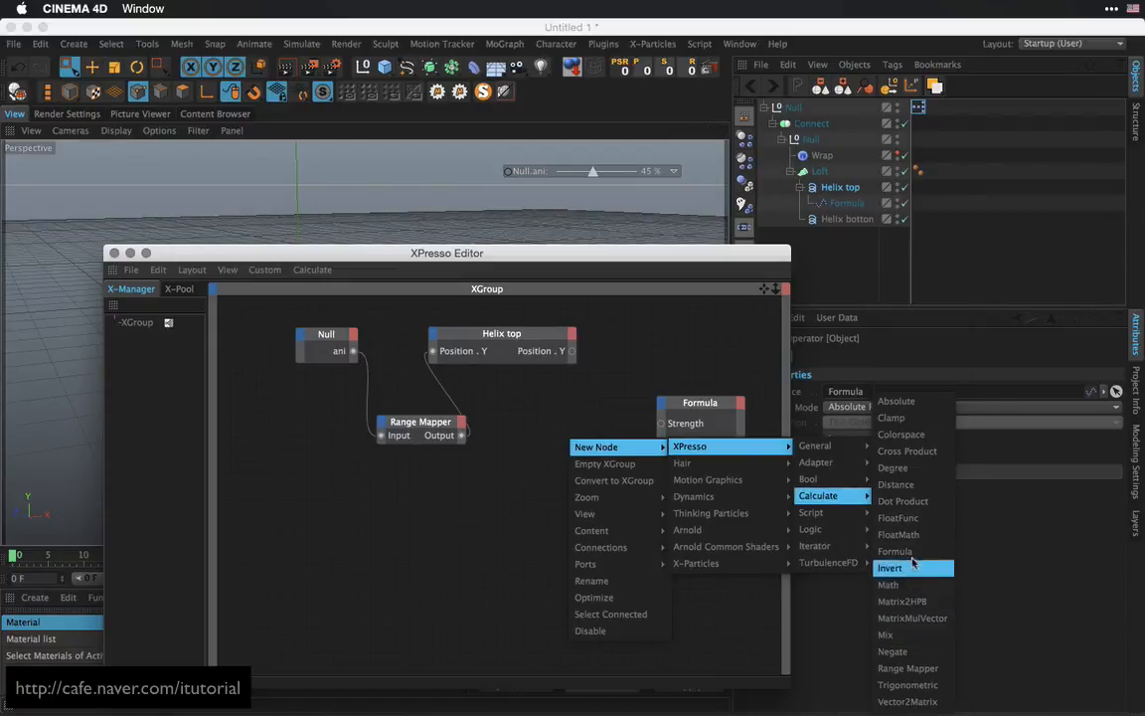
click(908, 668)
drag(570, 430, 573, 354)
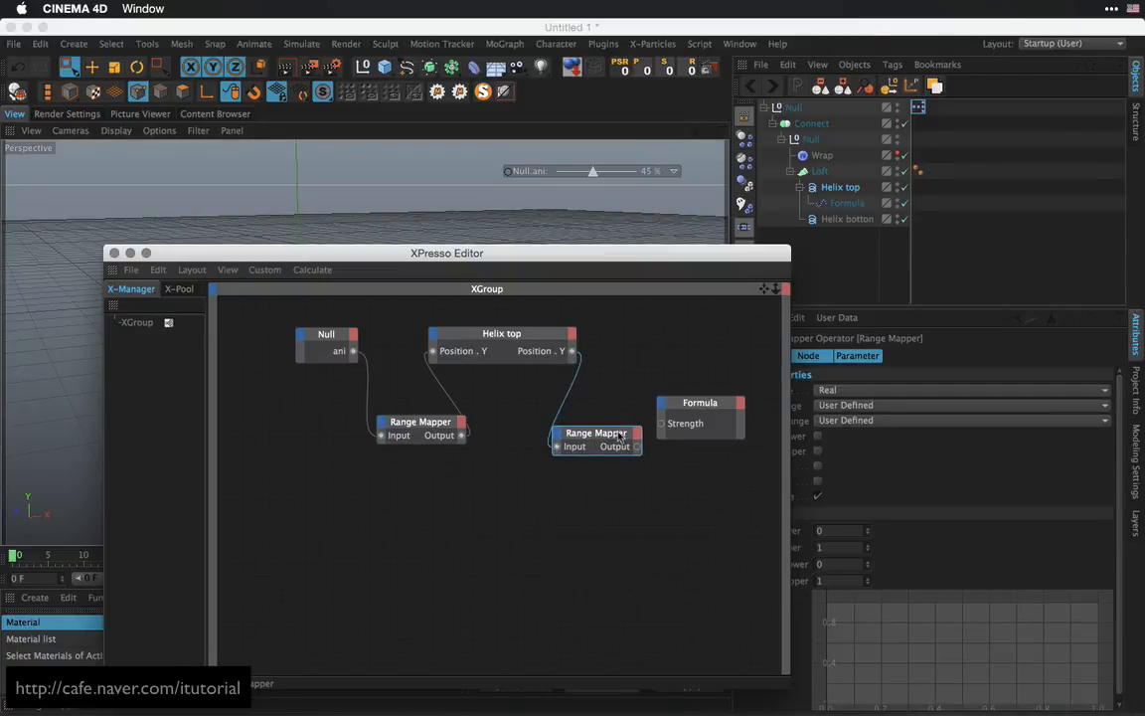
drag(608, 434, 597, 440)
Move the XPresso Editor clear of the attributes and set the second Range Mapper's output range to Percent
drag(726, 258, 649, 283)
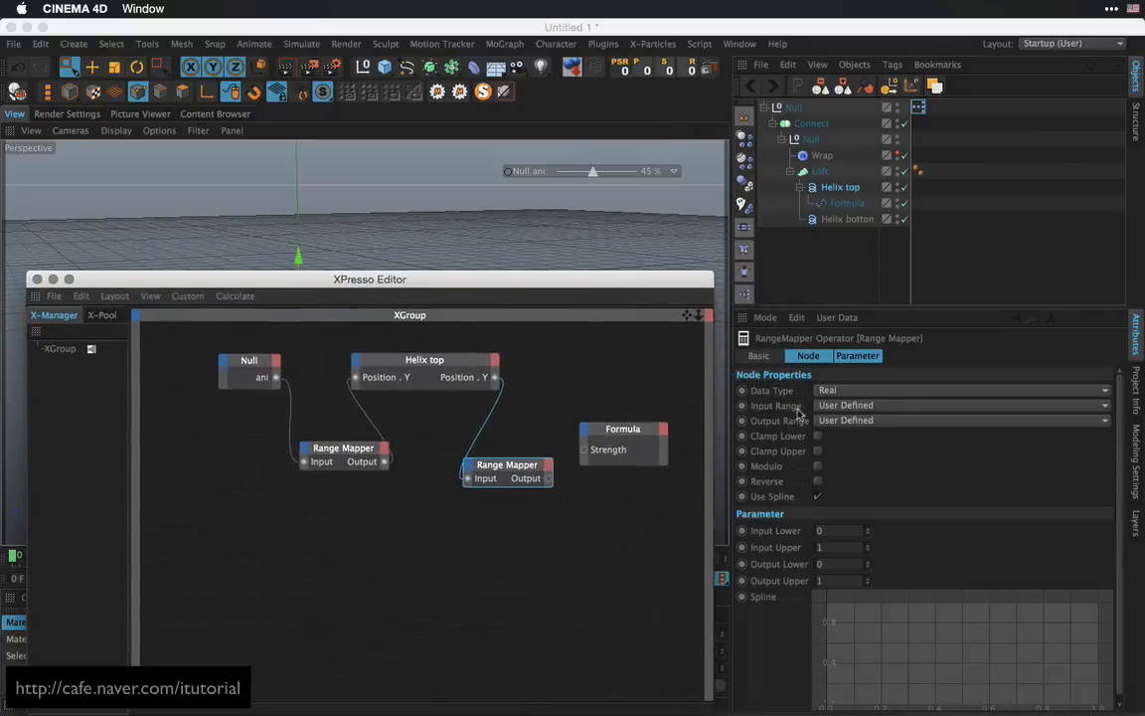
click(872, 423)
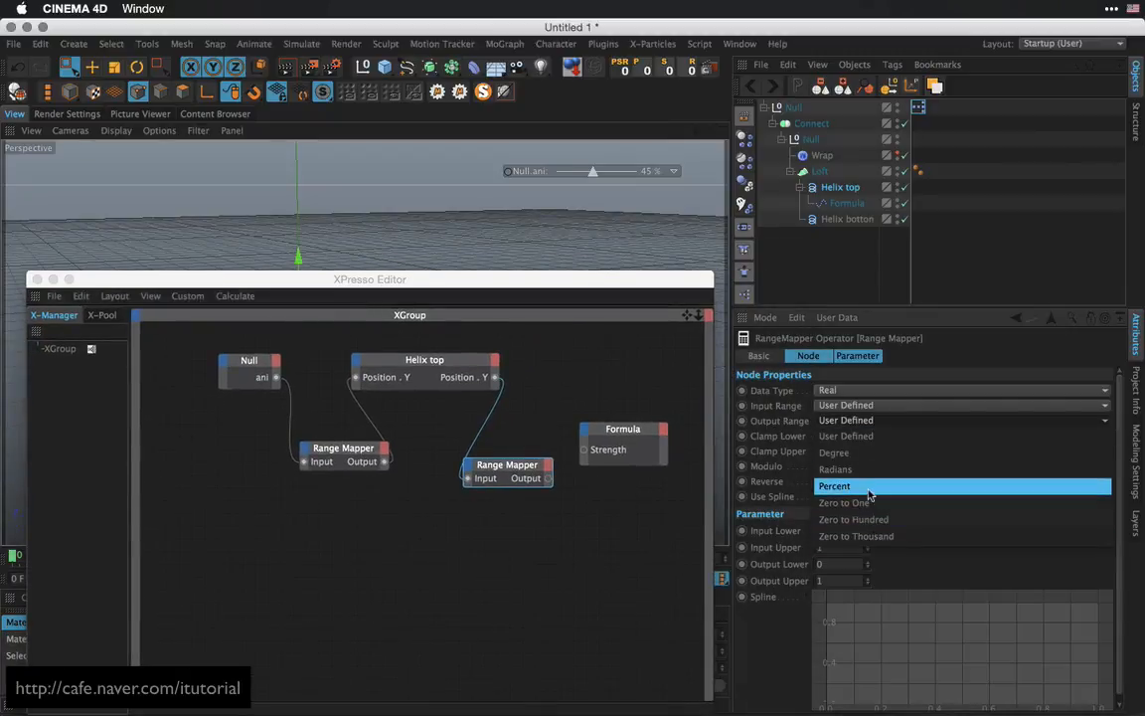
click(863, 491)
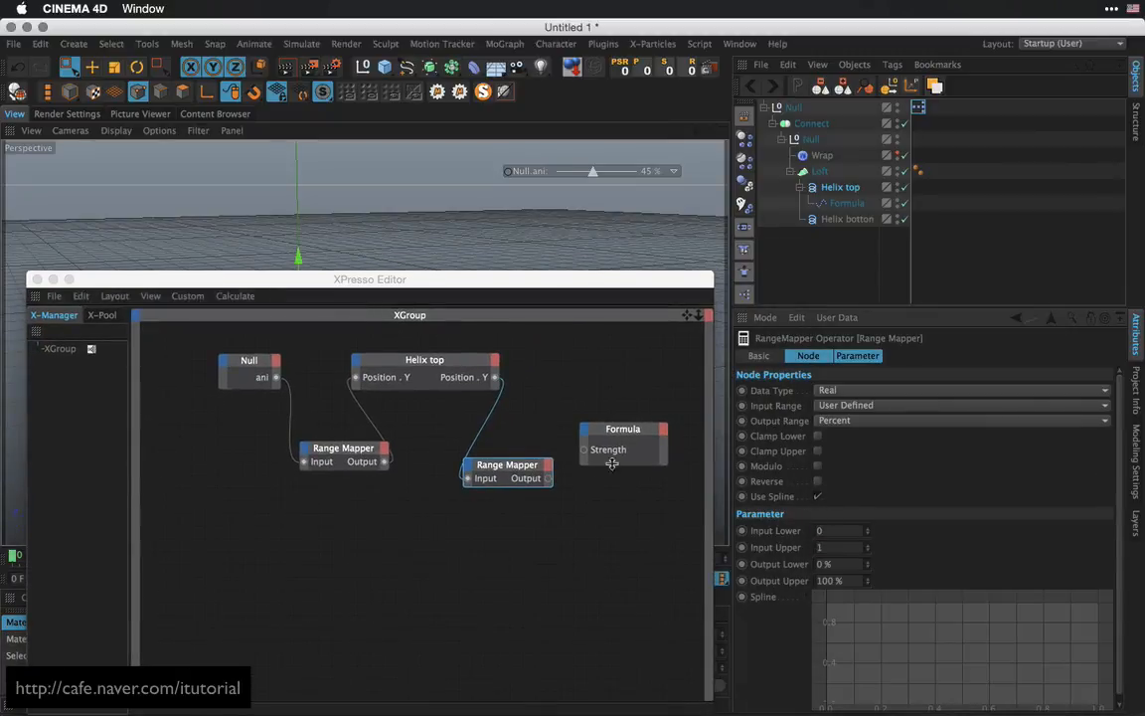
Set the second Range Mapper's Input Upper to 200 and connect its output to the Formula node's Strength input
drag(477, 464, 475, 467)
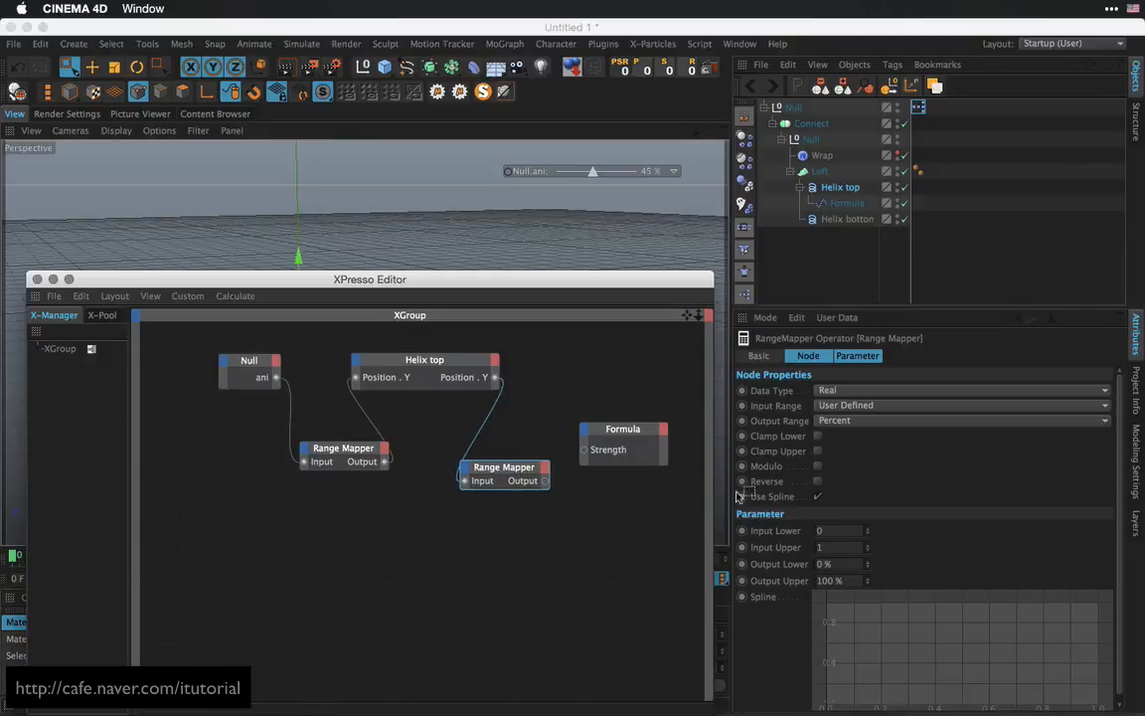
click(835, 547)
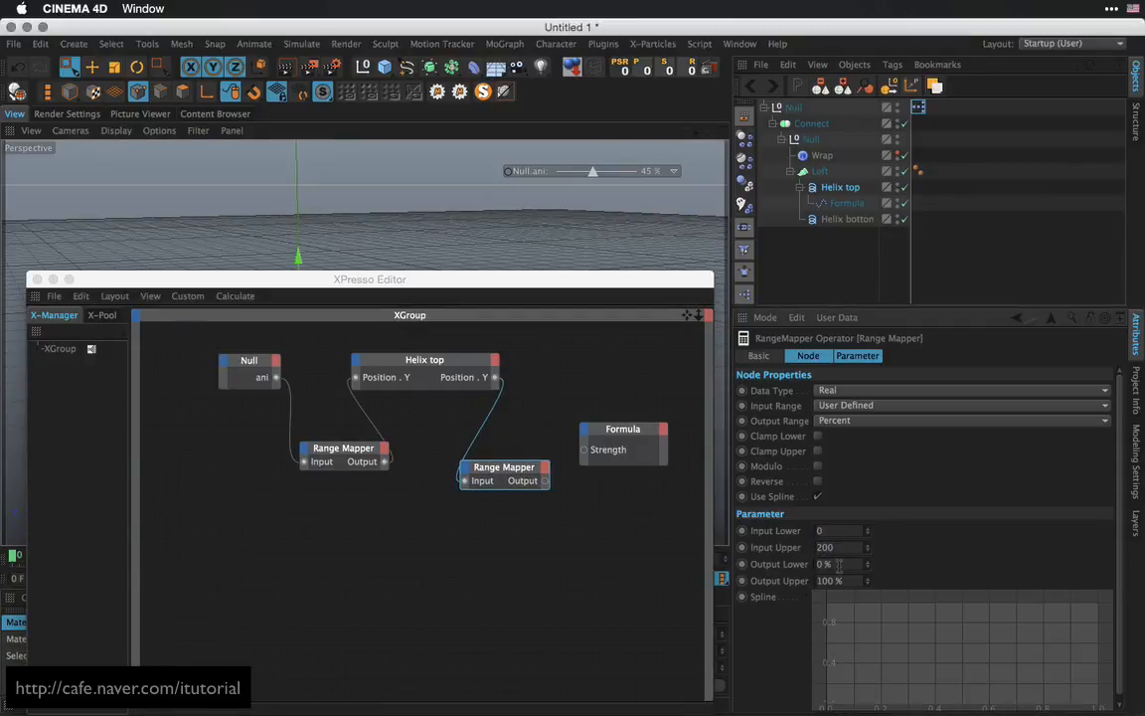
click(847, 583)
drag(842, 566, 785, 570)
text(1)
drag(592, 282, 480, 397)
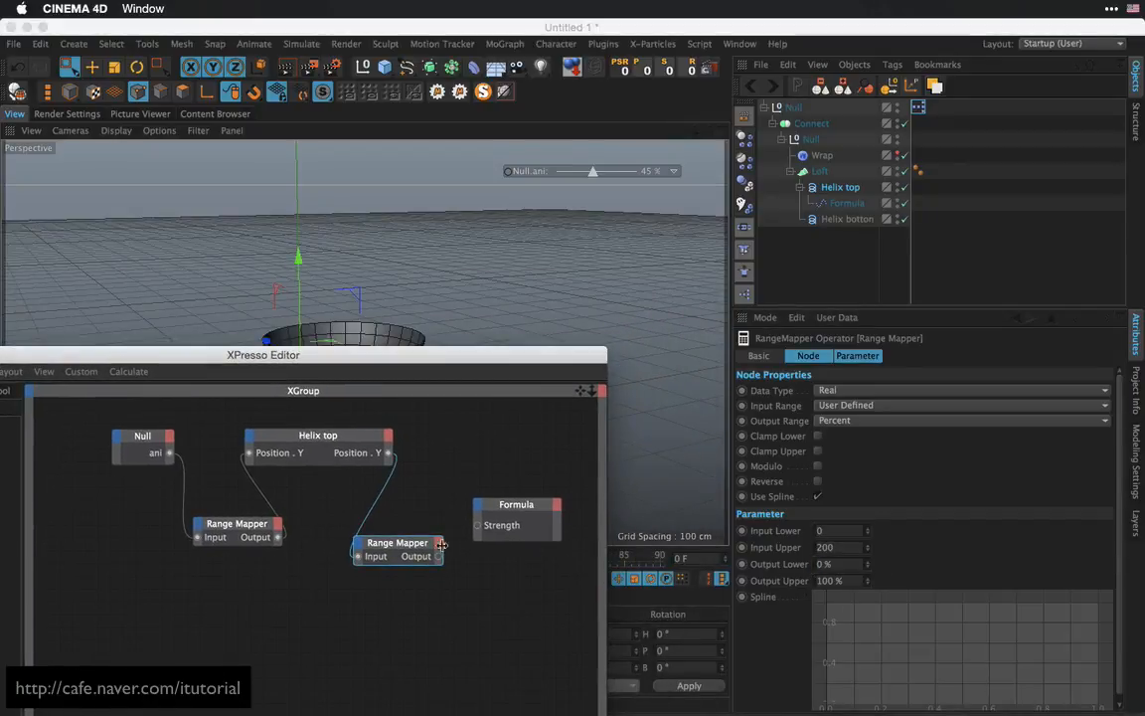
drag(440, 558, 477, 525)
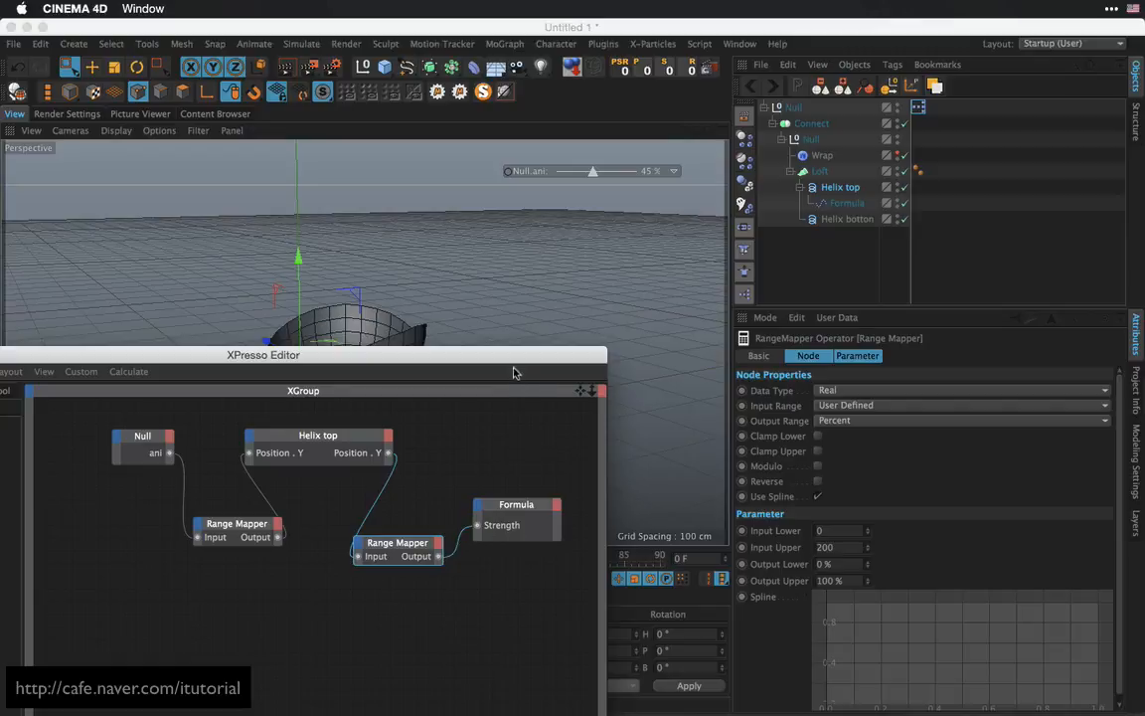
Run the ani slider back and forth between 0 and 100 % while checking the loft shape and the Formula effector's Strength
drag(510, 359, 510, 495)
alt+drag(444, 303, 497, 326)
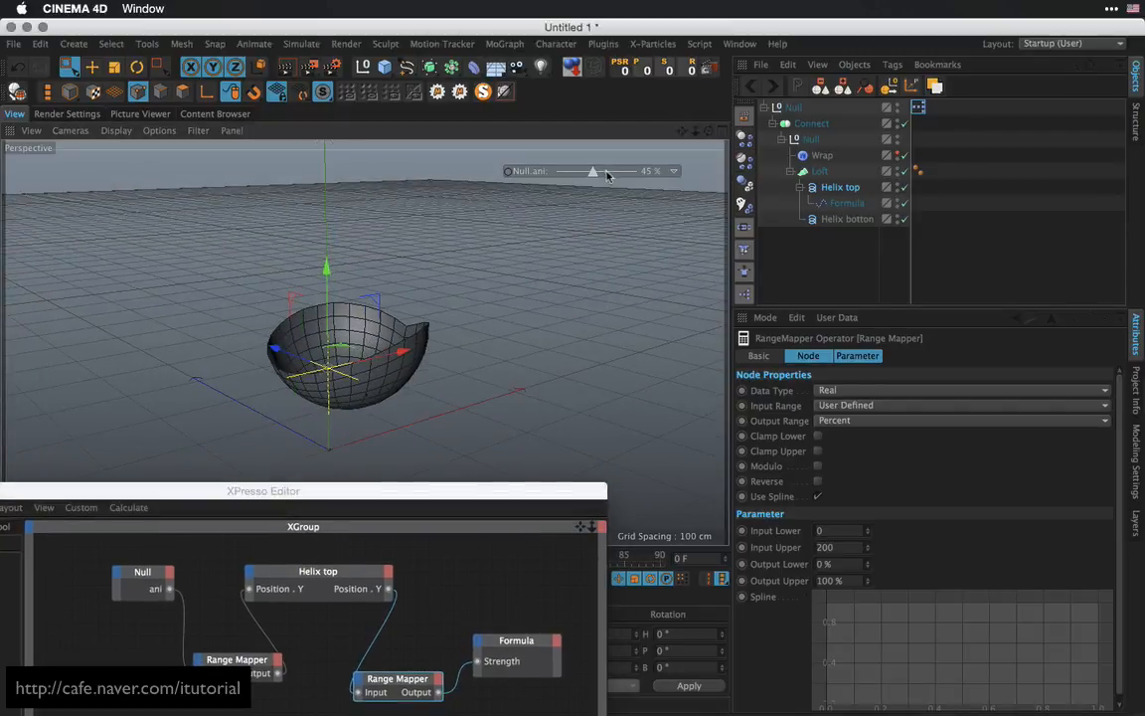
drag(609, 175, 512, 174)
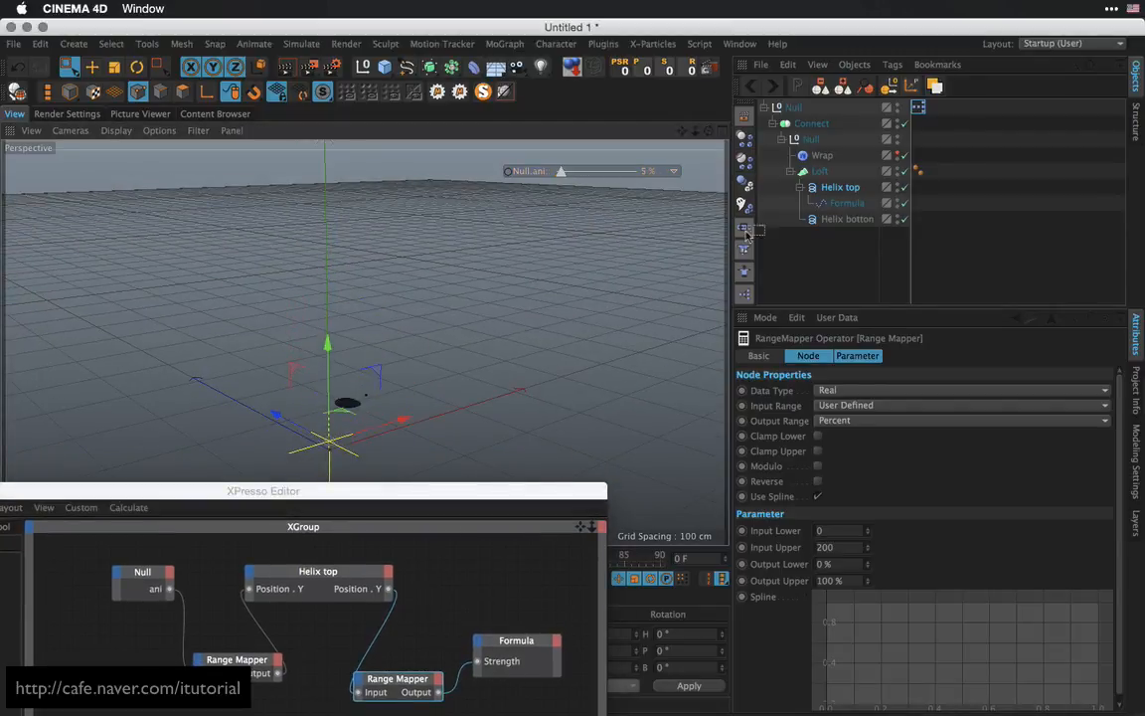
click(847, 202)
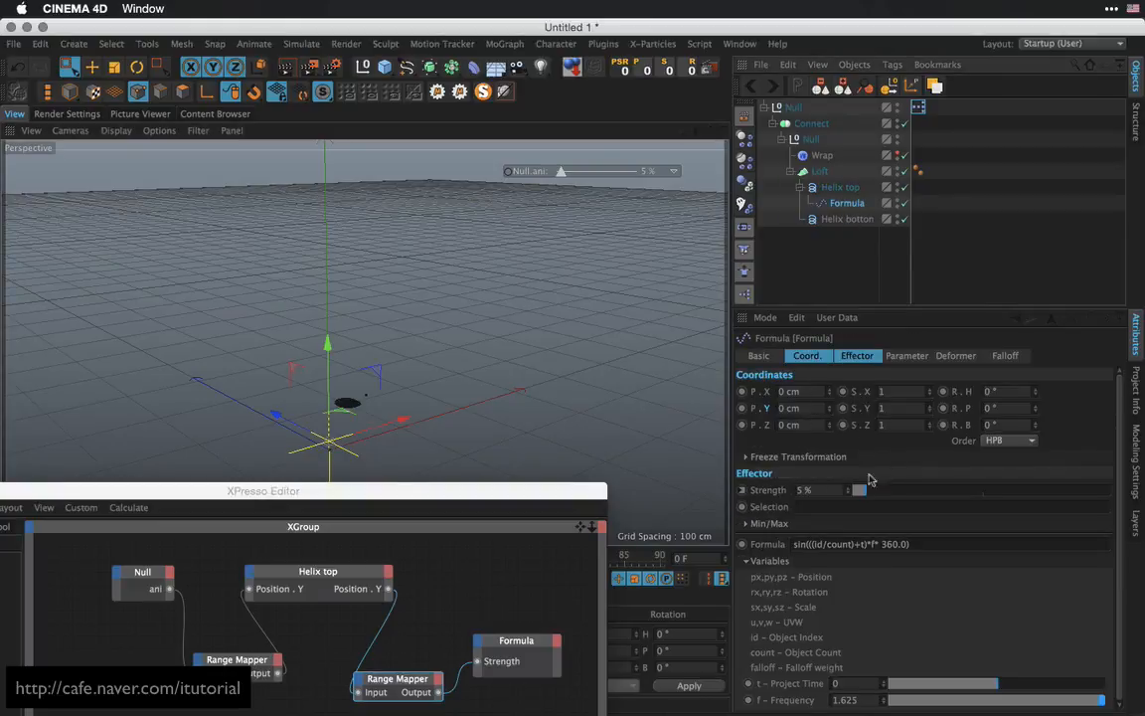
click(871, 357)
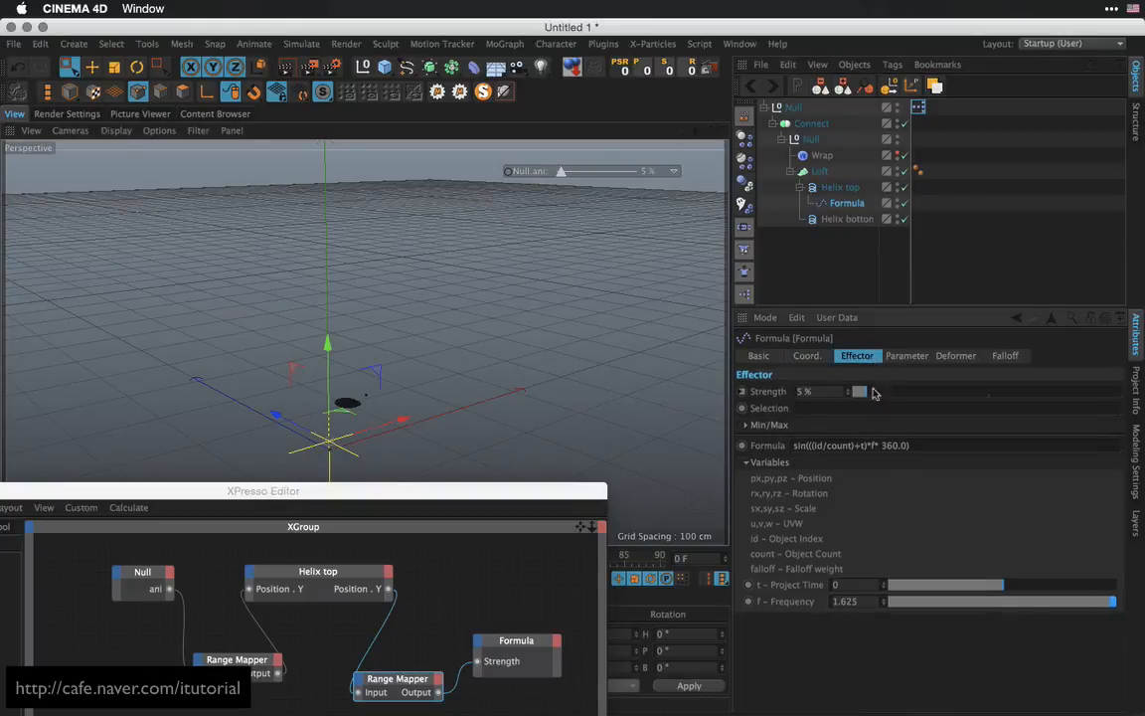
drag(561, 175, 644, 174)
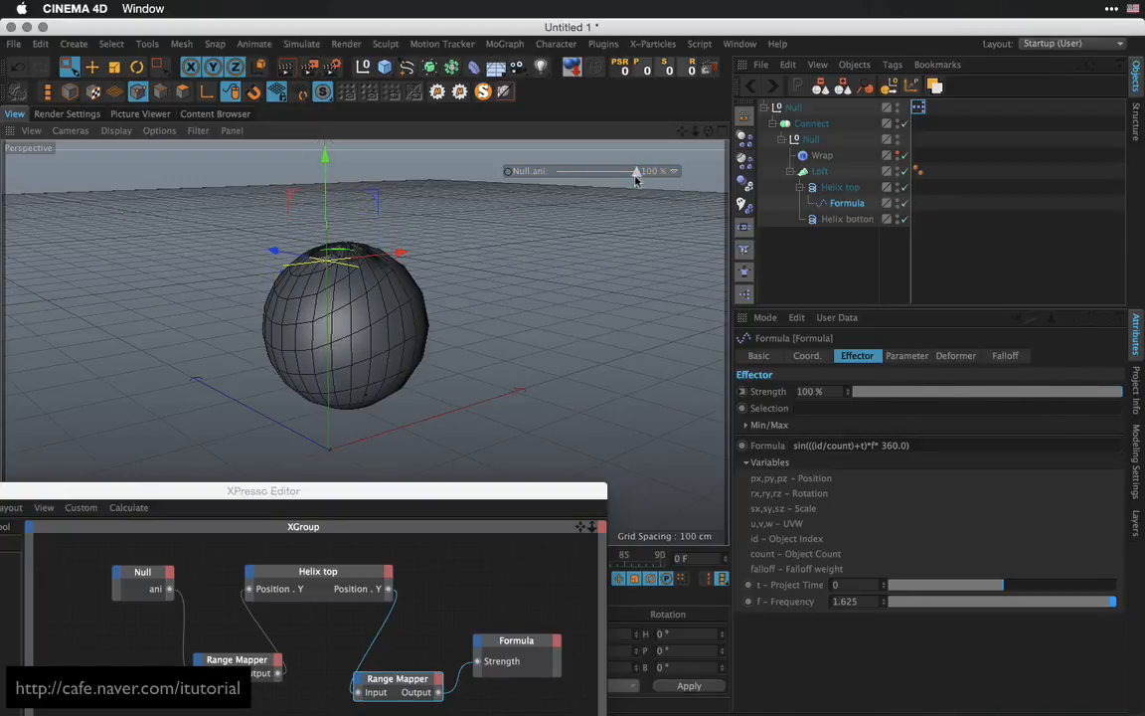
drag(636, 175, 524, 174)
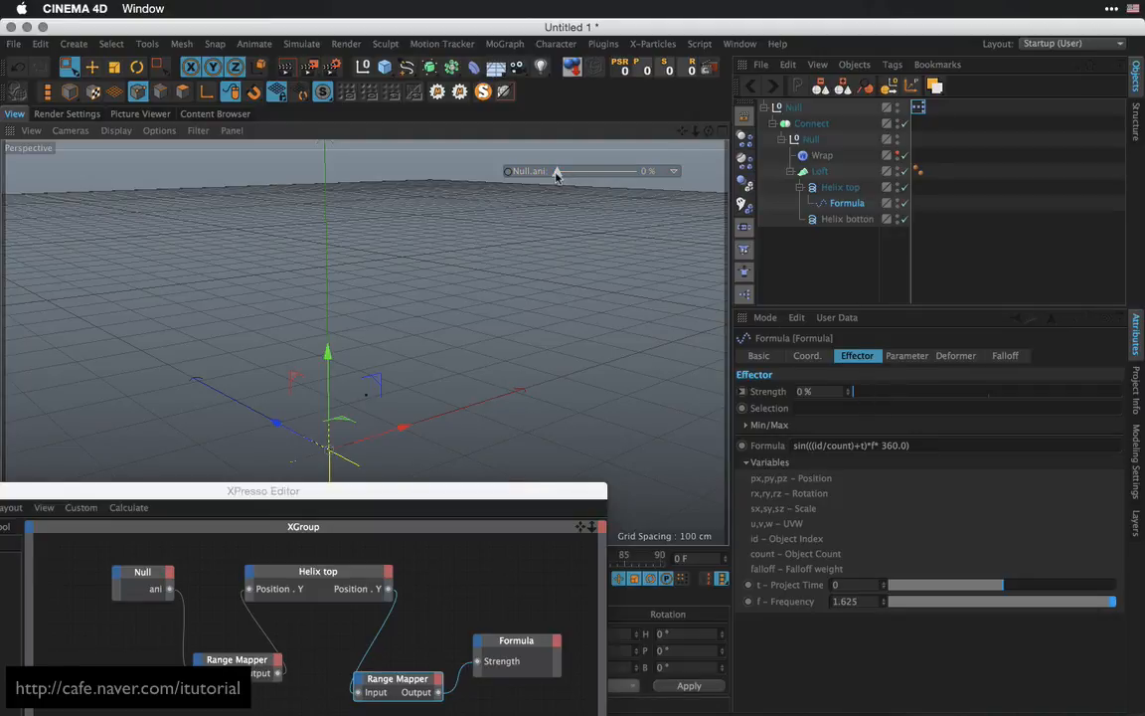
drag(557, 174, 599, 174)
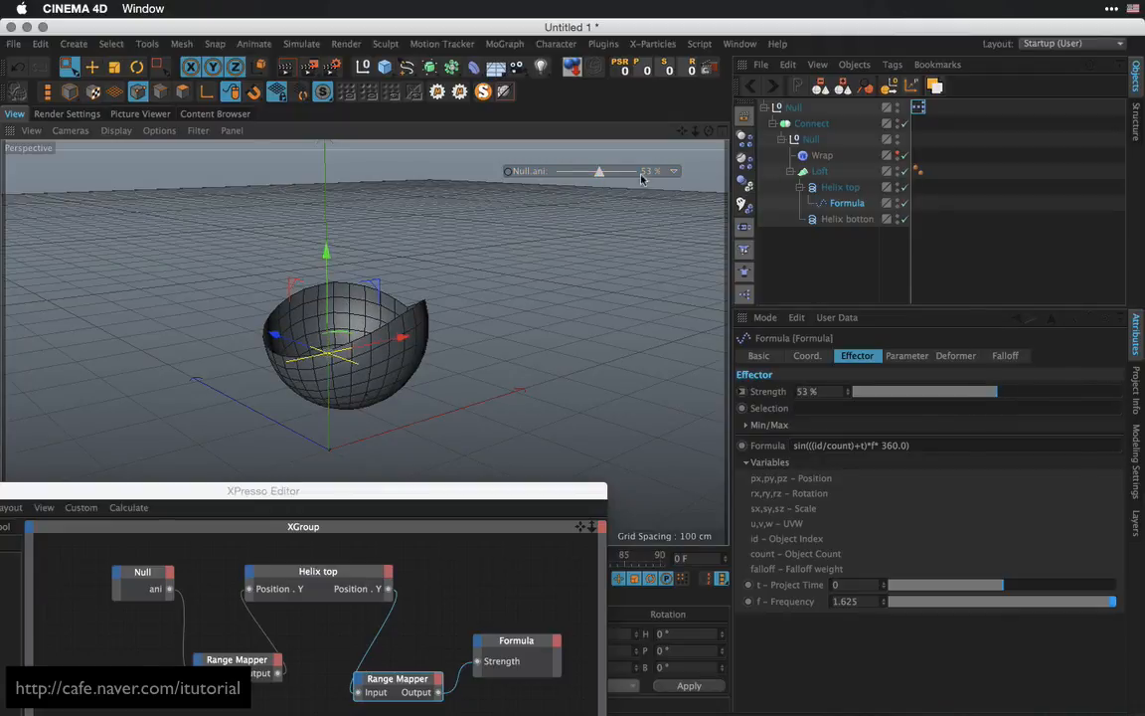
drag(599, 174, 639, 174)
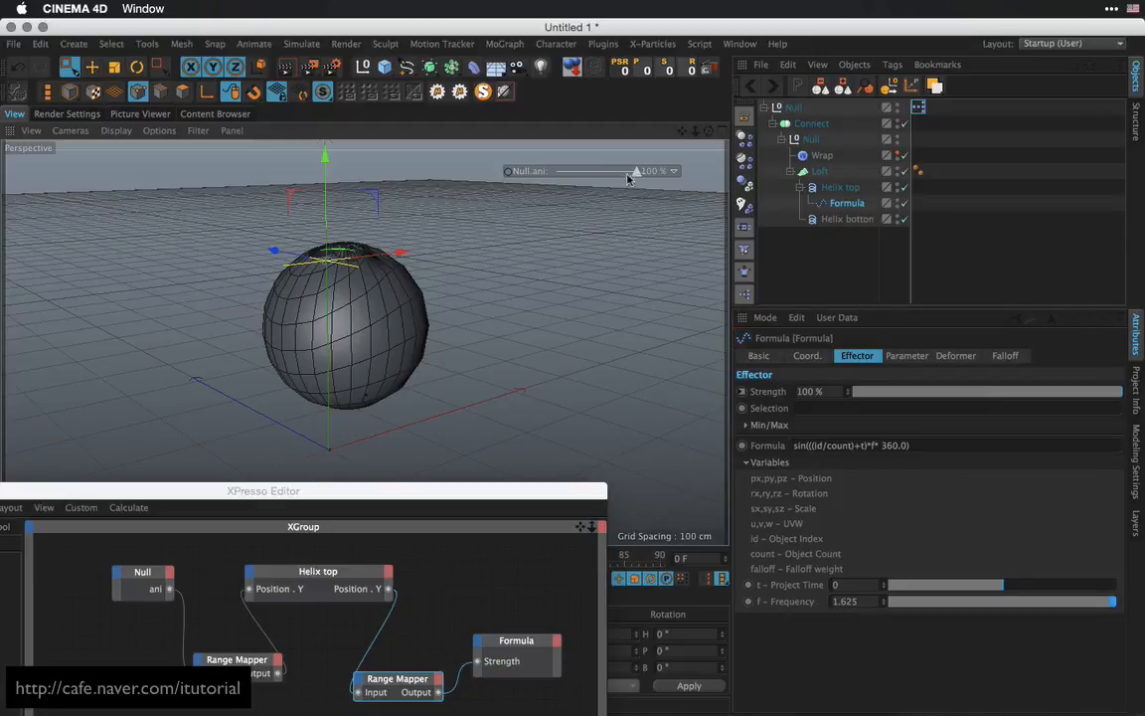
drag(631, 175, 604, 177)
Shape the second Range Mapper's spline as a bell curve, zero at both ends and peaking at 1 in the middle
drag(487, 488, 475, 355)
click(512, 389)
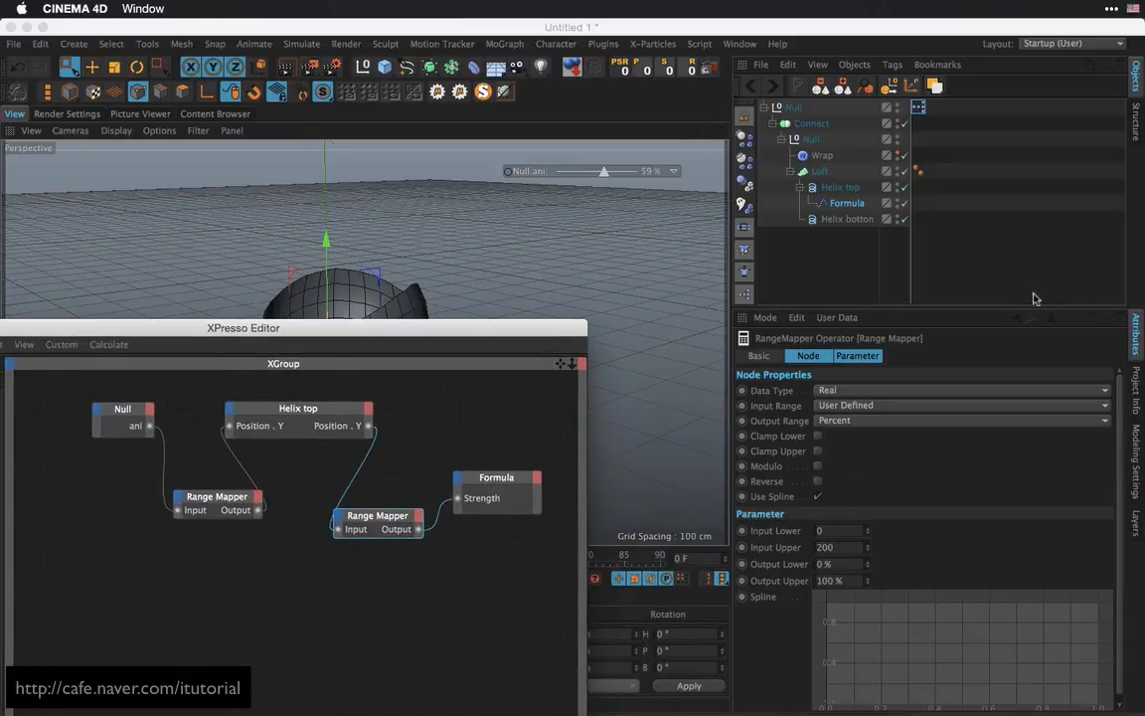
drag(1021, 311, 1021, 254)
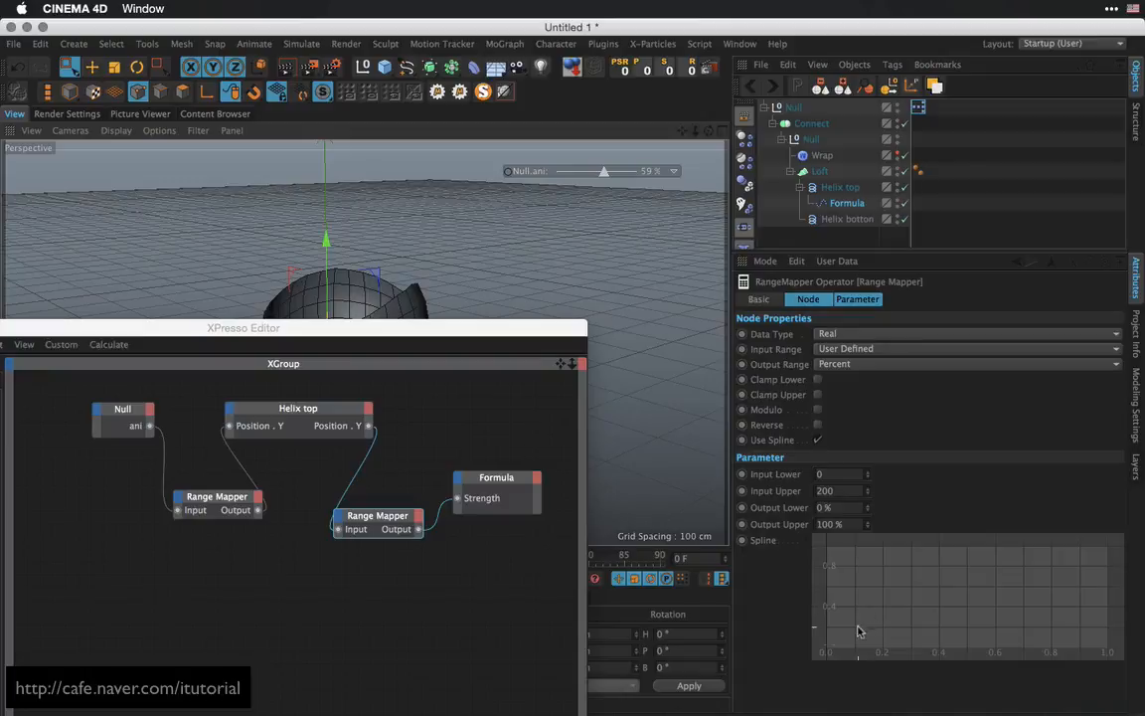
ctrl+click(823, 650)
ctrl+click(1057, 603)
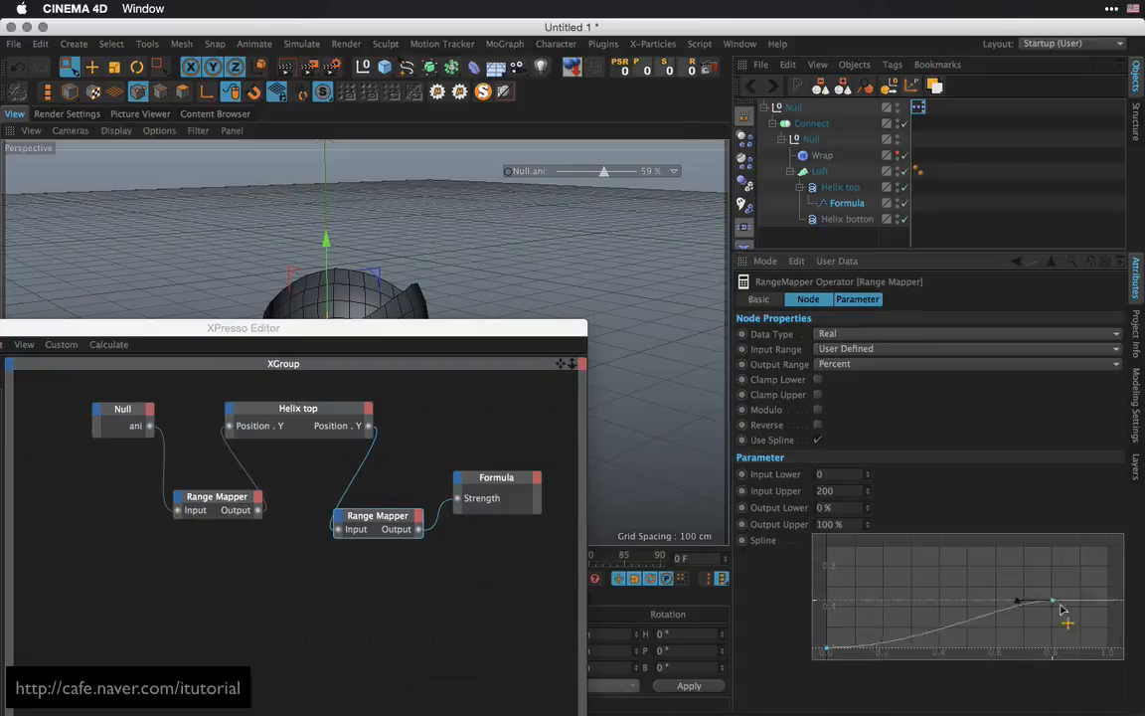
drag(1061, 608, 1125, 671)
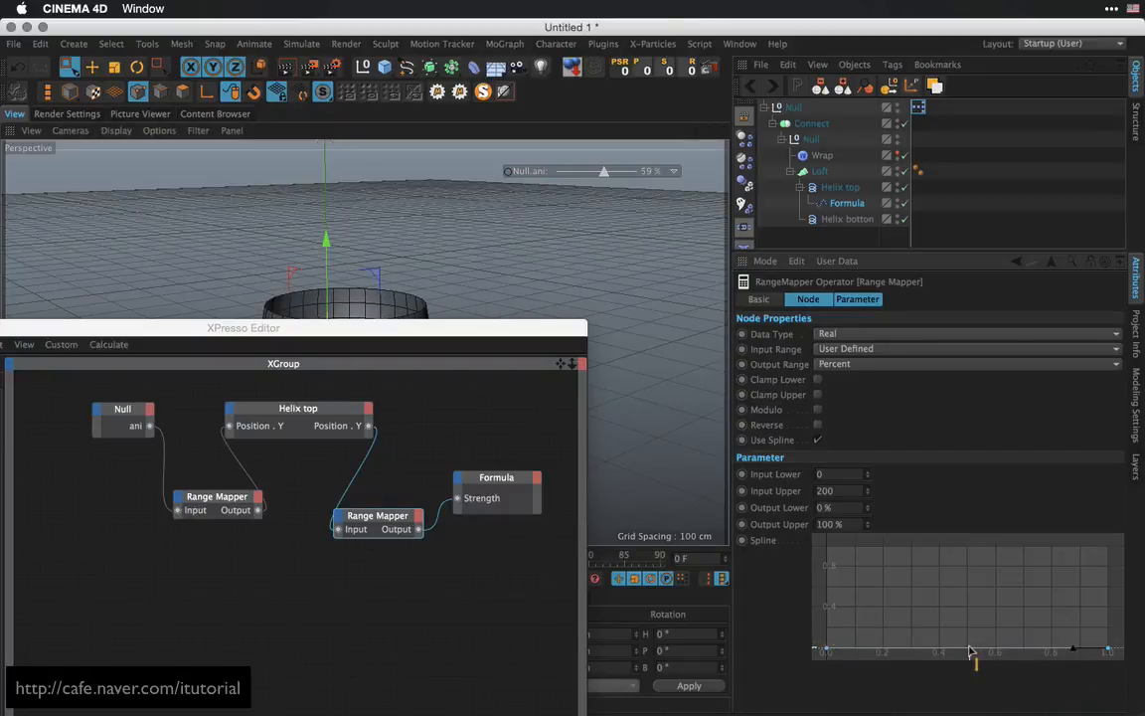
drag(970, 650, 968, 547)
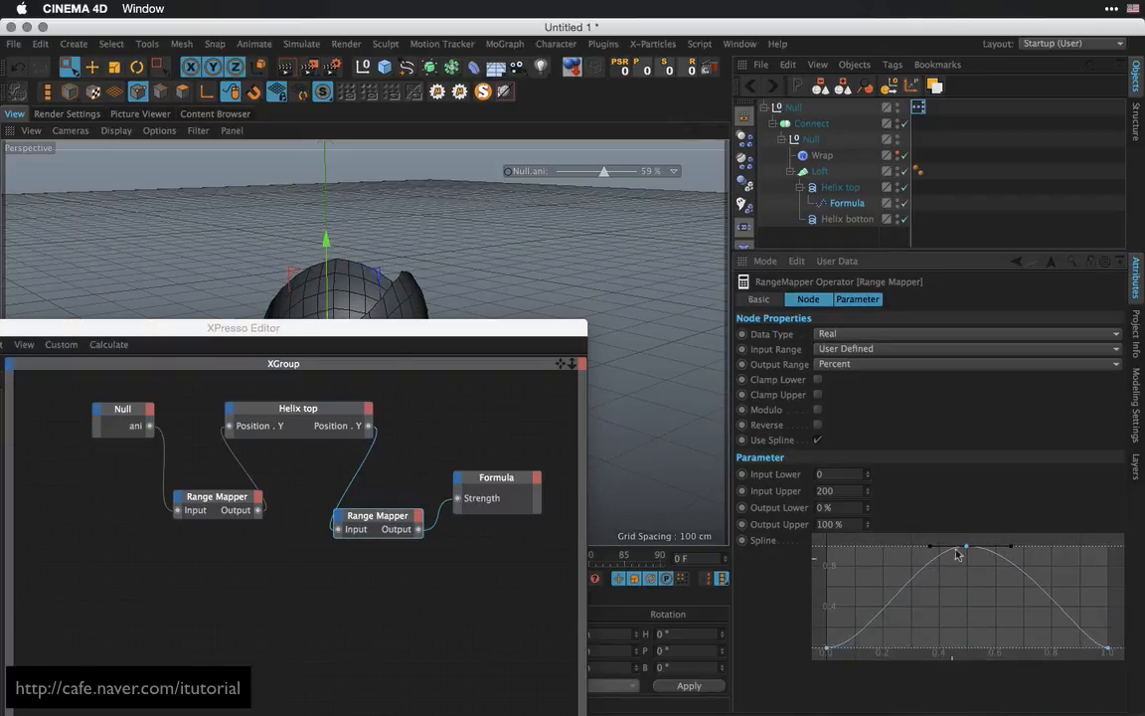
Test the new curve by running the ani slider up to 100 % and back to 3 % with the Formula effector's Strength shown
drag(531, 330, 533, 396)
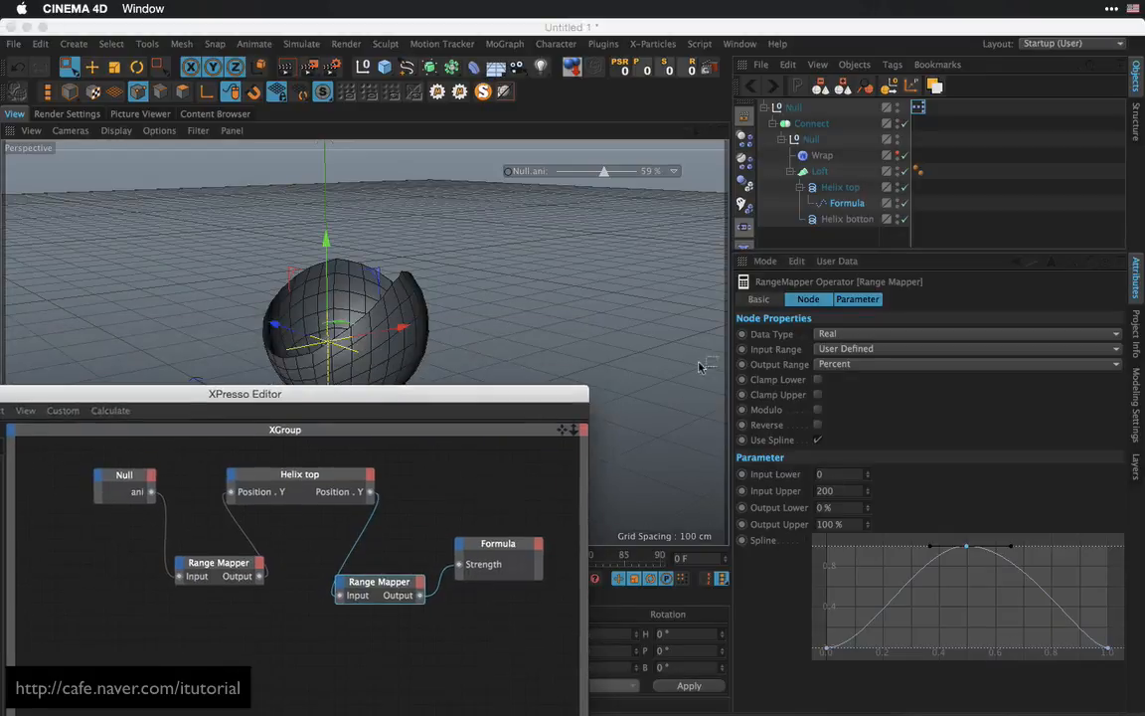
click(850, 205)
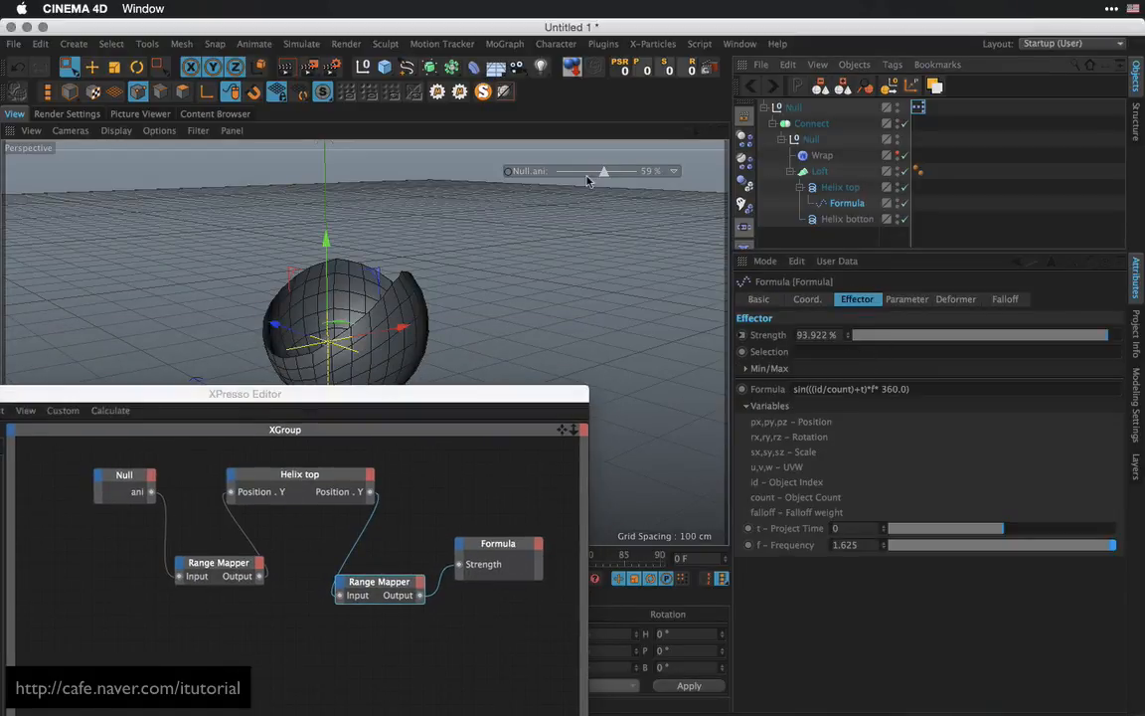
drag(588, 180, 648, 176)
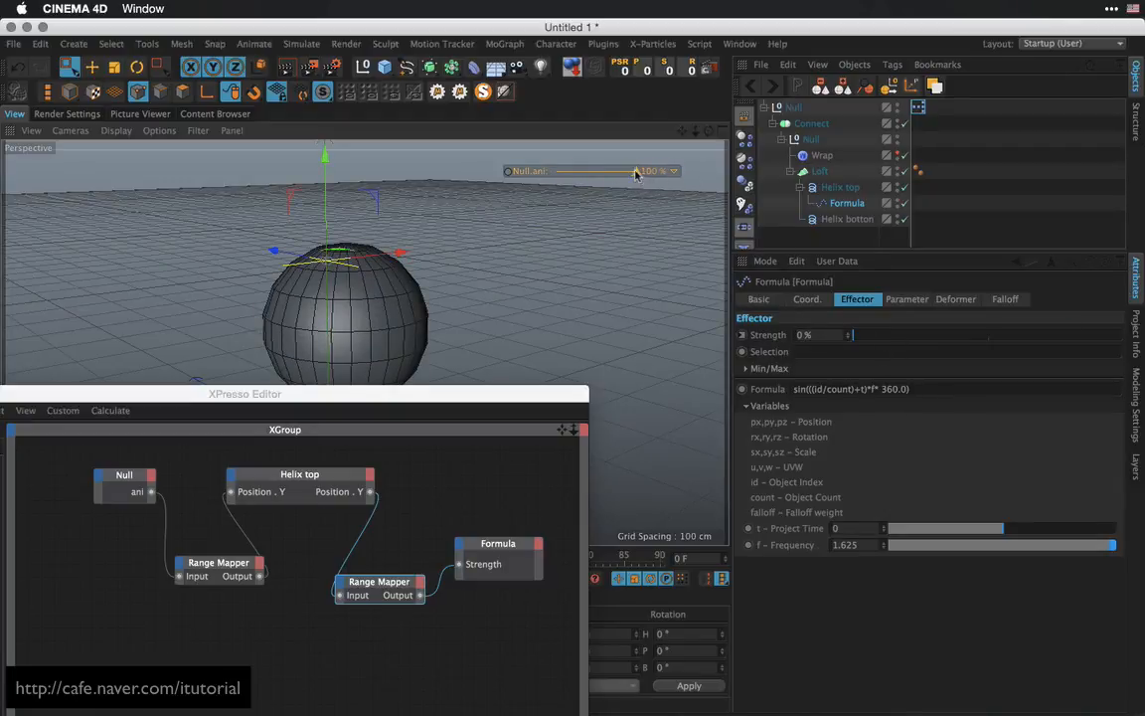
drag(636, 173, 559, 173)
Move the XPresso Editor into reach and close it
drag(263, 394, 334, 459)
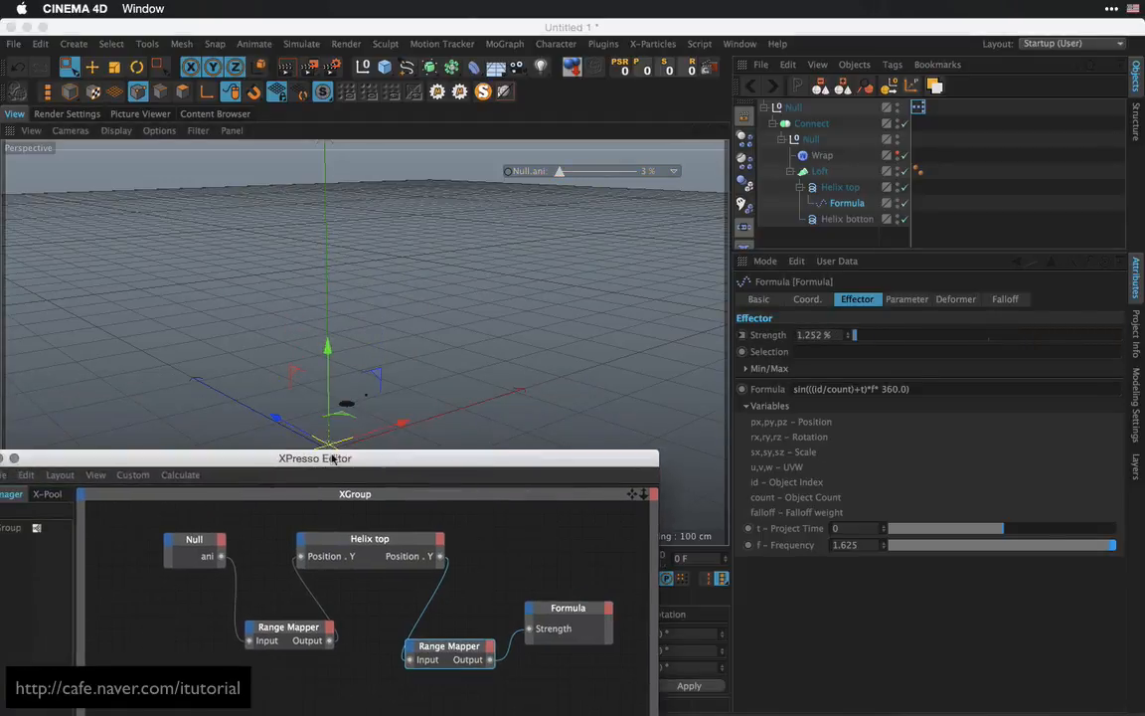
drag(68, 459, 198, 436)
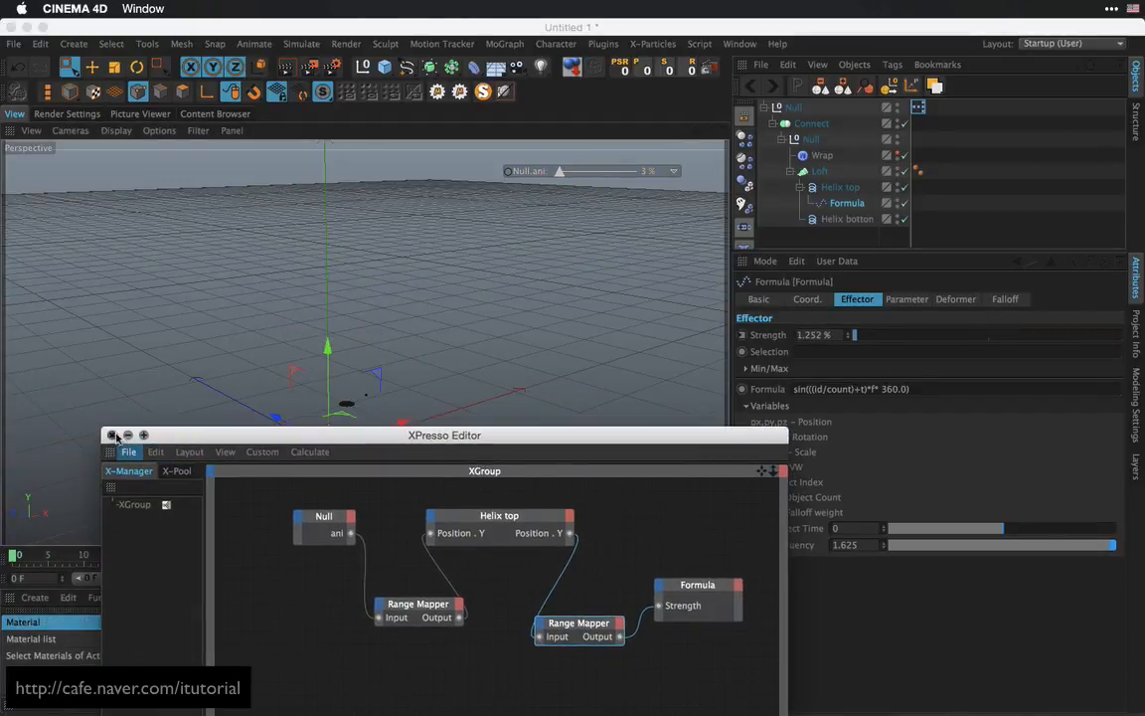
click(112, 435)
Run the ani slider to 100 % and back to 45 %, examining the opening surface from several angles
drag(560, 172, 637, 173)
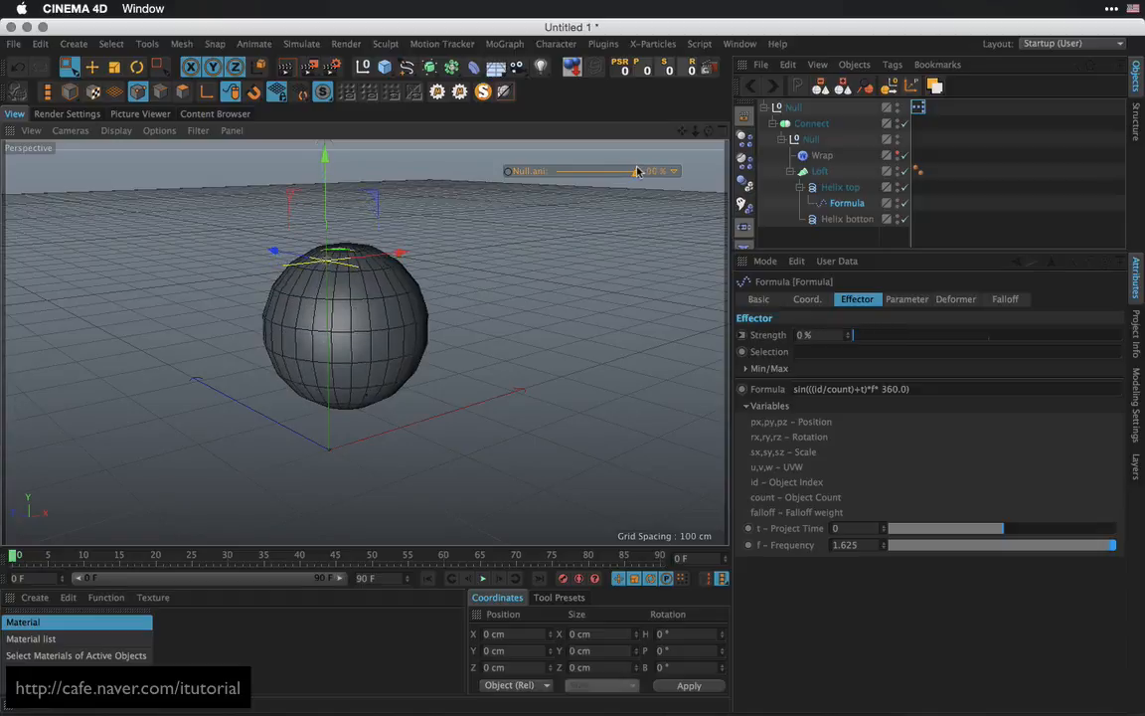
alt+drag(508, 292, 576, 236)
mouse_move(573, 171)
mouse_down()
mouse_move(558, 172)
mouse_move(616, 173)
mouse_move(591, 173)
mouse_up()
alt+drag(595, 247, 499, 313)
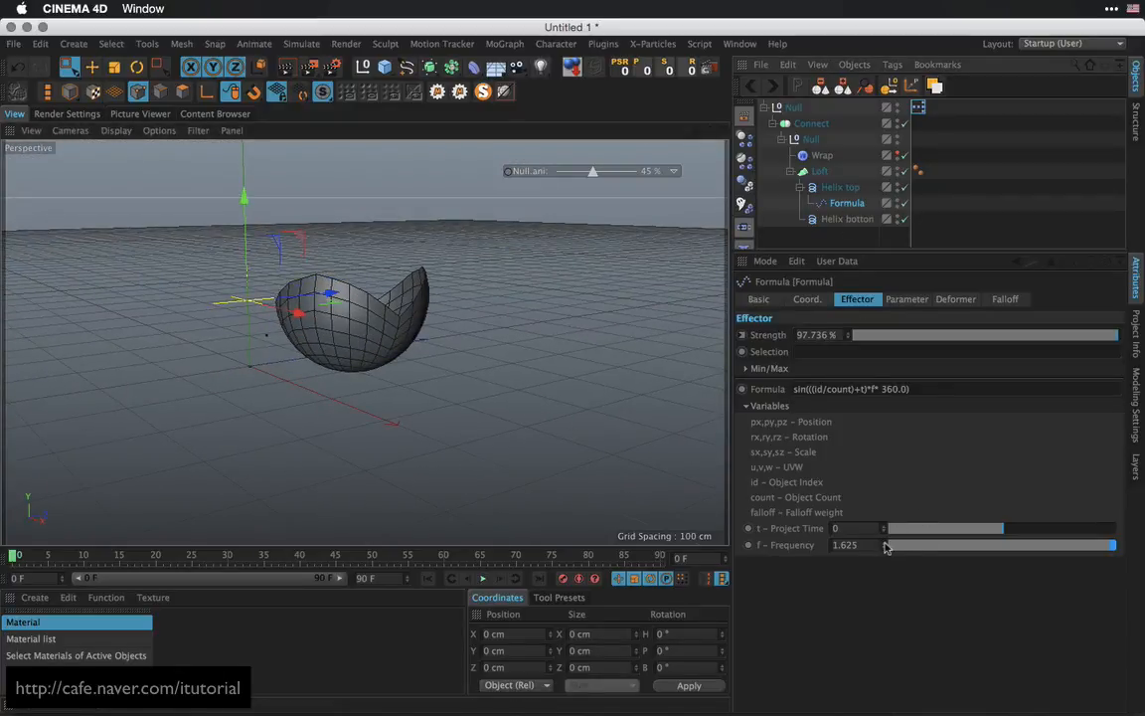
Set the Formula effector's Frequency to 3.255 and the ani slider to 58 %, inspecting the wavy rim up close
drag(884, 547, 885, 543)
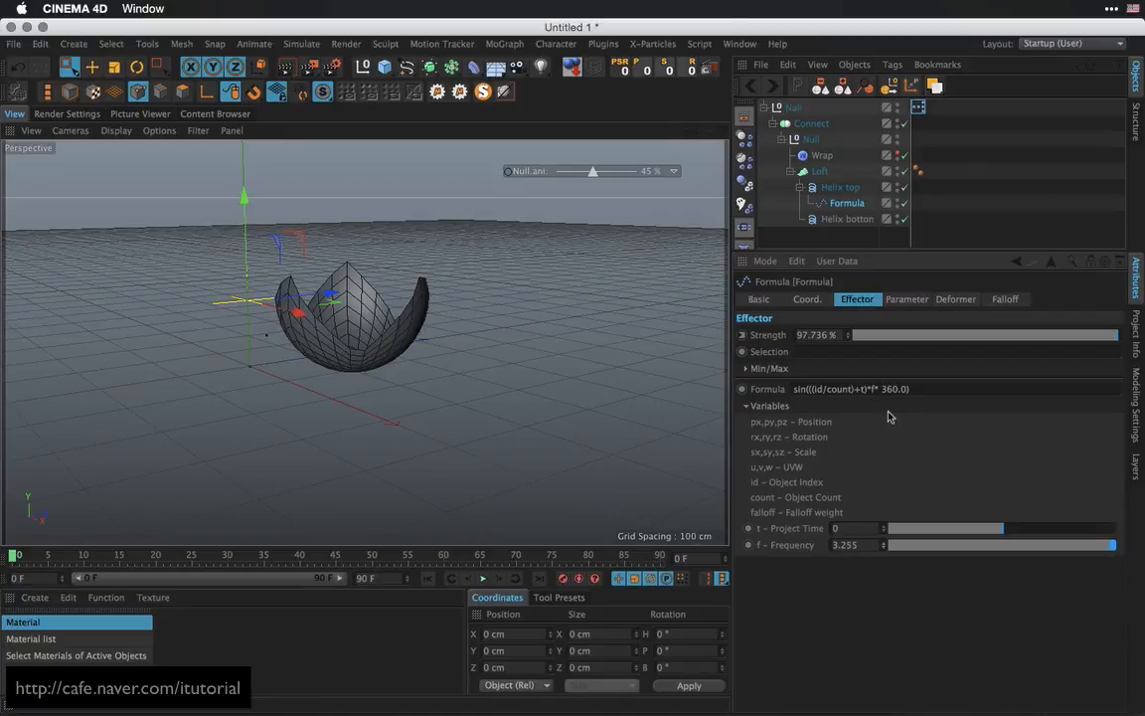
alt+drag(467, 337, 404, 325)
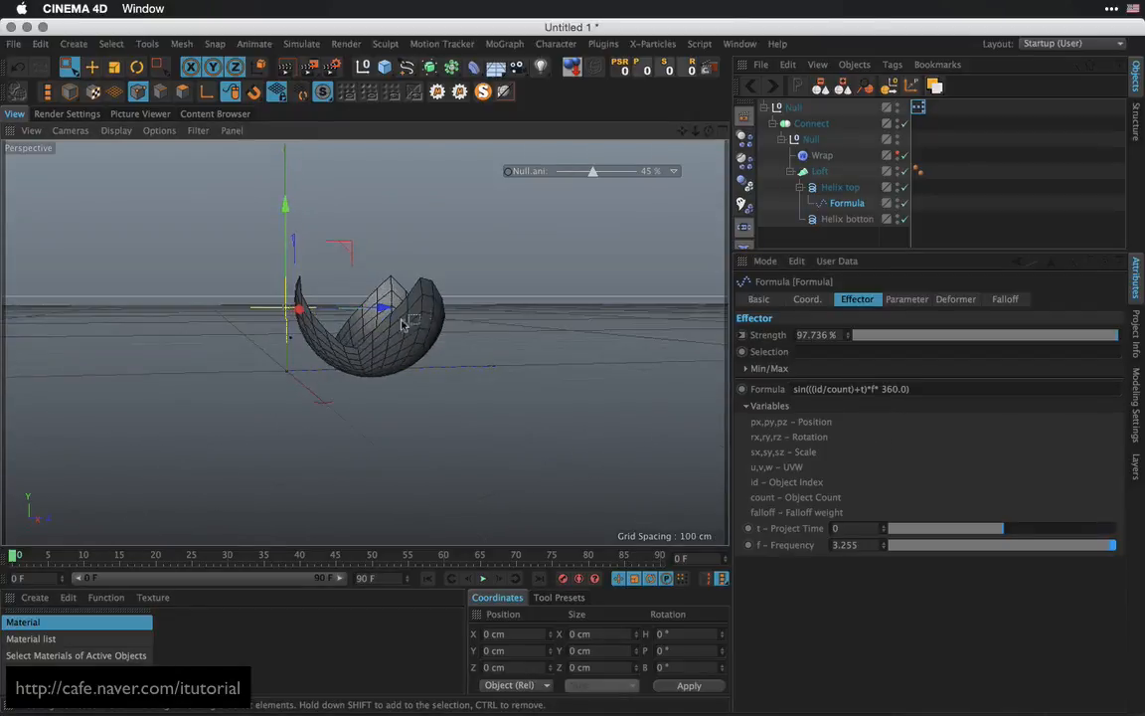
alt+right_drag(403, 325, 512, 298)
alt+middle_drag(403, 364, 427, 338)
alt+drag(428, 338, 564, 360)
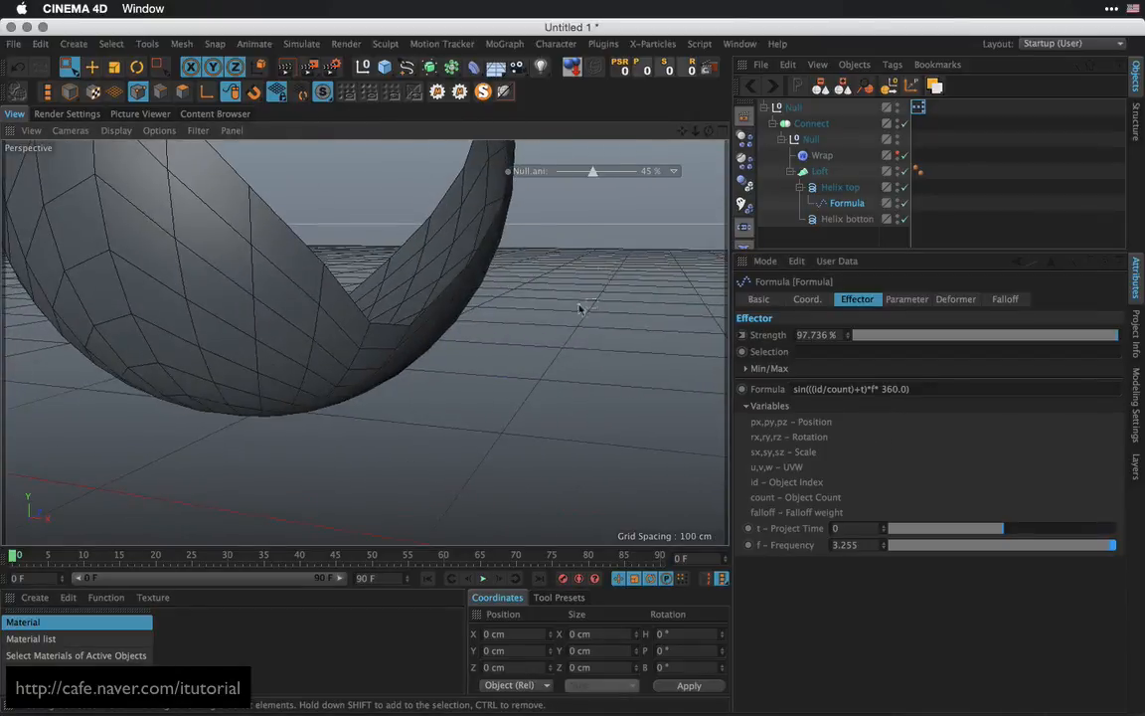
alt+middle_drag(564, 246, 580, 299)
alt+right_drag(577, 299, 525, 283)
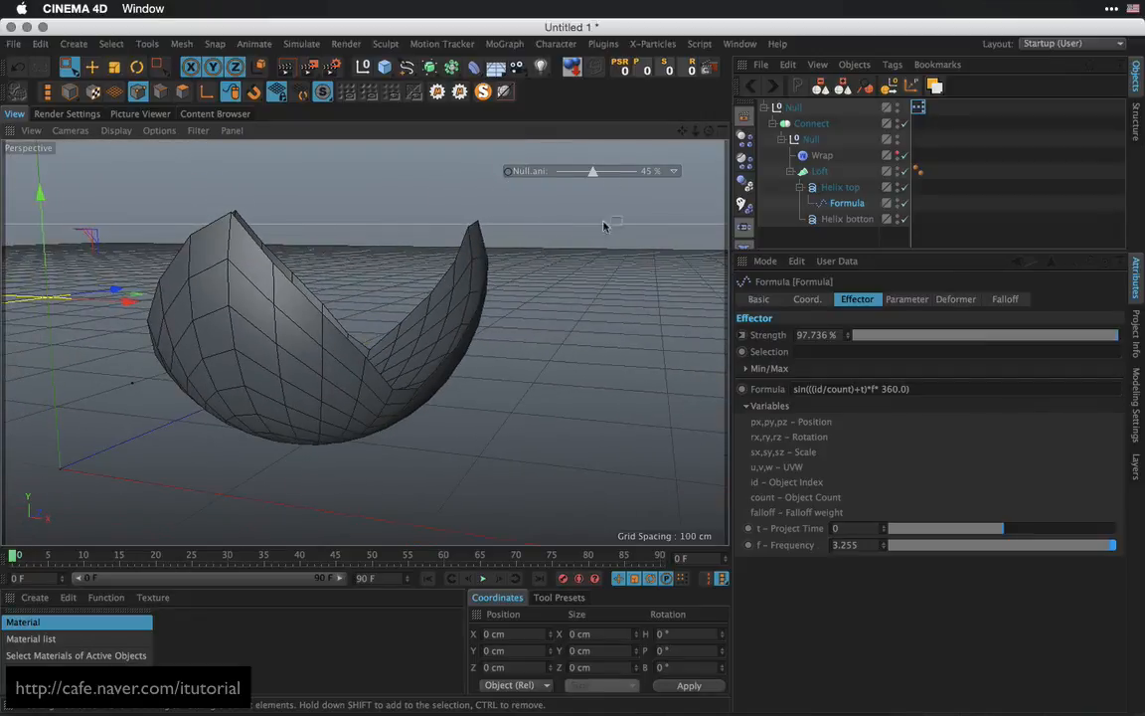
drag(594, 176, 602, 176)
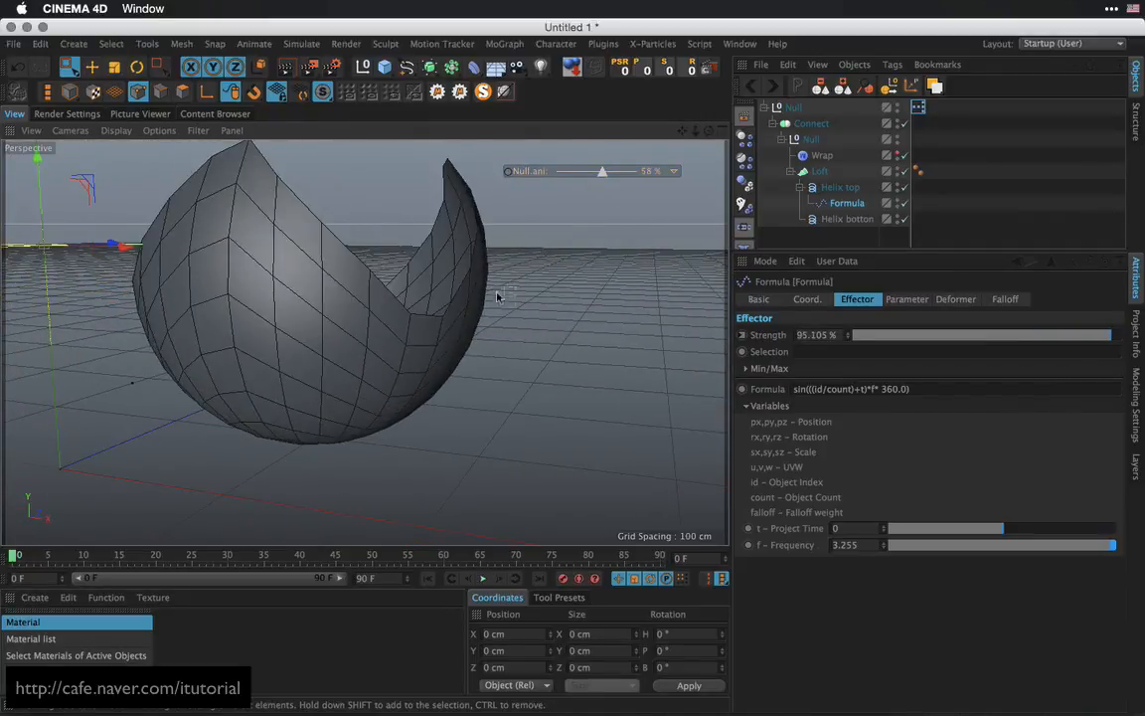
alt+drag(498, 298, 463, 313)
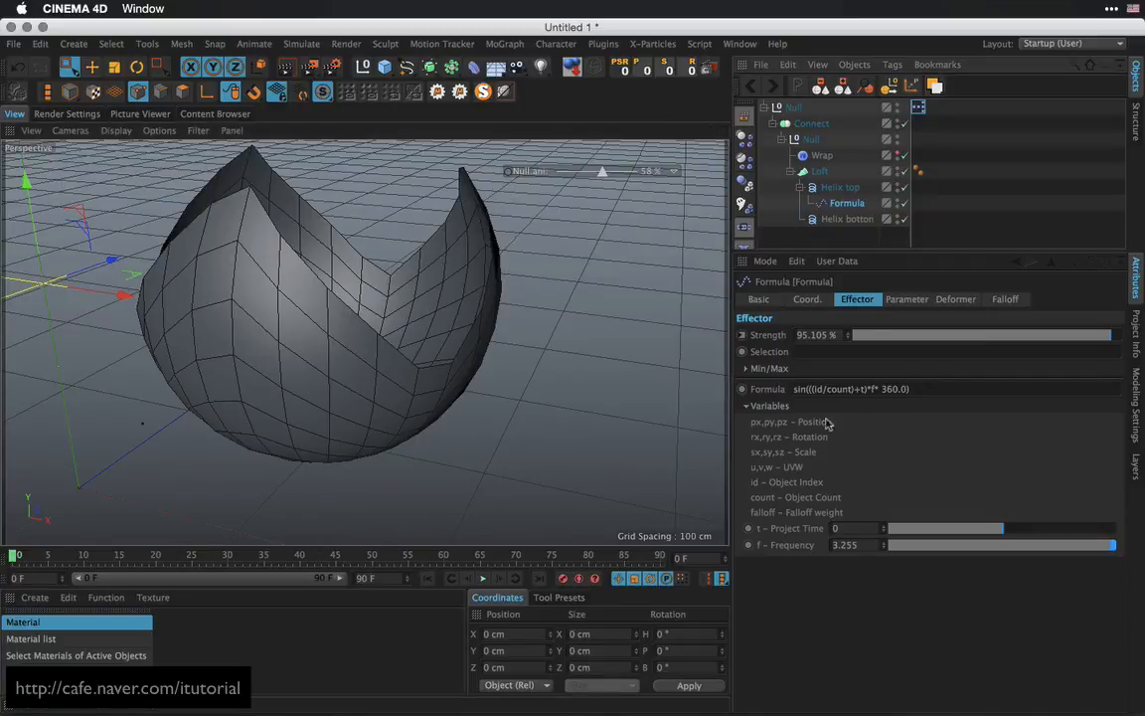
Set the Formula effector's P . Y to 15 cm and try 28 cm as an alternative wave height
click(907, 298)
drag(851, 398, 752, 407)
text(15)
key(Return)
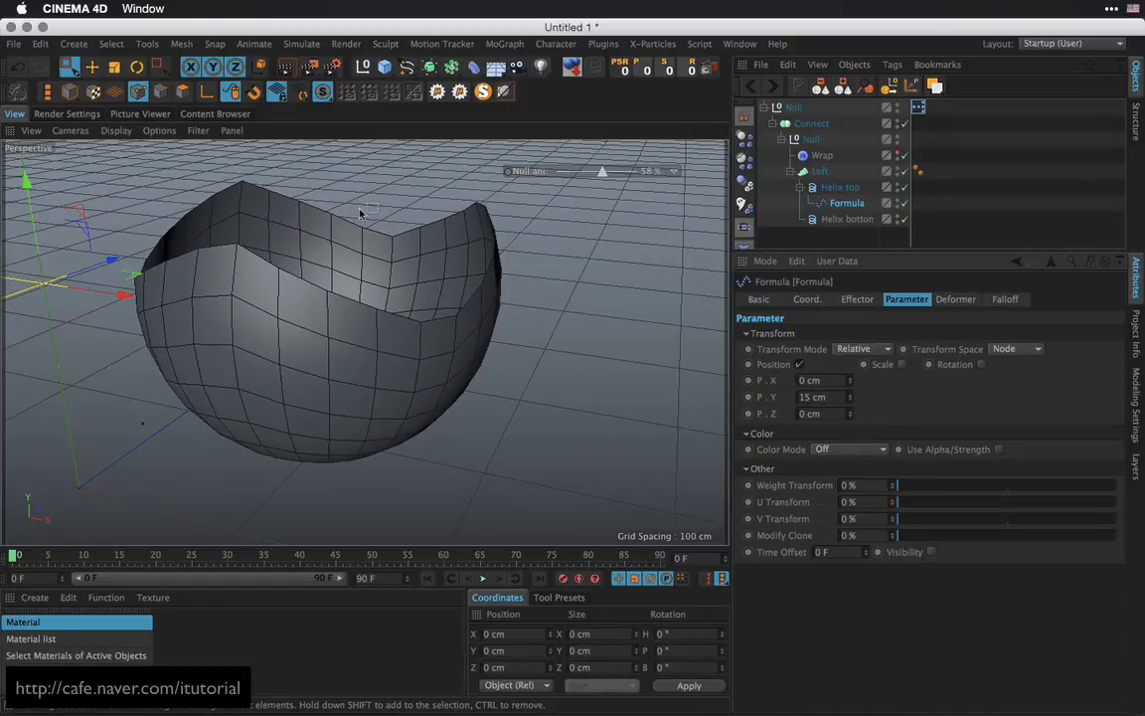
alt+drag(521, 280, 529, 299)
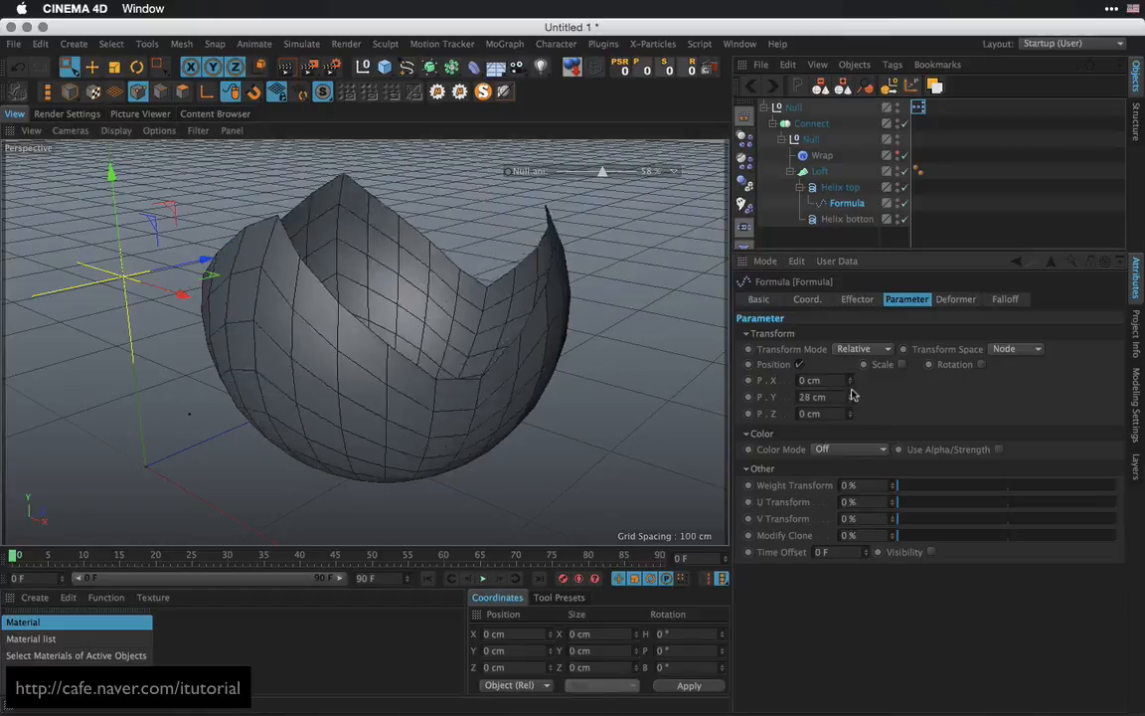
Set the Formula effector's Frequency to 3.25 and move the ani slider to 51 % and up to 100 %
click(857, 299)
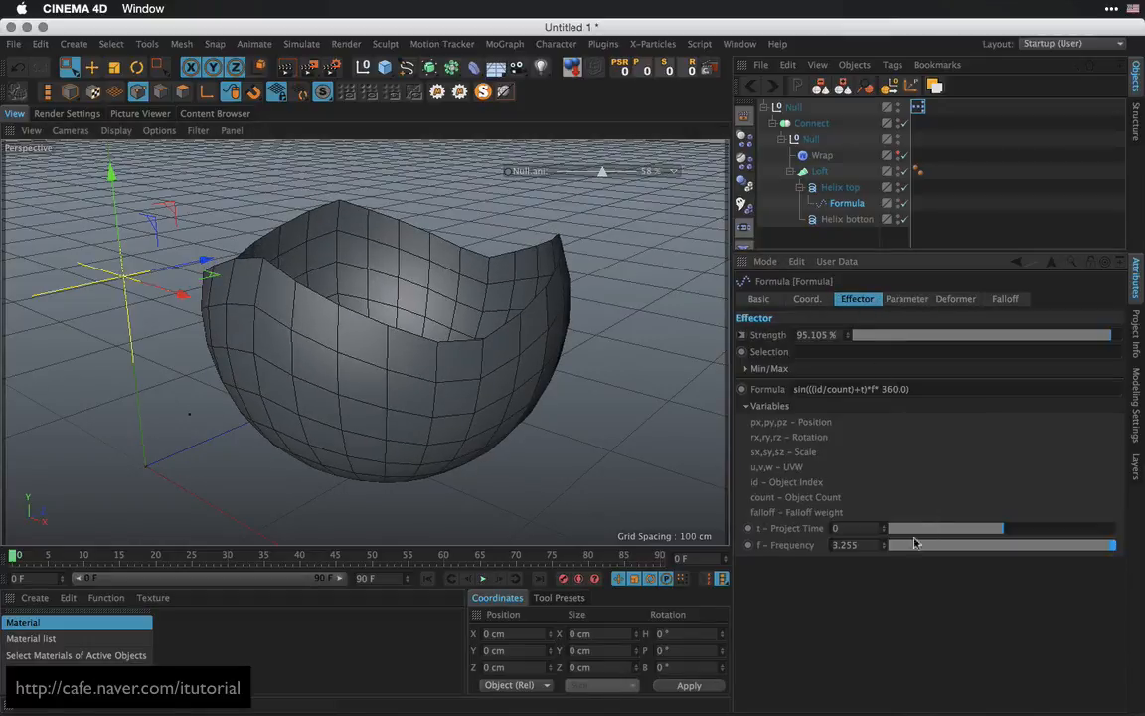
drag(883, 546, 890, 528)
alt+drag(572, 356, 527, 249)
mouse_move(601, 171)
mouse_down()
mouse_move(555, 177)
mouse_move(637, 173)
mouse_move(597, 173)
mouse_up()
alt+drag(491, 274, 537, 334)
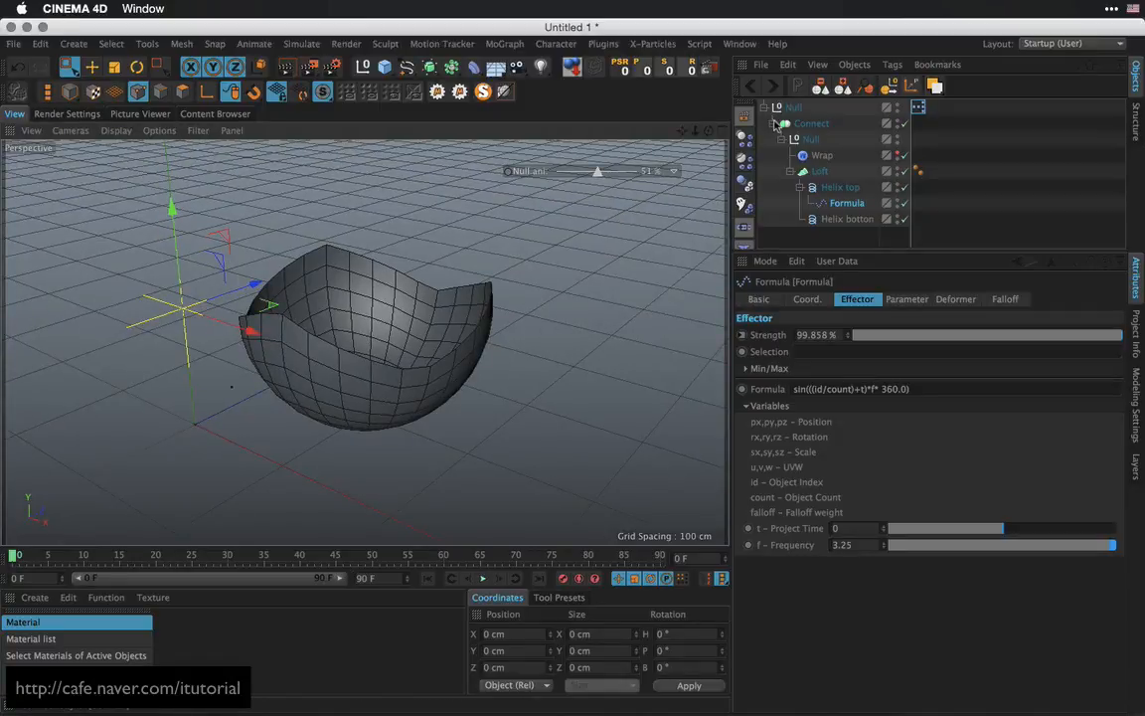
drag(621, 176, 666, 176)
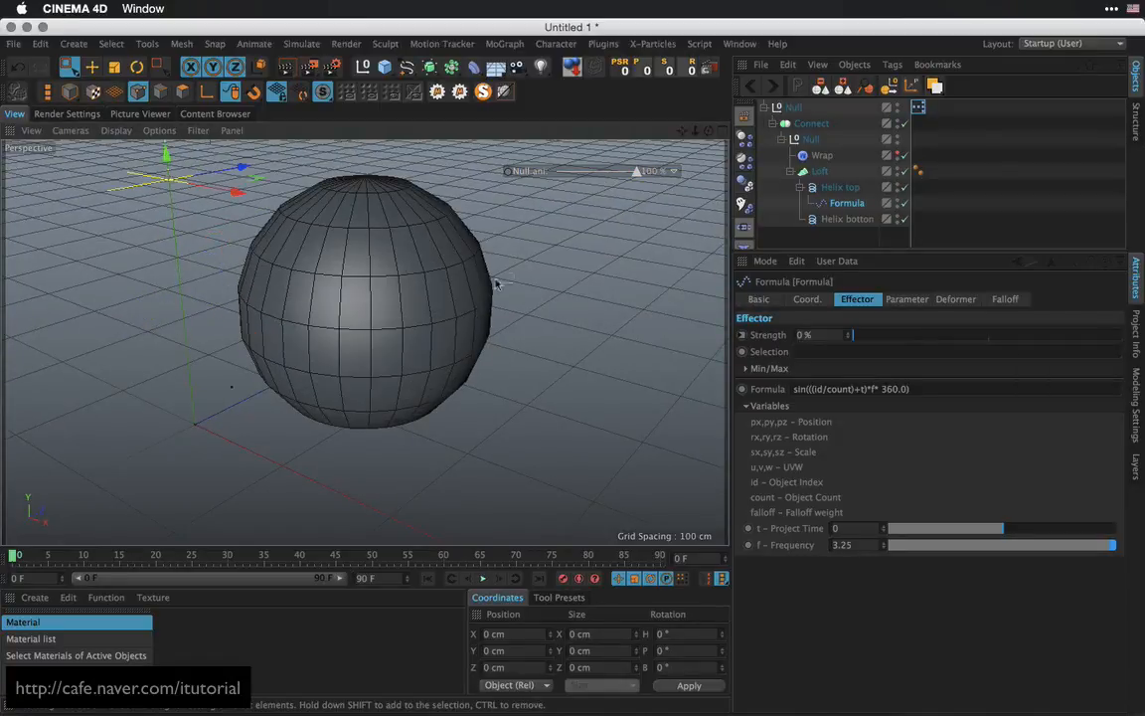
Render the closed sphere in the viewport to check how smooth its outline is
alt+drag(461, 273, 460, 320)
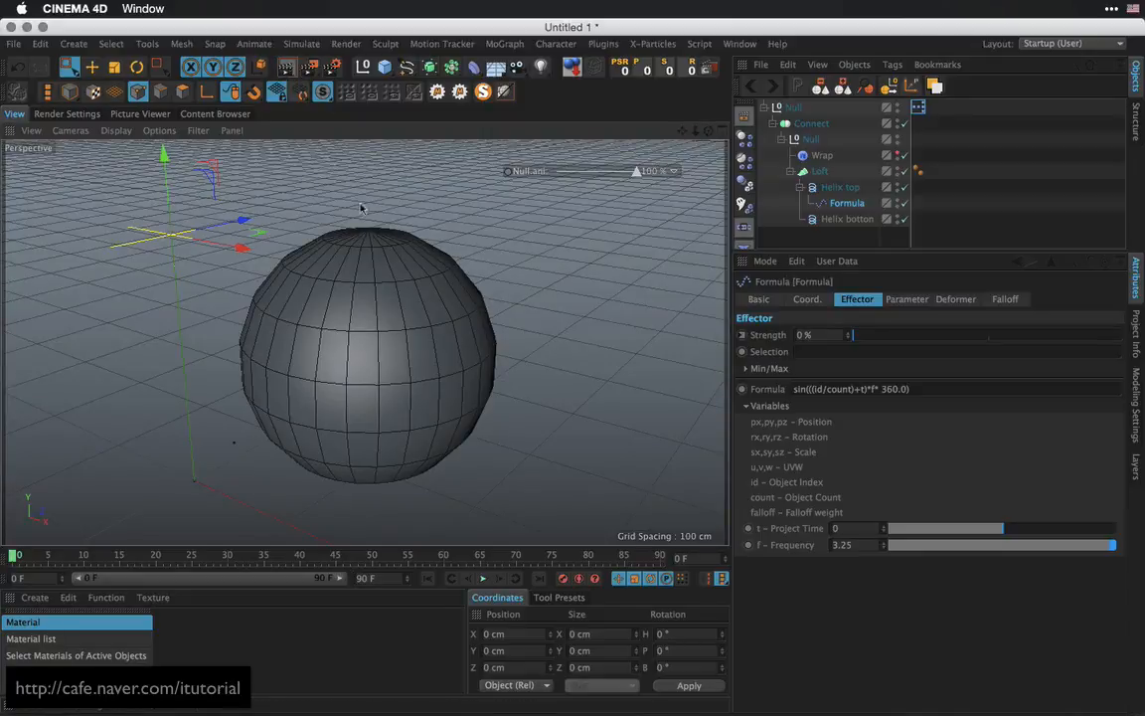
key(alt+r)
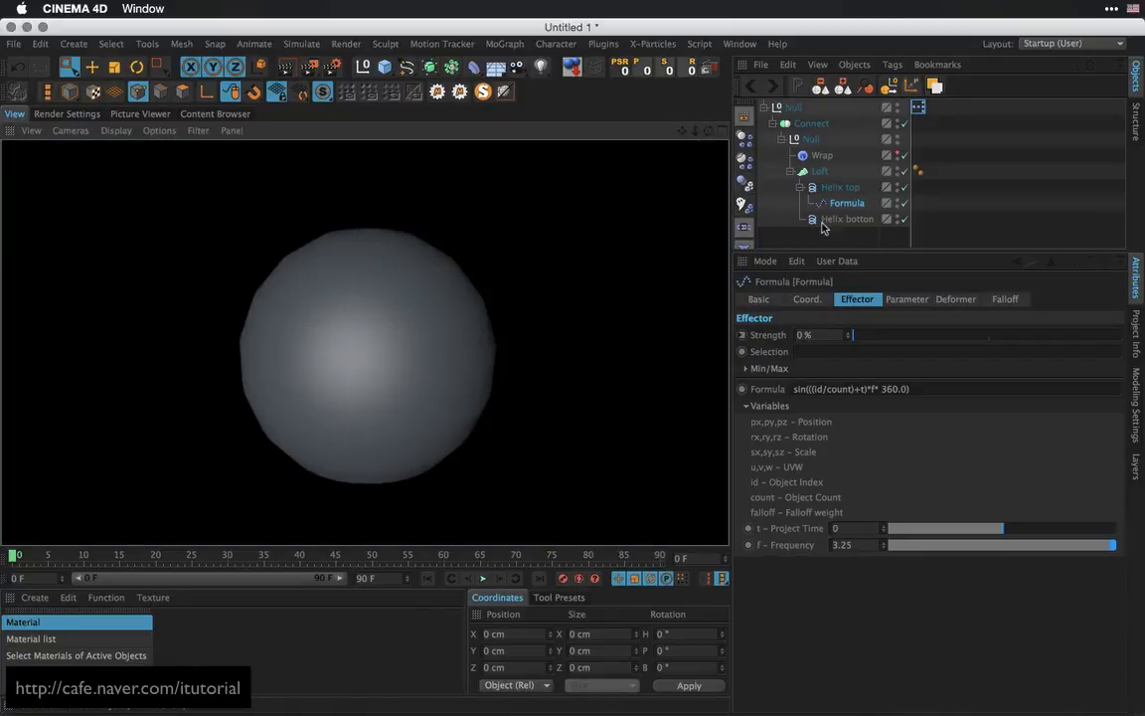
click(823, 236)
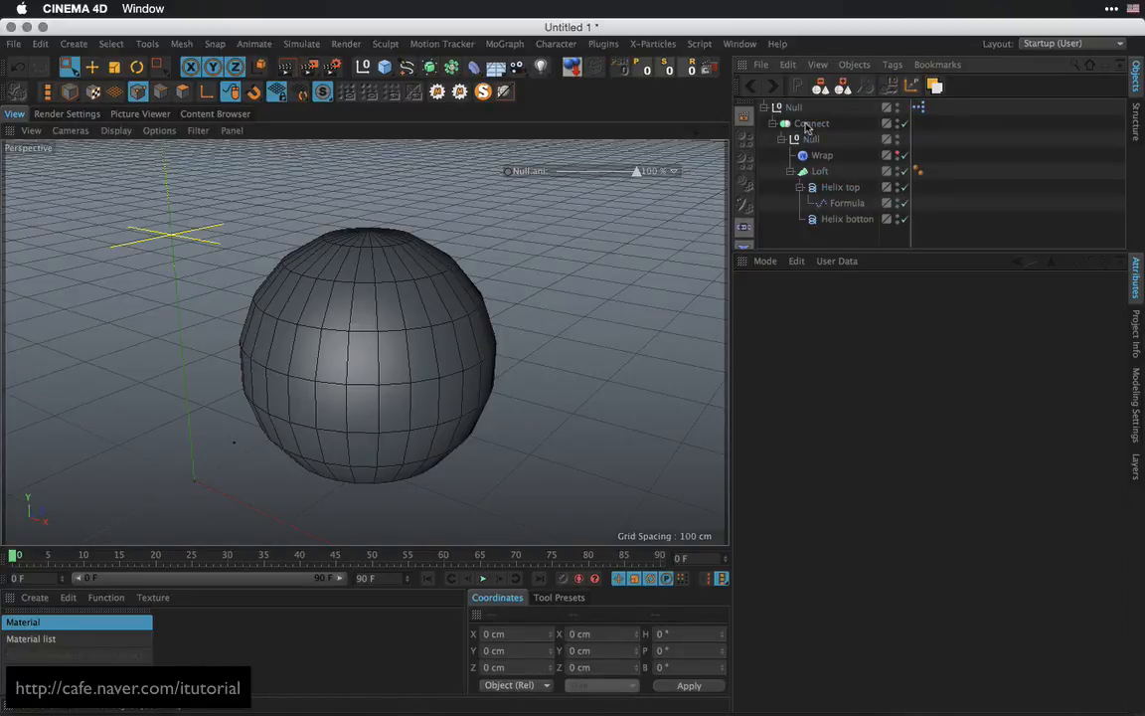
Add a Subdivision Surface inside the top-level Null as the parent of the Connect object
click(809, 124)
click(775, 124)
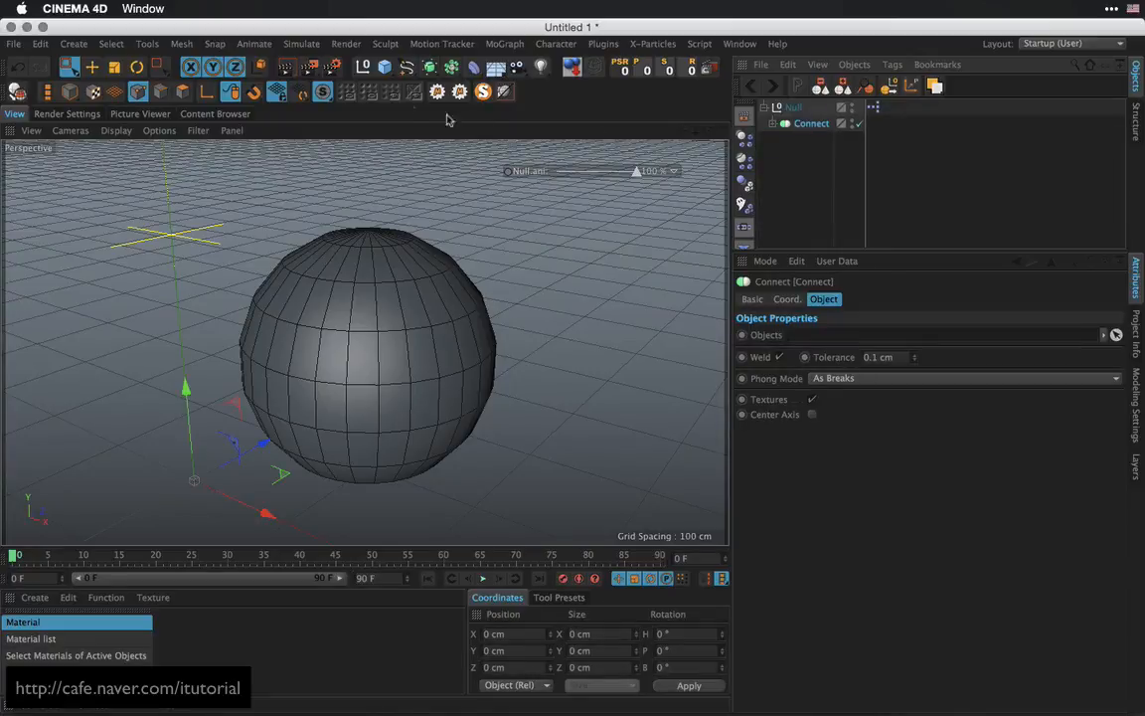
drag(429, 66, 467, 84)
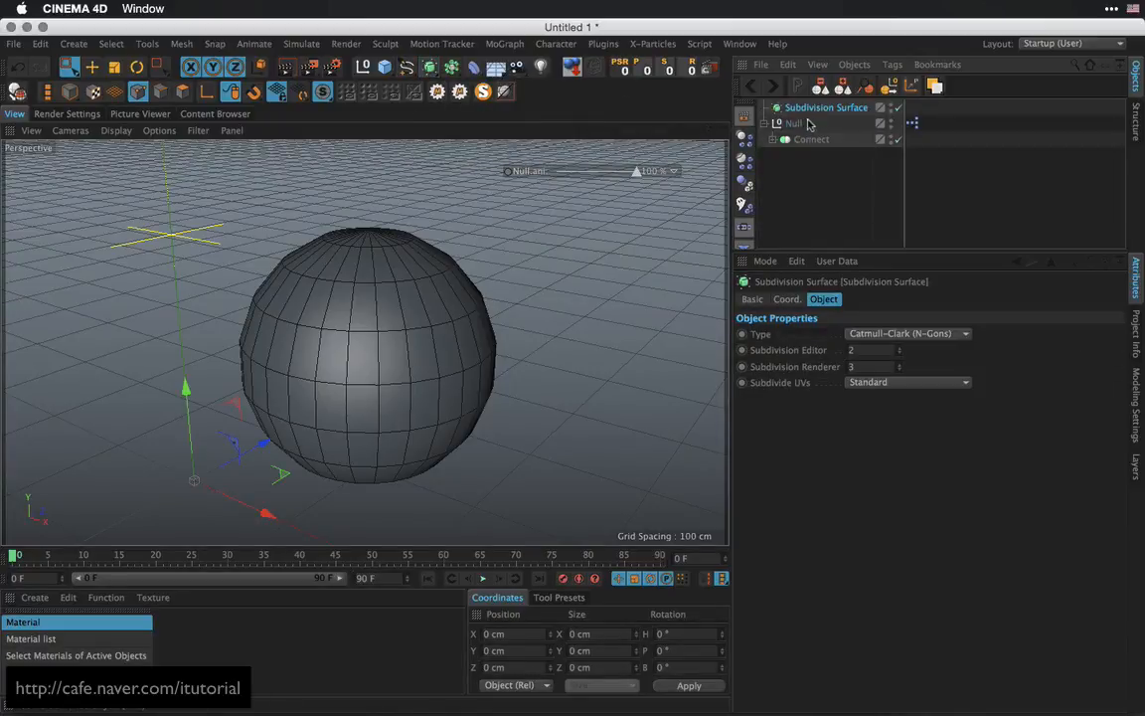
mouse_move(808, 113)
mouse_down()
mouse_move(807, 125)
mouse_move(821, 123)
mouse_up()
click(826, 124)
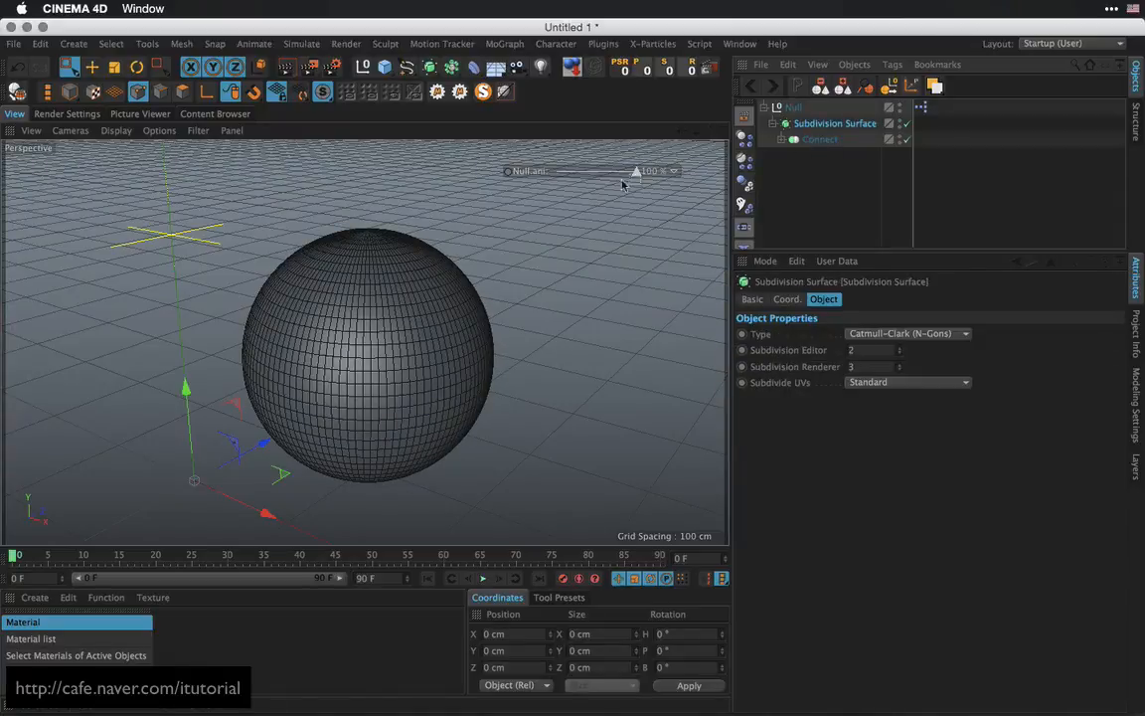
Set the ani slider to 56 % and the Subdivision Surface's editor and renderer subdivisions to 1
drag(636, 171, 602, 171)
alt+drag(488, 295, 494, 334)
click(899, 353)
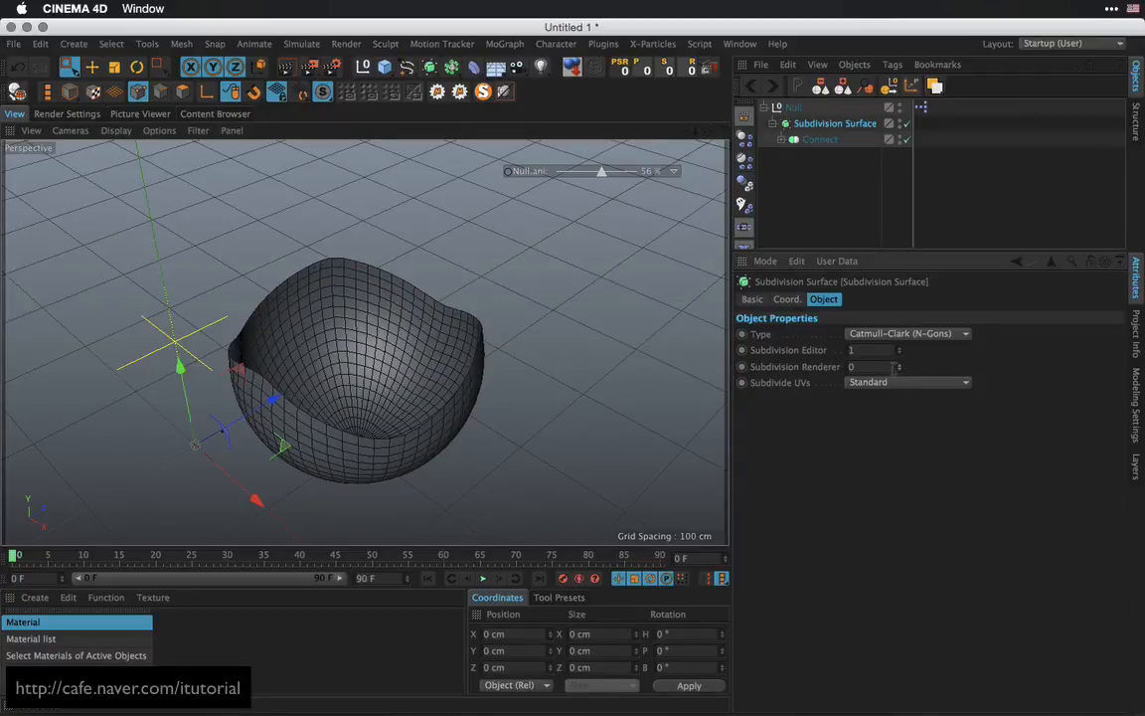
alt+drag(486, 296, 535, 330)
Render the shape in the viewport at 100 % ani and reopen it to 59 % to view its interior
drag(601, 171, 641, 171)
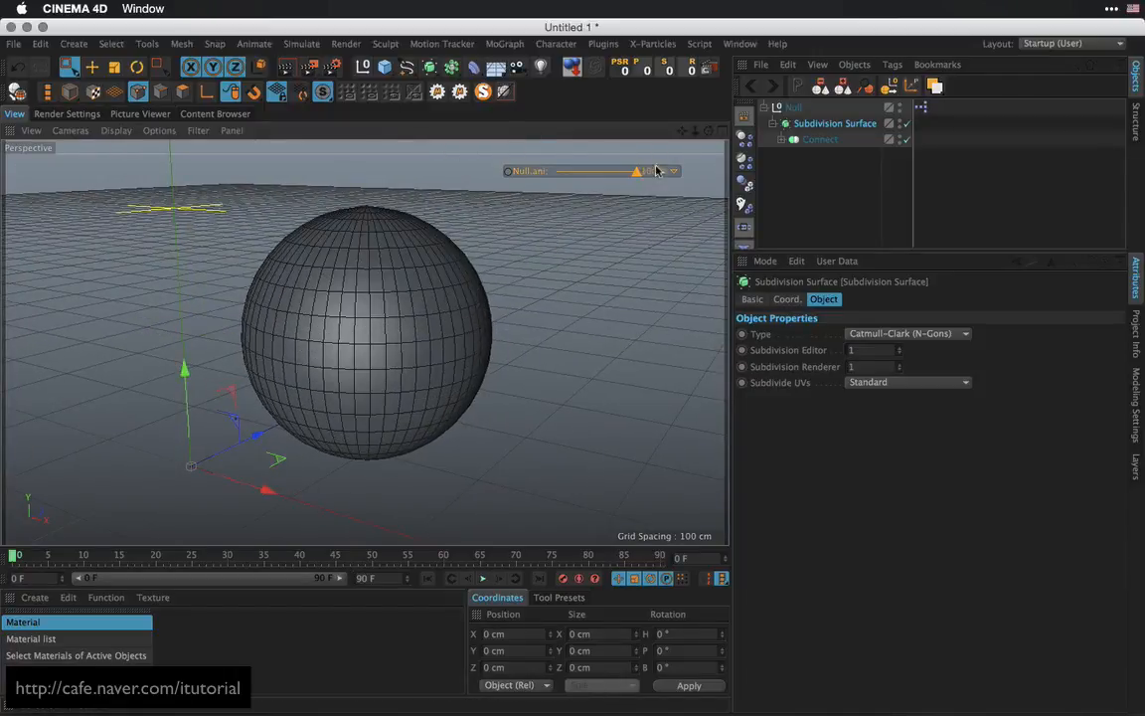
click(286, 67)
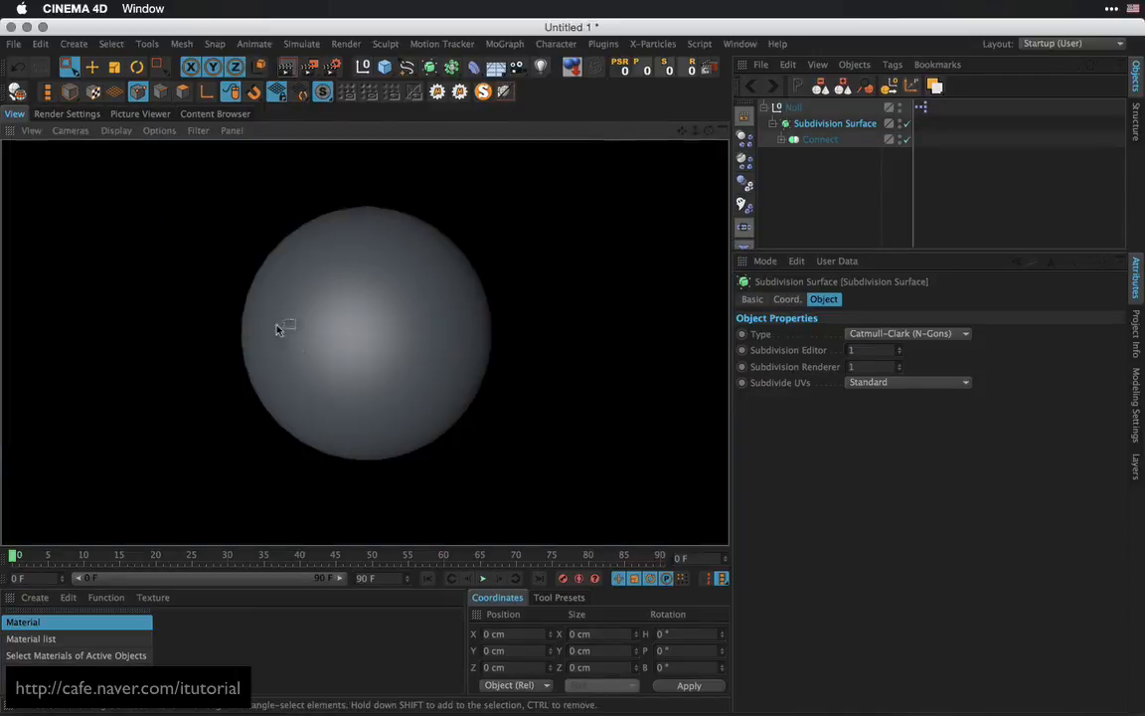
click(805, 171)
drag(637, 171, 599, 173)
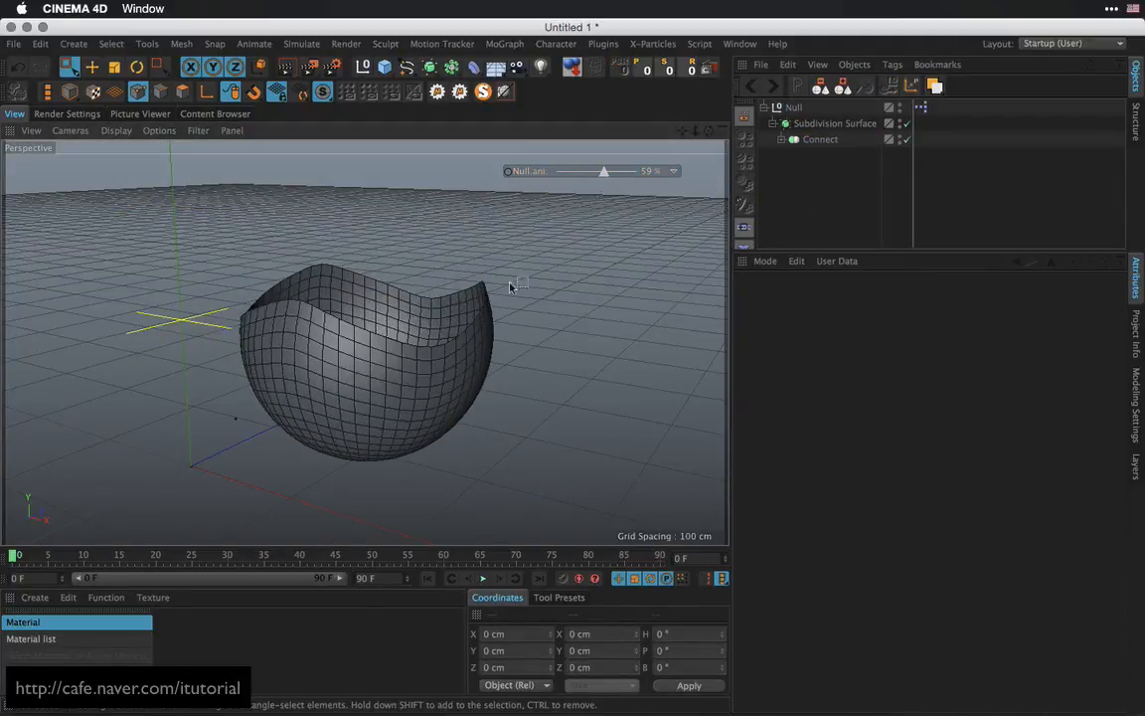
alt+drag(512, 283, 641, 254)
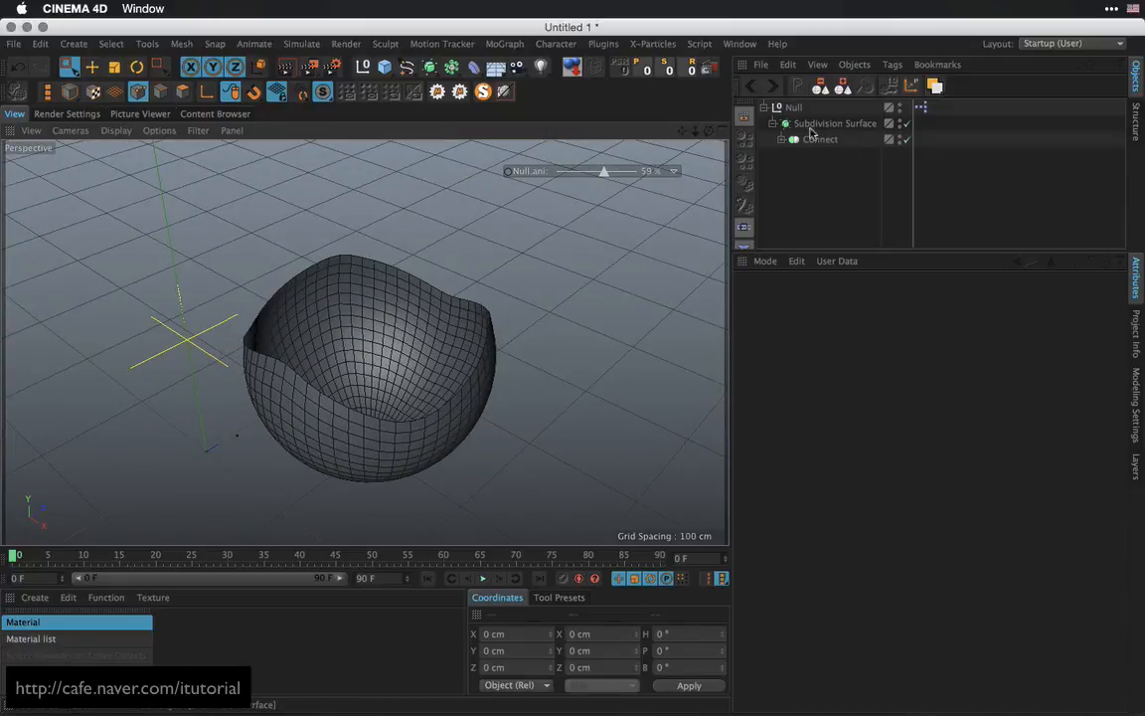
Place the Subdivision Surface inside a new Cloth Surface with Subdivisions 0 and Thickness -2 cm
click(301, 43)
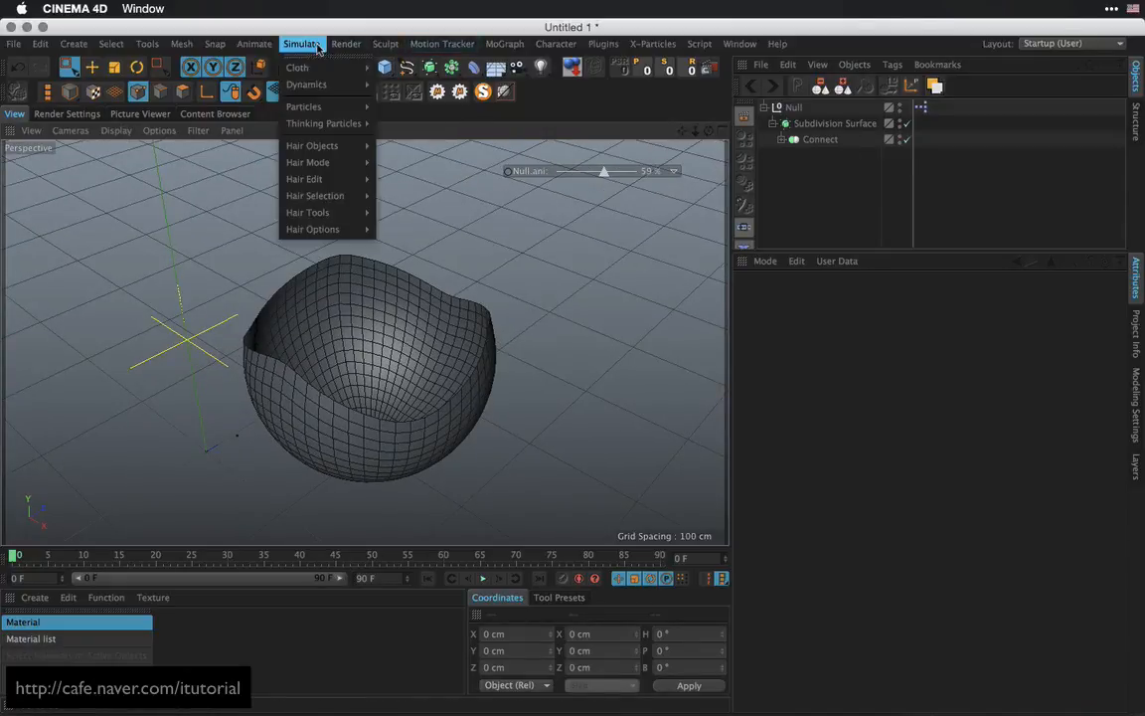
mouse_move(321, 72)
click(418, 72)
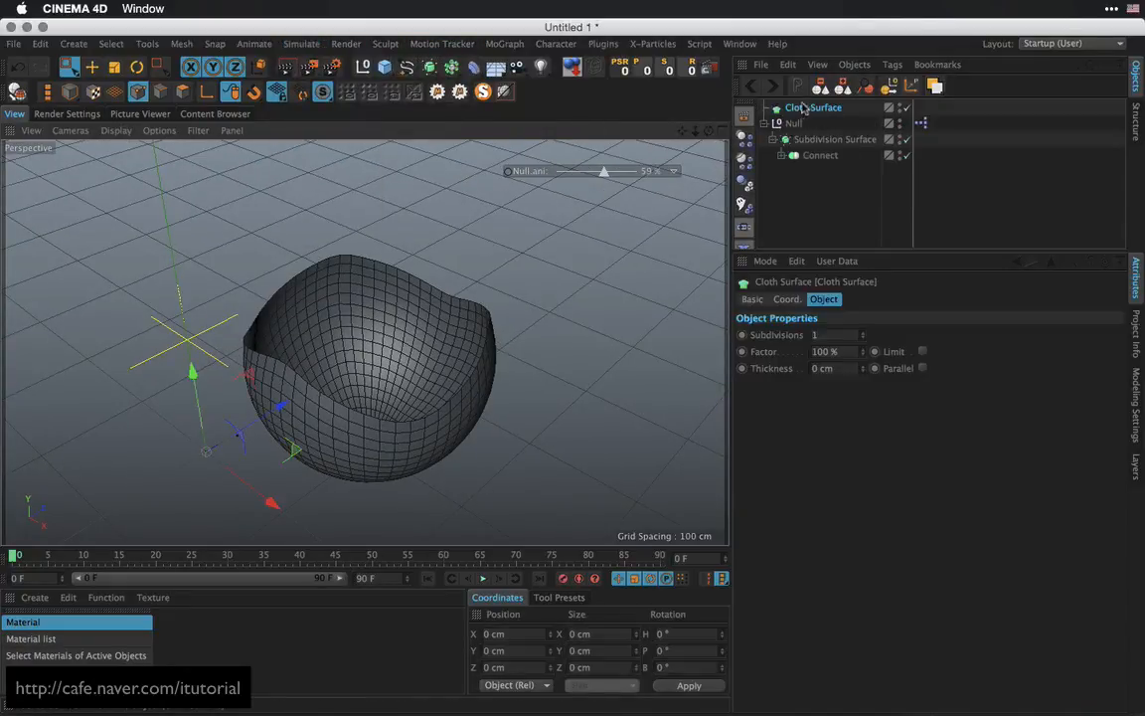
mouse_move(803, 108)
mouse_down()
mouse_move(803, 158)
mouse_move(813, 126)
mouse_up()
click(863, 338)
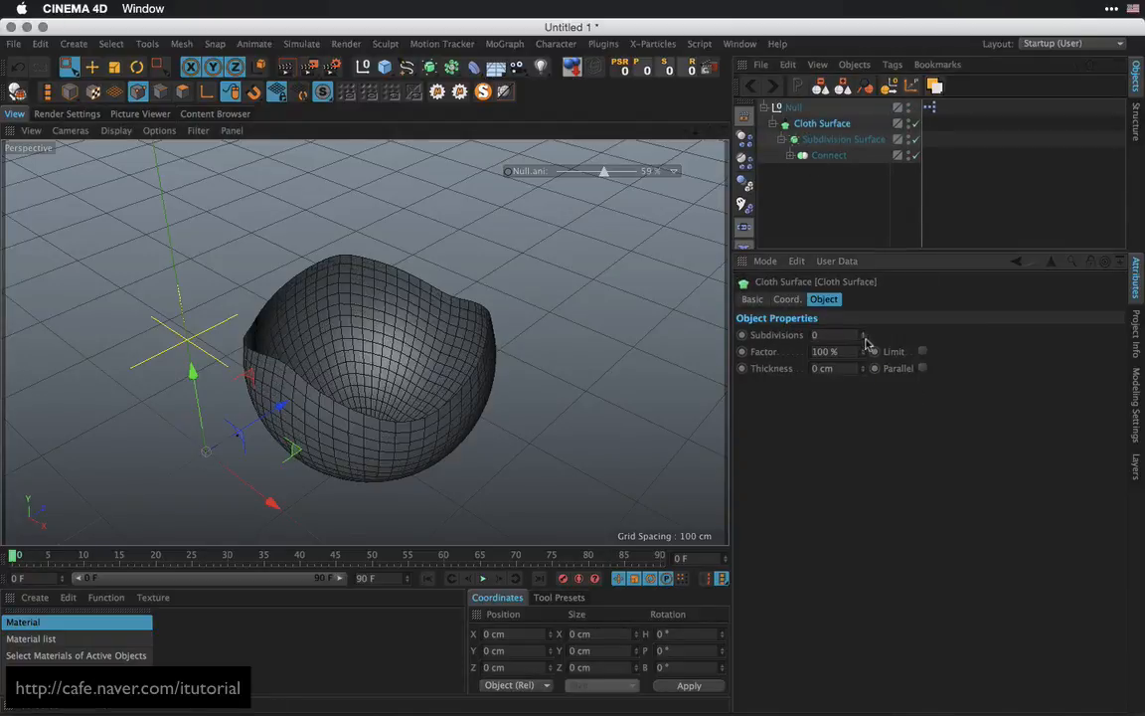
drag(863, 374, 863, 382)
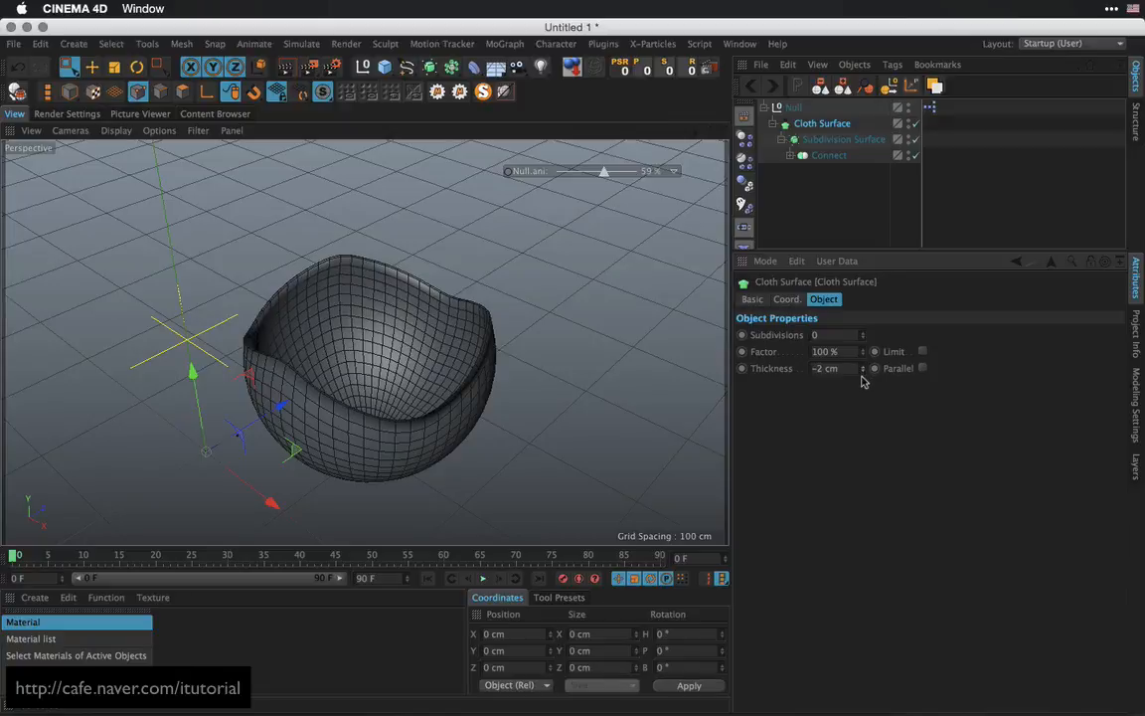
Add a Phong tag to the Connect object and enable its Angle Limit
mouse_move(488, 341)
alt+mouse_down()
mouse_move(468, 343)
mouse_move(501, 350)
mouse_move(476, 340)
alt+mouse_up()
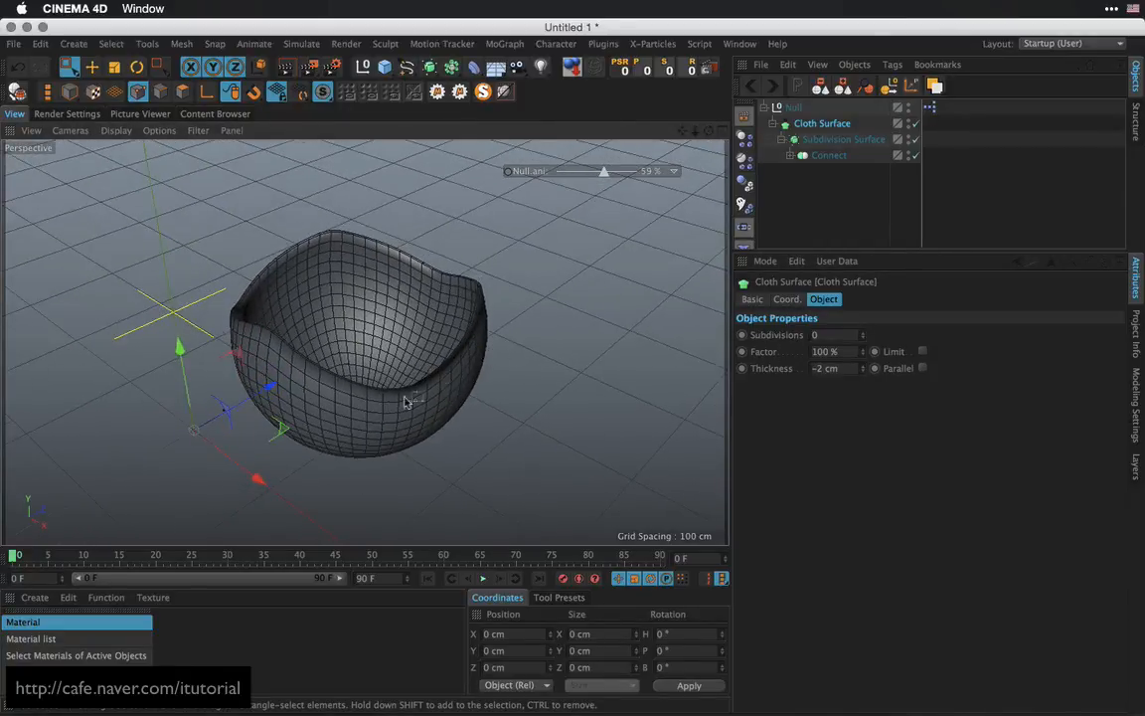
scroll(366, 337, up, 6)
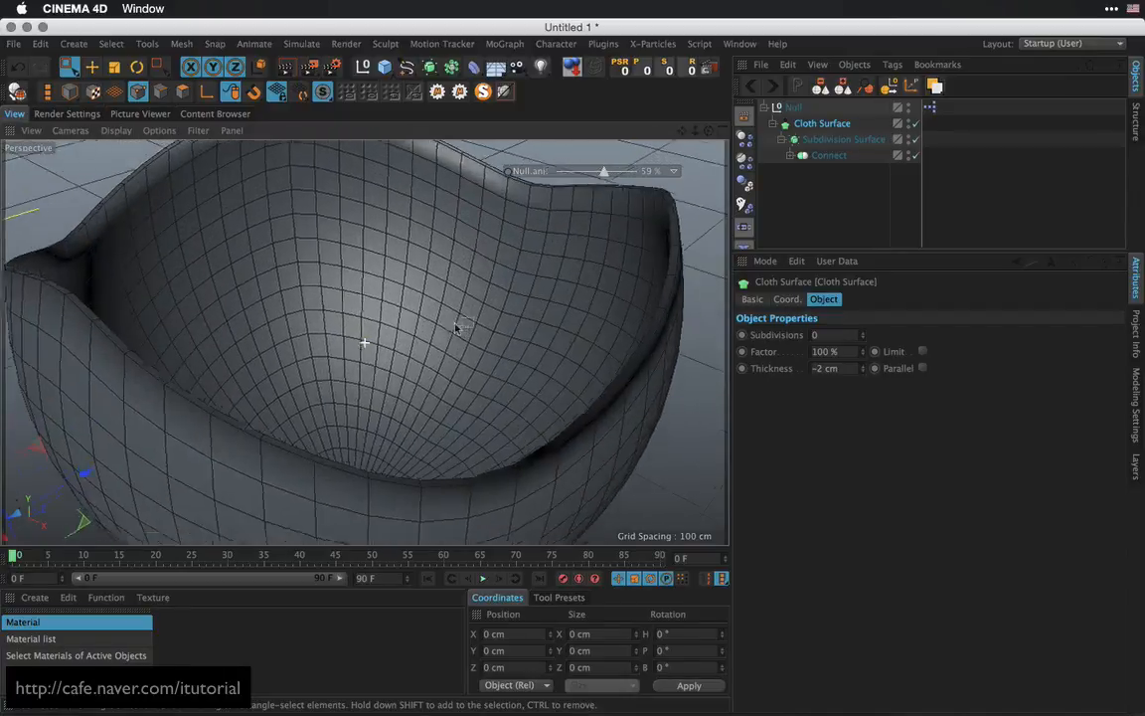
alt+drag(400, 344, 358, 325)
alt+drag(422, 307, 446, 393)
click(792, 156)
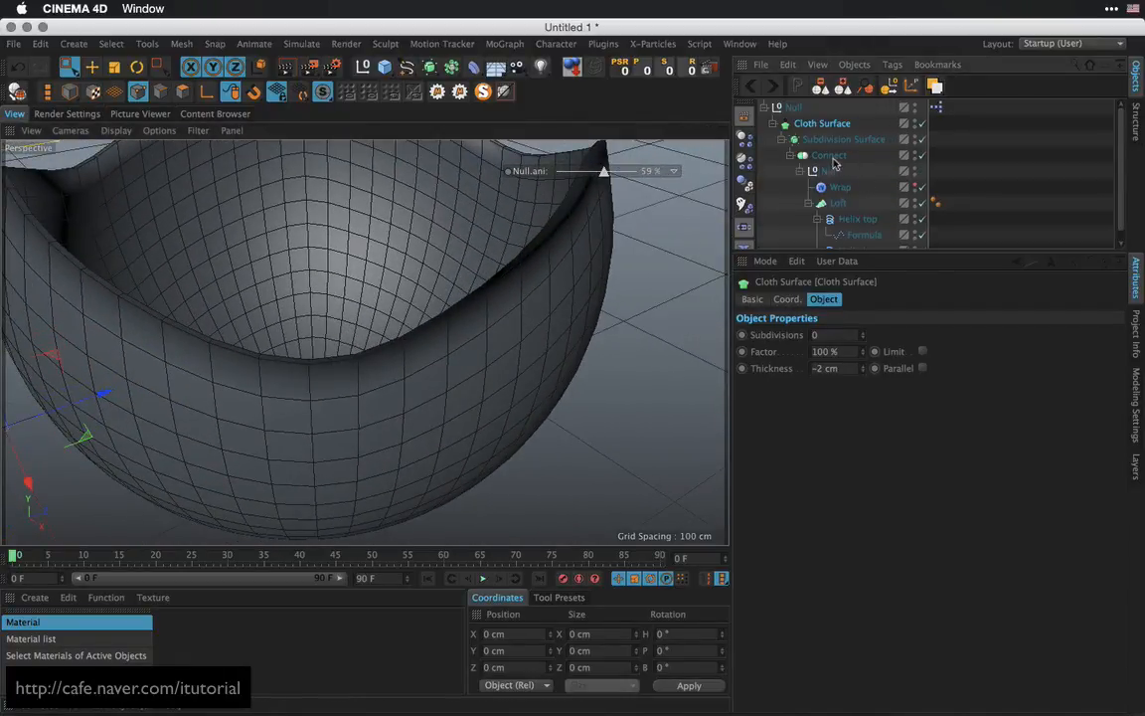
click(831, 159)
right_click(833, 165)
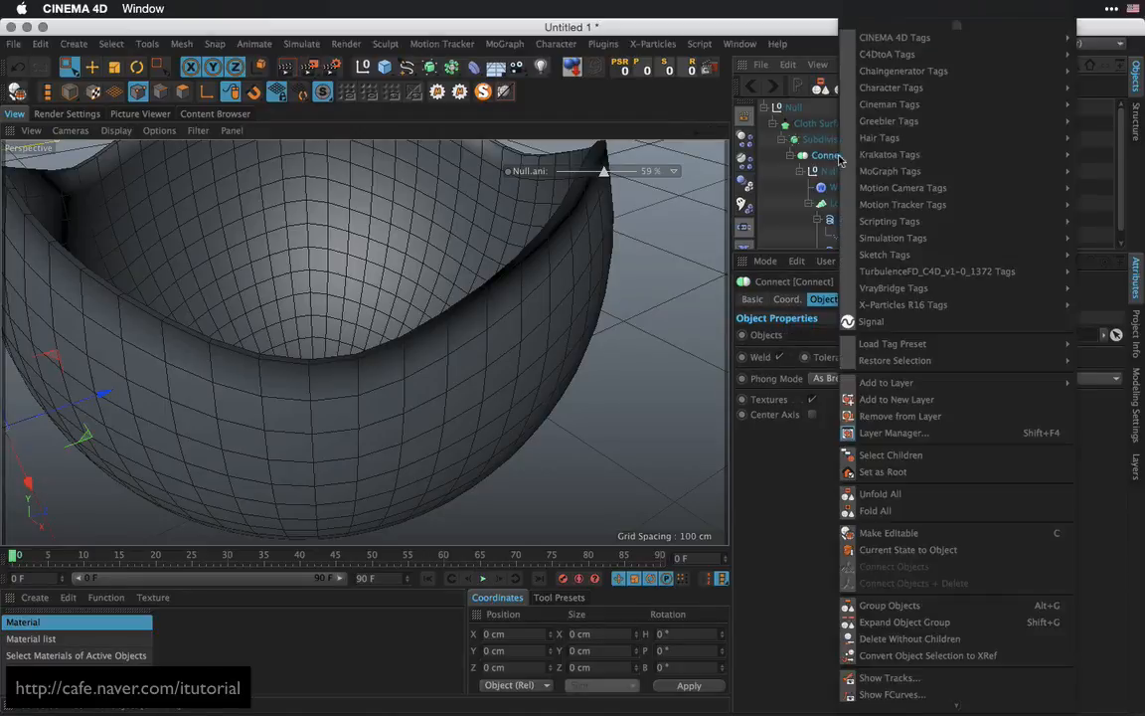
mouse_move(885, 38)
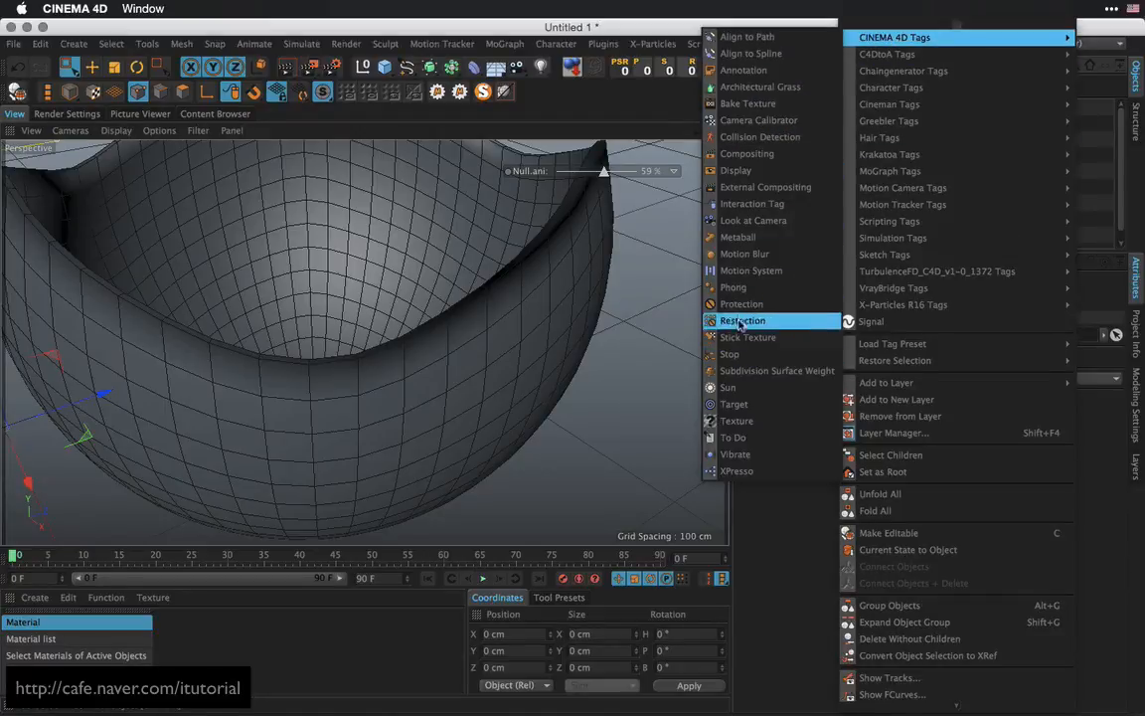
click(734, 288)
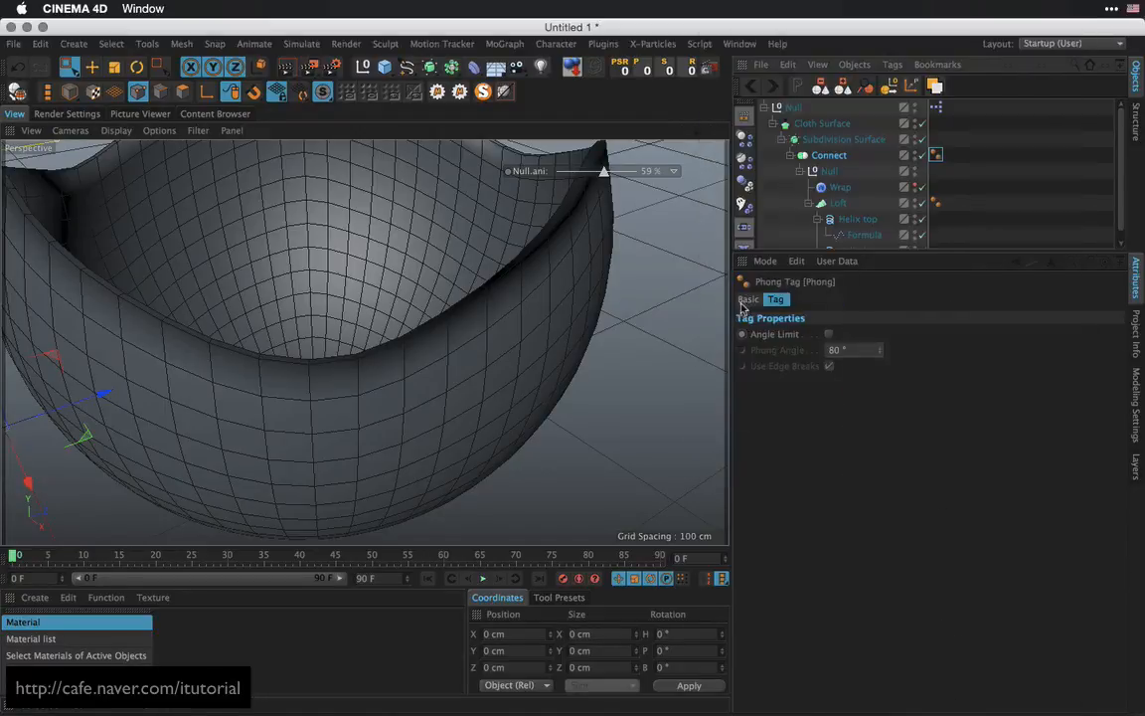
click(829, 336)
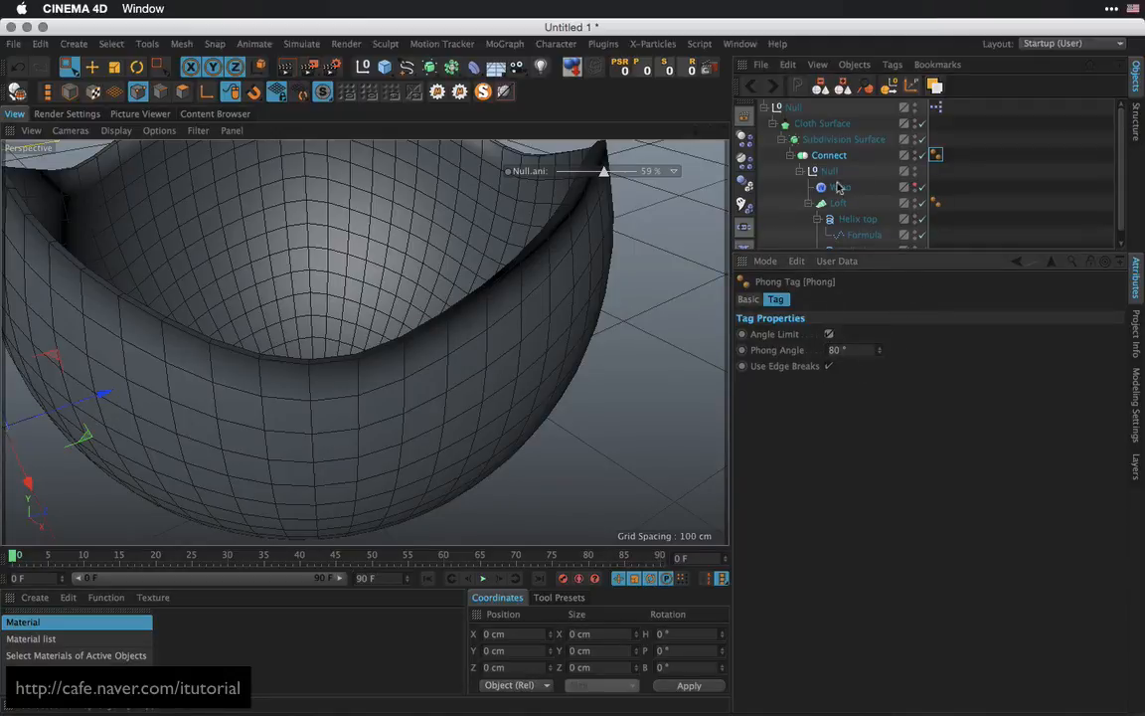
Set the Connect object's Phong Mode to Manual
click(831, 156)
click(865, 379)
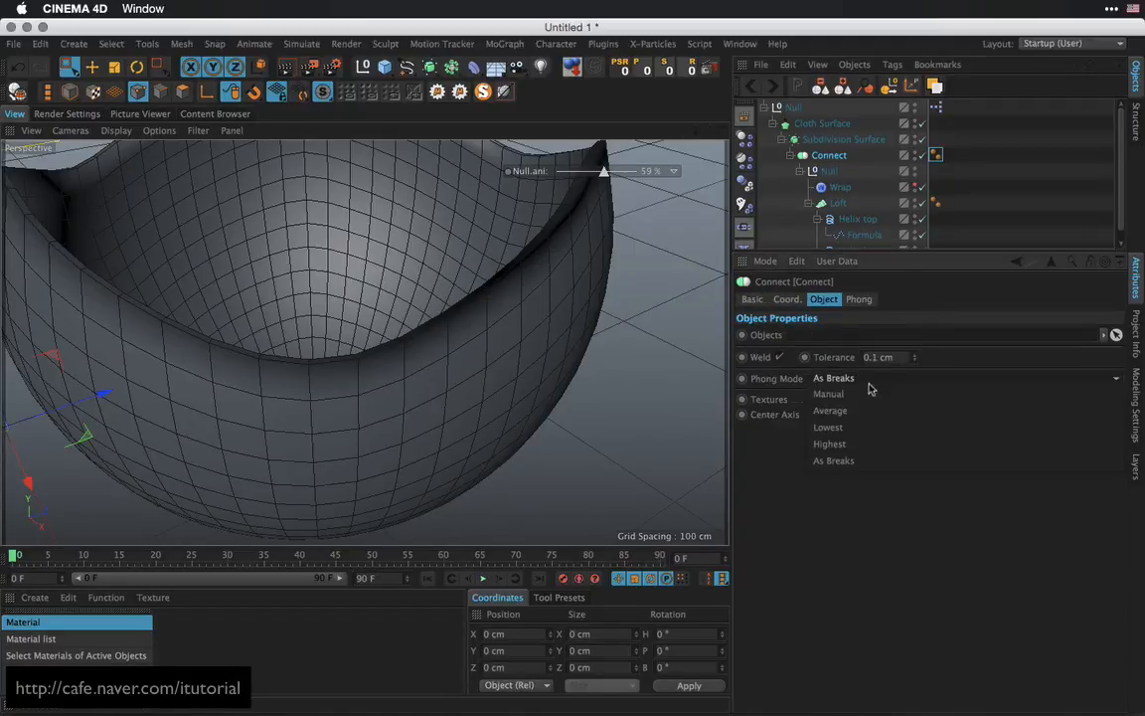
click(864, 398)
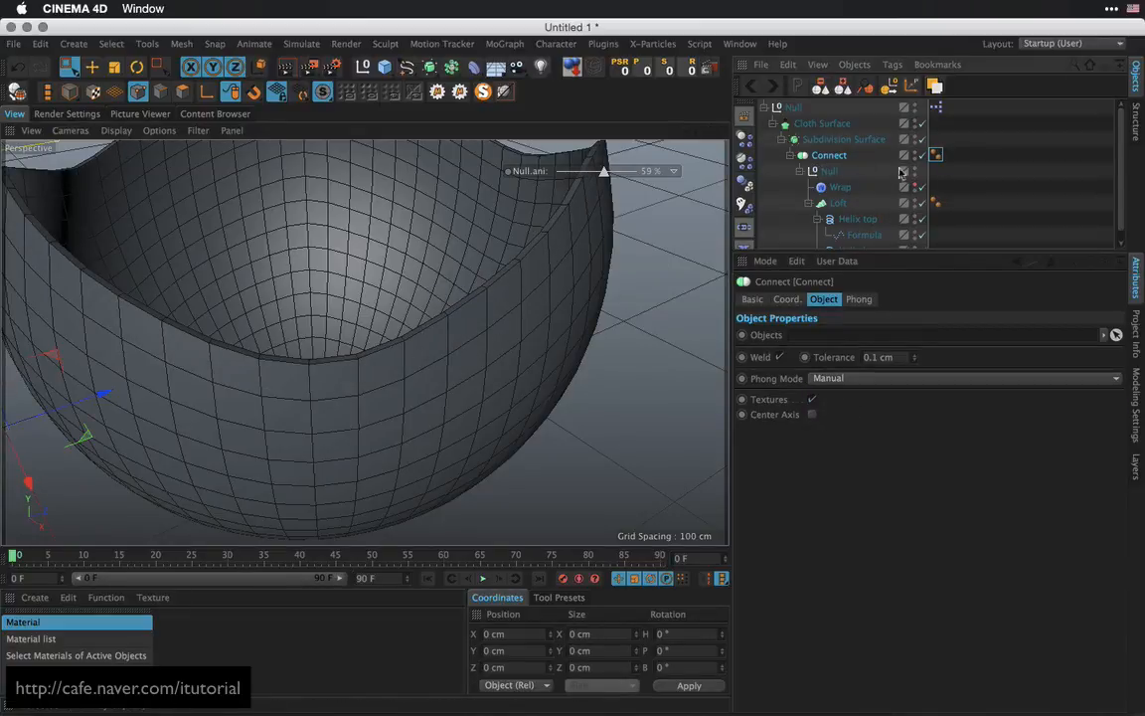
Render a preview of the thickened shell and set the ani slider to 63 %, viewing it from several angles
drag(696, 136, 597, 179)
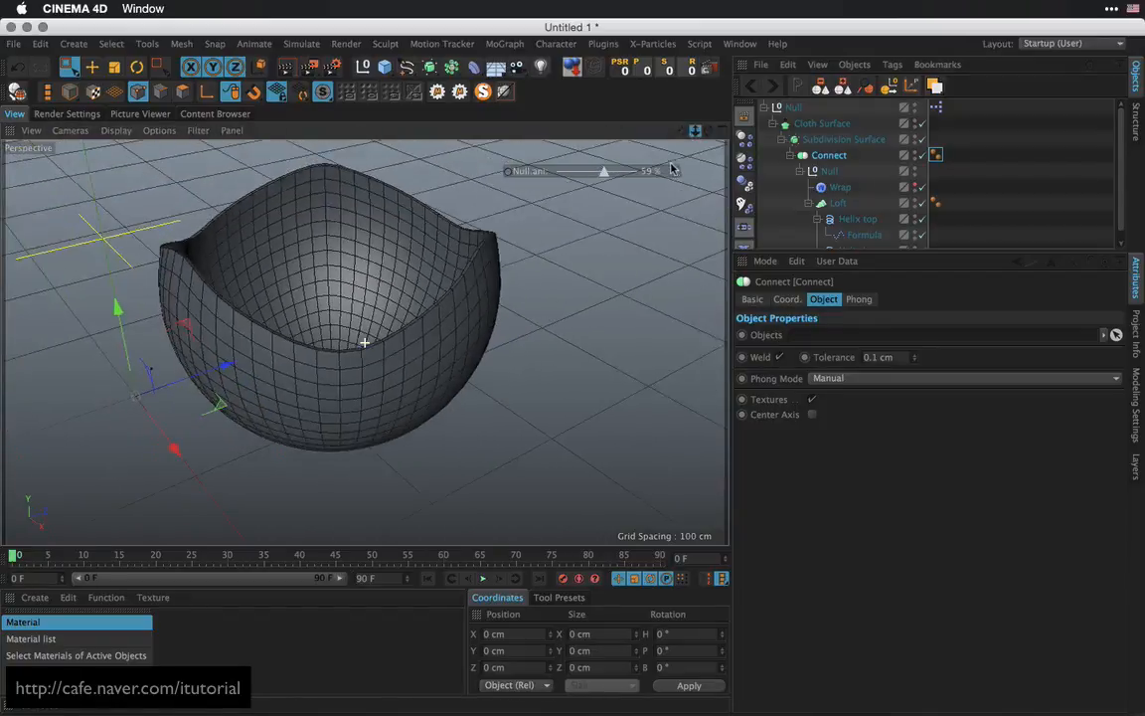
alt+drag(434, 296, 508, 291)
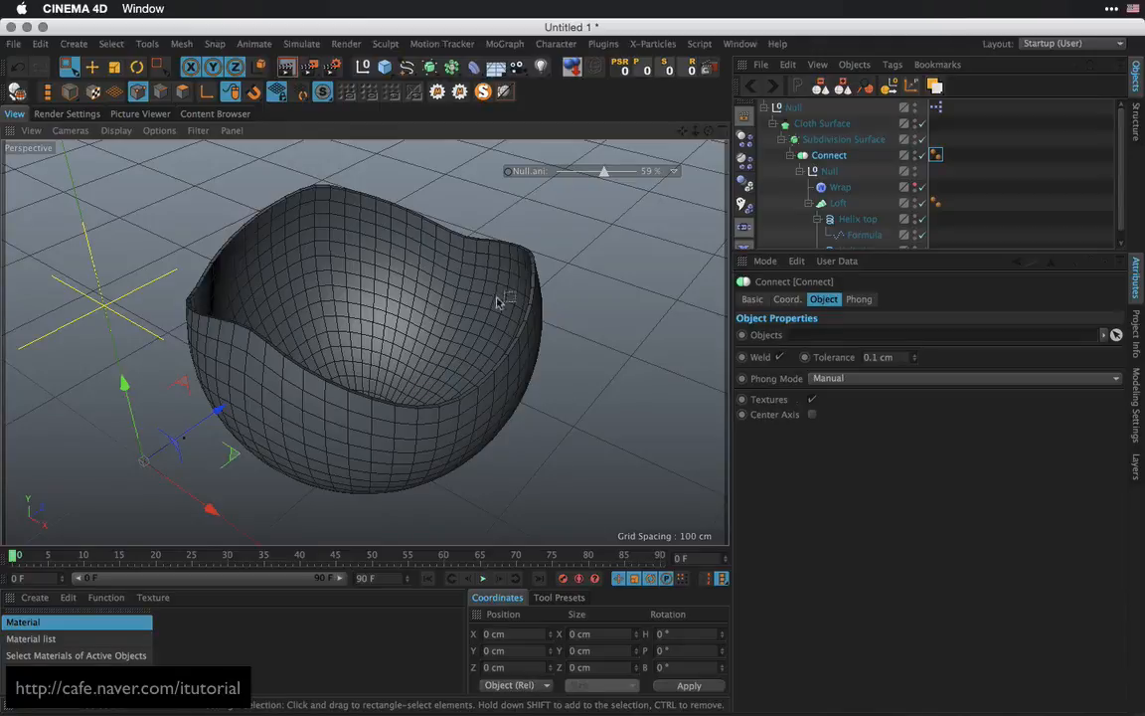
key(super+r)
alt+drag(478, 345, 456, 322)
mouse_move(603, 175)
mouse_down()
mouse_move(565, 174)
mouse_move(607, 171)
mouse_up()
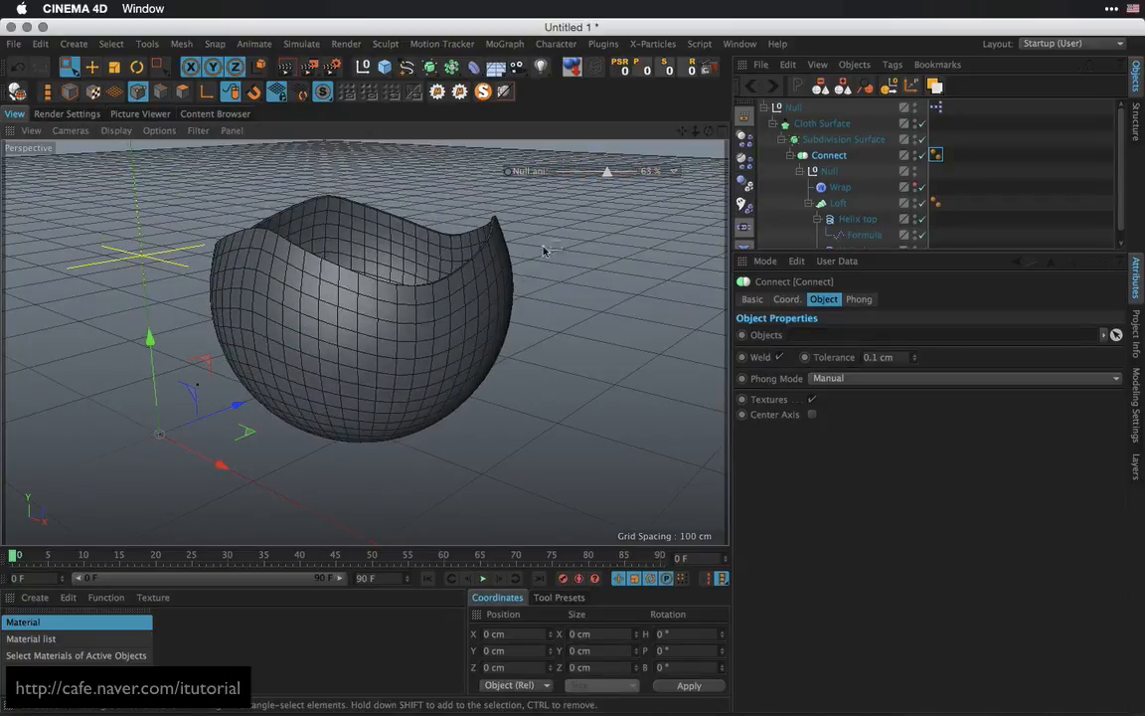
alt+drag(545, 248, 557, 298)
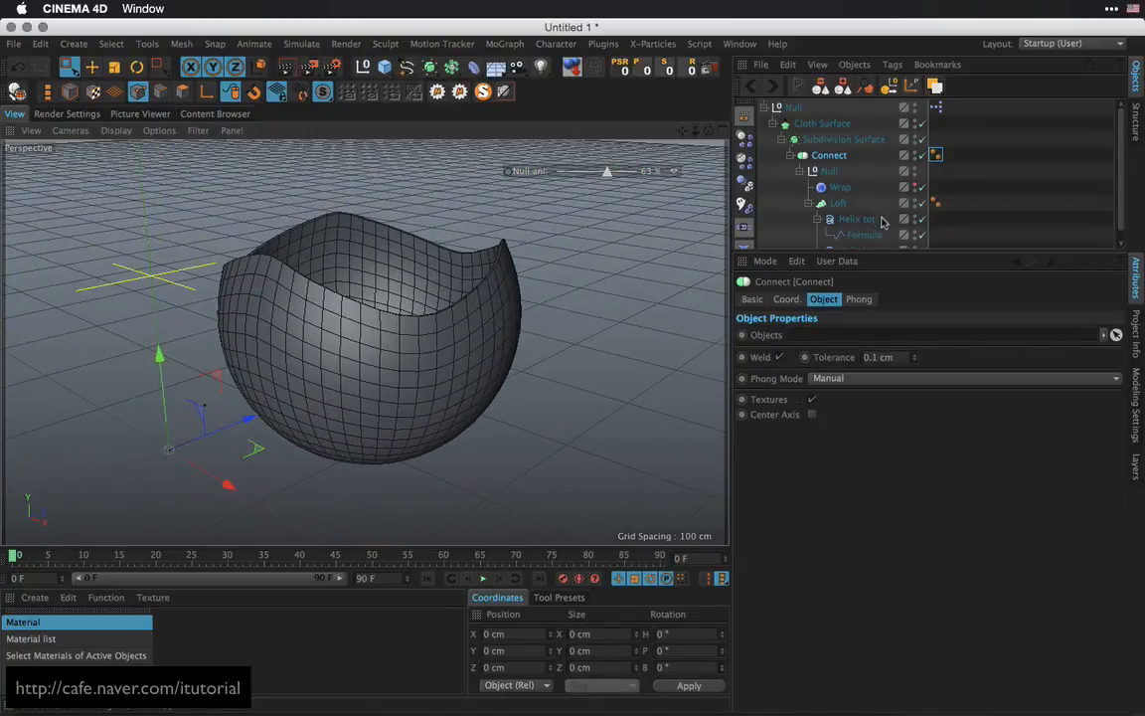
Set the Formula effector's t - Project Time to 1 and scrub the timeline back to frame 0
scroll(906, 241, down, 1)
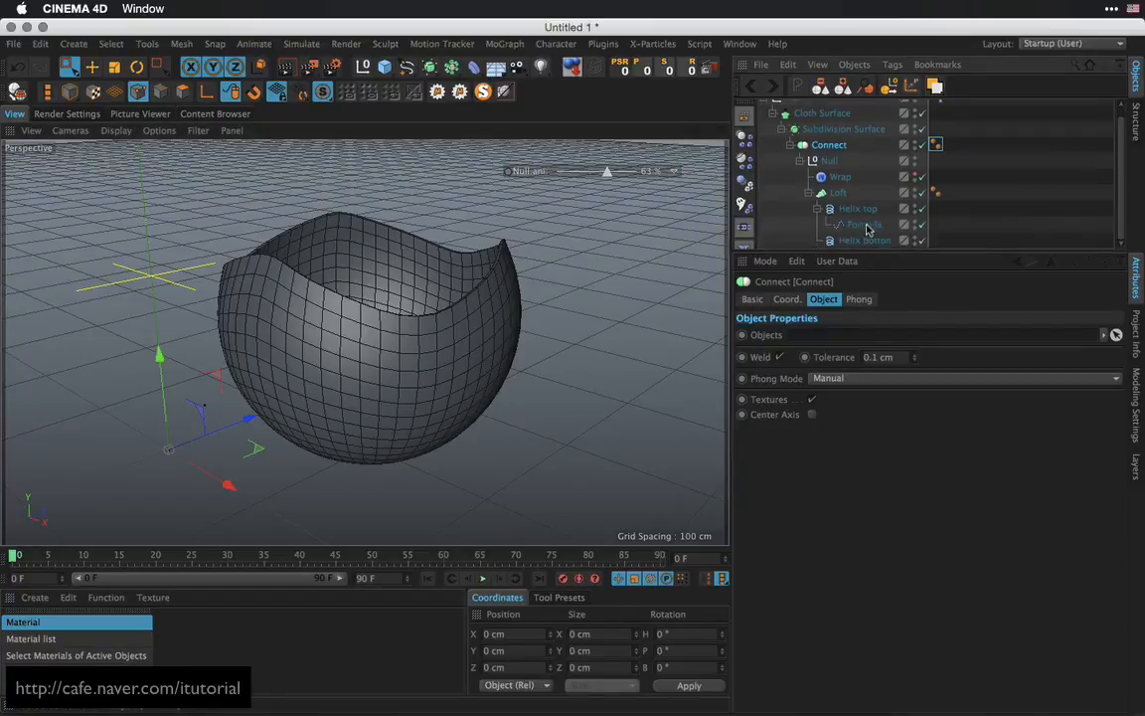
click(864, 224)
alt+drag(512, 273, 525, 340)
click(863, 529)
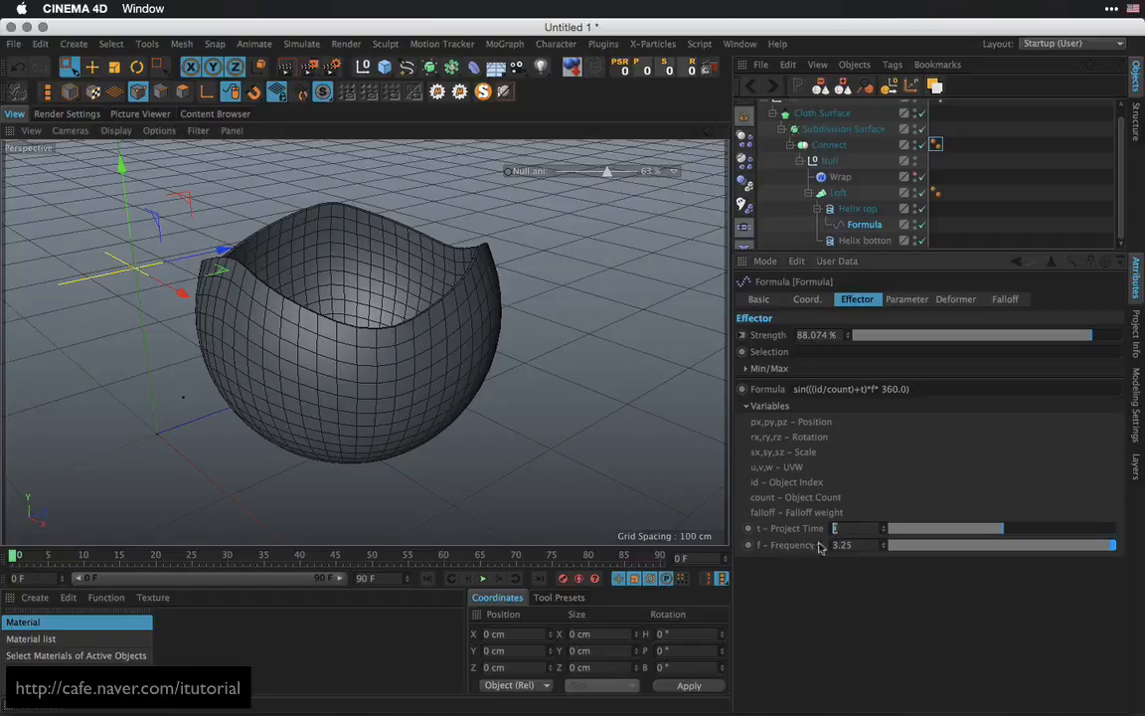
key(Return)
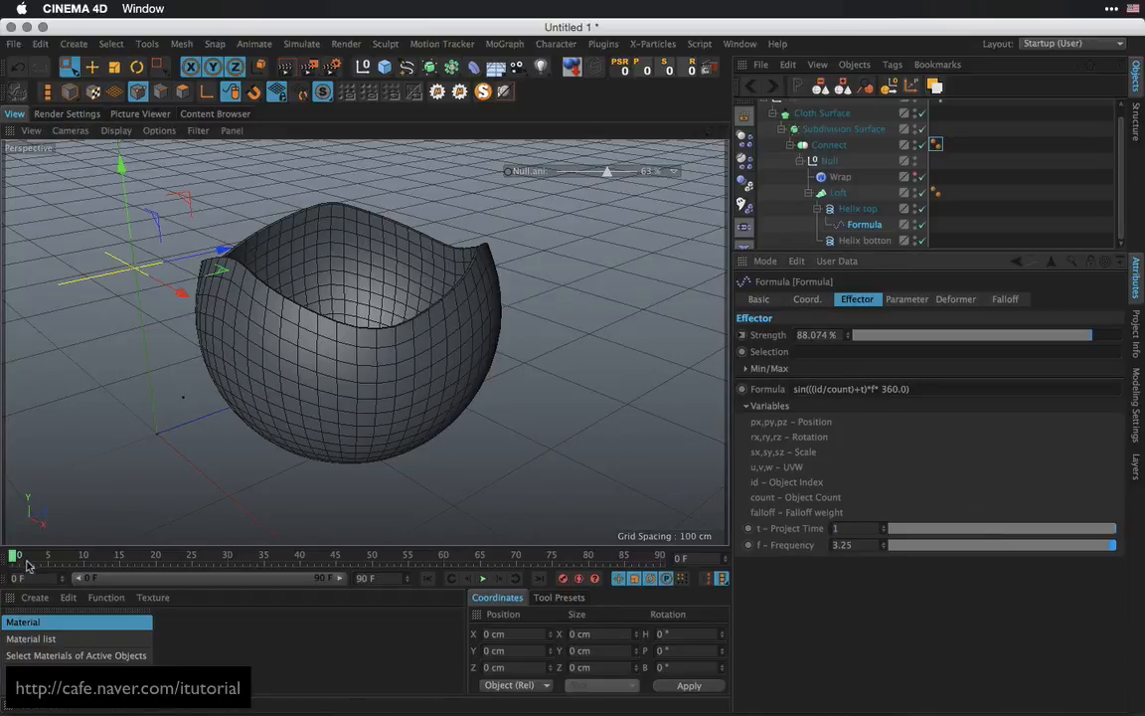
mouse_move(18, 557)
mouse_down()
mouse_move(131, 533)
mouse_move(8, 549)
mouse_up()
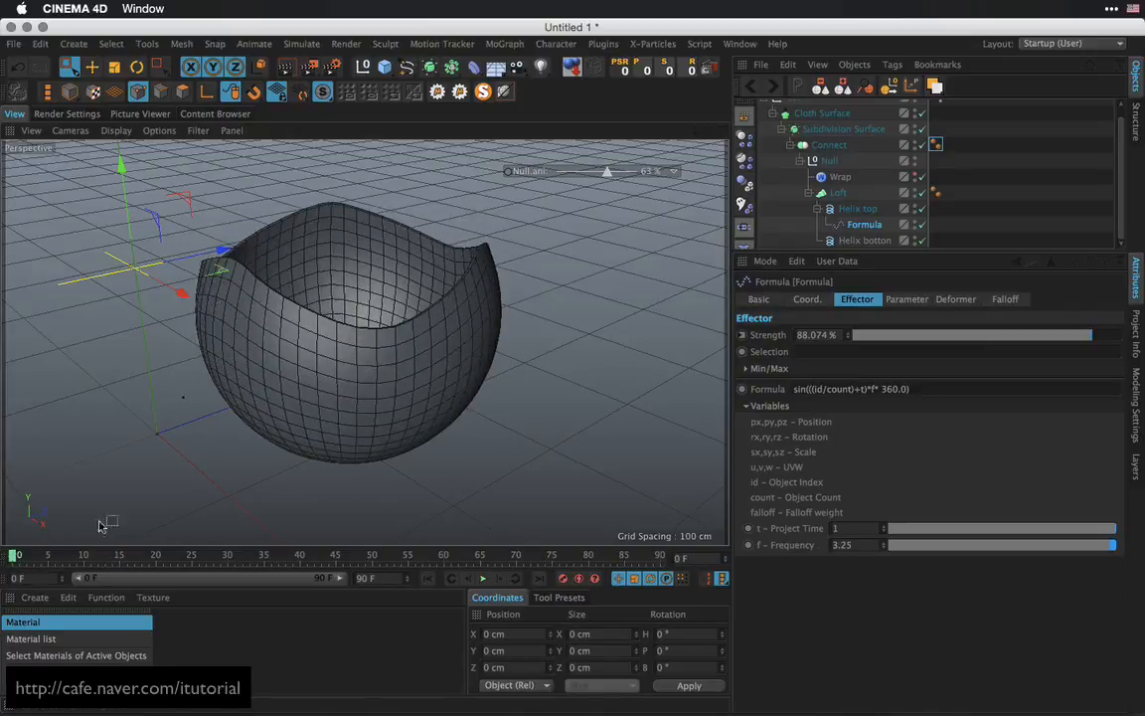
Keyframe the ani slider at 0 % on frame 0 and move the timeline to frame 40
drag(605, 171, 524, 172)
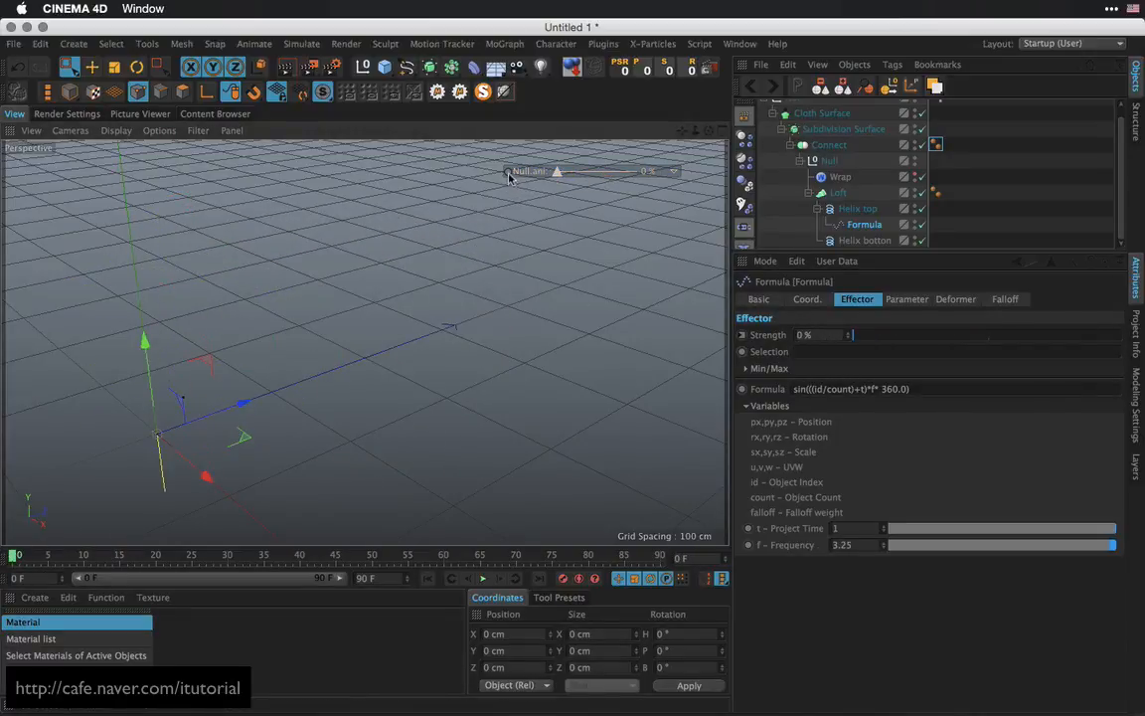
drag(50, 555, 339, 555)
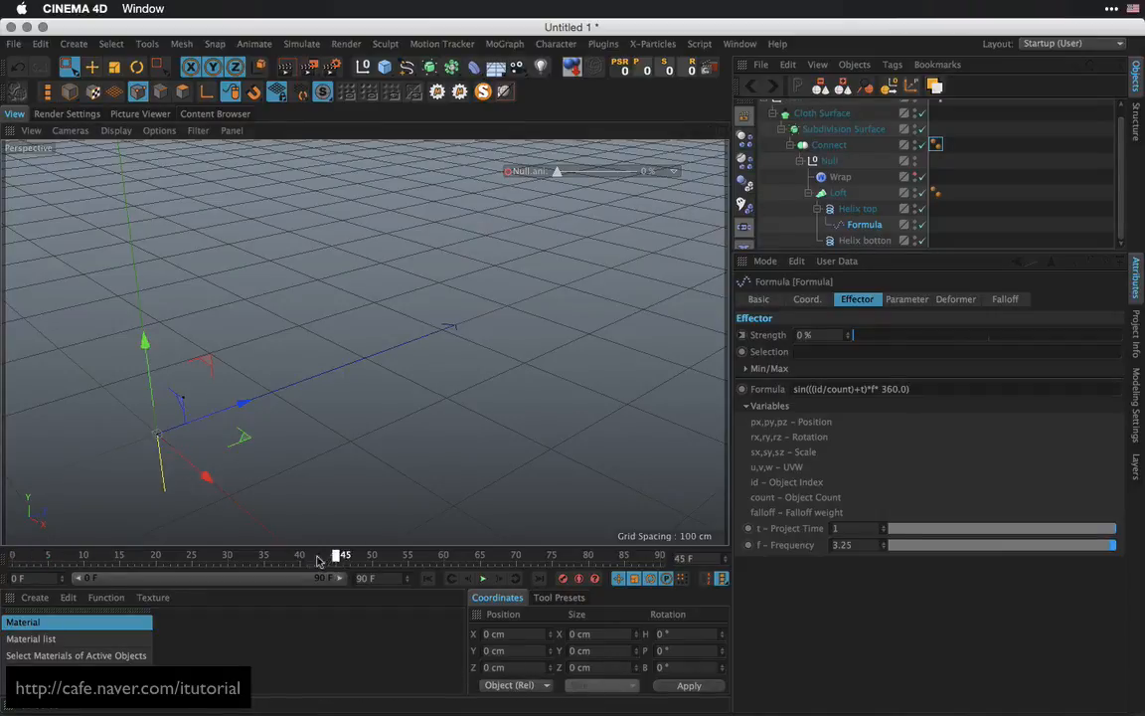
click(301, 555)
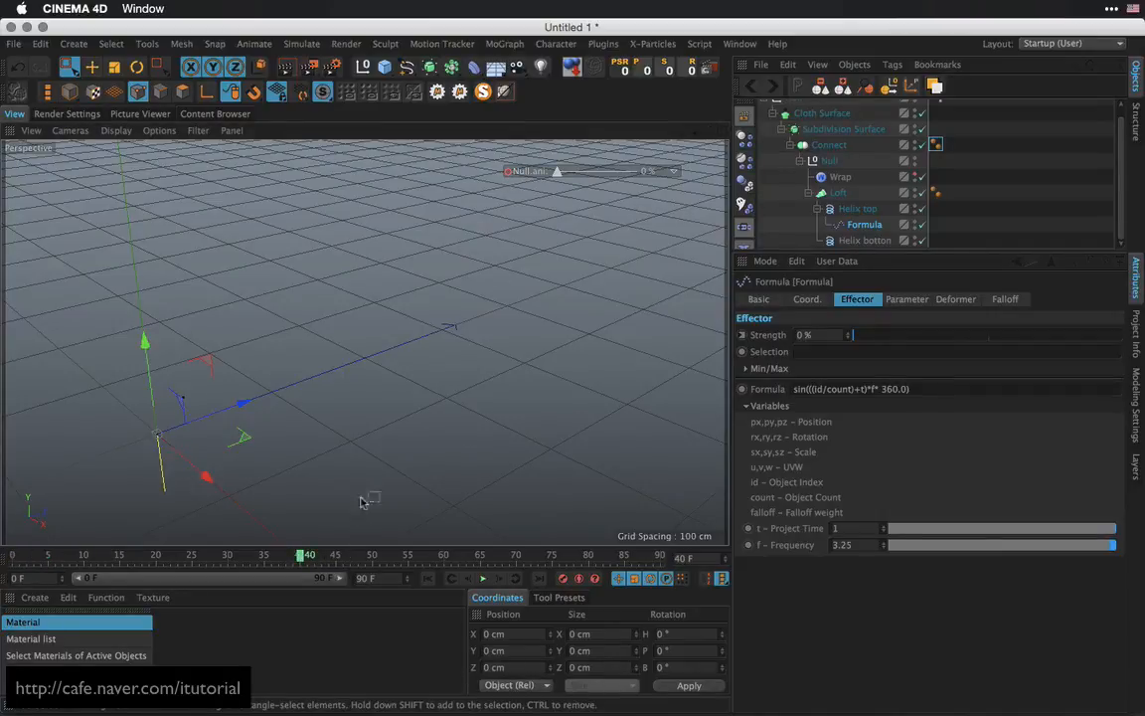
Keyframe the ani slider at 100 % on frame 40 and scrub the timeline between frames 24 and 41 to check the animation
drag(557, 171, 648, 169)
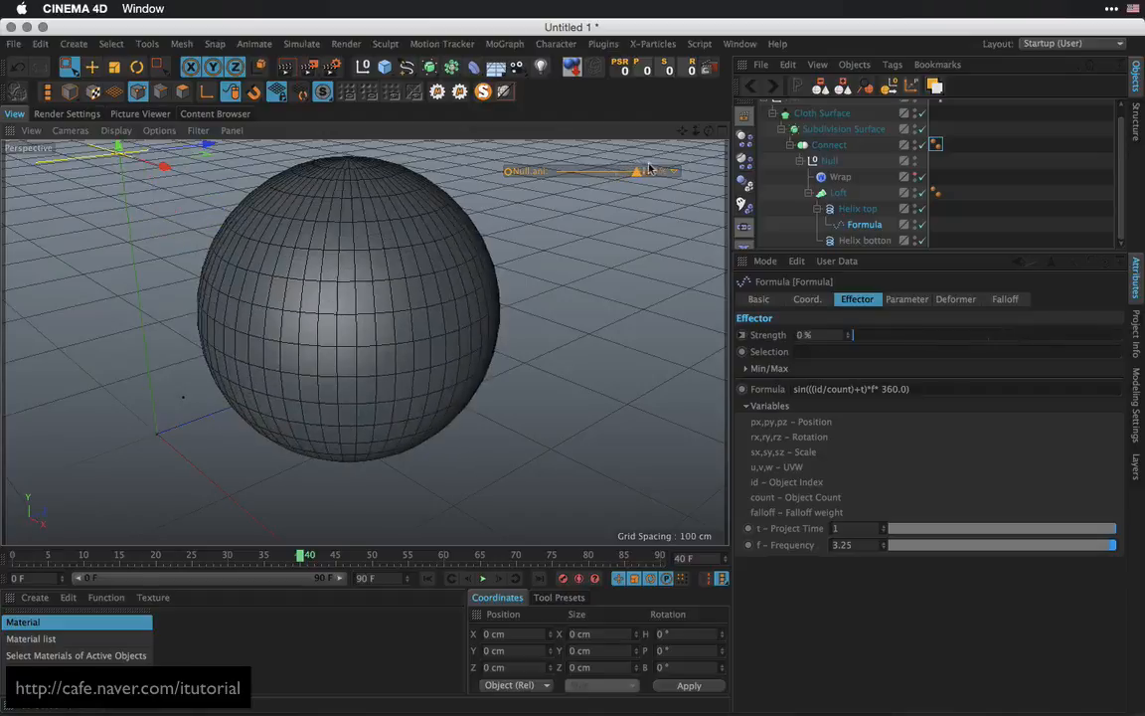
ctrl+click(508, 172)
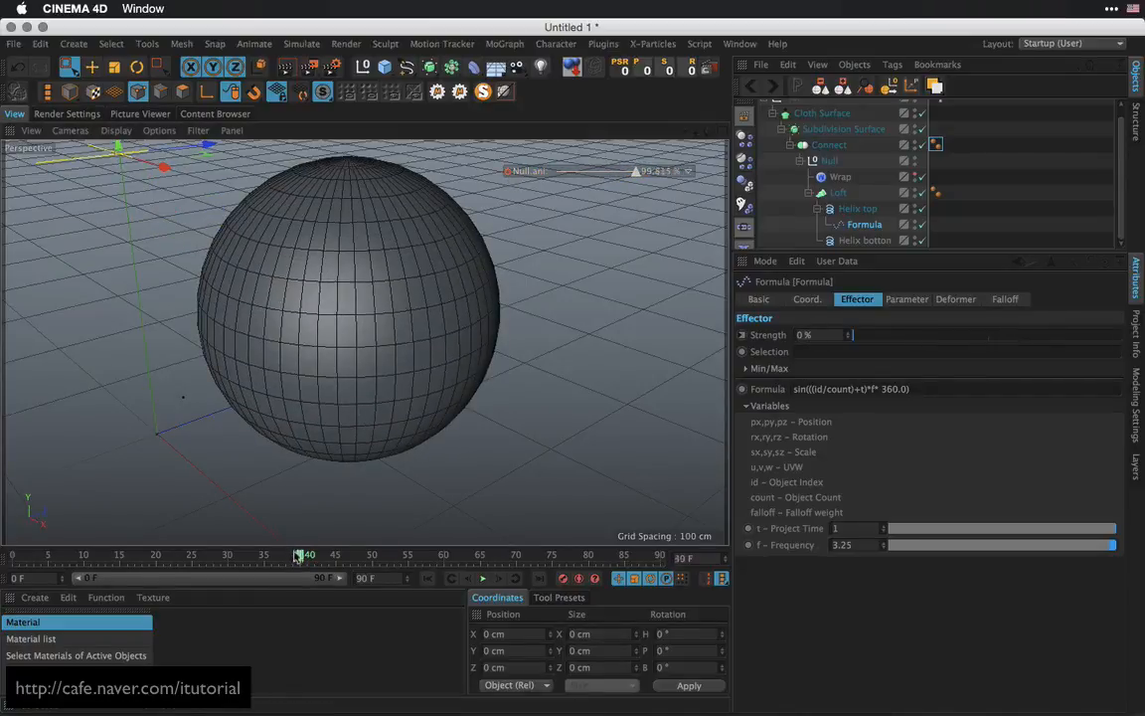
drag(299, 552, 186, 562)
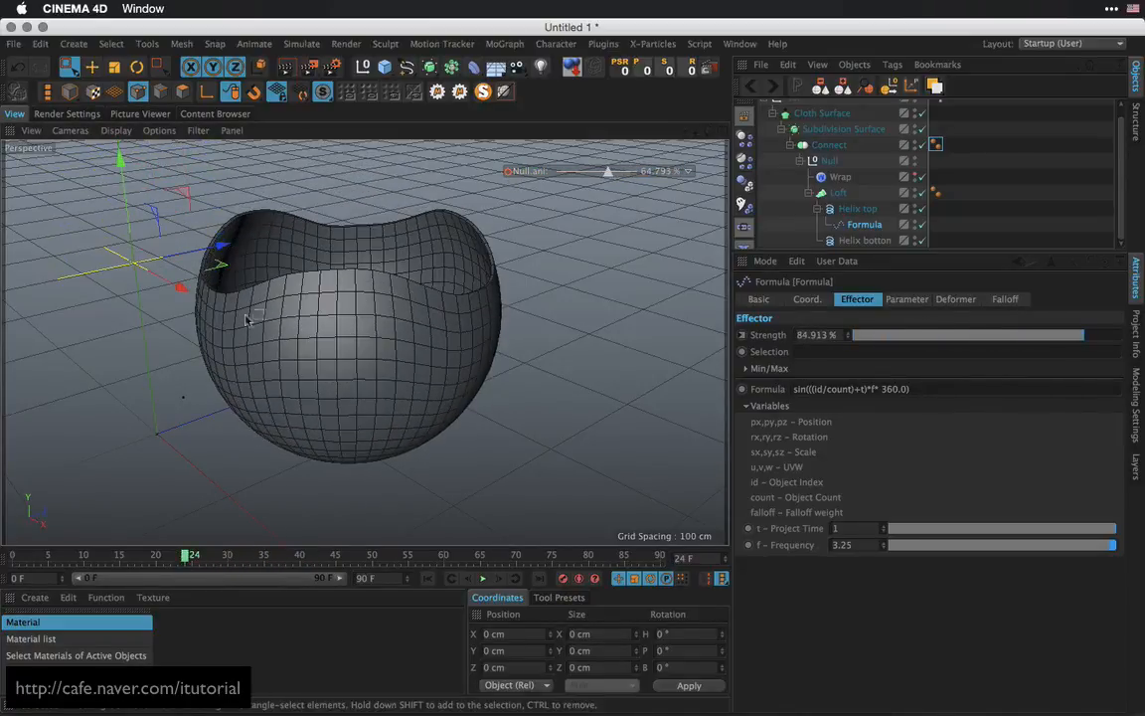
alt+drag(419, 308, 497, 323)
alt+middle_drag(497, 324, 565, 299)
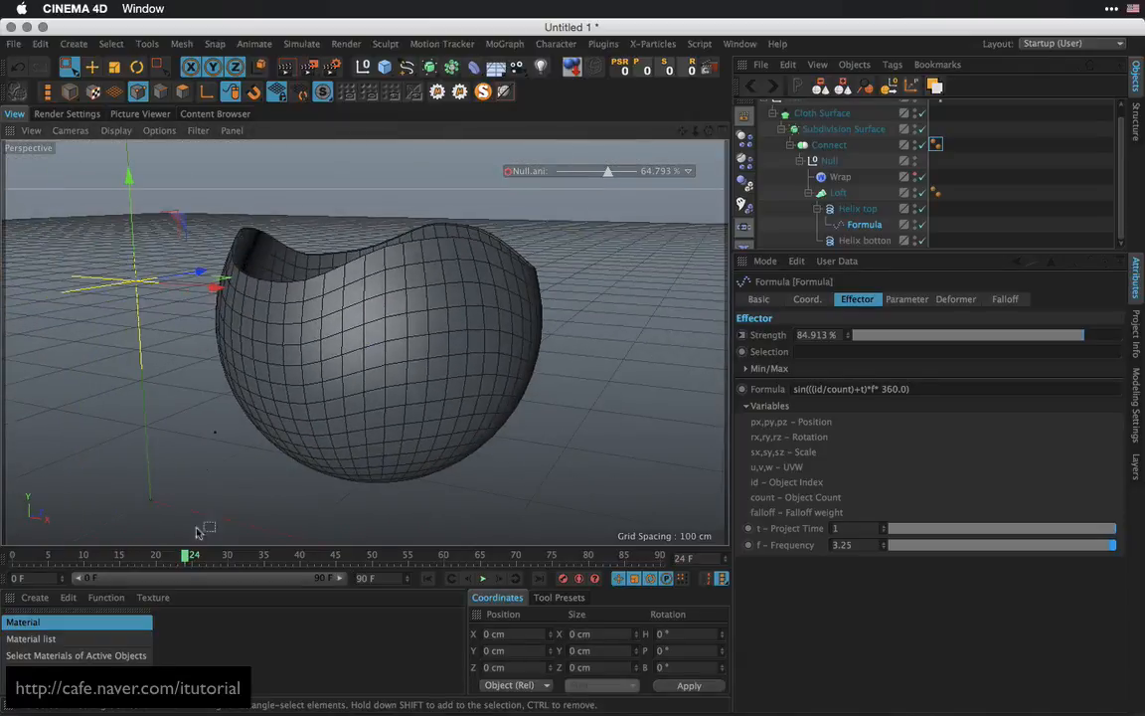
drag(186, 556, 309, 553)
alt+drag(542, 243, 545, 291)
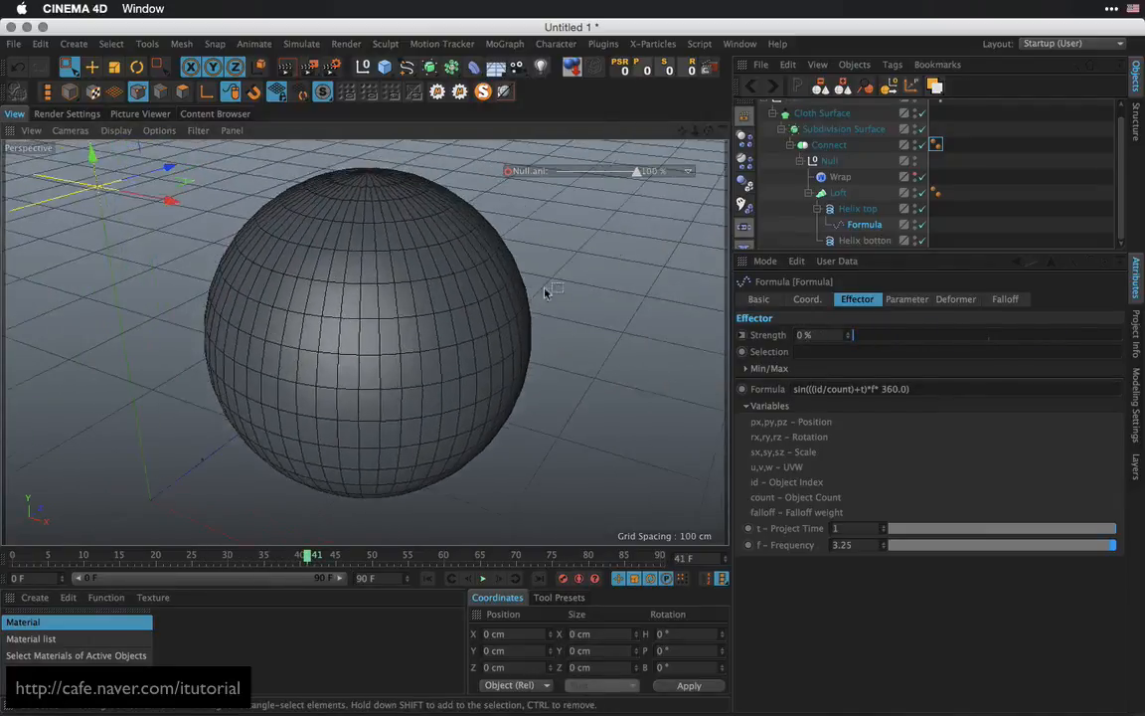
Render a preview of the whole closed sphere at frame 41
alt+right_drag(545, 292, 523, 346)
mouse_move(523, 346)
alt+mouse_down()
mouse_move(537, 335)
mouse_move(527, 333)
alt+mouse_up()
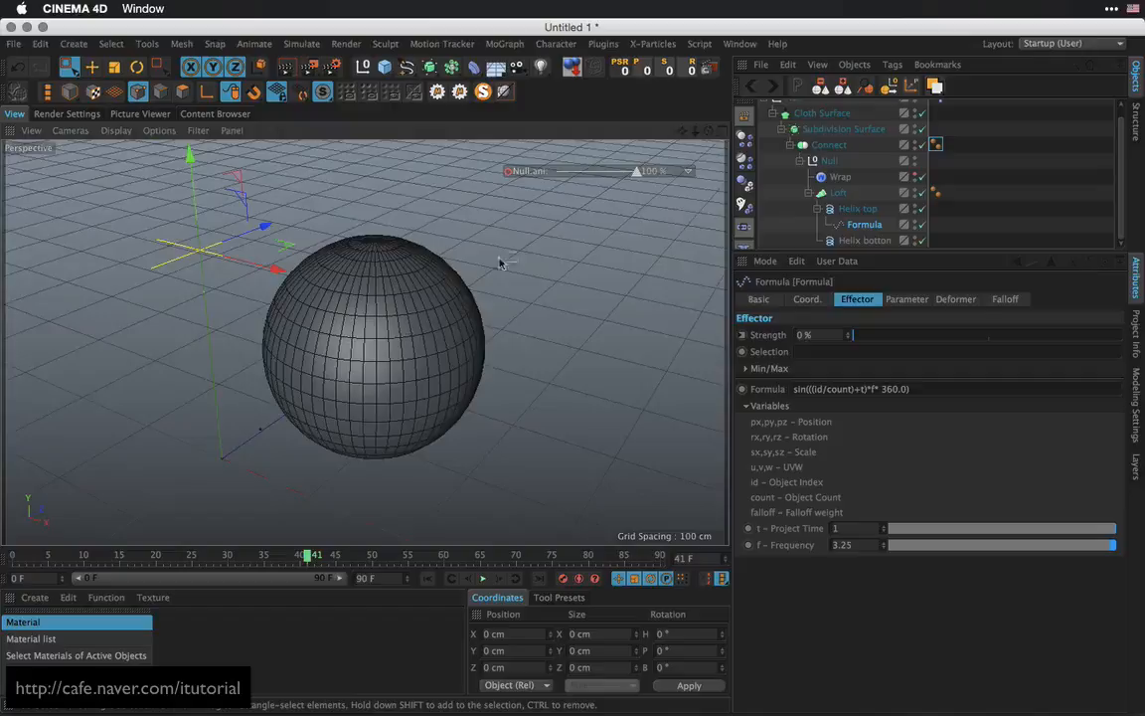
click(288, 69)
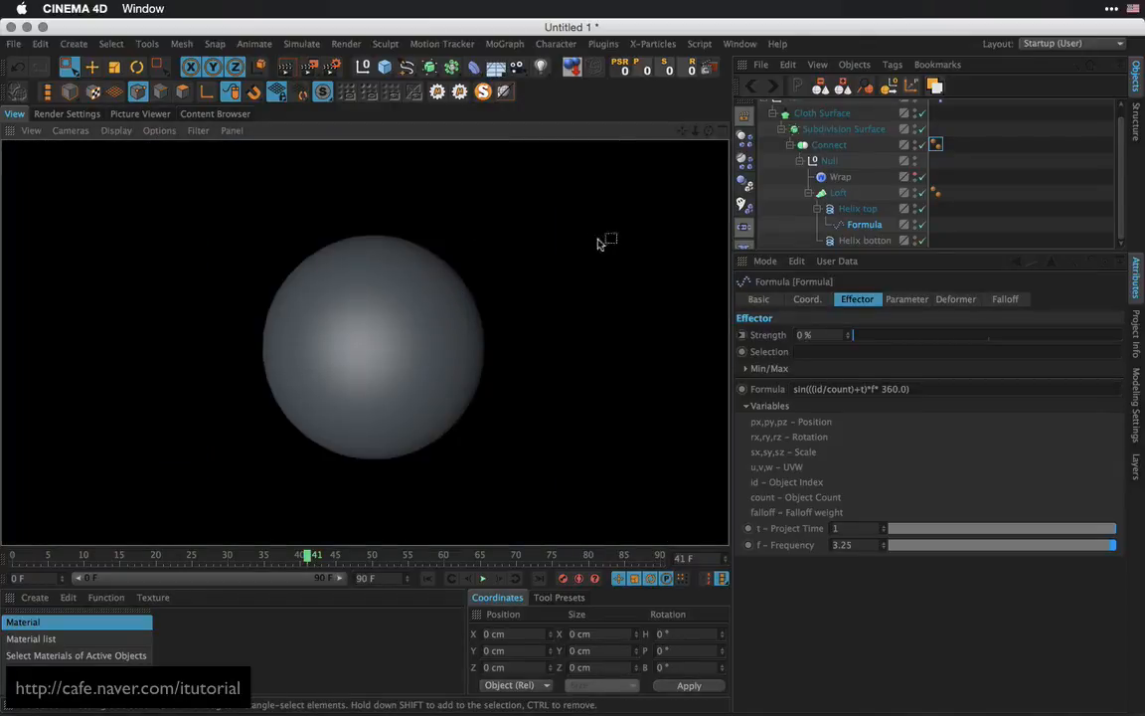
Deselect all objects and set the ani slider to 60 %, viewing the open shape from the side
click(801, 224)
drag(637, 174, 605, 174)
alt+drag(548, 270, 447, 339)
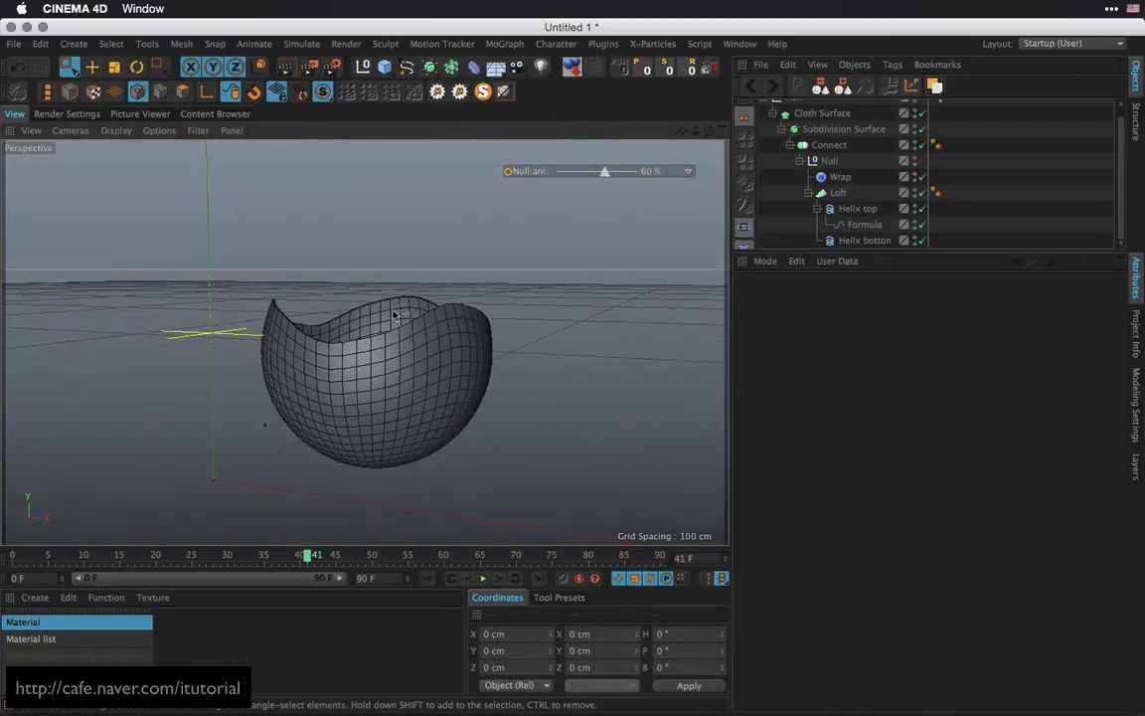
Switch to Firefox, go to the itutorial cafe home page and open the Q&A post about CC Sphere Motion in C4D to review the reference image
key(super+Tab)
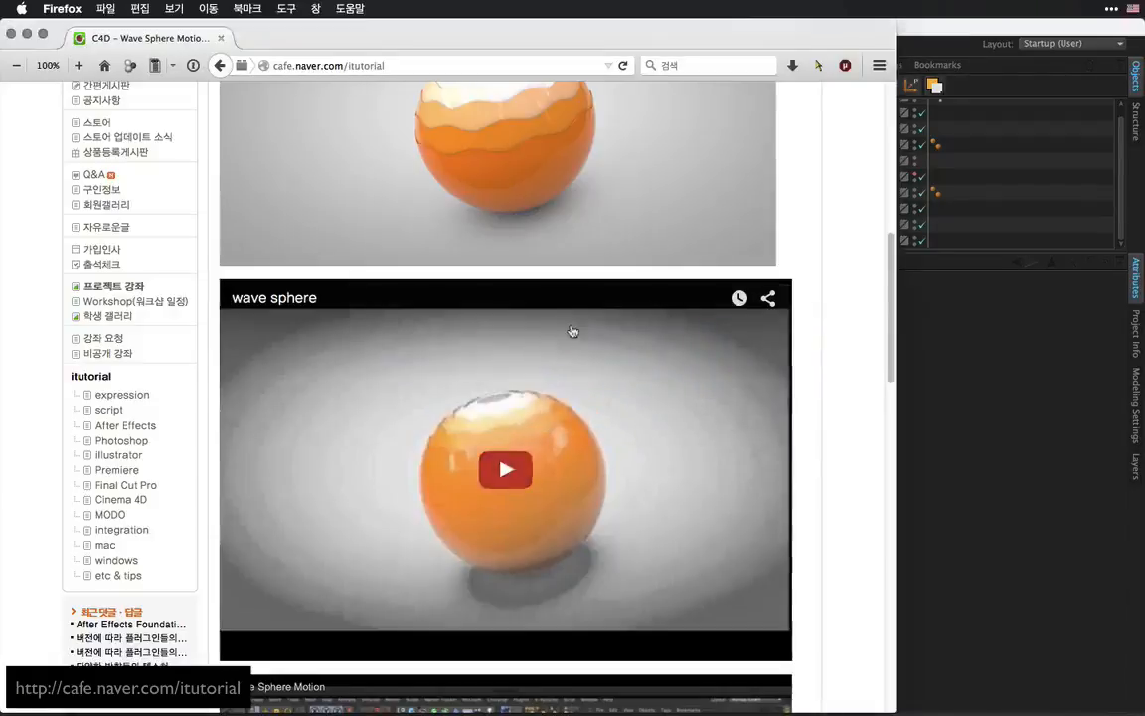
scroll(449, 432, up, 10)
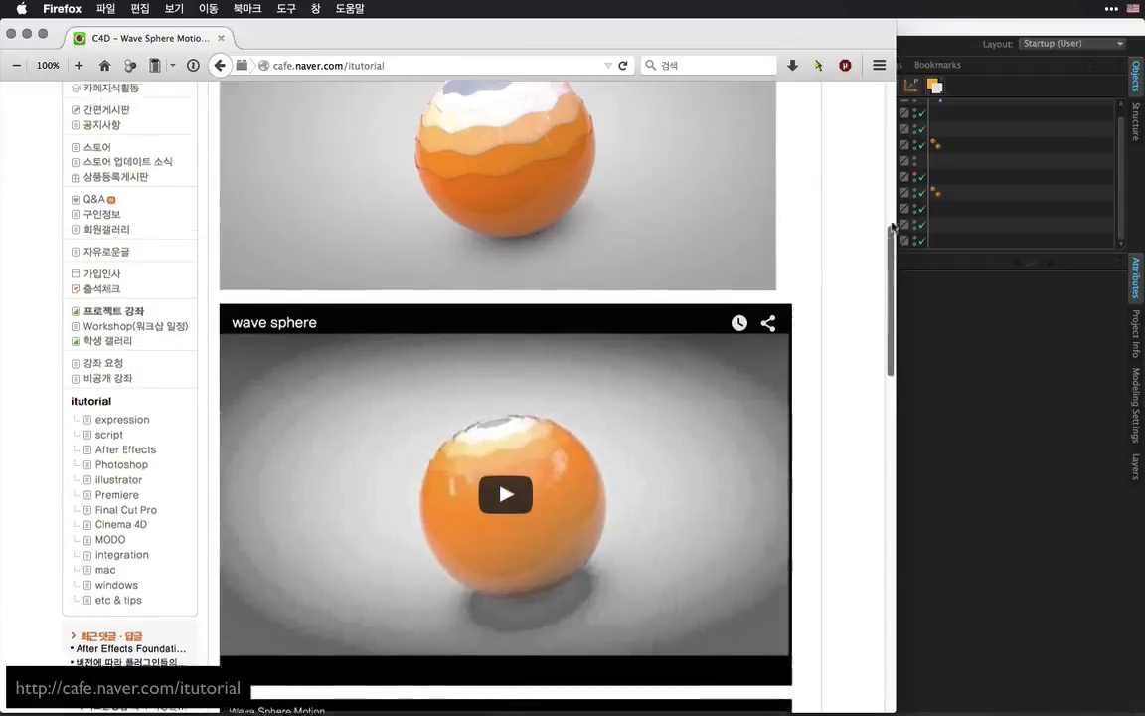
click(481, 184)
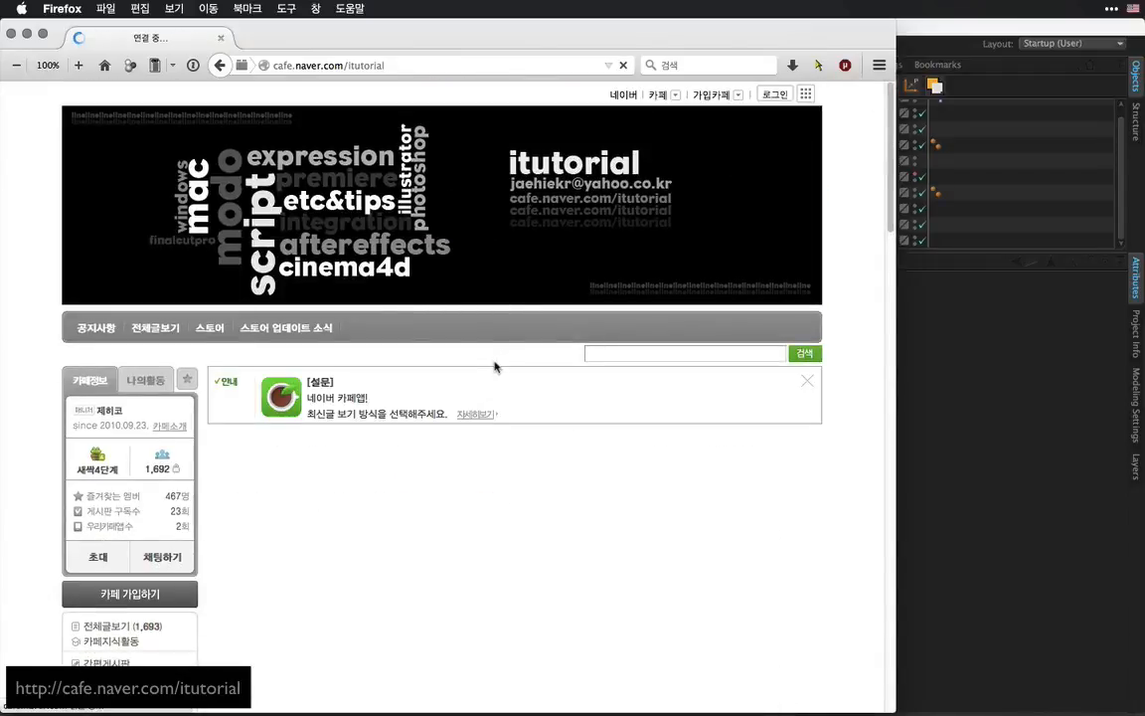
scroll(888, 407, down, 15)
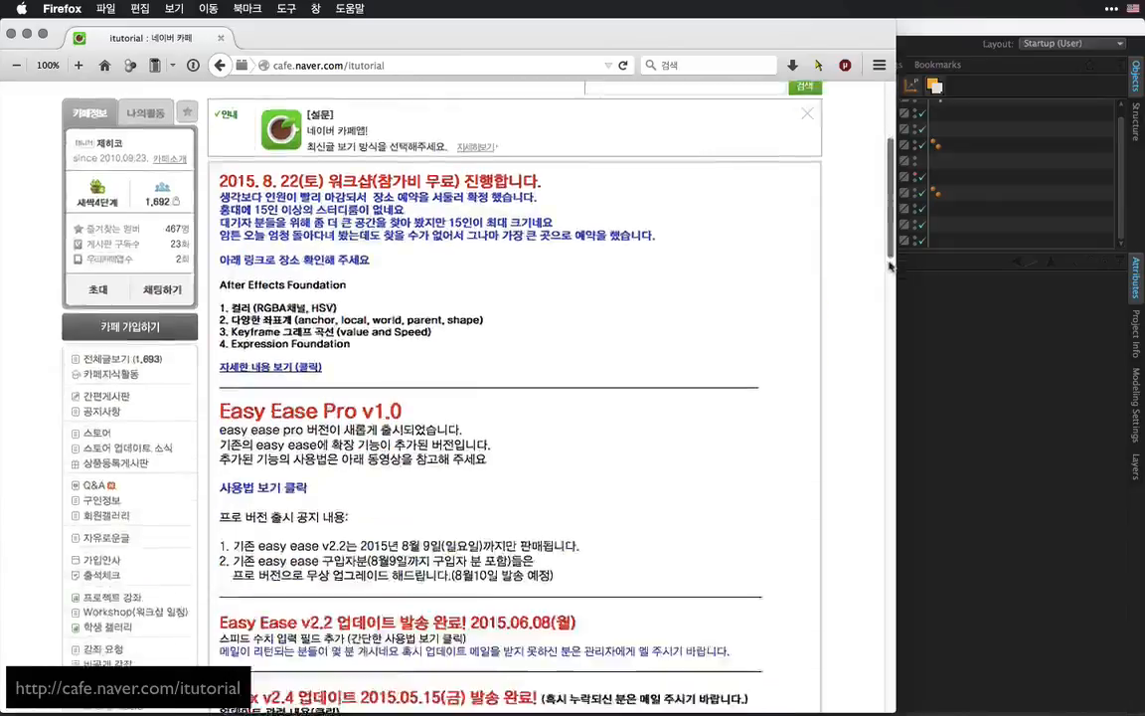
scroll(888, 408, down, 10)
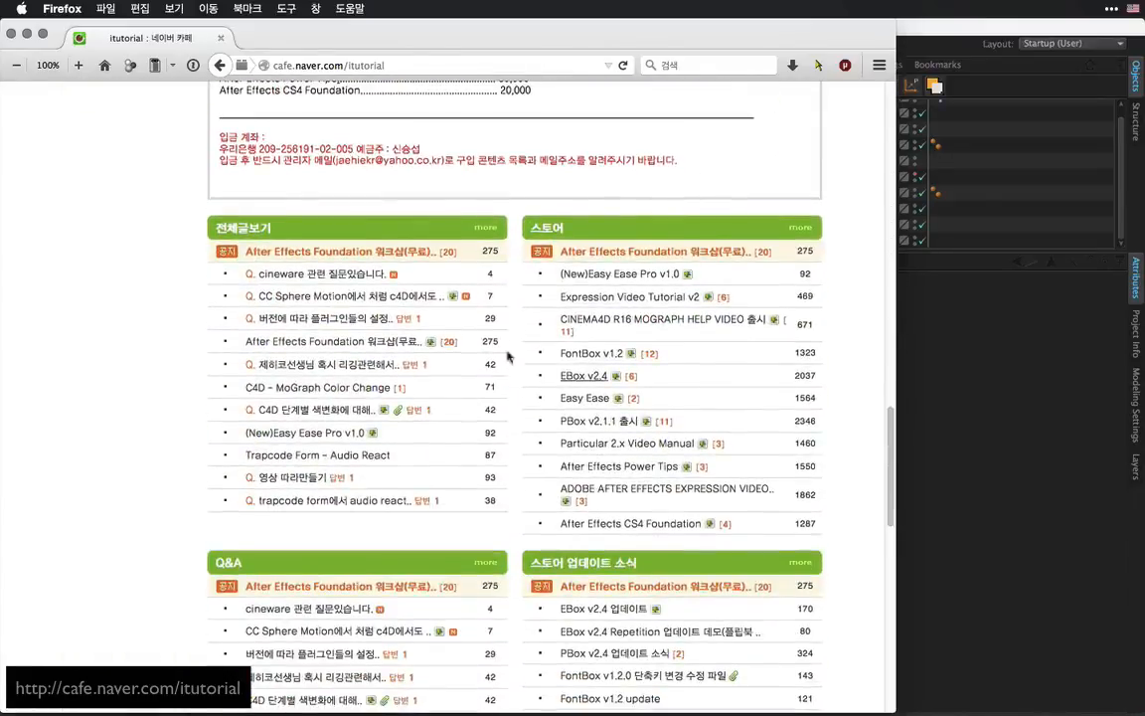
click(351, 300)
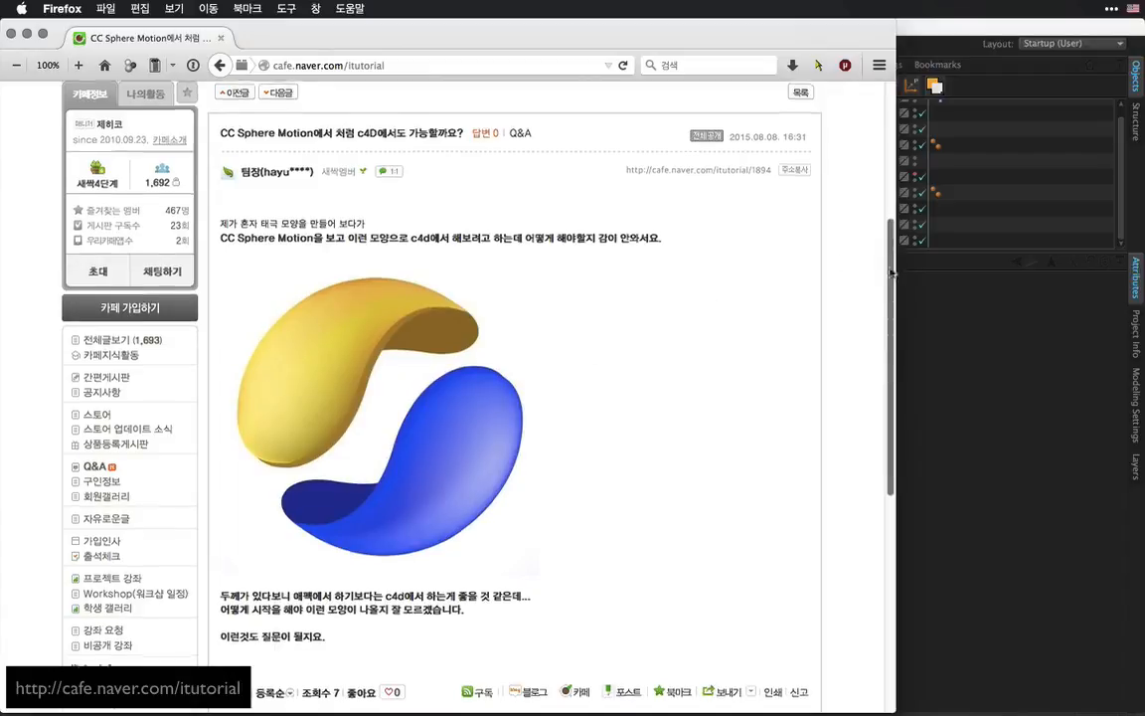
scroll(855, 287, down, 2)
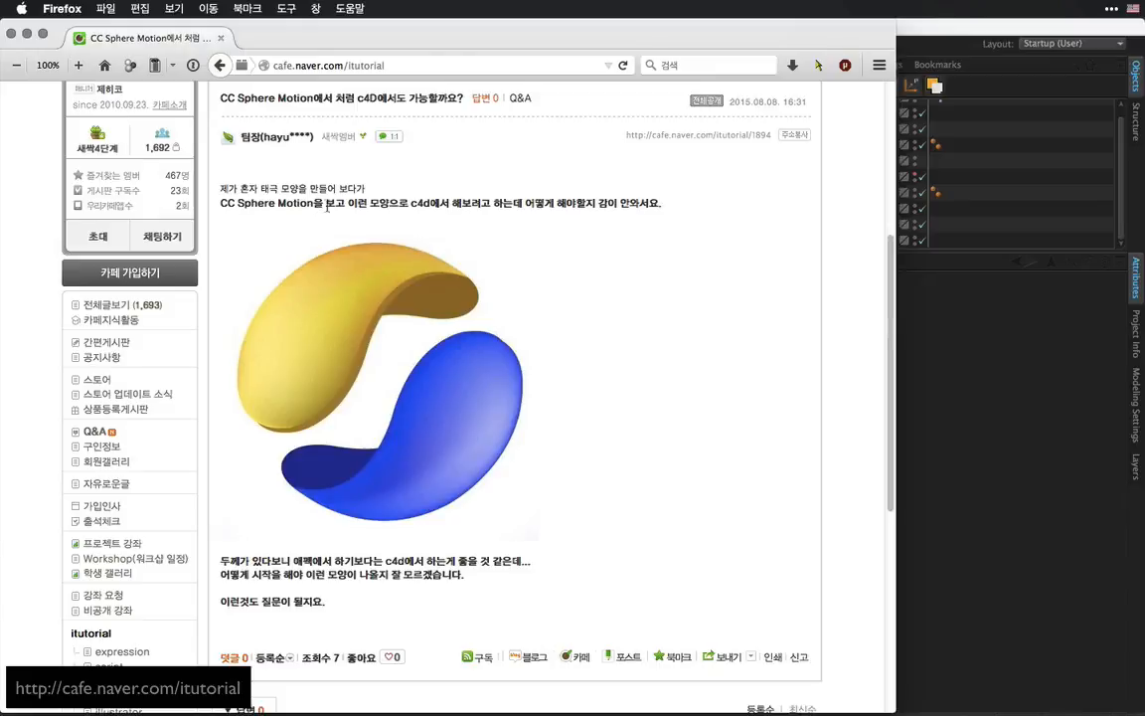
Return to Cinema 4D and examine the partly open shape from above
click(842, 286)
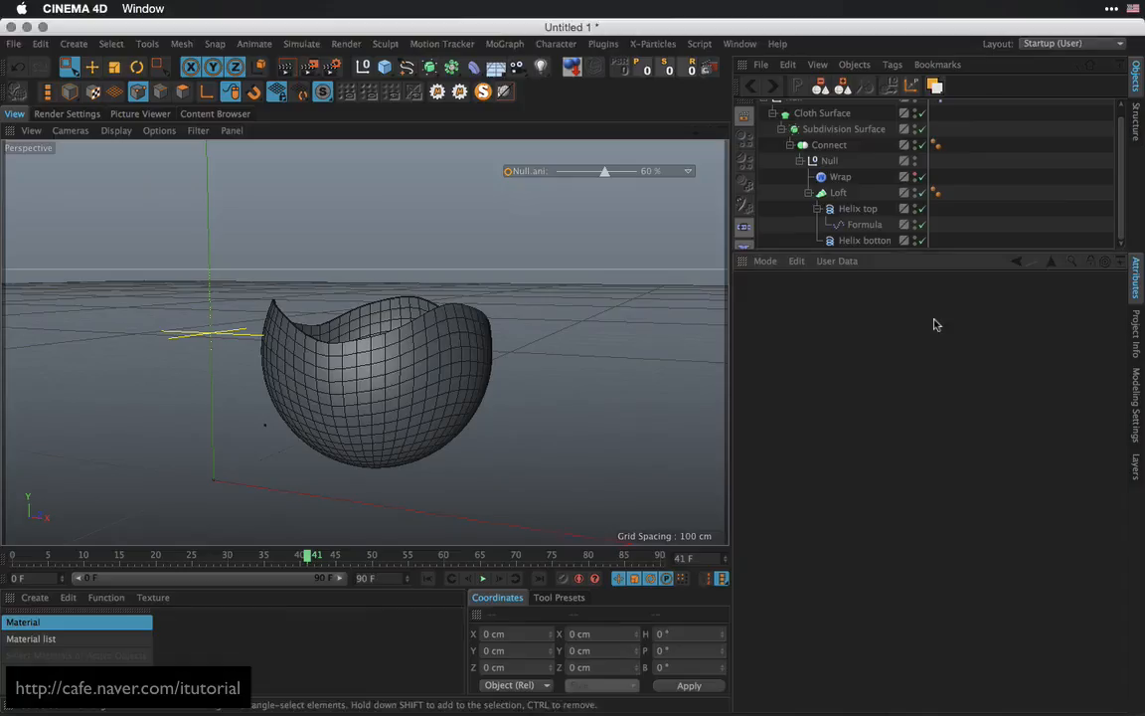
mouse_move(605, 174)
mouse_down()
mouse_move(565, 174)
mouse_move(624, 176)
mouse_move(605, 174)
mouse_up()
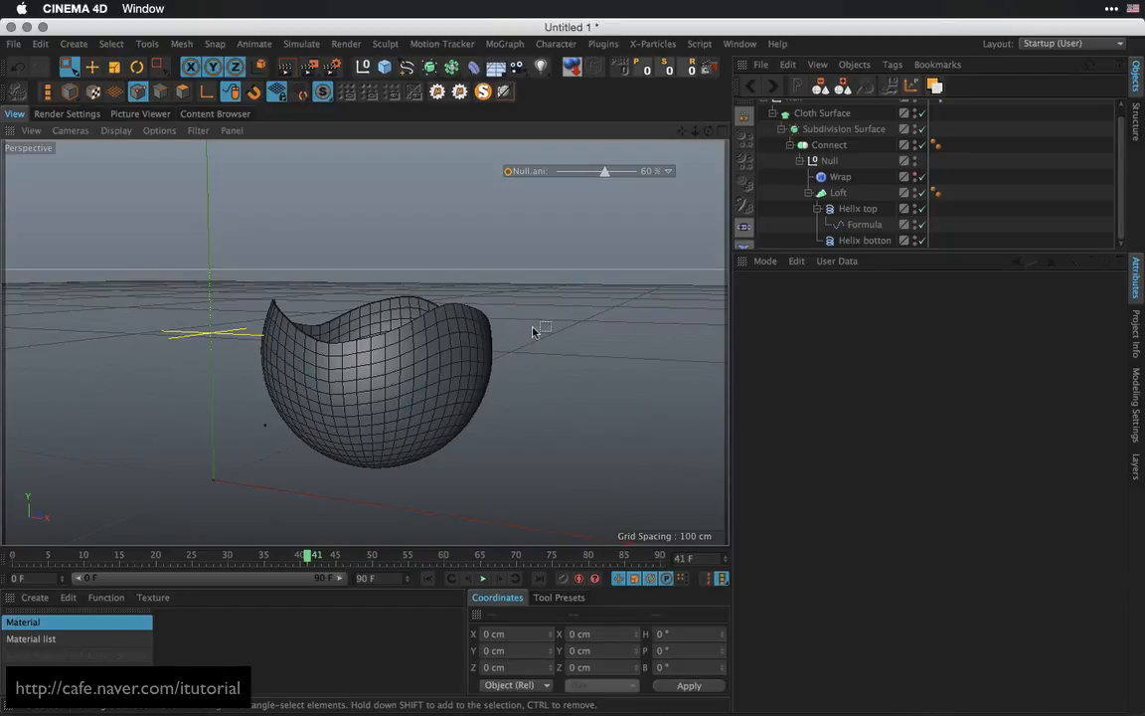
mouse_move(485, 317)
alt+mouse_down()
mouse_move(494, 335)
mouse_move(478, 364)
mouse_move(494, 353)
mouse_move(492, 332)
alt+mouse_up()
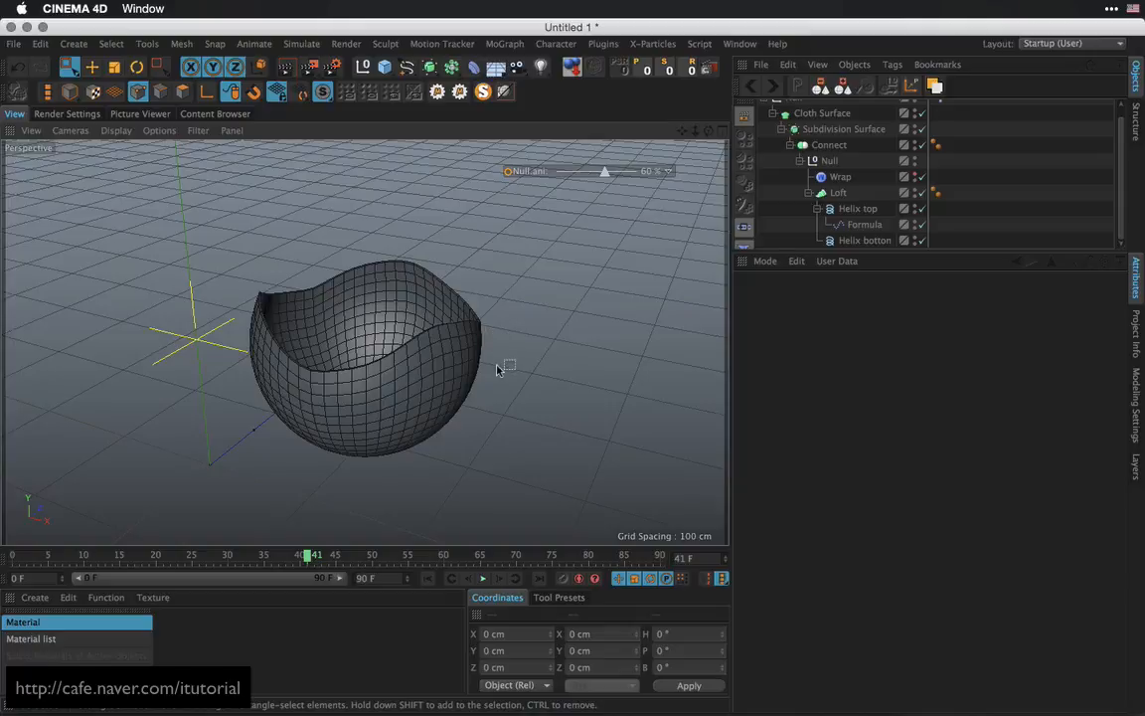